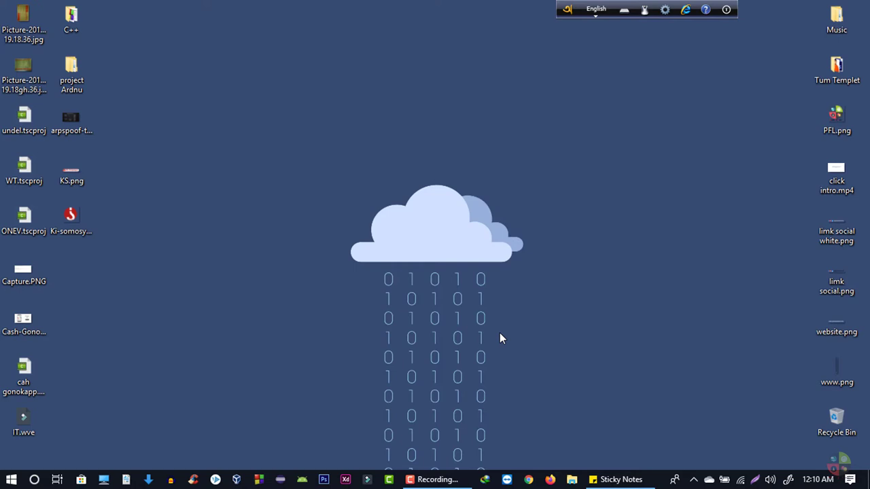
# Search 'wo' in the Start menu and launch the Word 2016 best match.
pyautogui.press('super')
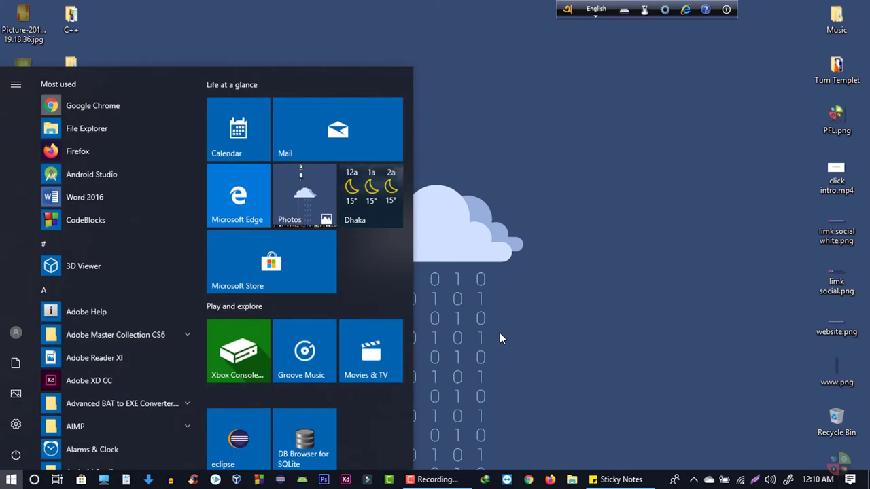
pyautogui.write('w')
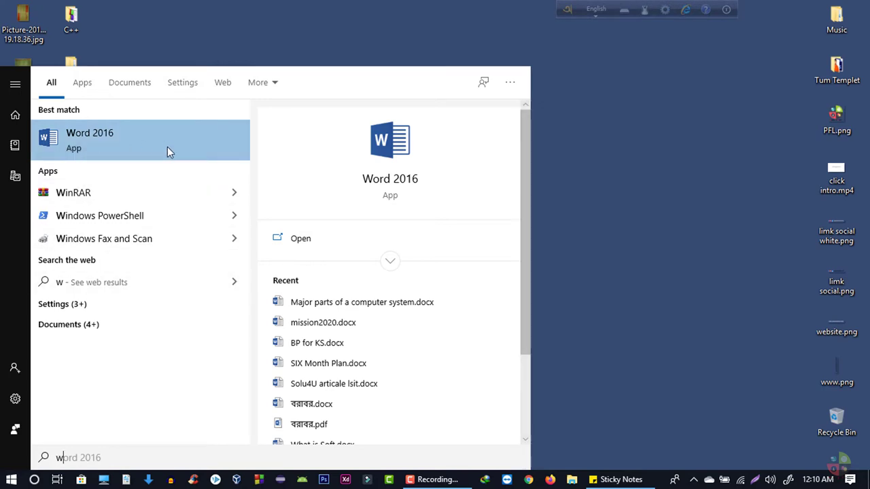
pyautogui.press('super')
pyautogui.scroll(3, 109, 271)
pyautogui.scroll(-3, 121, 300)
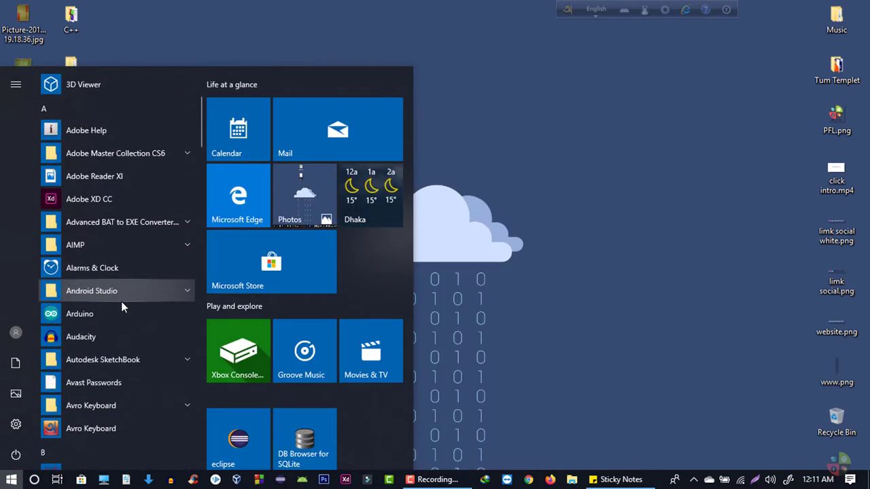
pyautogui.press('super')
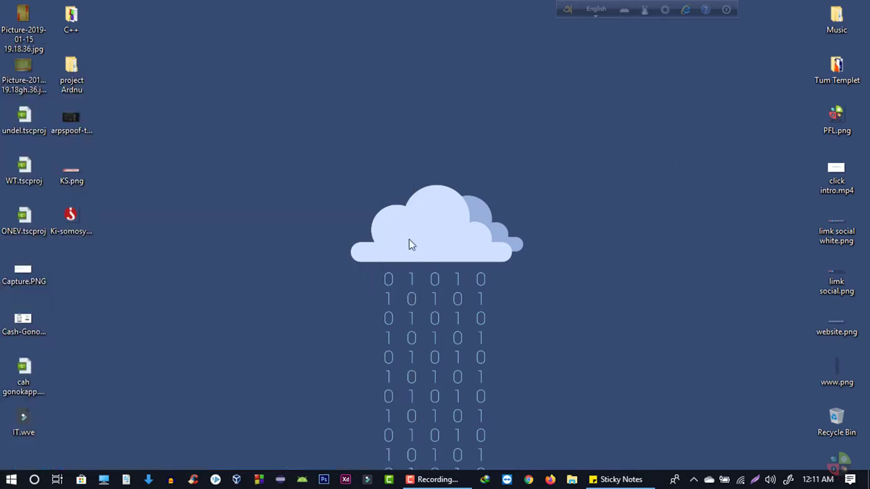
pyautogui.press('super')
pyautogui.write('wo')
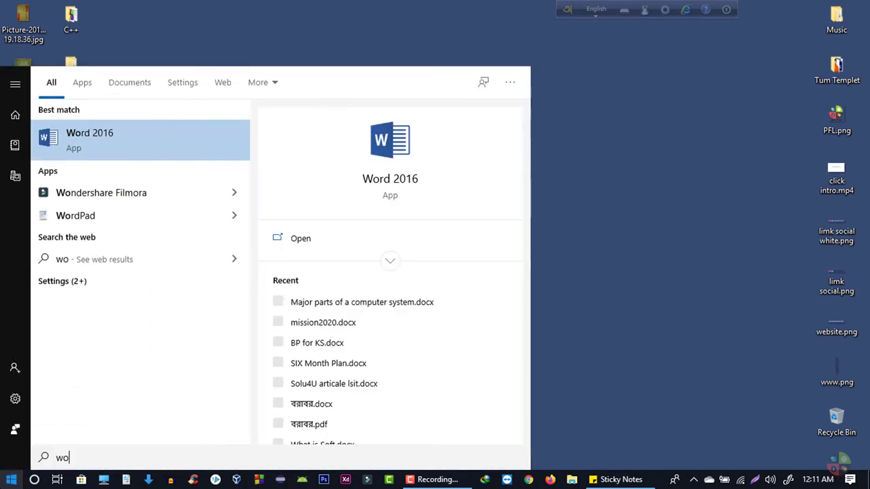
pyautogui.press('Return')
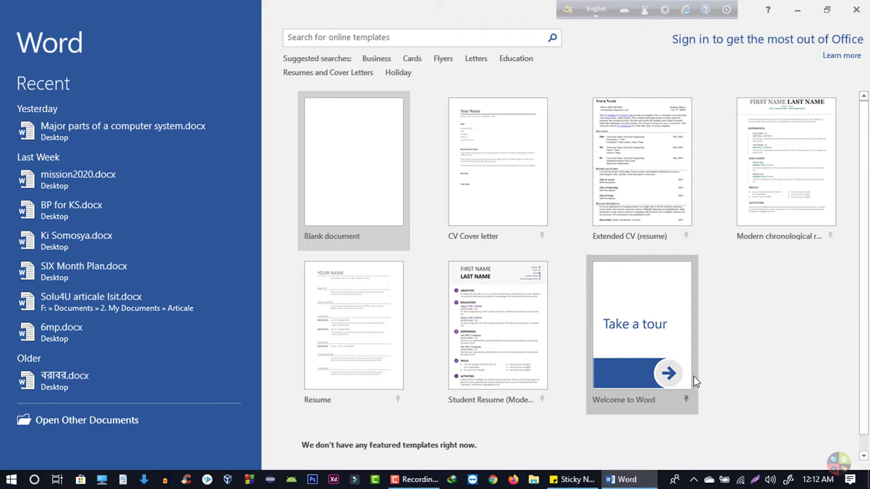
# Minimize the Word 2016 start screen to reveal the desktop.
pyautogui.click(797, 9)
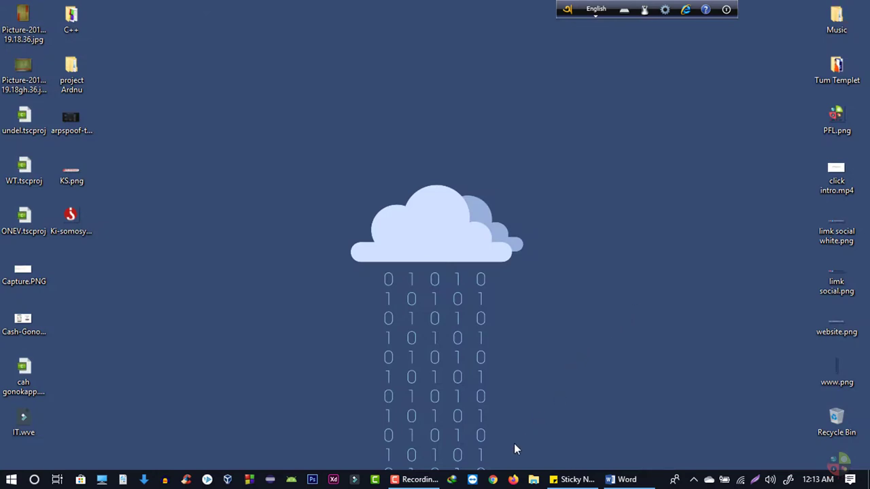
# Search 'outlook' in Chrome and open the Outlook free email result.
pyautogui.click(493, 478)
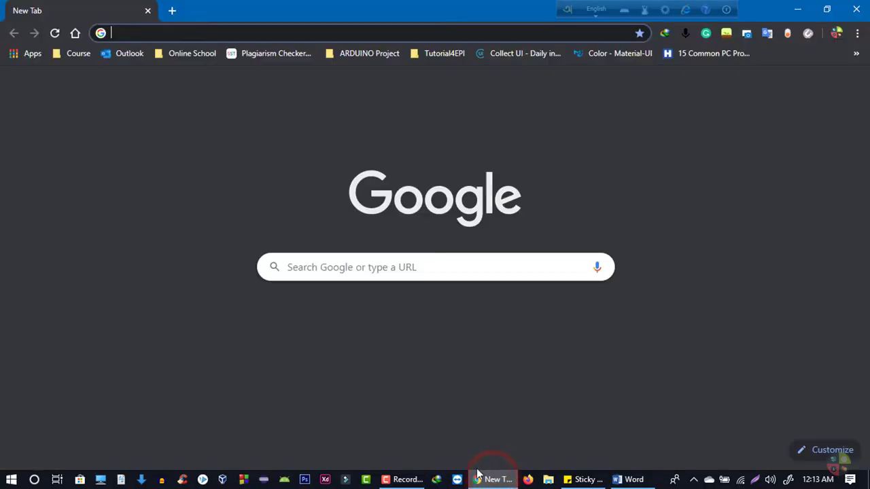
pyautogui.click(221, 39)
pyautogui.write('oul')
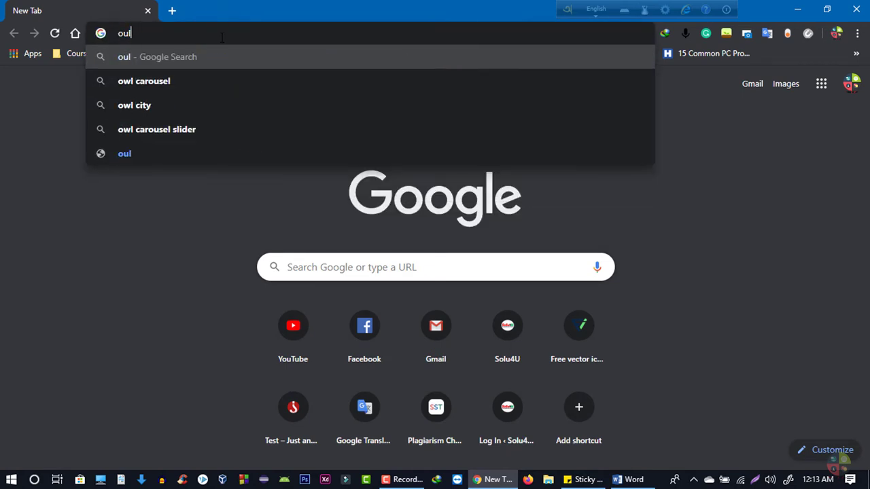
pyautogui.press('BackSpace')
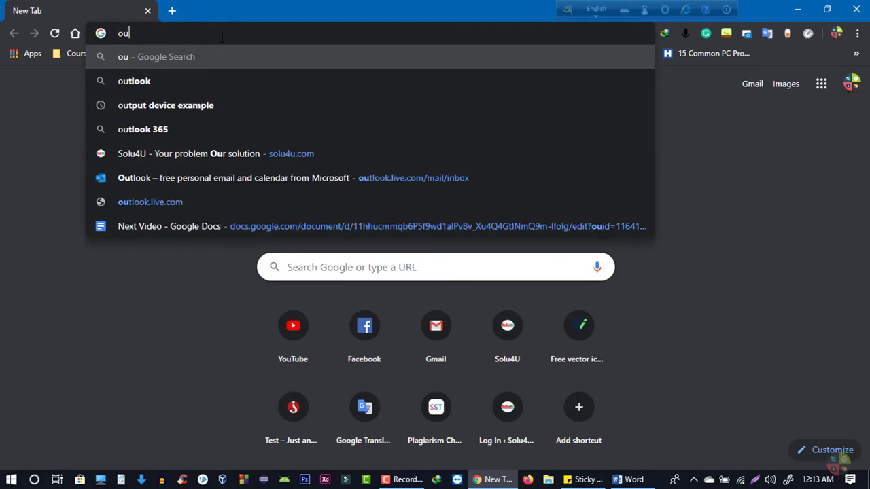
pyautogui.press('Down')
pyautogui.press('Return')
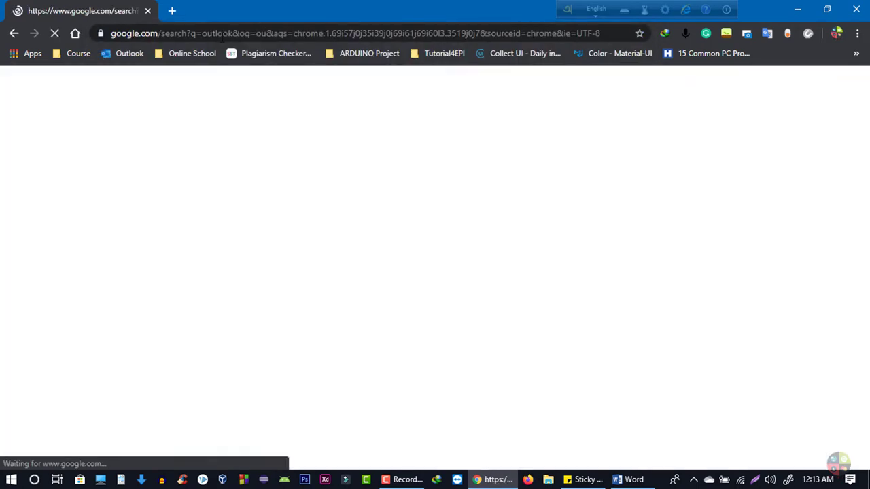
pyautogui.click(277, 184)
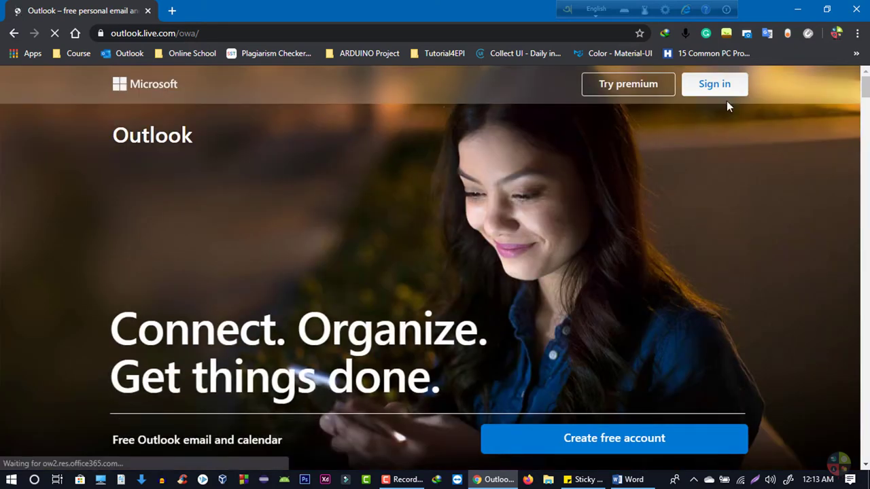
# Sign in with the saved password and confirm the account's security info.
pyautogui.click(726, 88)
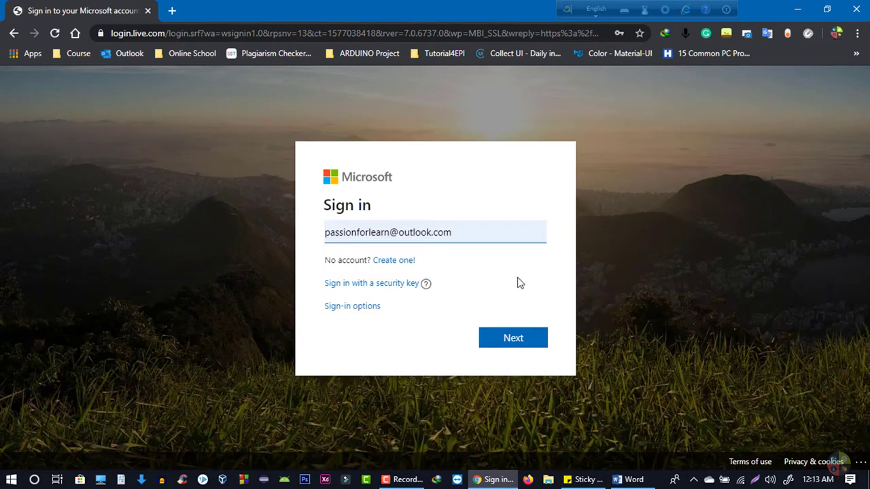
pyautogui.click(520, 338)
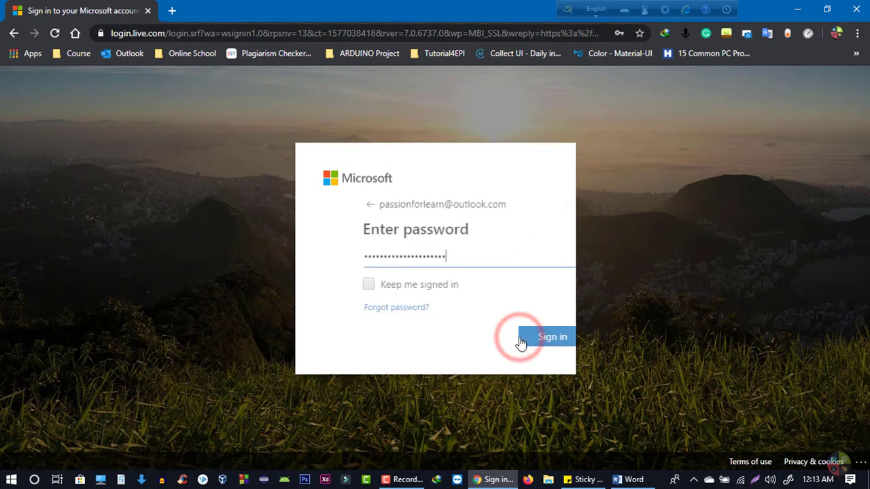
pyautogui.click(520, 338)
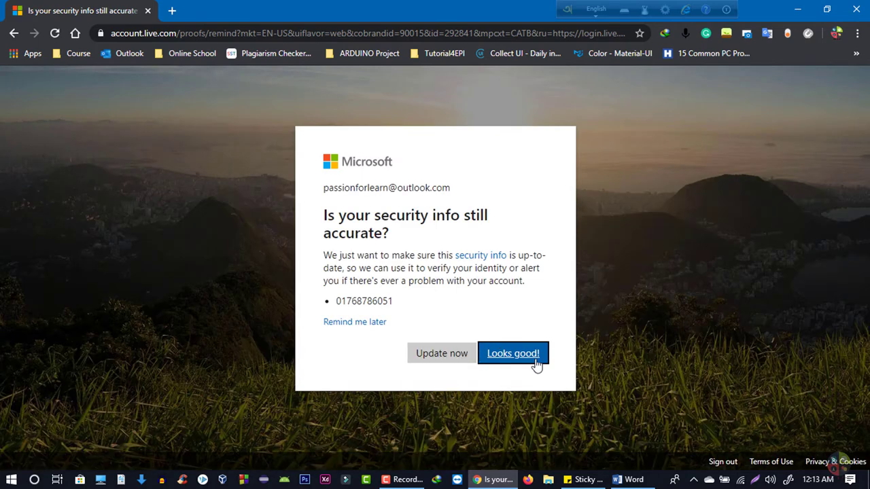
pyautogui.click(535, 363)
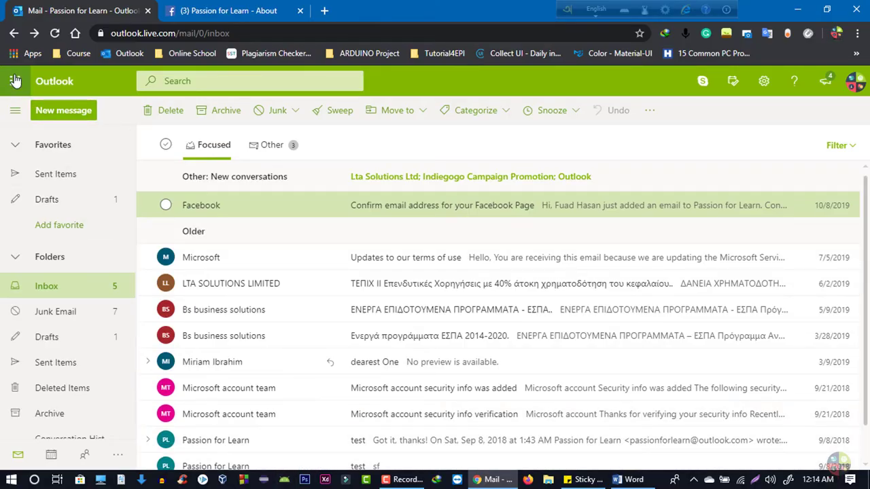
# Launch Word Online from the Outlook app launcher.
pyautogui.click(15, 80)
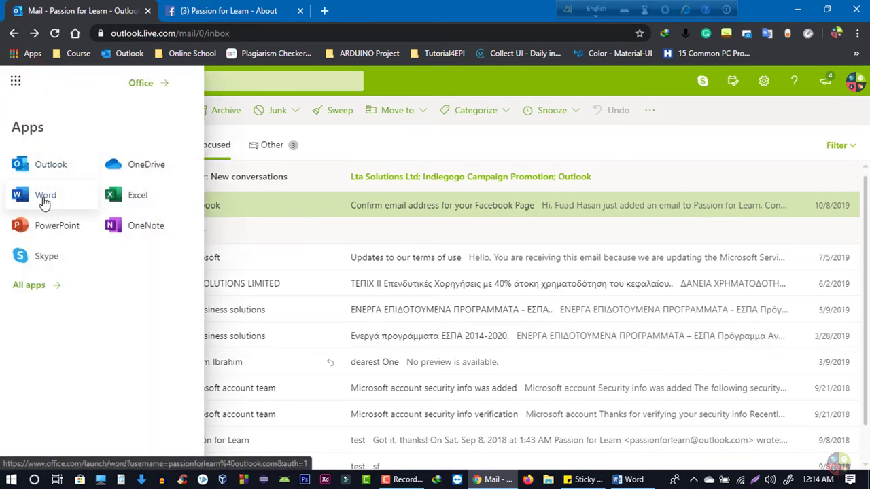
pyautogui.click(48, 197)
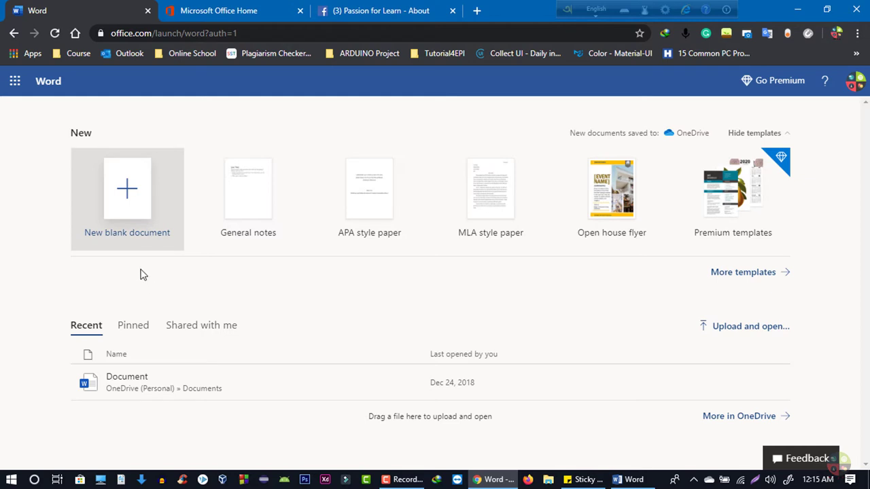
# Create a new blank document and browse the Insert, Layout, References, Review and View tabs.
pyautogui.click(126, 225)
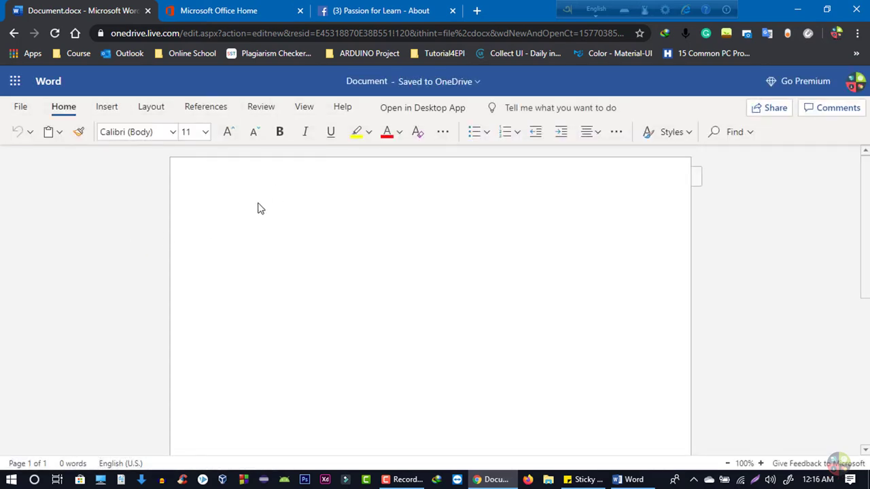
pyautogui.click(109, 106)
pyautogui.click(152, 107)
pyautogui.click(216, 107)
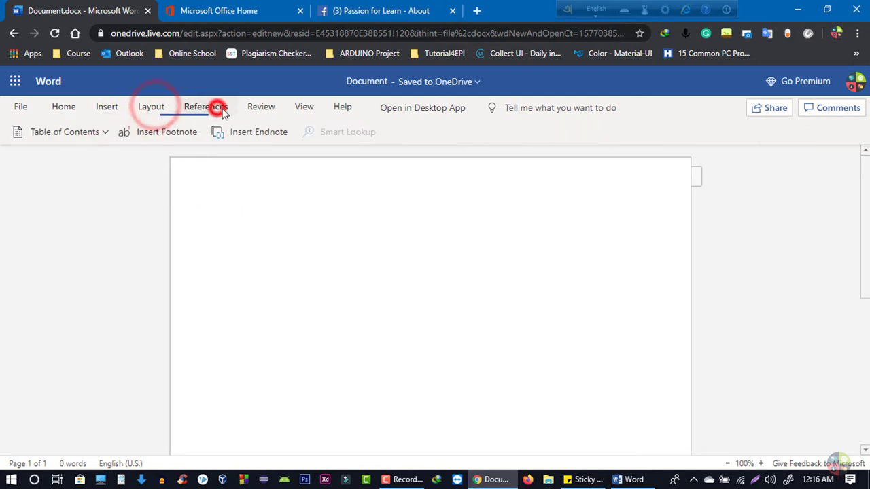
pyautogui.click(260, 108)
pyautogui.click(313, 108)
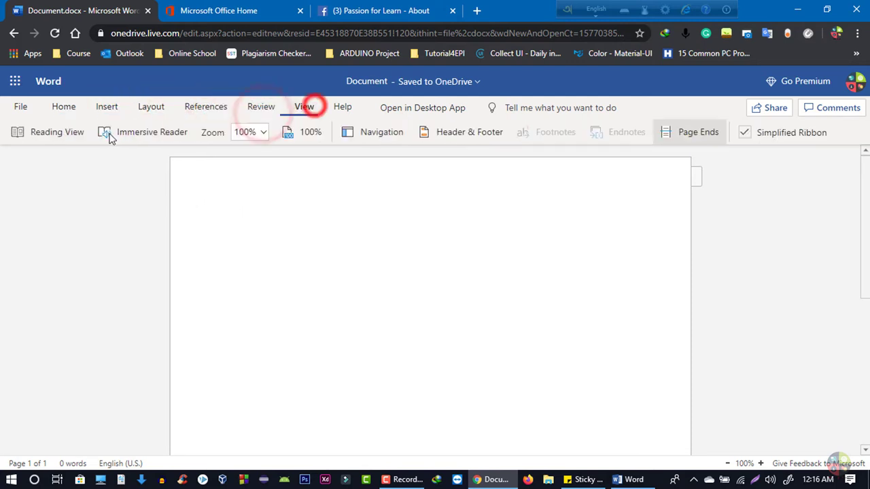
pyautogui.click(63, 109)
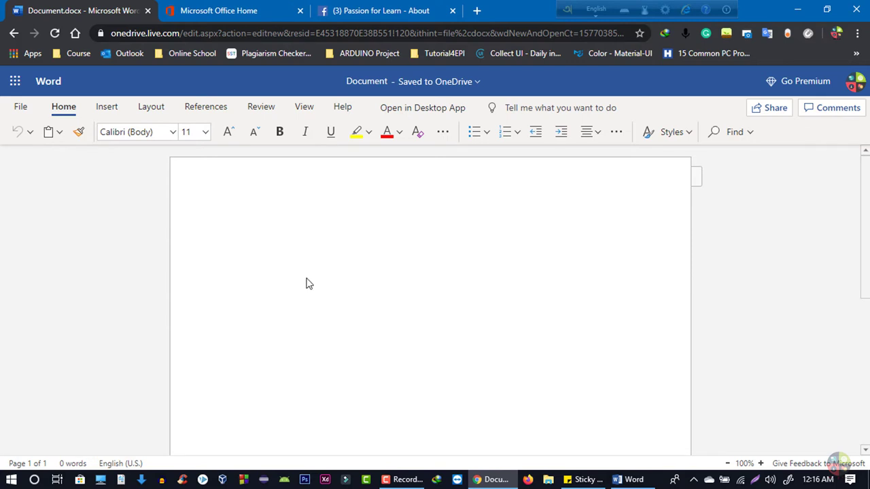
# Revisit the Insert, Layout and References tabs, then return to Home.
pyautogui.click(109, 113)
pyautogui.click(159, 112)
pyautogui.click(205, 115)
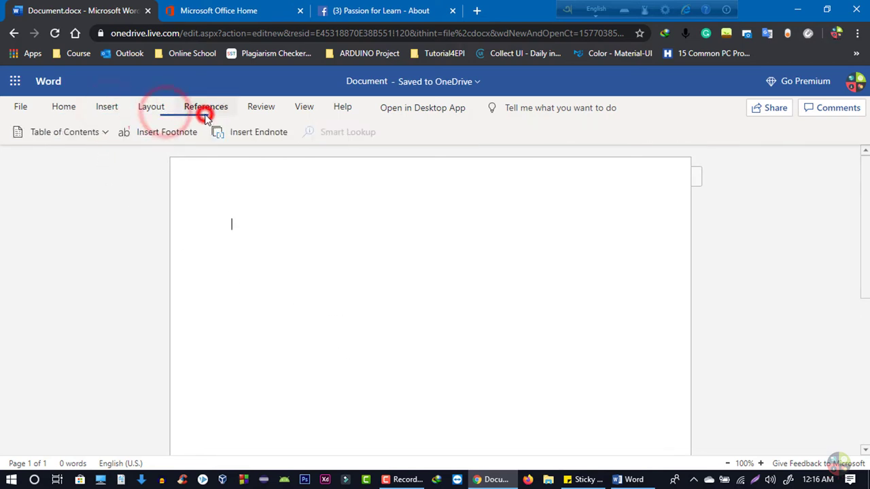
pyautogui.click(70, 109)
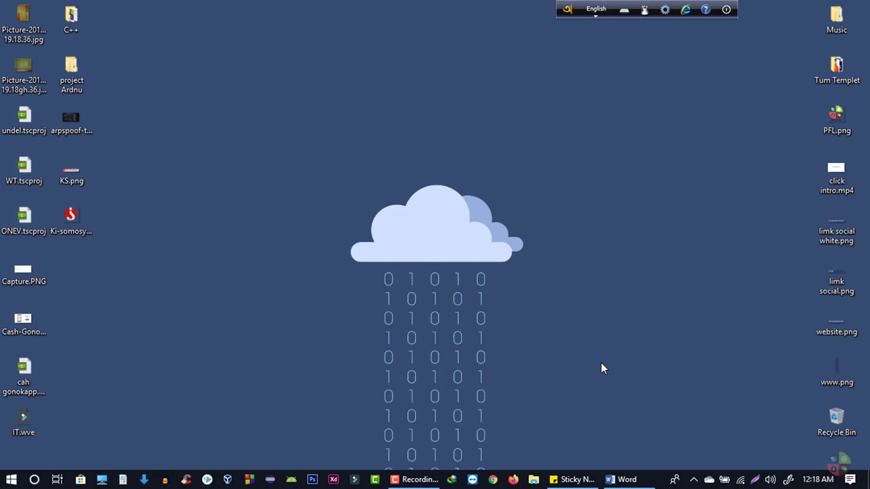
# Restore Word and open the Open dialog at This PC's Documents folder.
pyautogui.click(627, 479)
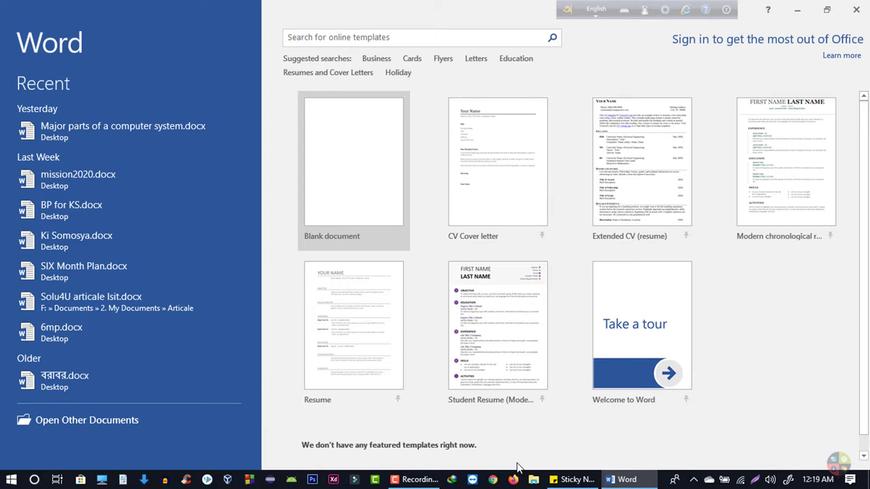
pyautogui.click(94, 423)
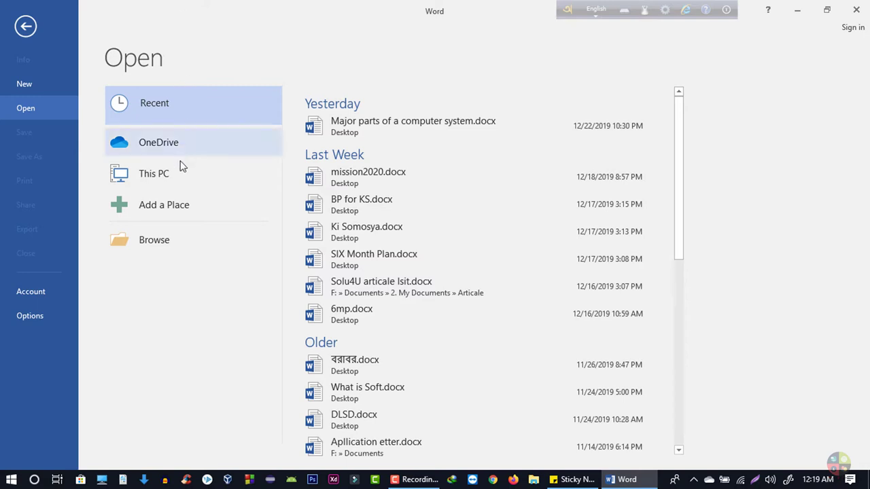
pyautogui.click(180, 185)
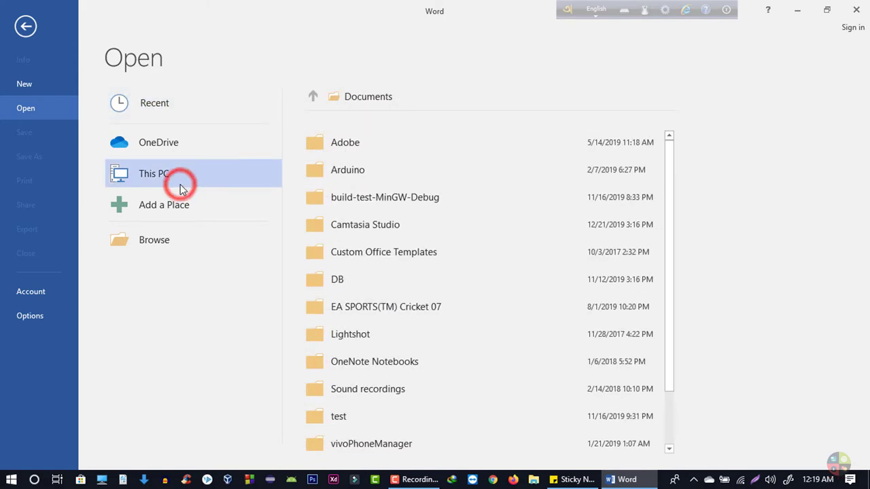
pyautogui.click(180, 185)
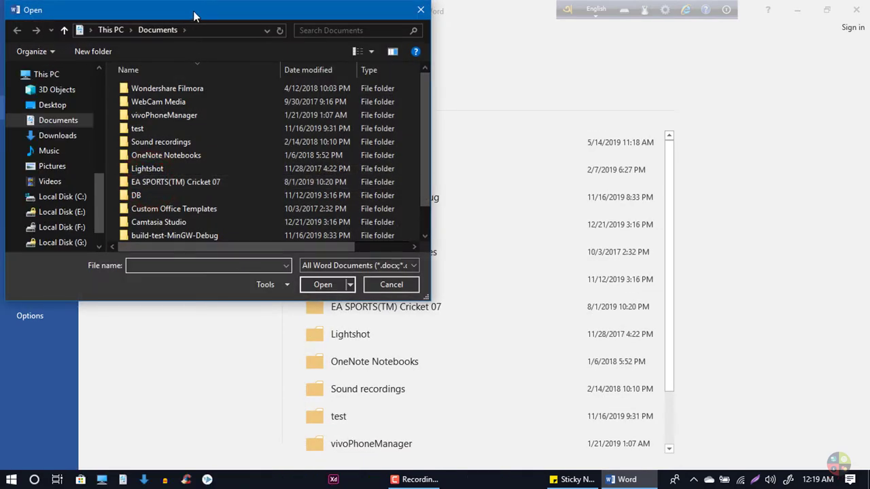
# Browse the Documents folder, cancel the Open dialog, and return to the start screen.
pyautogui.moveTo(194, 15); pyautogui.dragTo(287, 26)
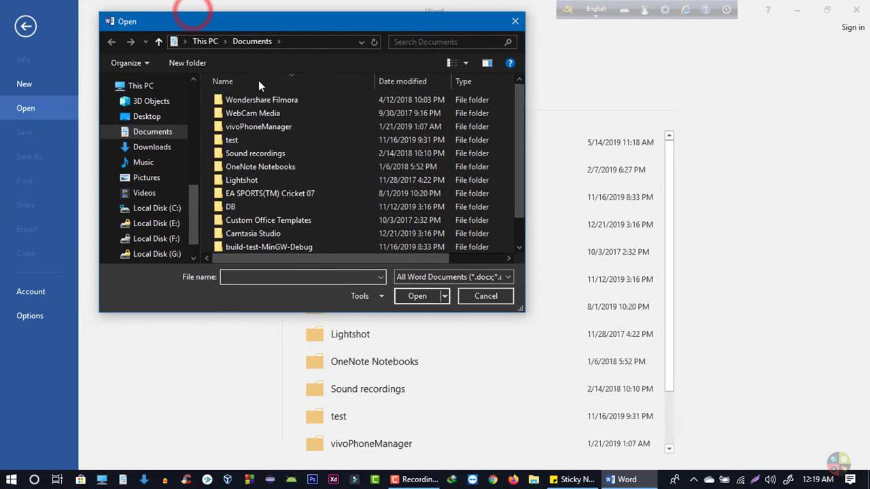
pyautogui.scroll(-1, 212, 218)
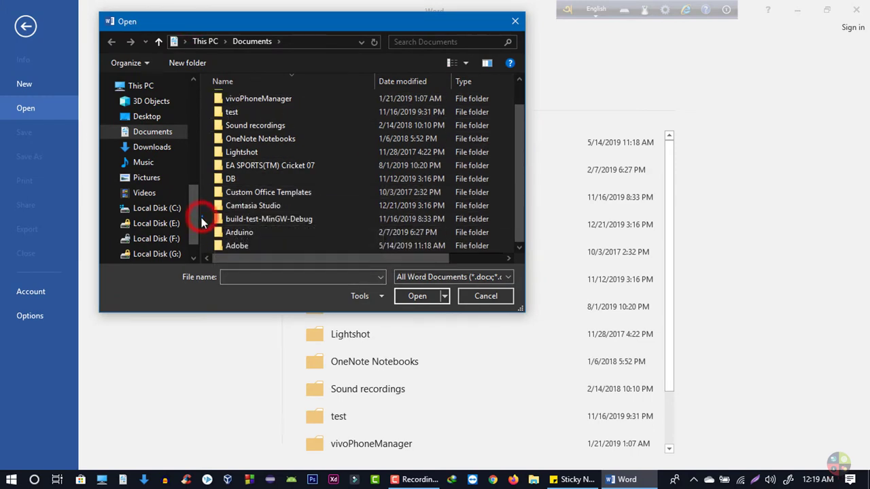
pyautogui.click(193, 199)
pyautogui.scroll(2, 202, 185)
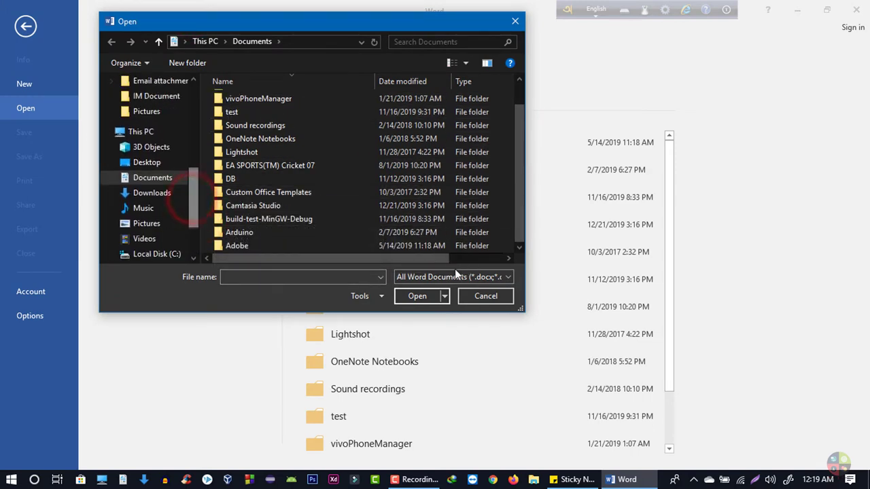
pyautogui.click(505, 297)
pyautogui.click(26, 26)
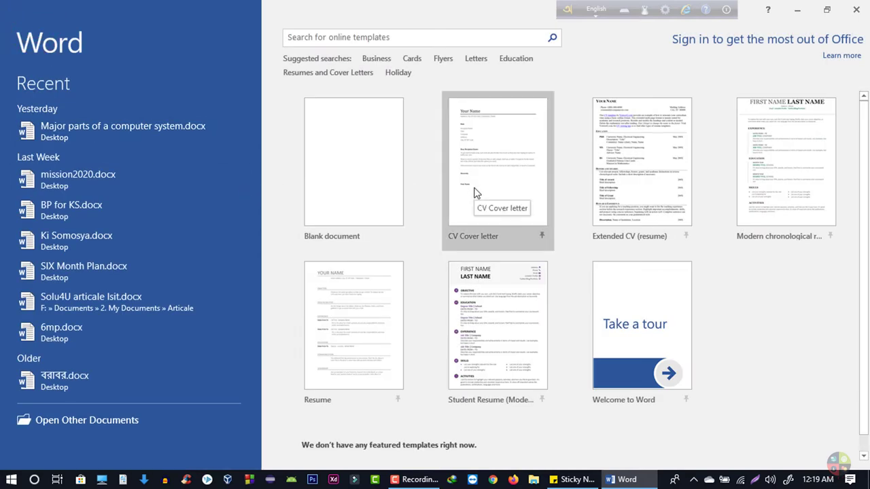
pyautogui.scroll(-1, 476, 192)
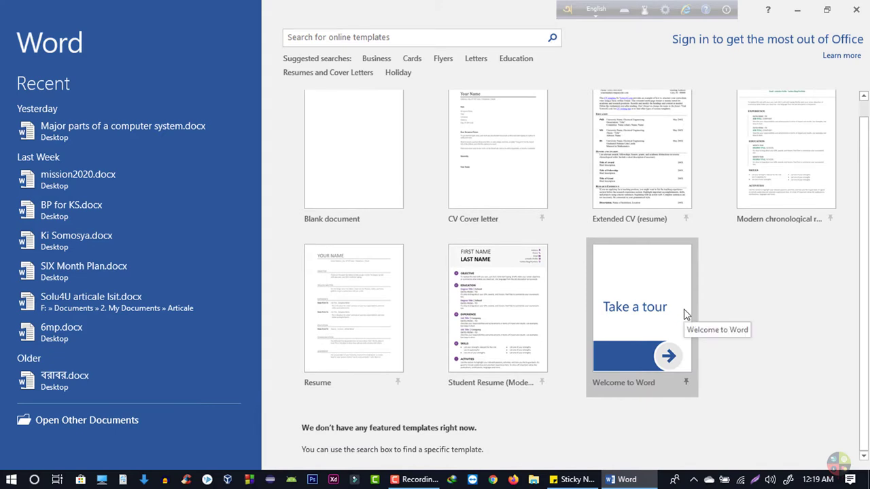
pyautogui.scroll(1, 759, 295)
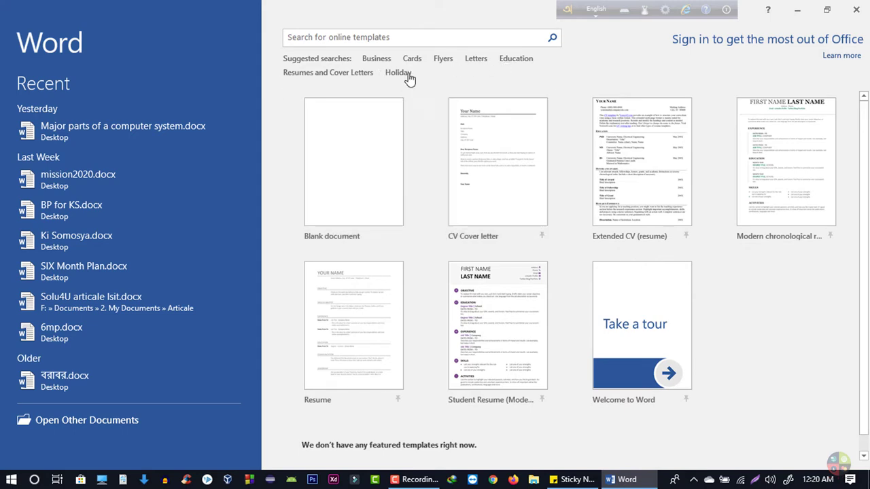
pyautogui.click(366, 66)
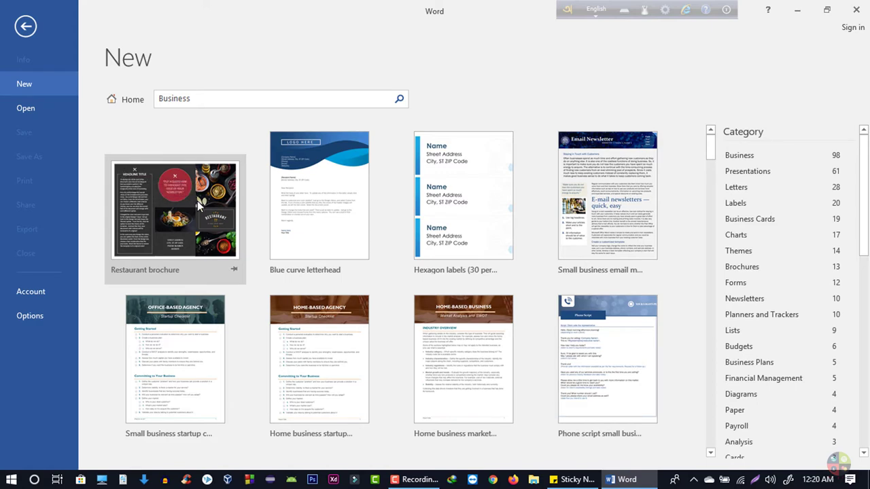
pyautogui.scroll(-2, 198, 203)
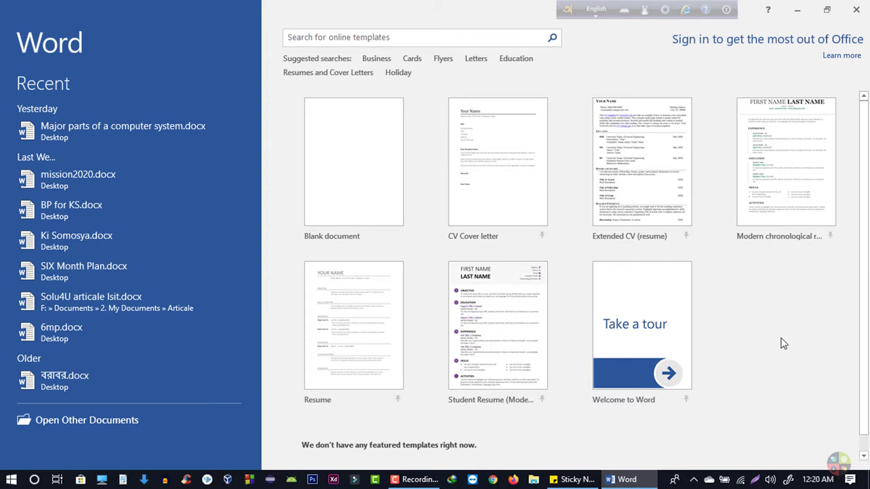
# Create a blank document and browse the Insert, Design, Layout, References and Mailings tabs.
pyautogui.click(338, 226)
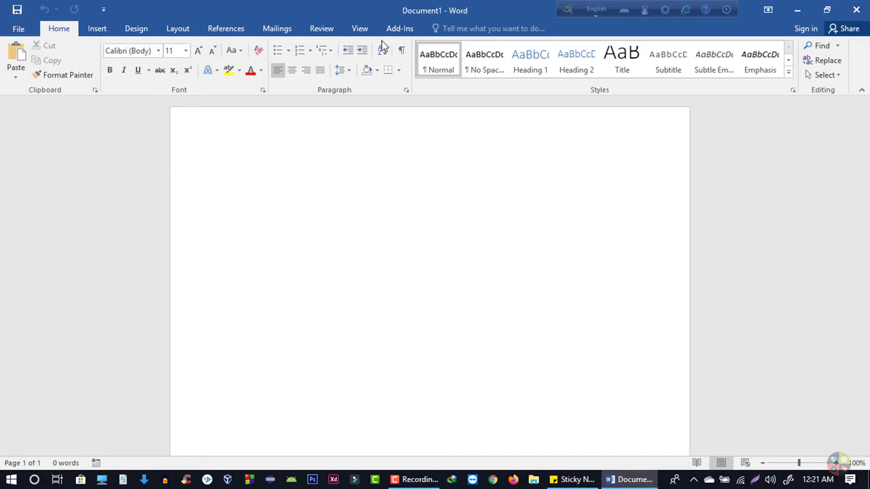
pyautogui.click(100, 31)
pyautogui.click(128, 32)
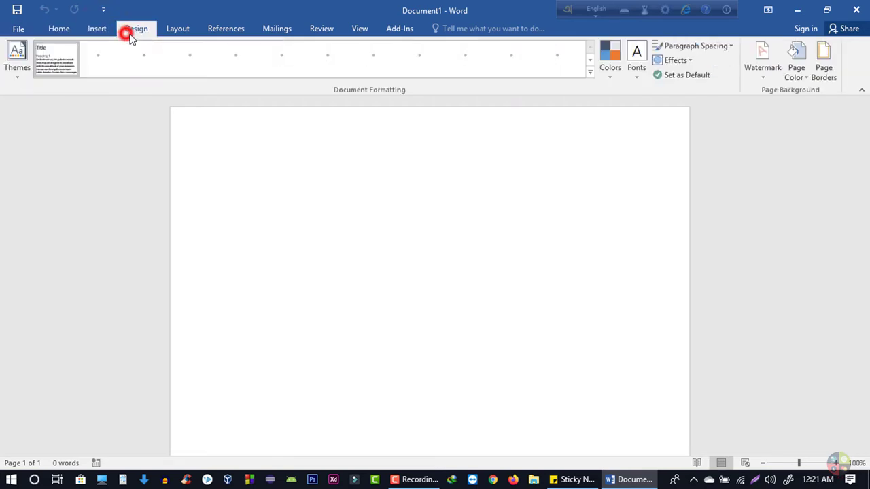
pyautogui.click(176, 29)
pyautogui.click(230, 28)
pyautogui.click(264, 28)
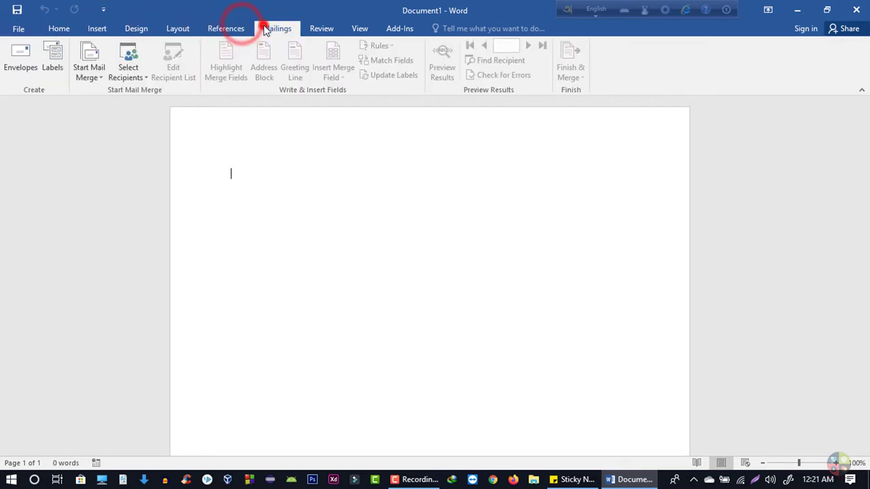
# Browse the Review, View and Add-Ins tabs and the File view, then return to Home.
pyautogui.click(325, 29)
pyautogui.click(357, 29)
pyautogui.click(392, 31)
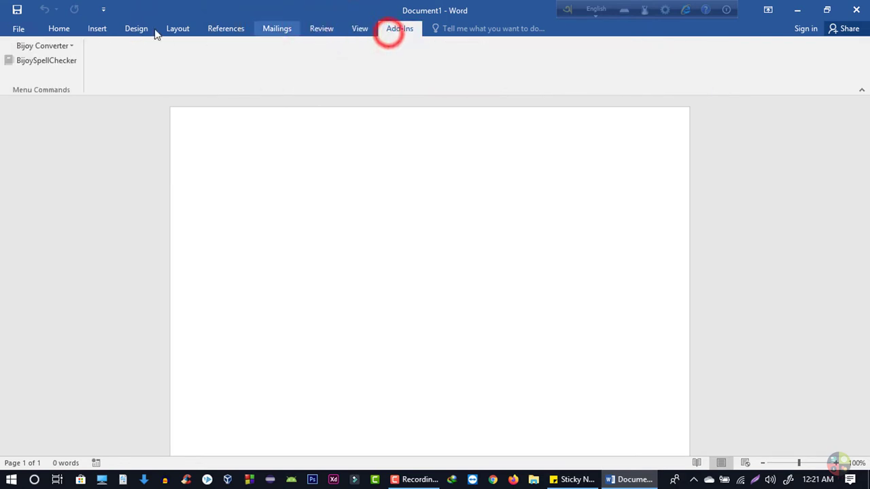
pyautogui.click(32, 32)
pyautogui.click(26, 27)
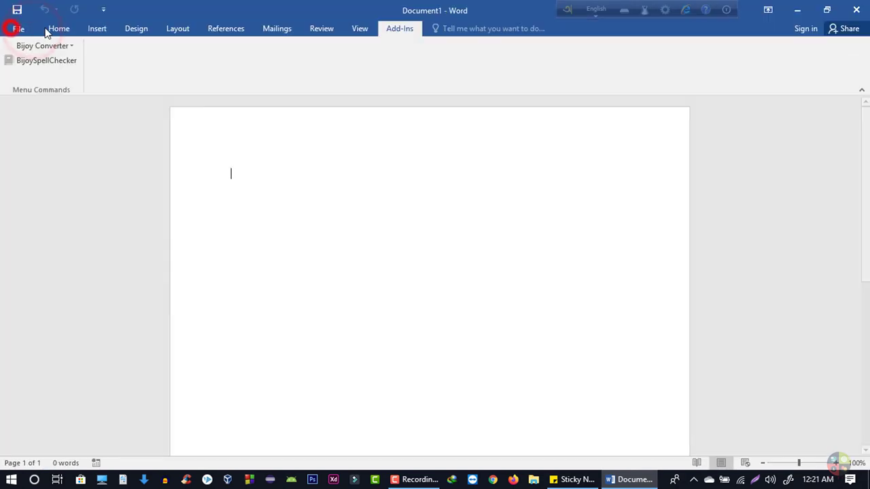
pyautogui.click(57, 29)
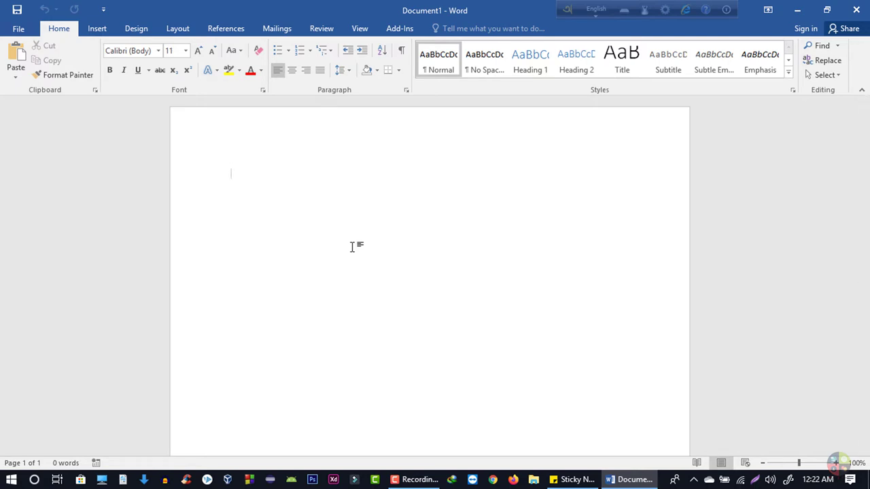
# Go to the Save As page for Document1 through File > Save.
pyautogui.click(19, 28)
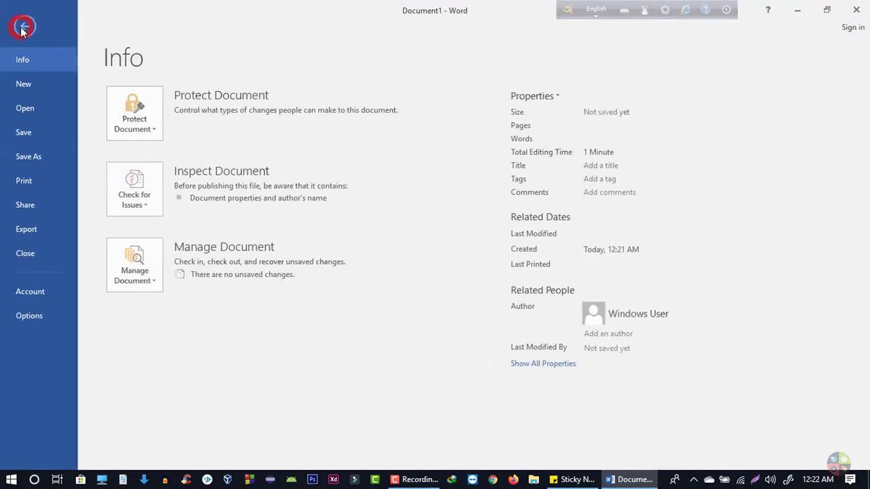
pyautogui.click(25, 132)
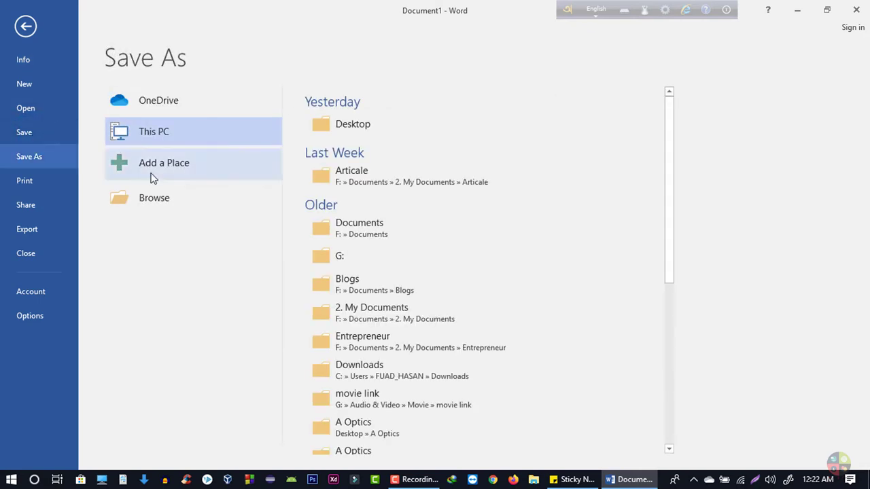
# Choose This PC to open the Save As dialog.
pyautogui.click(169, 131)
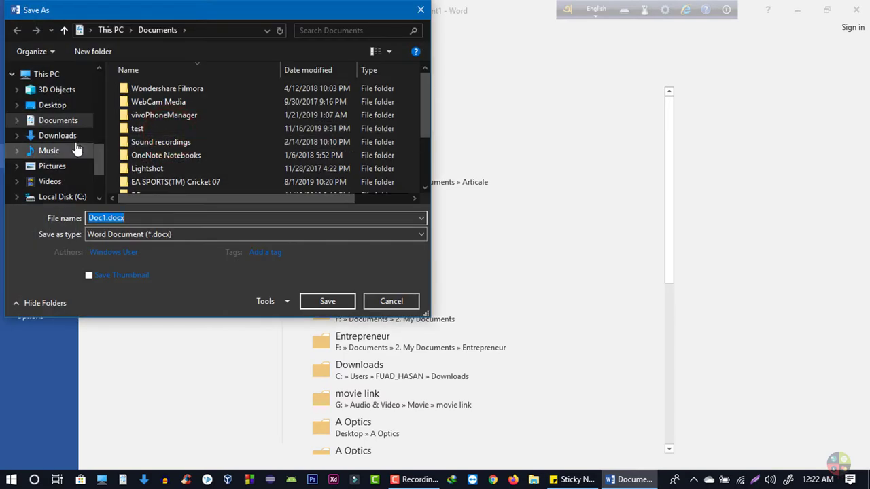
# Switch the Save As dialog's folder to Desktop, keeping Doc1.docx as the name.
pyautogui.scroll(-3, 170, 119)
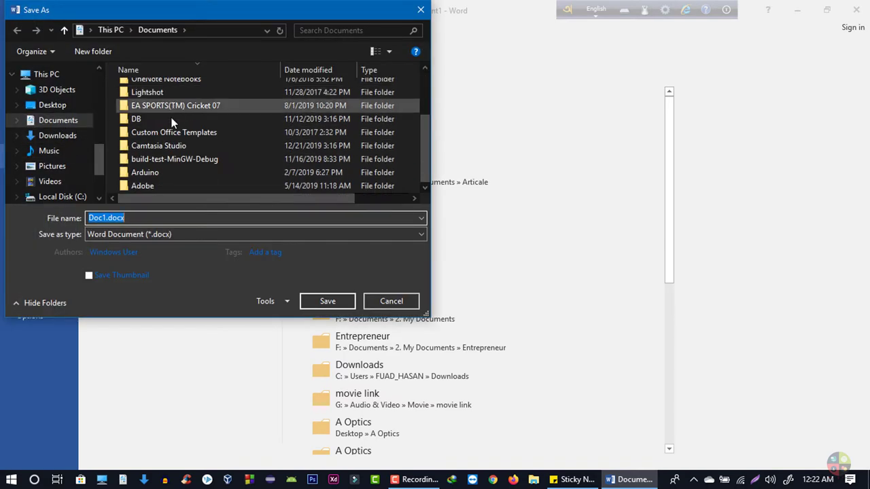
pyautogui.scroll(2, 170, 146)
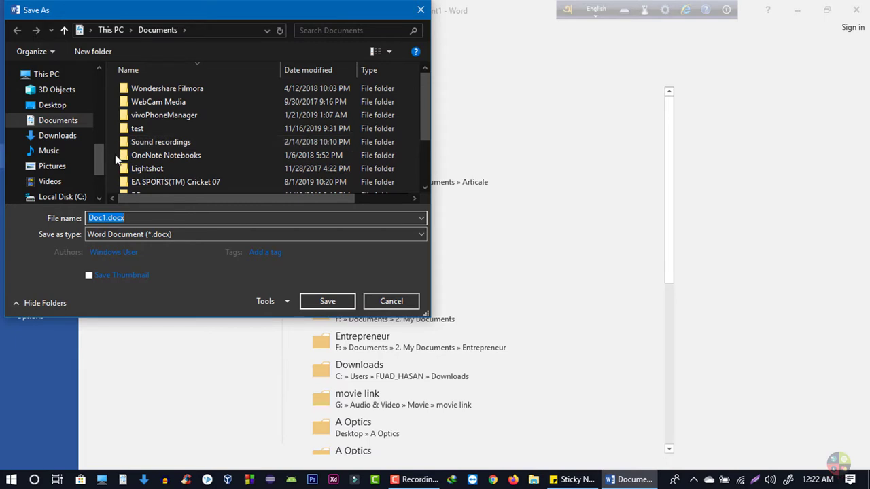
pyautogui.scroll(-1, 115, 155)
pyautogui.moveTo(101, 167); pyautogui.dragTo(97, 147)
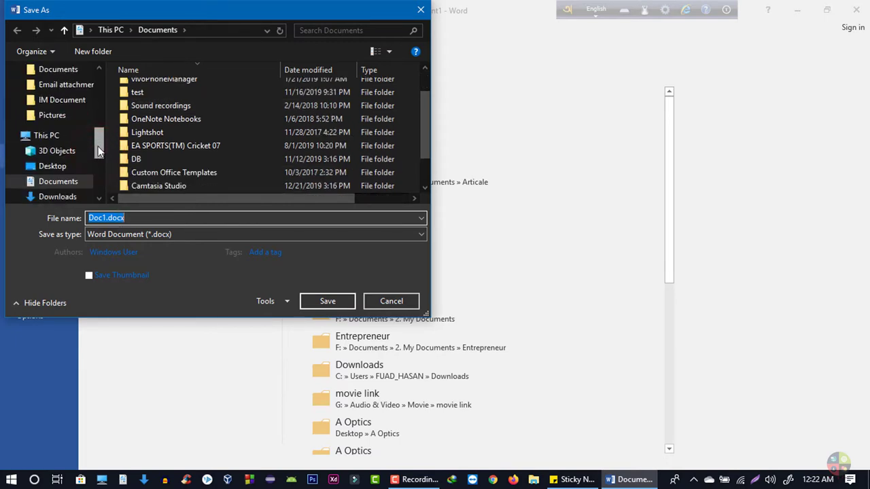
pyautogui.click(55, 166)
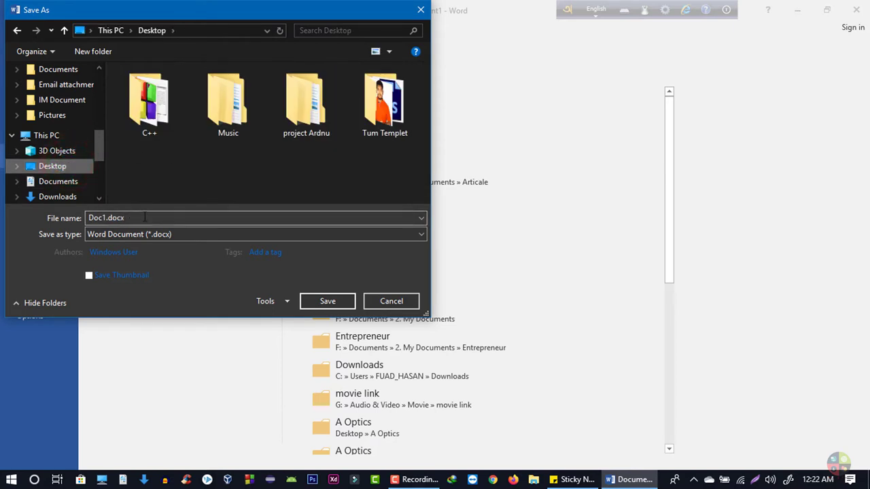
pyautogui.moveTo(214, 13); pyautogui.dragTo(322, 28)
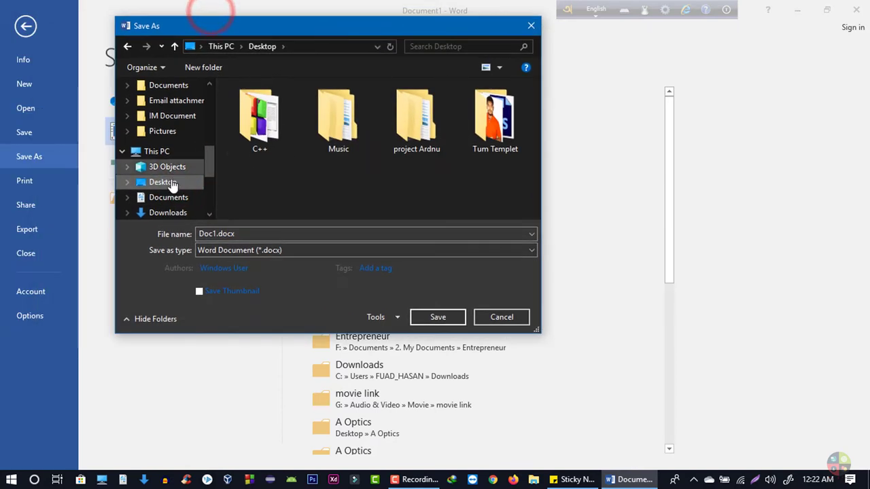
pyautogui.scroll(-5, 171, 187)
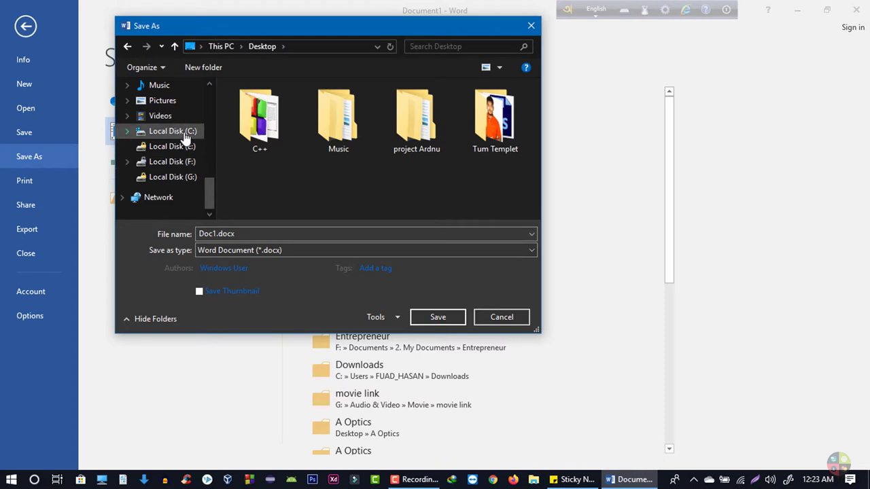
pyautogui.scroll(3, 172, 162)
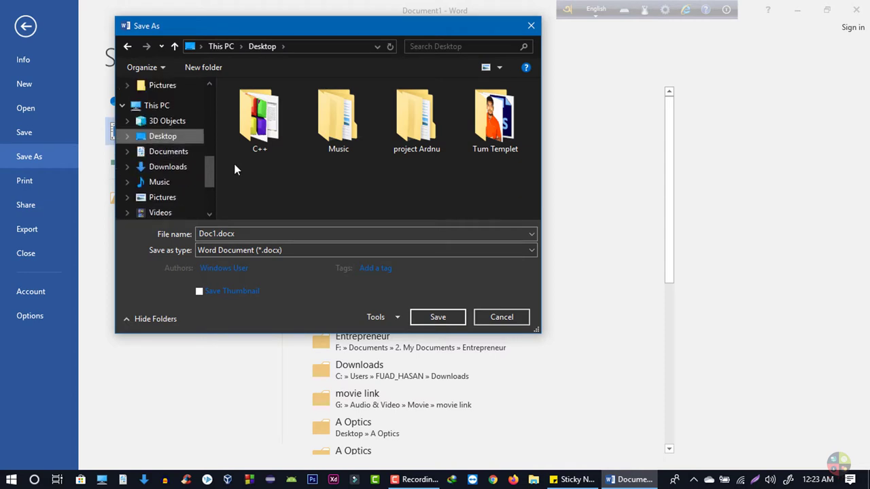
pyautogui.click(169, 137)
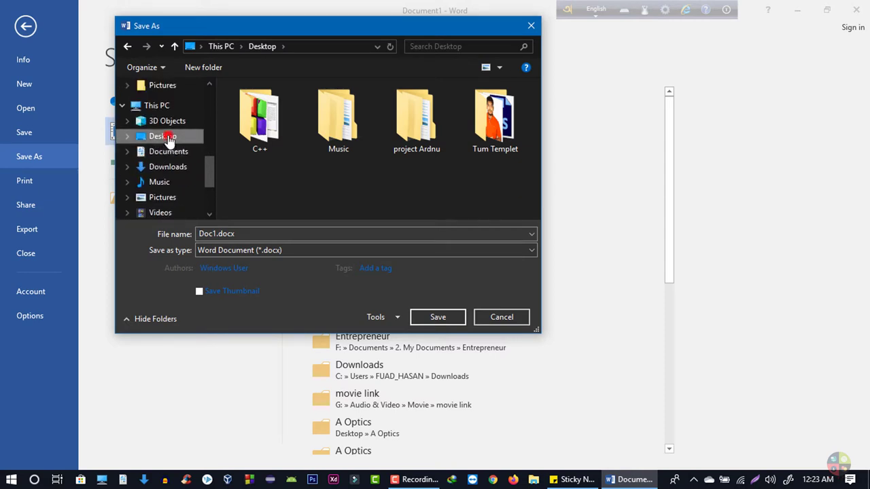
# Save the blank document to the Desktop as Sample.docx in Word Document (*.docx) format.
pyautogui.click(227, 234)
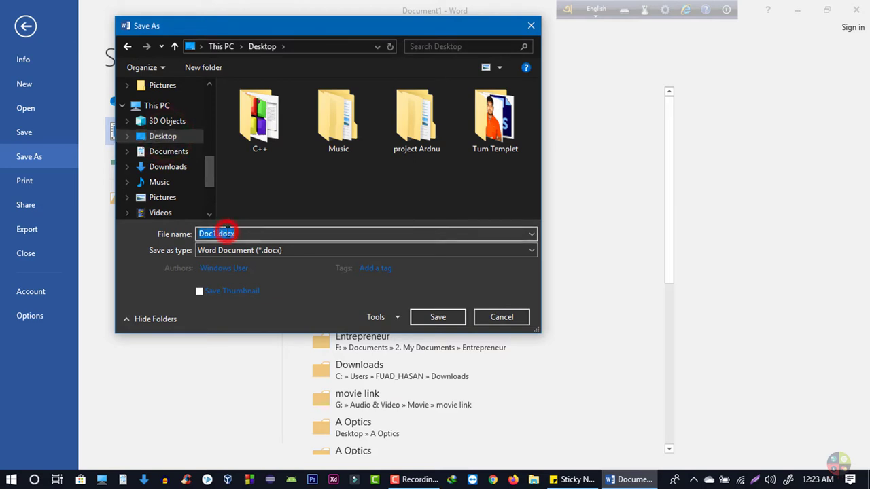
pyautogui.write('Samo')
pyautogui.press('BackSpace')
pyautogui.write('ple')
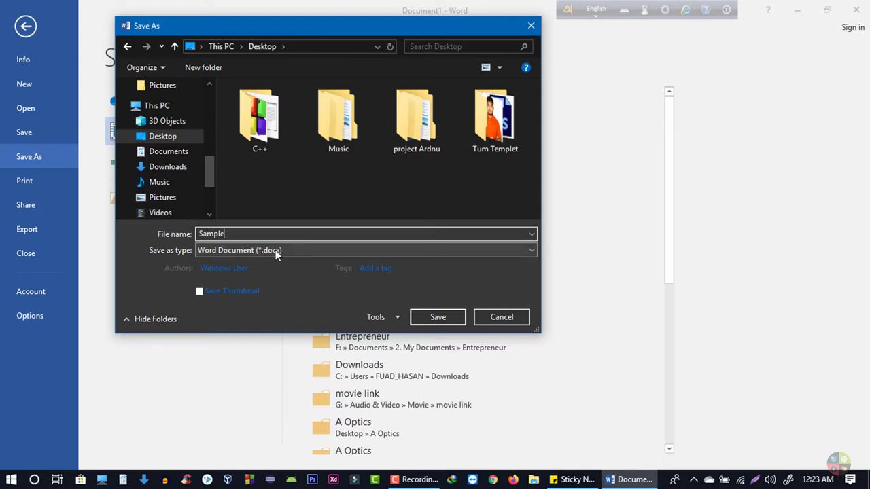
pyautogui.click(318, 251)
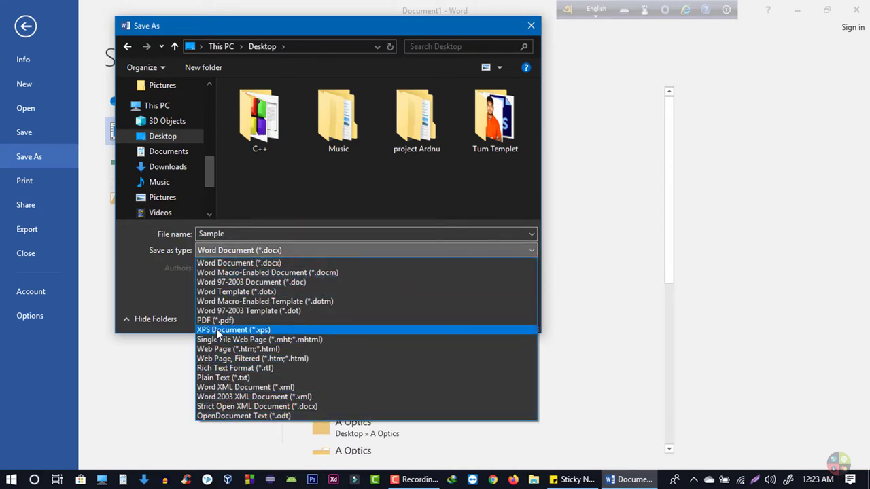
pyautogui.click(157, 298)
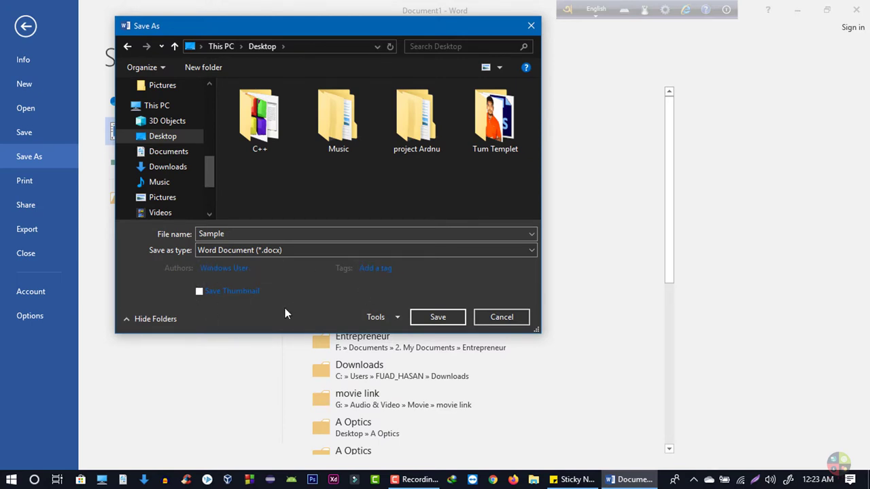
pyautogui.click(435, 318)
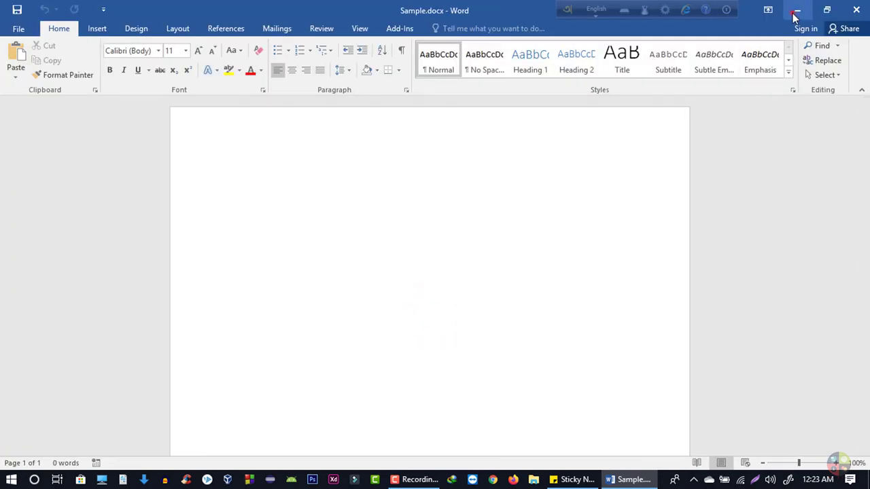
pyautogui.click(795, 12)
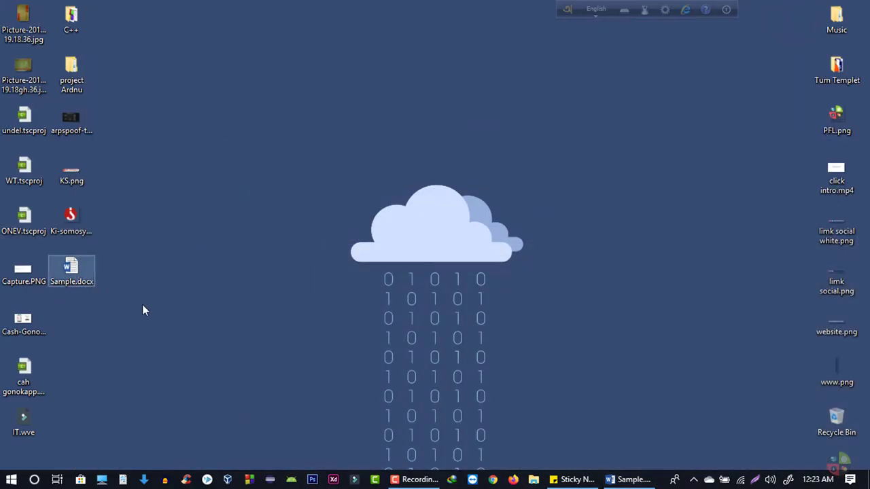
pyautogui.click(632, 479)
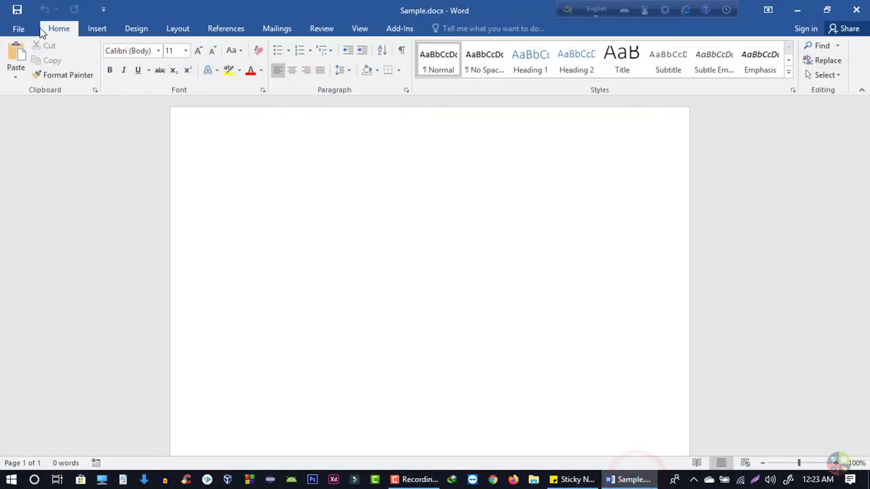
pyautogui.click(33, 30)
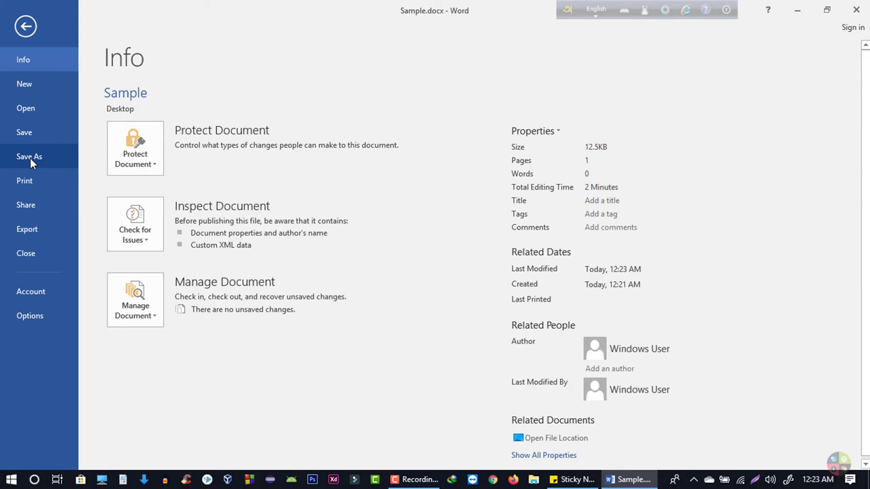
pyautogui.click(30, 158)
pyautogui.click(145, 131)
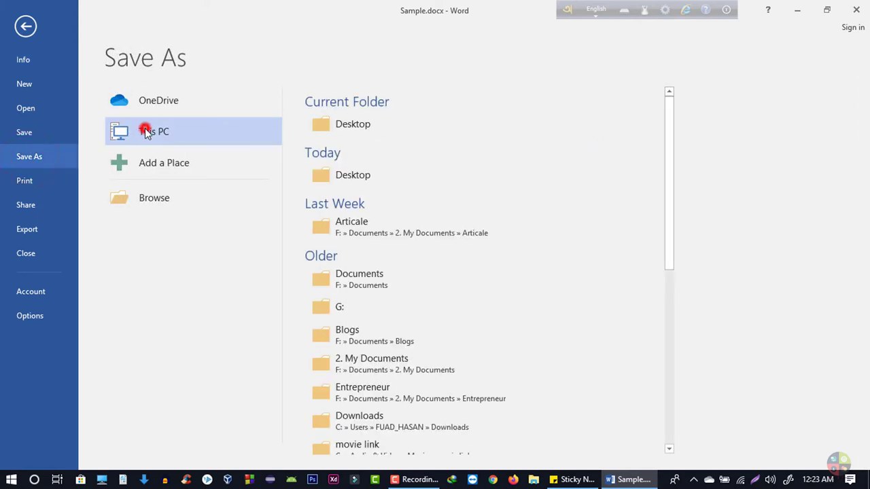
pyautogui.click(145, 131)
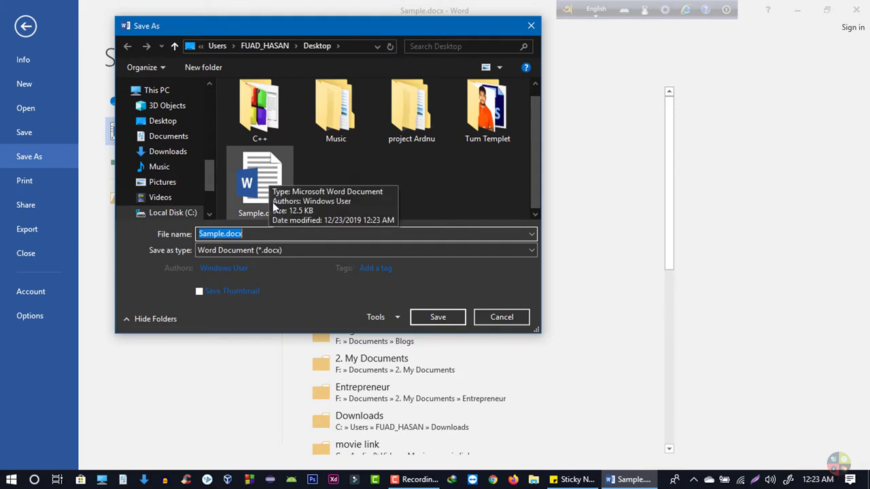
pyautogui.click(508, 318)
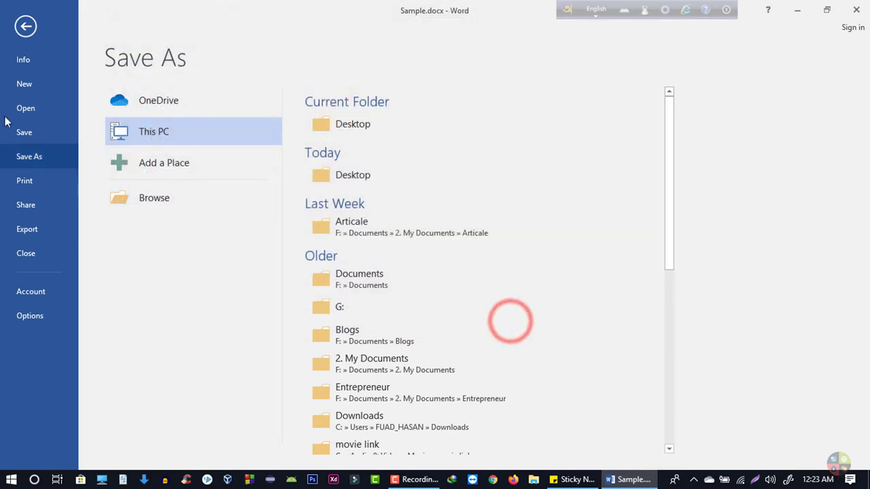
pyautogui.click(25, 27)
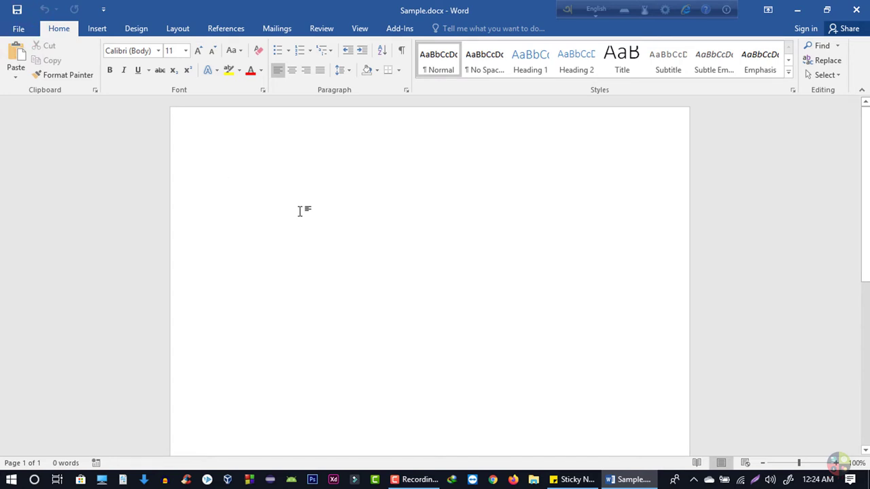
pyautogui.click(16, 58)
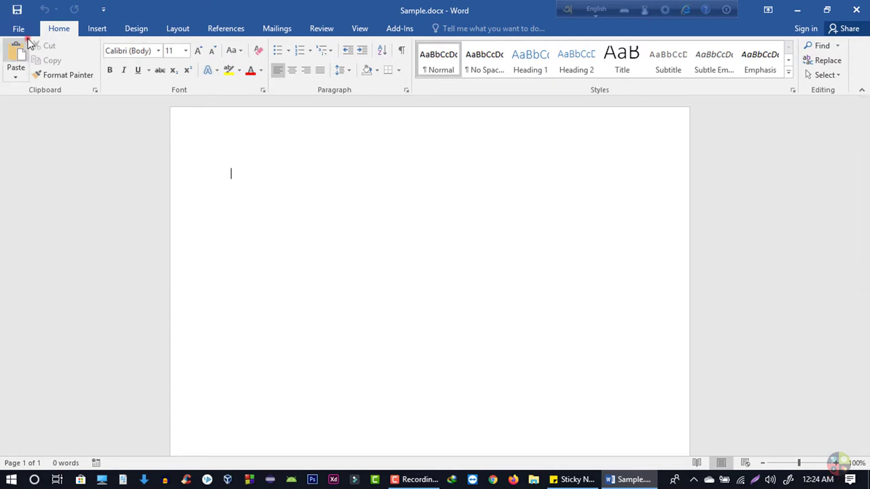
pyautogui.click(19, 28)
pyautogui.click(20, 159)
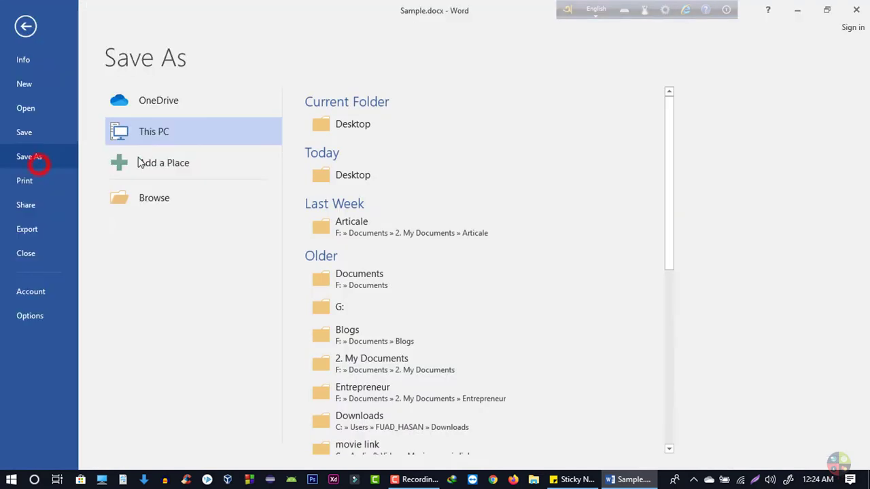
pyautogui.click(171, 136)
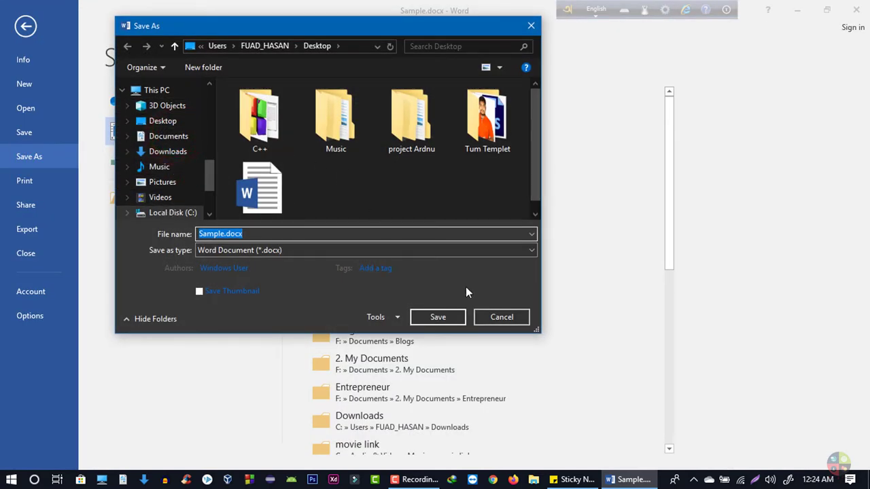
pyautogui.click(523, 316)
pyautogui.click(27, 29)
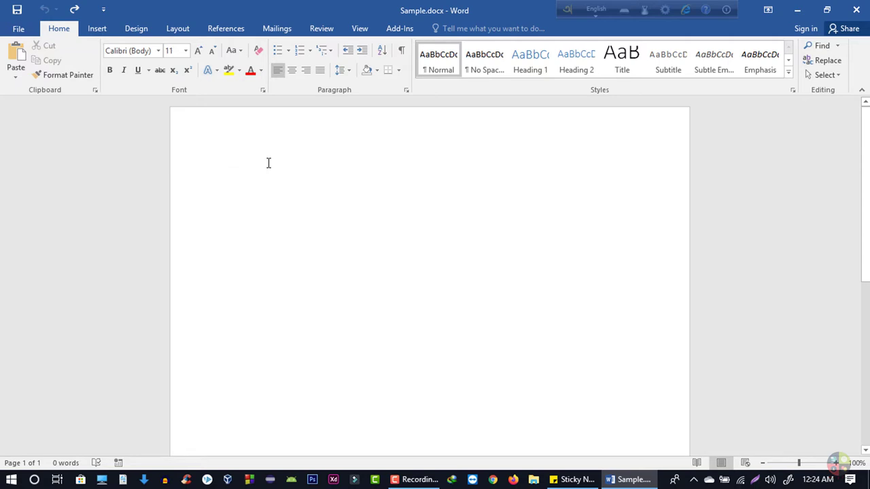
# Type the placeholder word 'jhughgsgfdsj' on the first line after typing and deleting 'gg'.
pyautogui.click(19, 28)
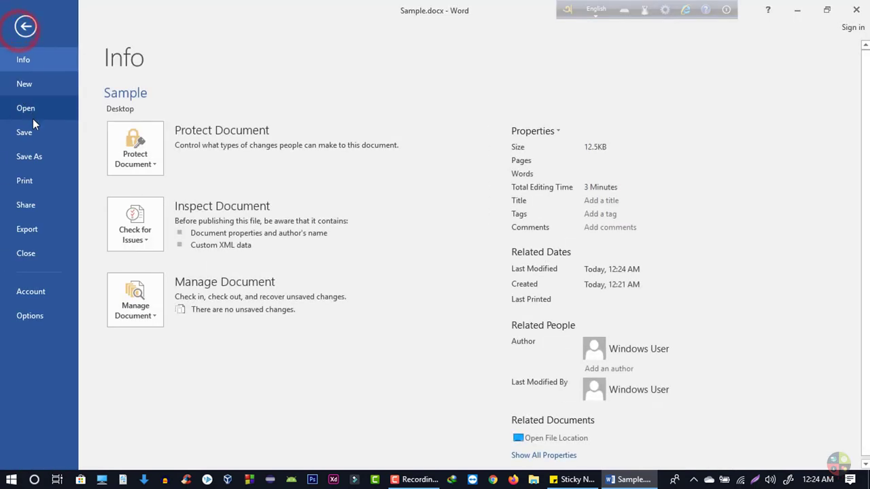
pyautogui.click(26, 26)
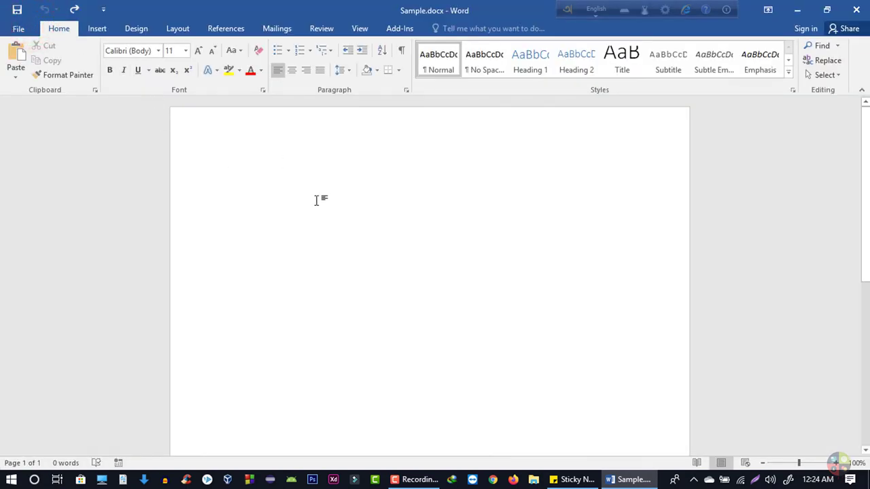
pyautogui.write('gg')
pyautogui.moveTo(279, 179); pyautogui.dragTo(194, 174)
pyautogui.press('BackSpace')
pyautogui.write('jhughgsgfdsj')
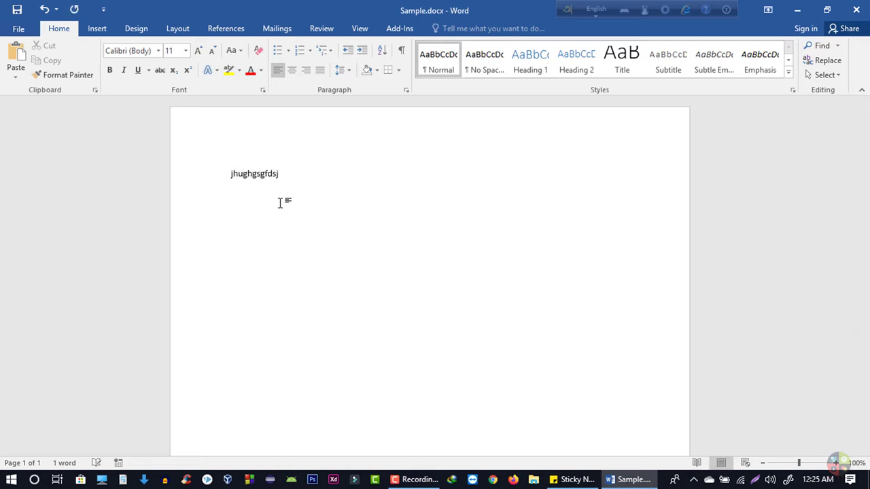
pyautogui.moveTo(257, 175); pyautogui.dragTo(279, 173)
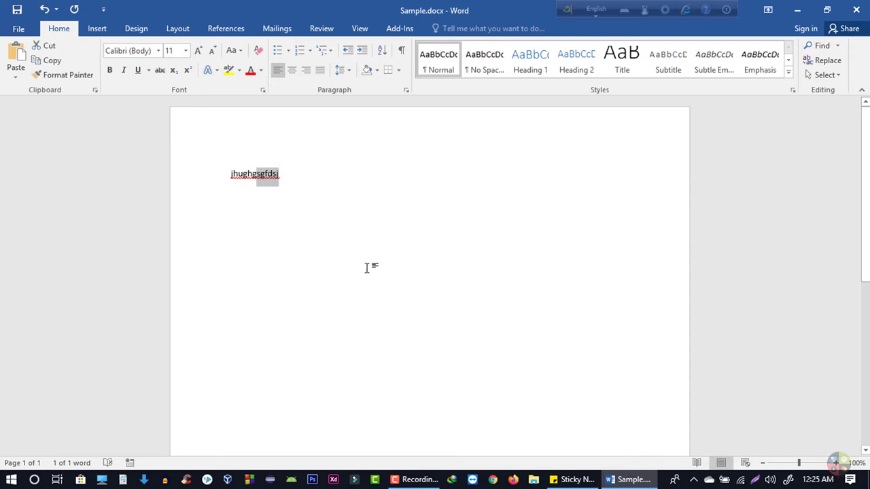
# Copy the placeholder word via its right-click menu and paste a second copy after it.
pyautogui.rightClick(269, 175)
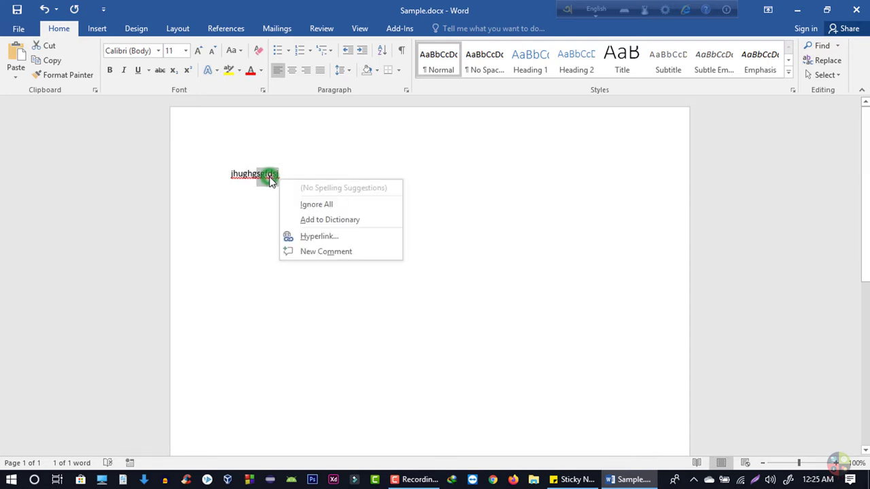
pyautogui.click(265, 178)
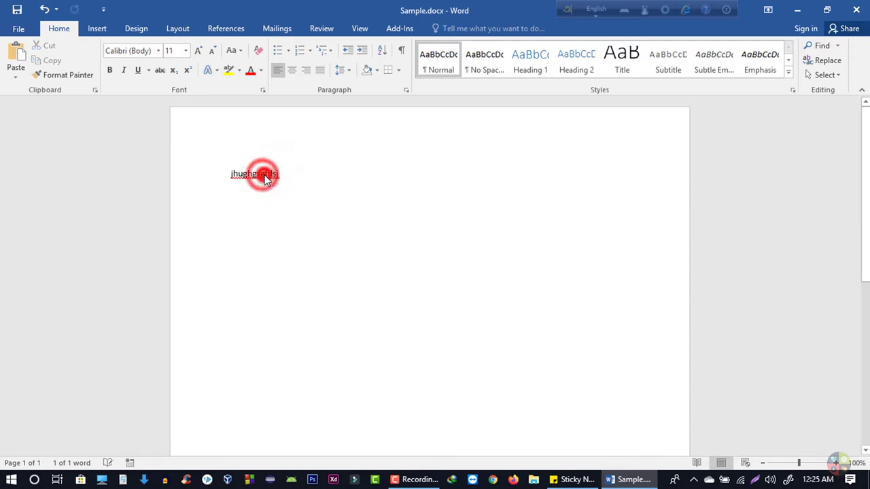
pyautogui.doubleClick(265, 177)
pyautogui.rightClick(265, 176)
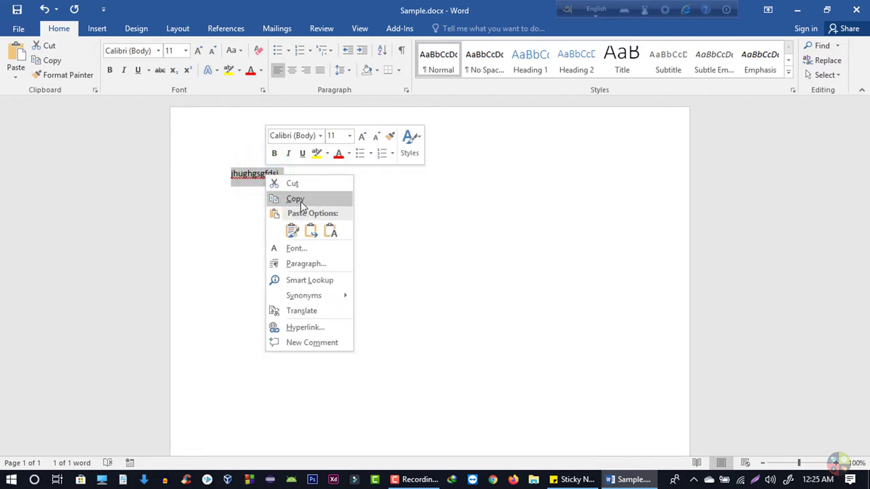
pyautogui.click(334, 198)
pyautogui.click(316, 189)
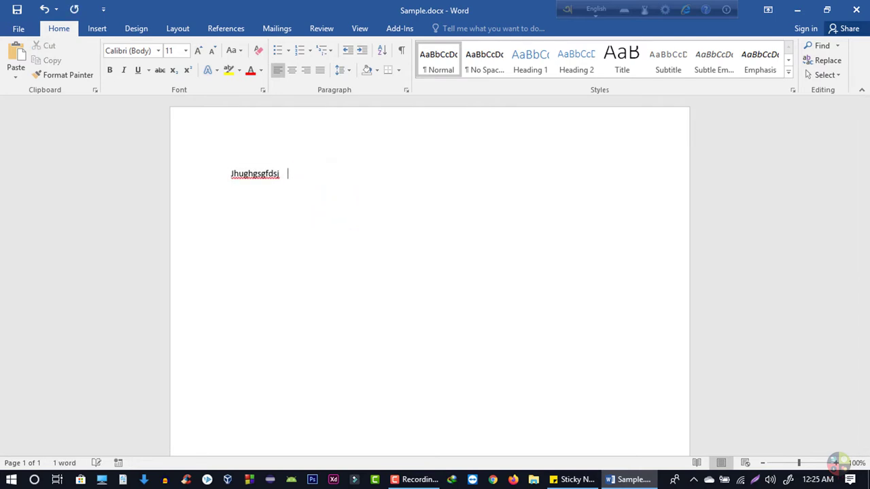
pyautogui.hotkey('ctrl', 'v')
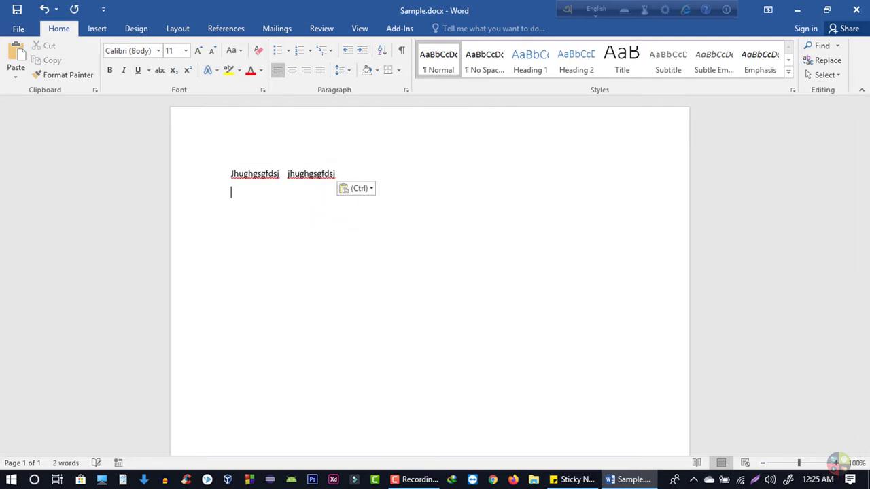
# Preview the Keep Source Formatting paste option, then close the menu without pasting.
pyautogui.click(348, 175)
pyautogui.rightClick(342, 174)
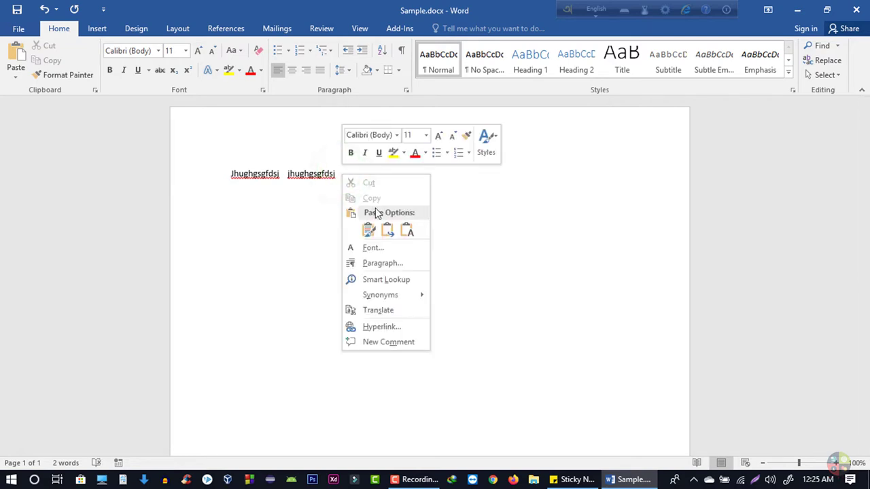
pyautogui.click(386, 229)
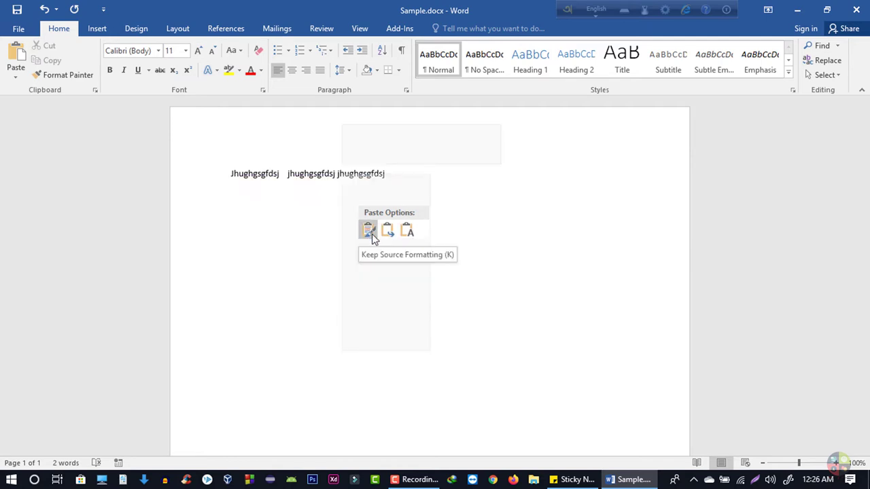
pyautogui.click(476, 237)
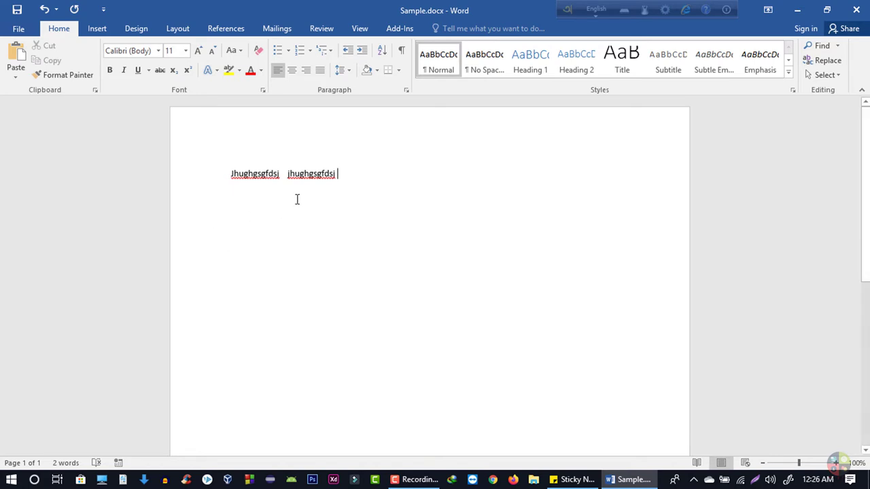
# Undo the paste, the auto-capitalisation and the typing with Ctrl+Z to clear the test text.
pyautogui.click(310, 178)
pyautogui.doubleClick(349, 178)
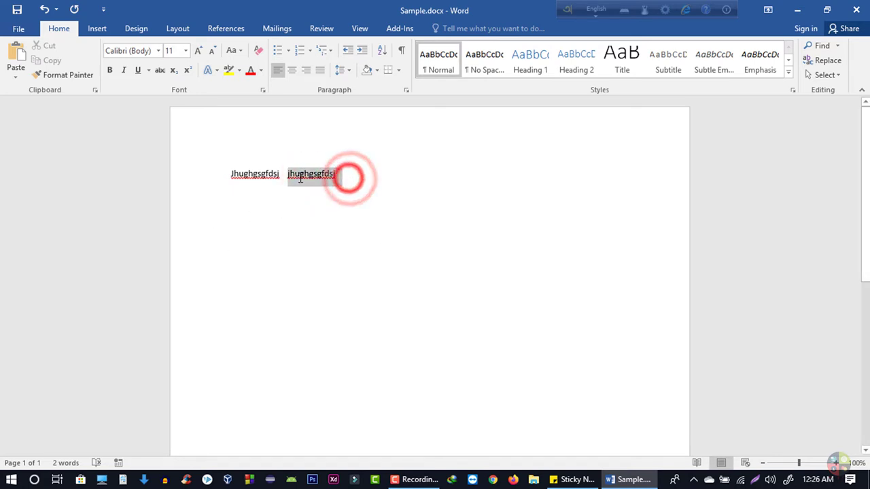
pyautogui.click(348, 189)
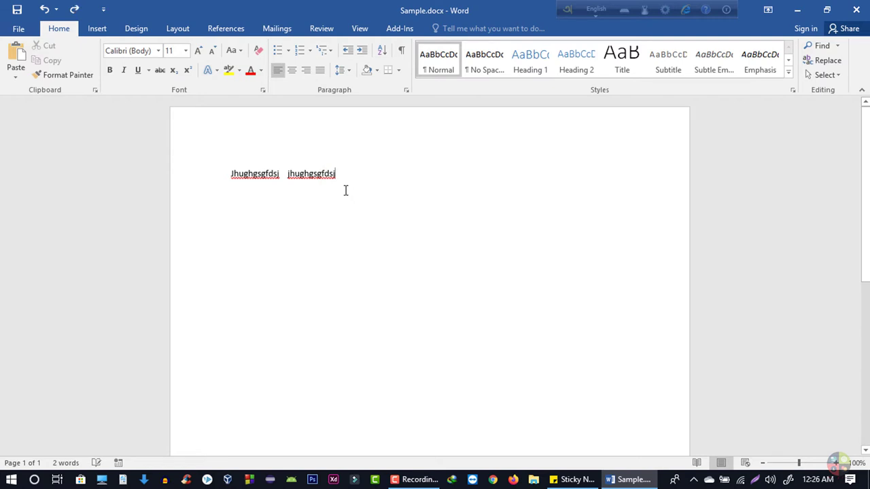
pyautogui.hotkey('ctrl', 'z')
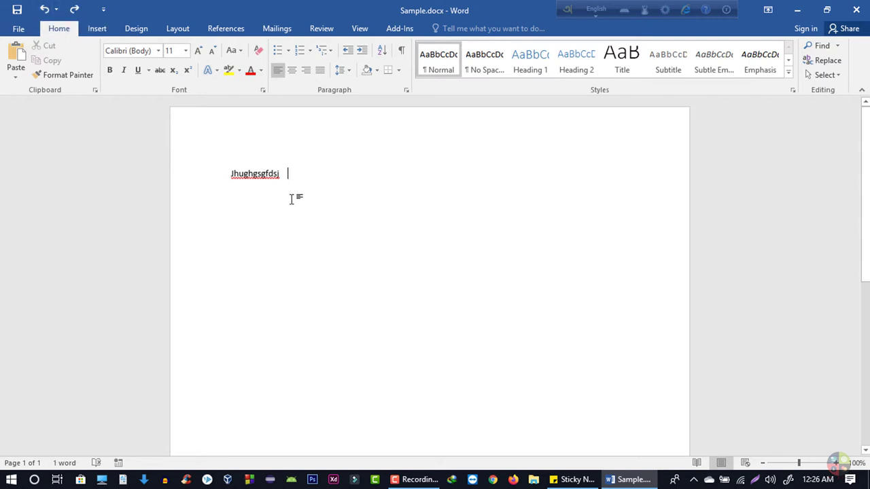
pyautogui.hotkey('ctrl', 'z')
pyautogui.hotkey('ctrl', 'z')
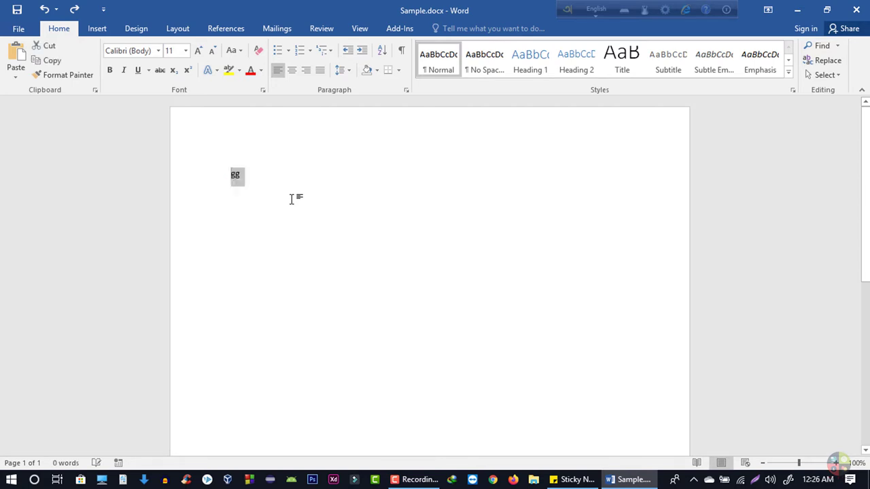
pyautogui.hotkey('ctrl', 'z')
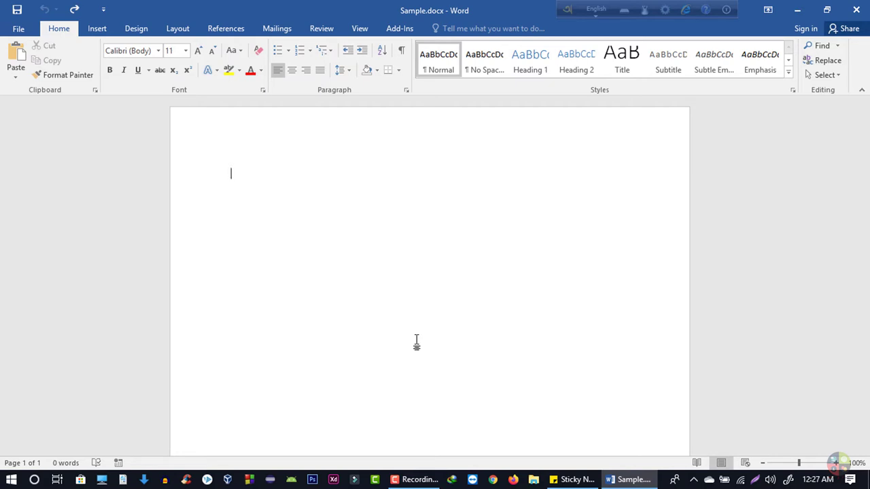
# Type 'How are you?', select it, and try Grow Font four times and Shrink Font three times.
pyautogui.write('H')
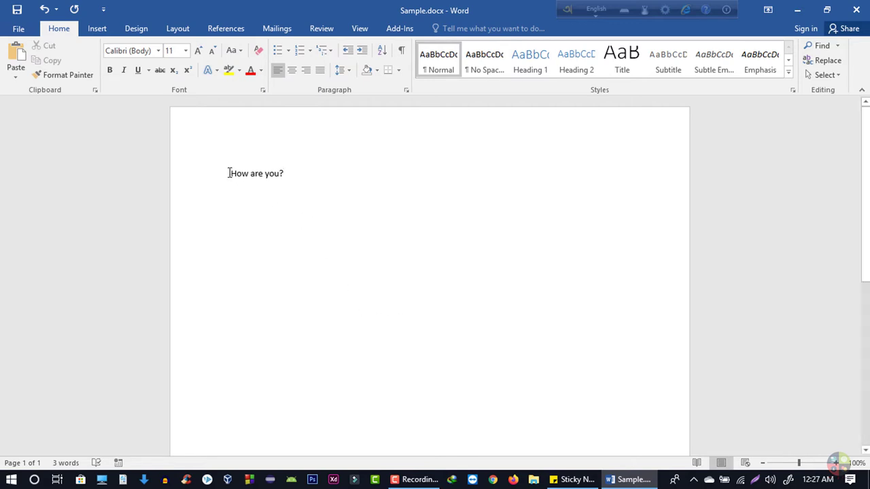
pyautogui.moveTo(229, 174); pyautogui.dragTo(285, 177)
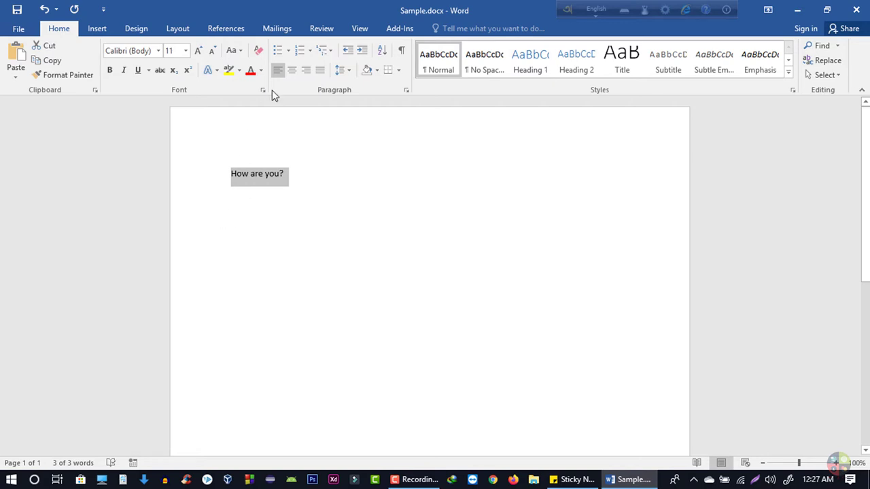
pyautogui.click(197, 54)
pyautogui.click(197, 55)
pyautogui.click(197, 54)
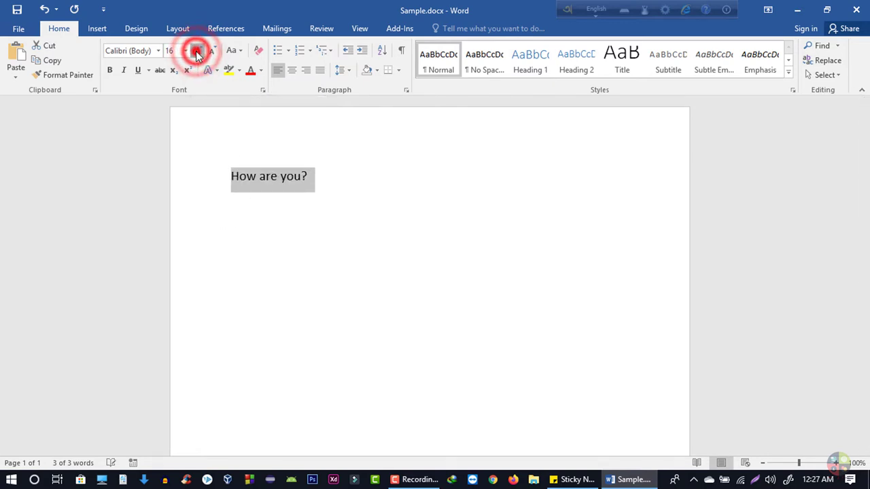
pyautogui.click(197, 54)
pyautogui.click(211, 54)
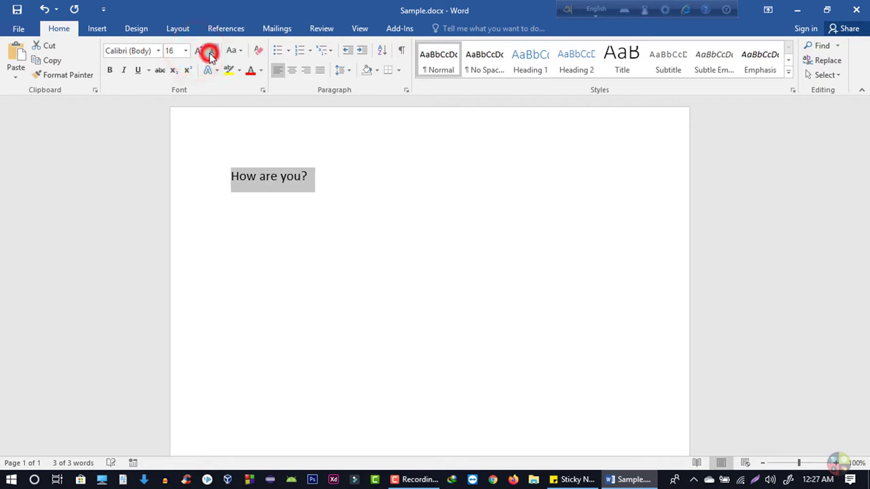
pyautogui.click(211, 55)
pyautogui.click(209, 54)
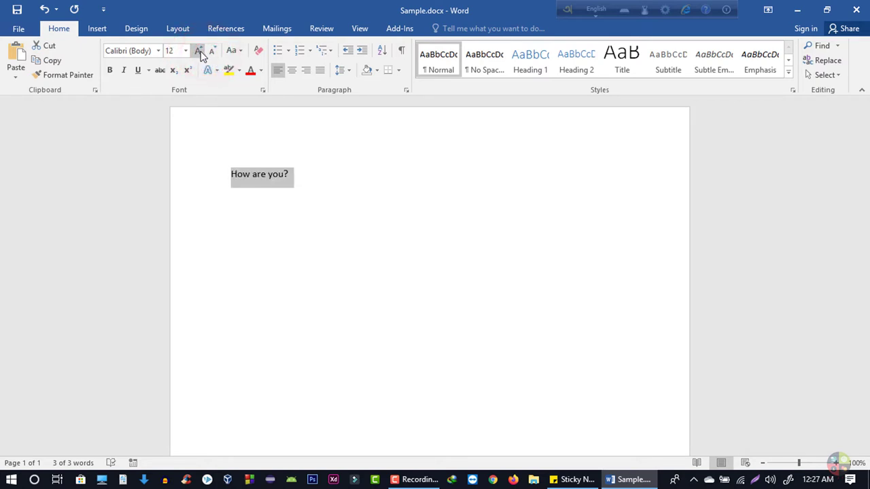
# Set the heading's font size to 15, then to 26 from the Font Size list.
pyautogui.click(173, 50)
pyautogui.write('15')
pyautogui.press('Return')
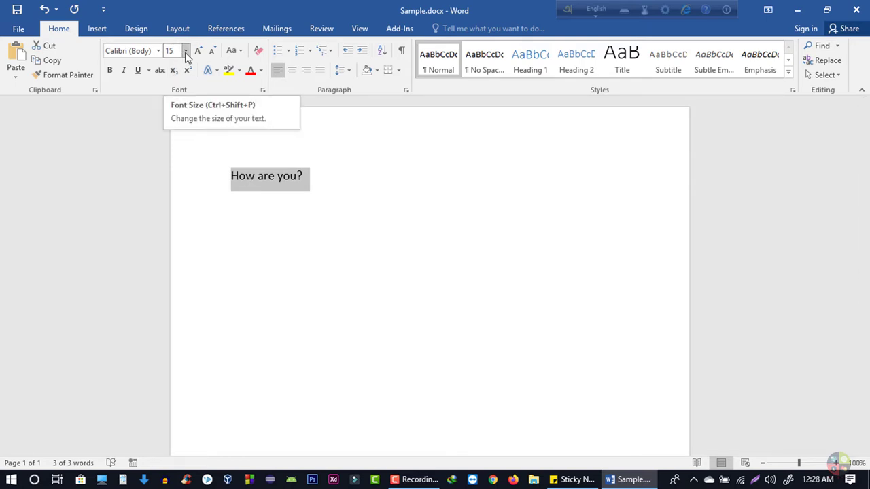
pyautogui.click(185, 52)
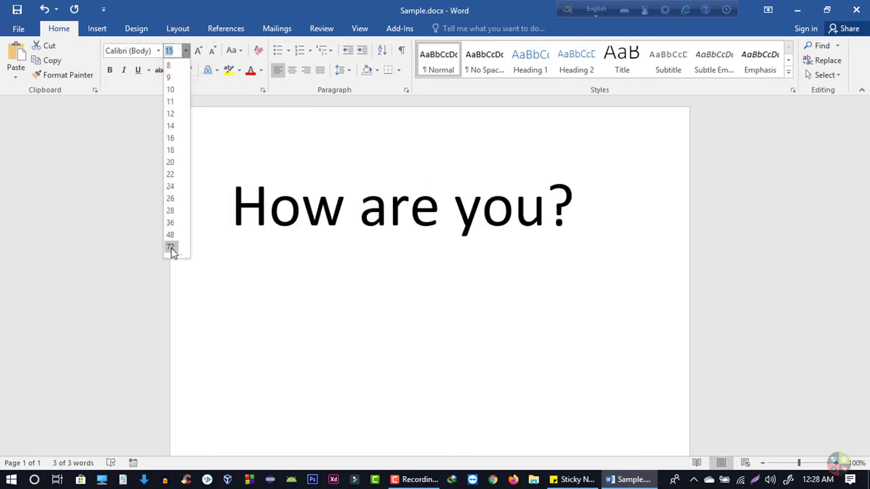
pyautogui.click(170, 198)
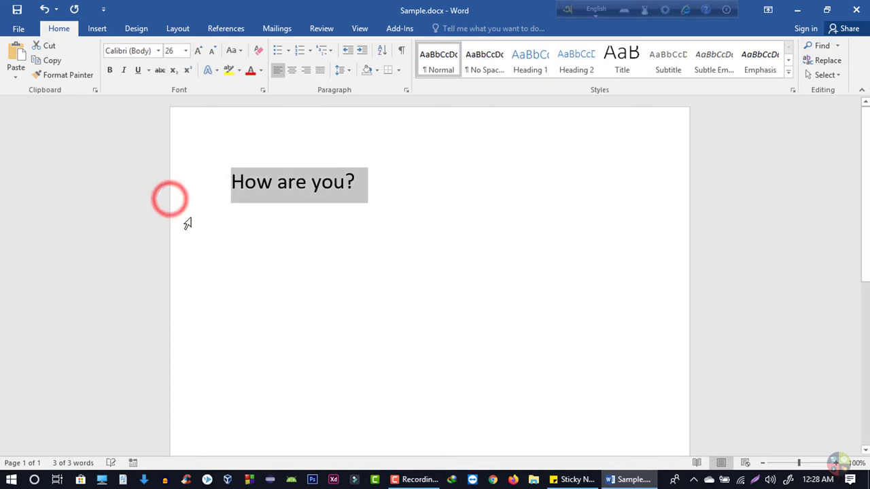
pyautogui.click(259, 236)
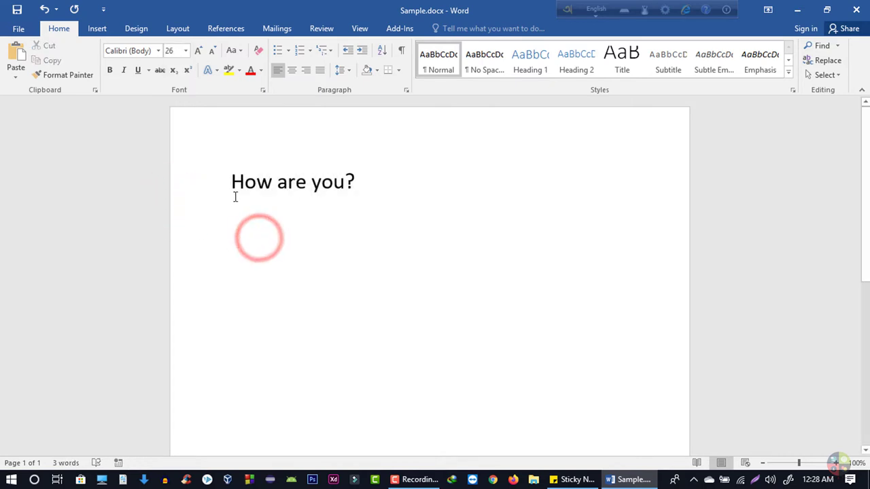
# Make 'How are you?' bold, italic and underlined.
pyautogui.moveTo(231, 188); pyautogui.dragTo(375, 189)
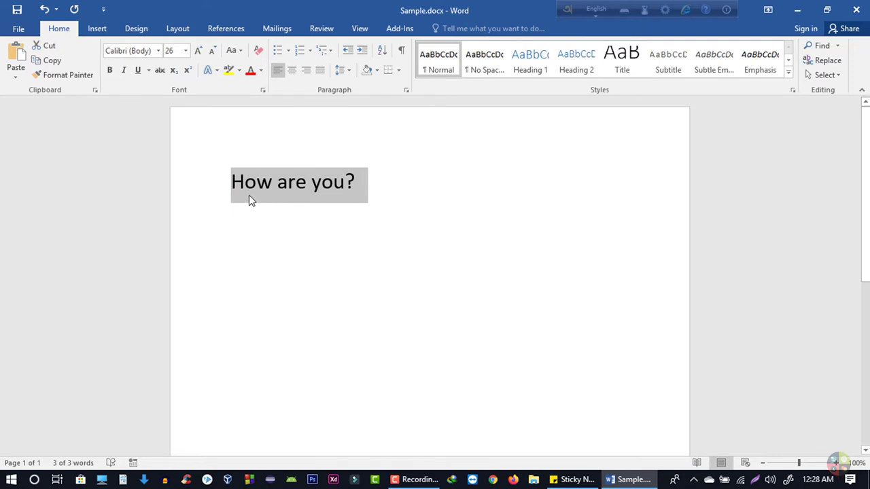
pyautogui.hotkey('ctrl', 'b')
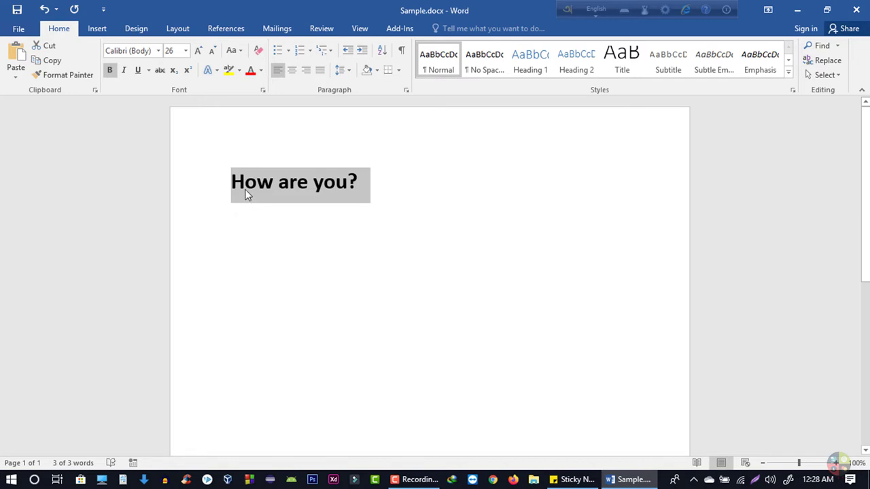
pyautogui.hotkey('ctrl', 'b')
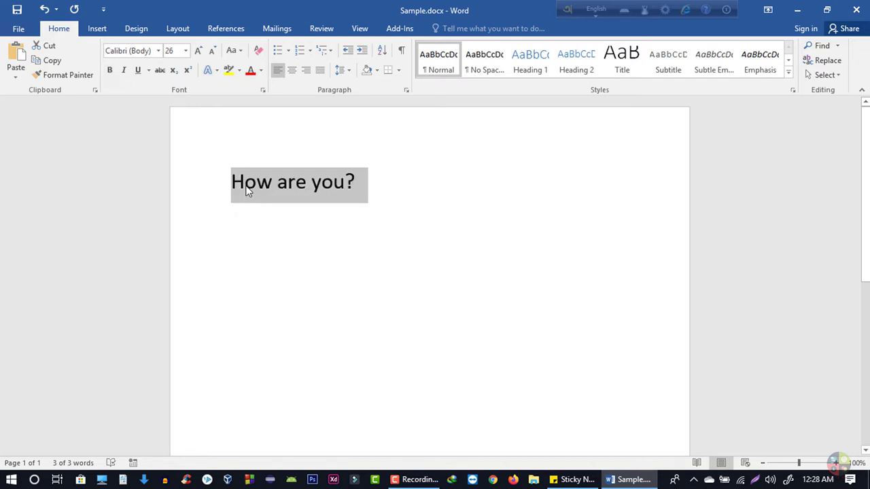
pyautogui.click(111, 72)
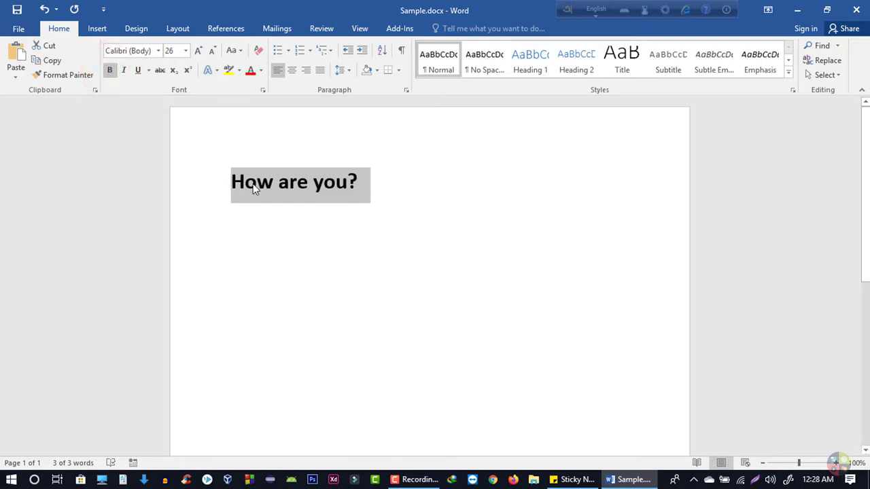
pyautogui.click(123, 70)
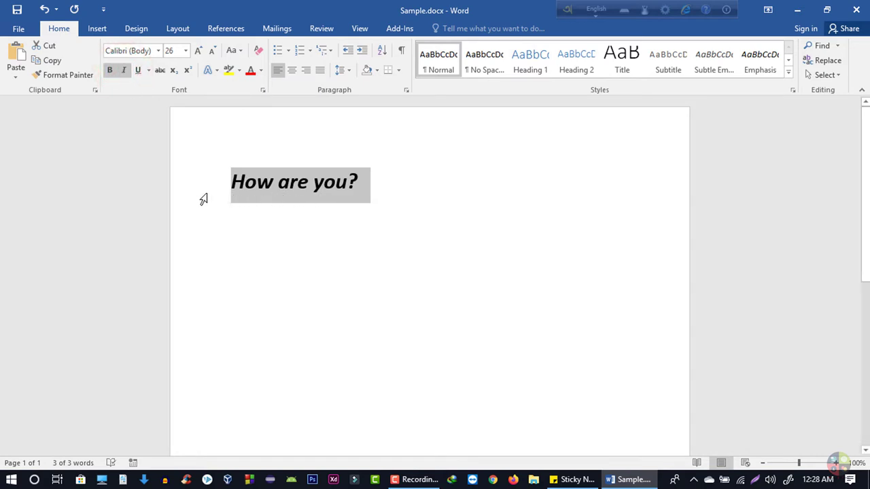
pyautogui.click(139, 73)
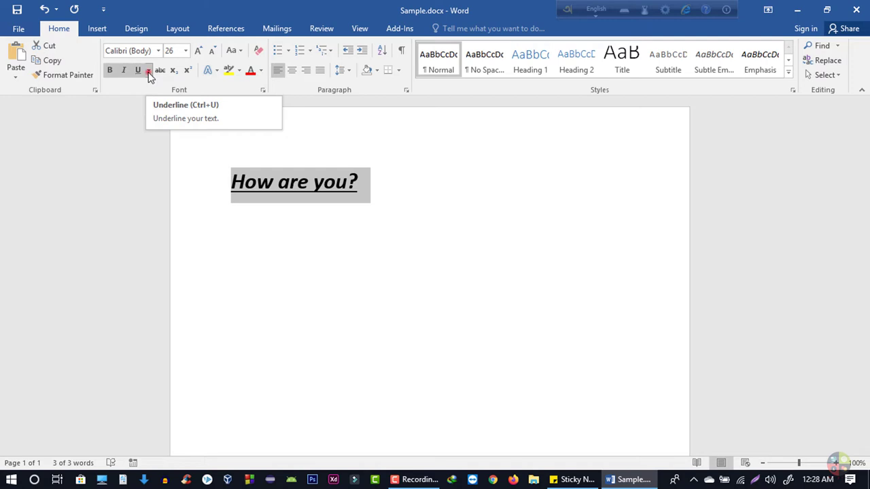
# Recolour the heading's underline blue.
pyautogui.click(148, 72)
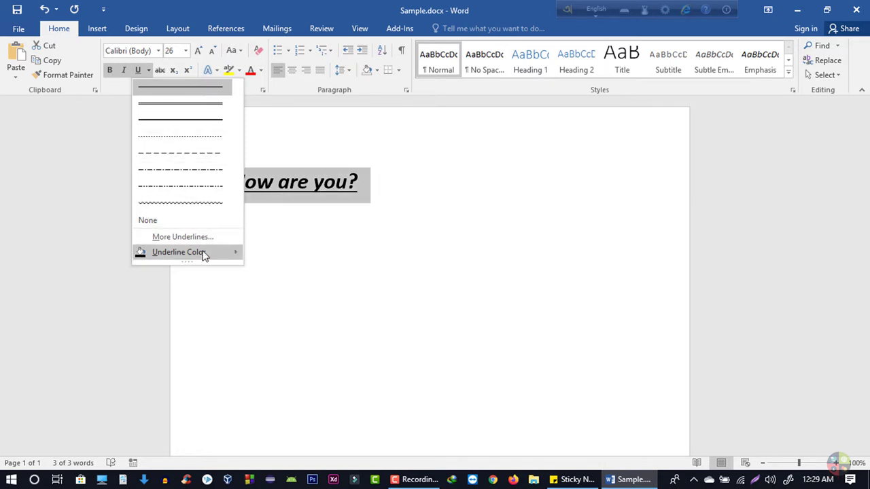
pyautogui.moveTo(204, 253)
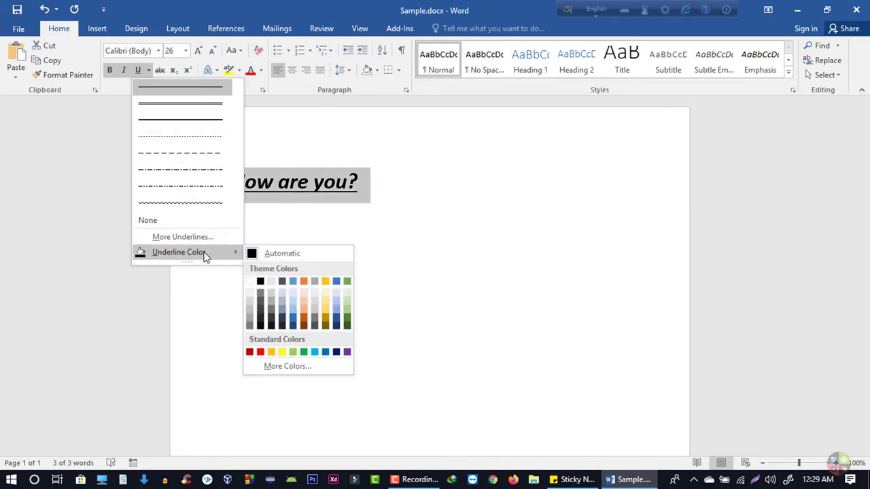
pyautogui.click(293, 280)
pyautogui.click(271, 245)
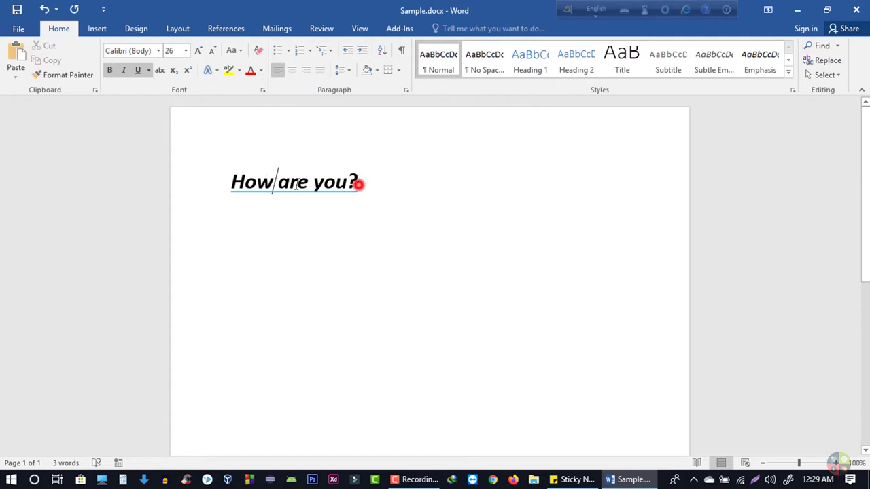
pyautogui.tripleClick(355, 183)
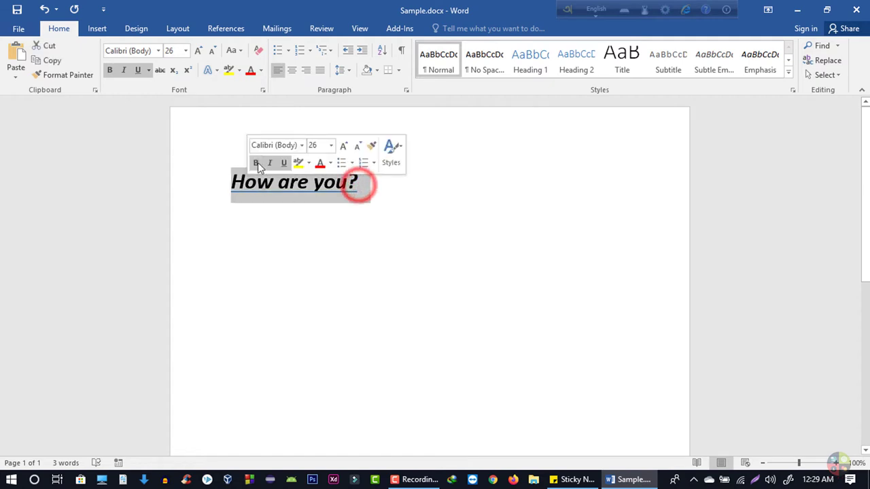
pyautogui.click(552, 178)
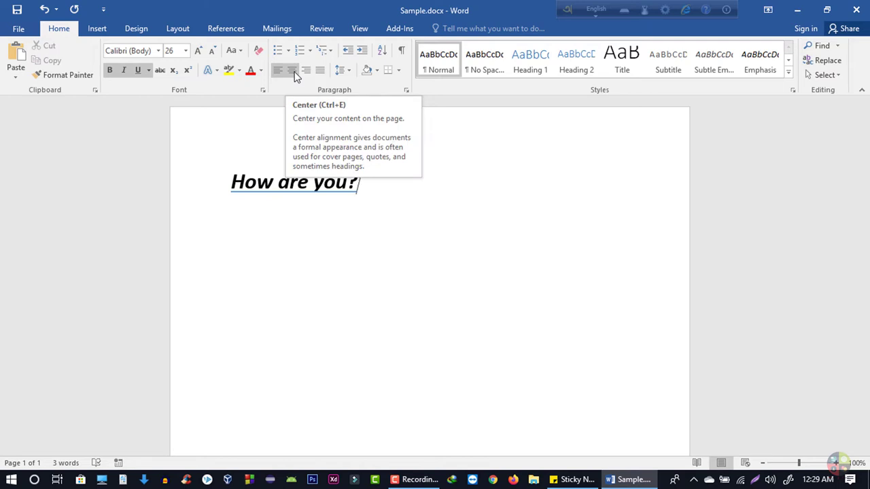
pyautogui.click(295, 74)
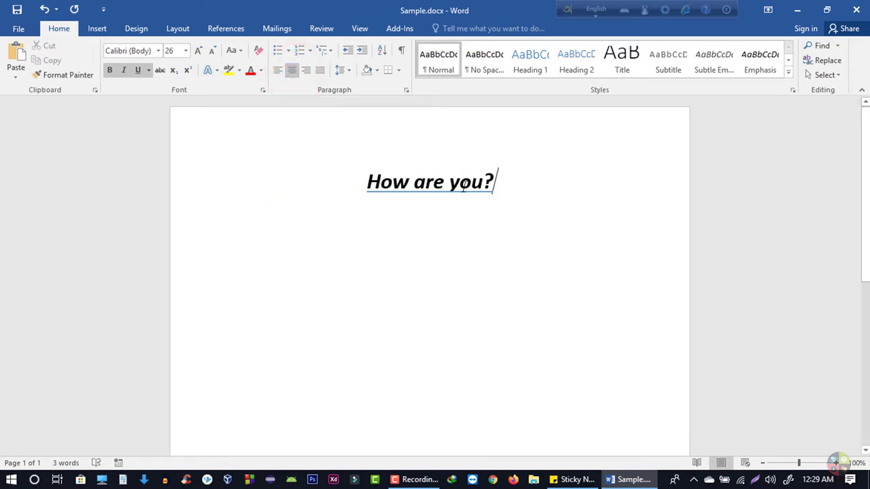
pyautogui.click(306, 72)
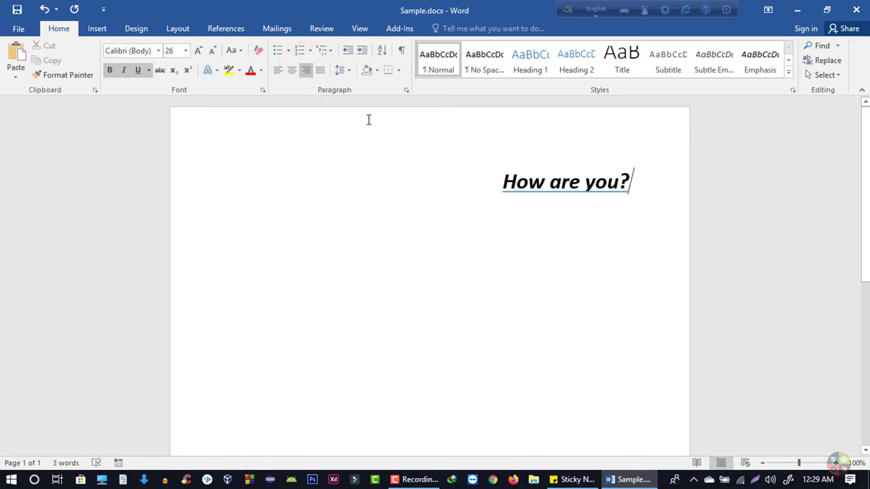
pyautogui.click(279, 75)
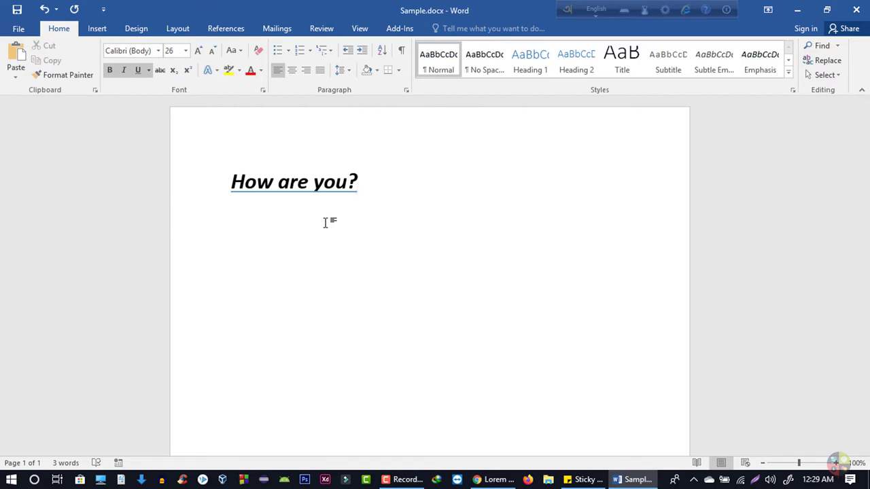
# Copy the first 'What is Lorem Ipsum?' paragraph from lipsum.com in Chrome, then return to Sample.docx.
pyautogui.click(495, 480)
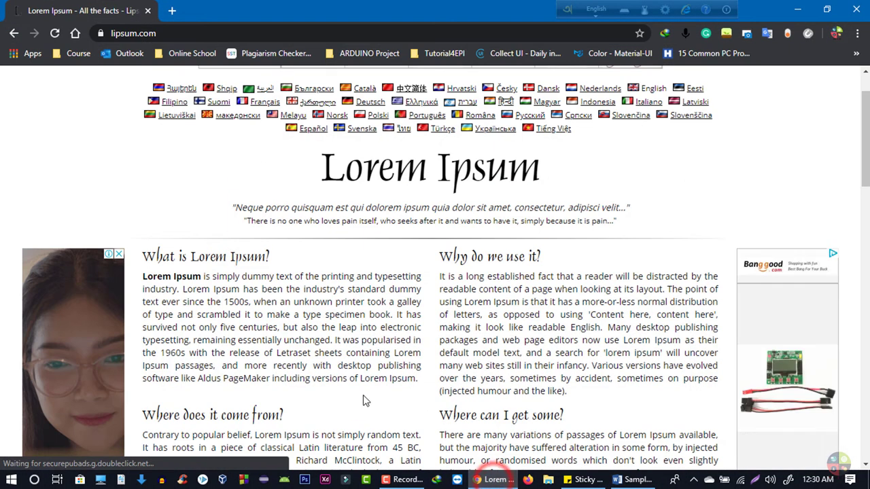
pyautogui.scroll(-1, 286, 212)
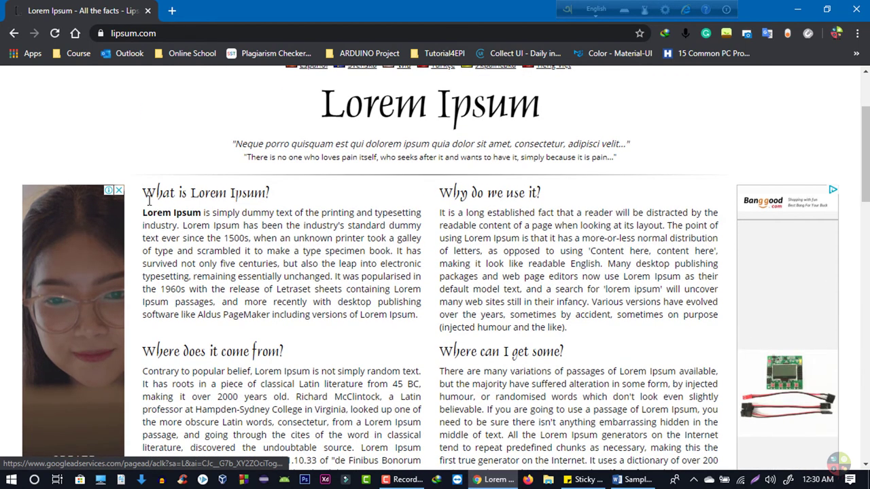
pyautogui.moveTo(136, 212); pyautogui.dragTo(178, 238)
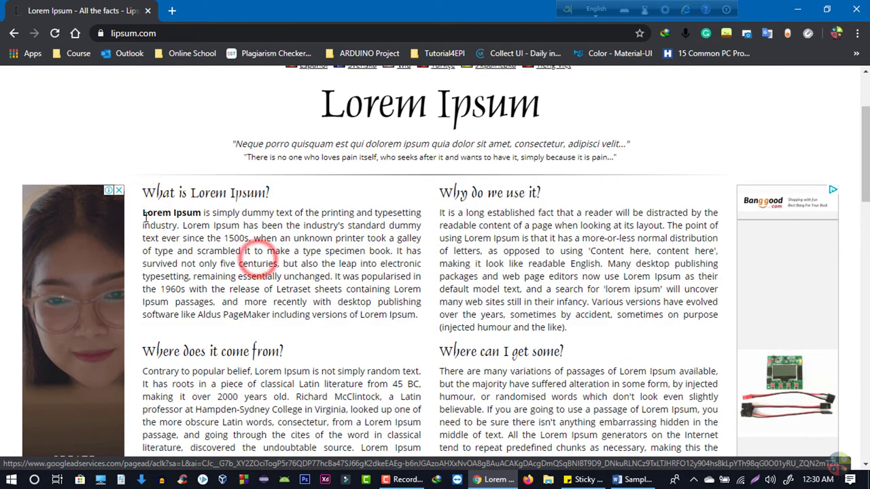
pyautogui.moveTo(142, 213); pyautogui.dragTo(417, 316)
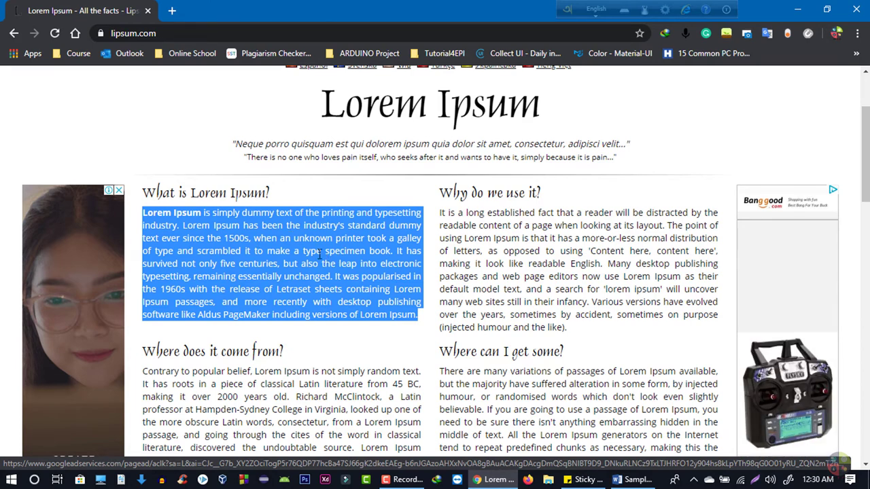
pyautogui.rightClick(257, 238)
pyautogui.click(281, 246)
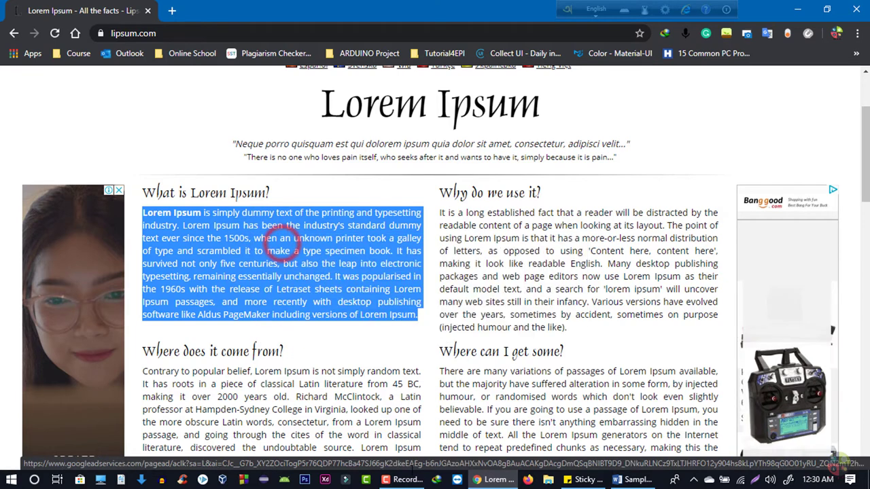
pyautogui.click(632, 479)
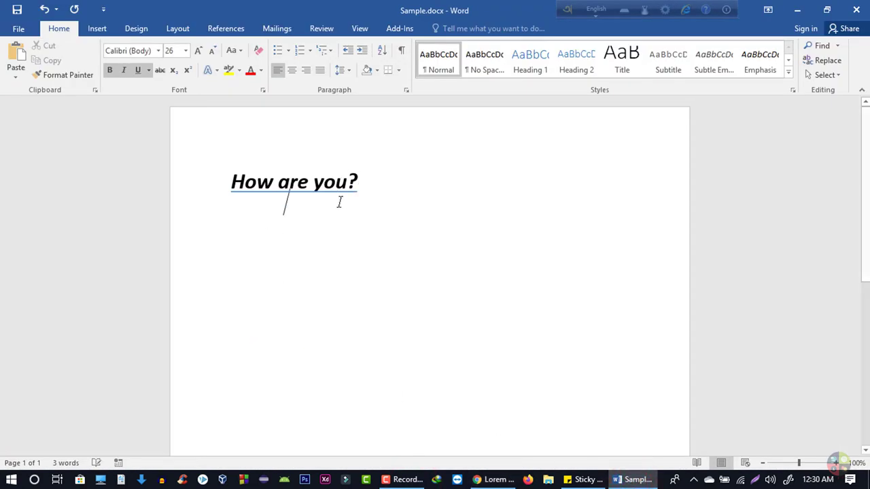
# On a new line below the heading, paste the Lorem Ipsum paragraph as plain, non-bold, non-italic text.
pyautogui.press('Return')
pyautogui.rightClick(235, 219)
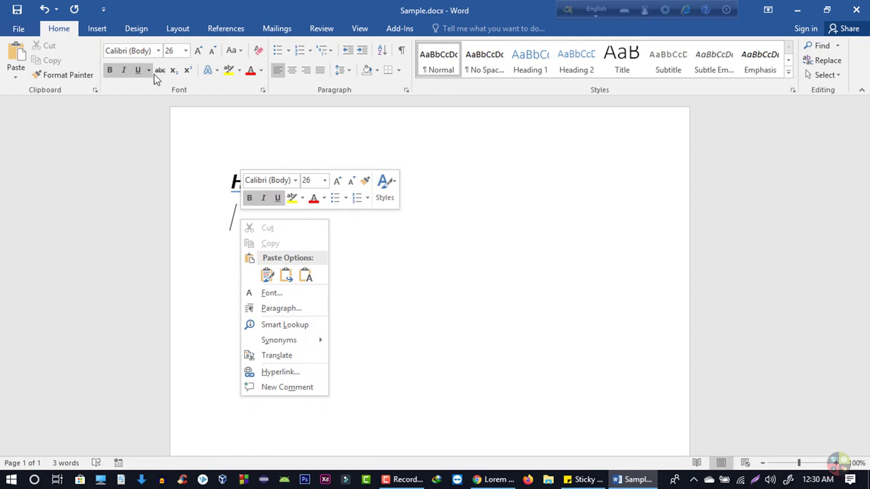
pyautogui.click(109, 70)
pyautogui.click(124, 70)
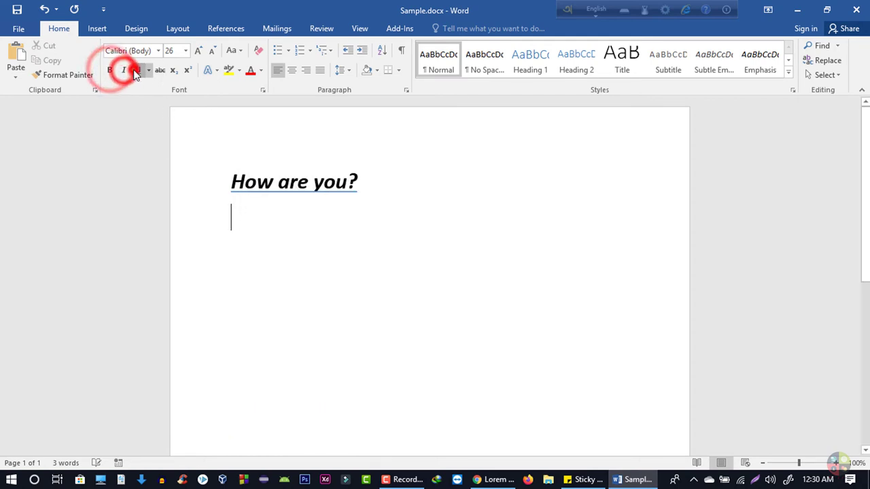
pyautogui.rightClick(233, 216)
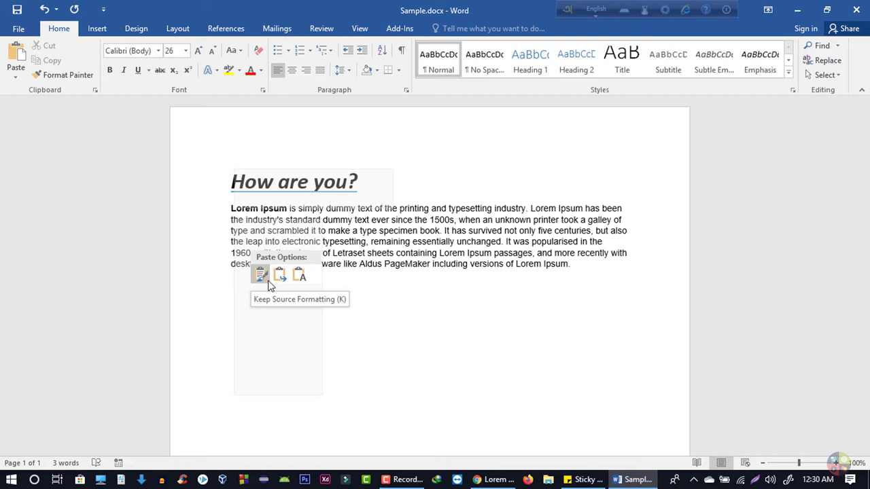
pyautogui.click(299, 275)
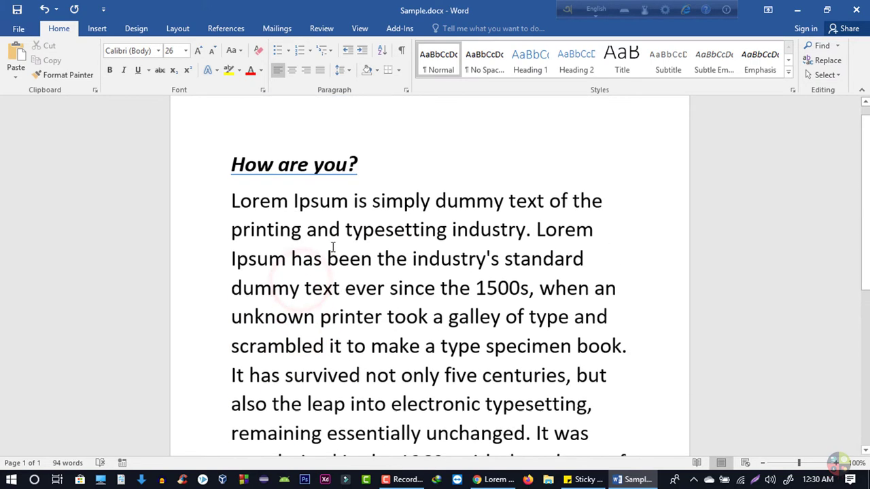
# Shrink the pasted paragraph's font size to 14 pt.
pyautogui.scroll(1, 287, 239)
pyautogui.moveTo(232, 219); pyautogui.dragTo(547, 386)
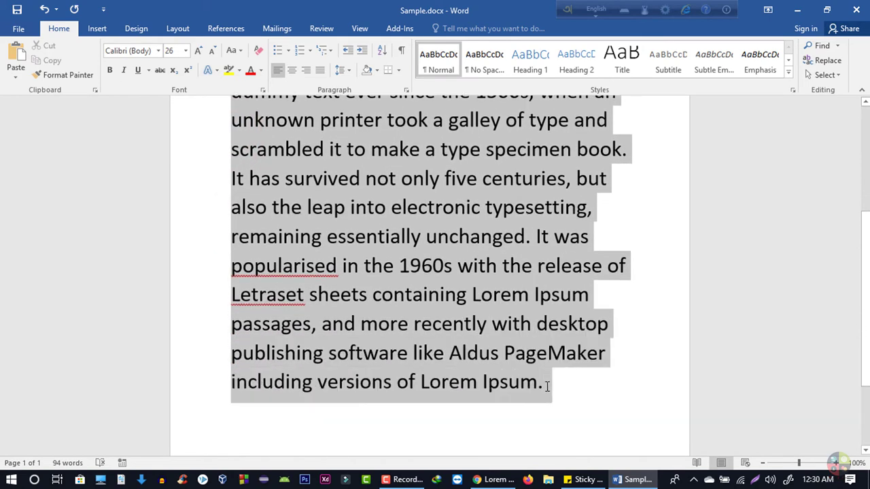
pyautogui.click(210, 51)
pyautogui.click(210, 51)
pyautogui.click(211, 52)
pyautogui.click(211, 52)
pyautogui.click(211, 52)
pyautogui.click(211, 52)
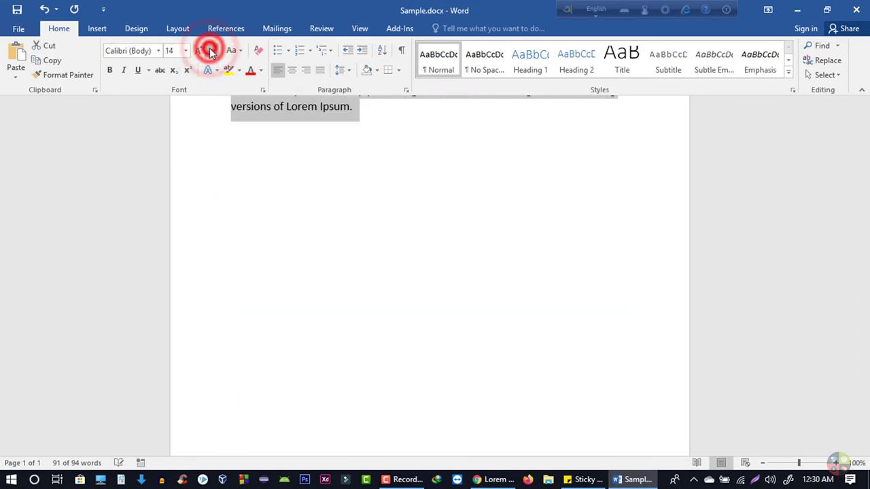
pyautogui.click(376, 294)
pyautogui.scroll(2, 376, 294)
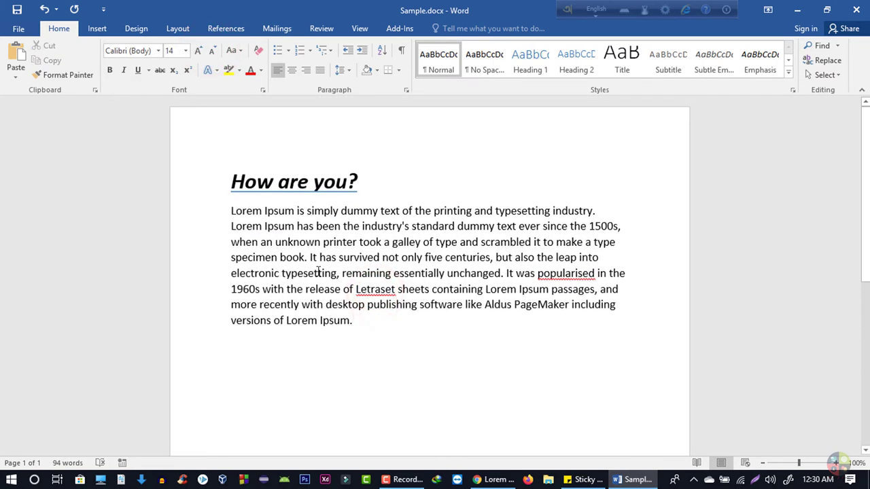
# Justify the Lorem Ipsum paragraph after trying Center and Align Right.
pyautogui.click(232, 208)
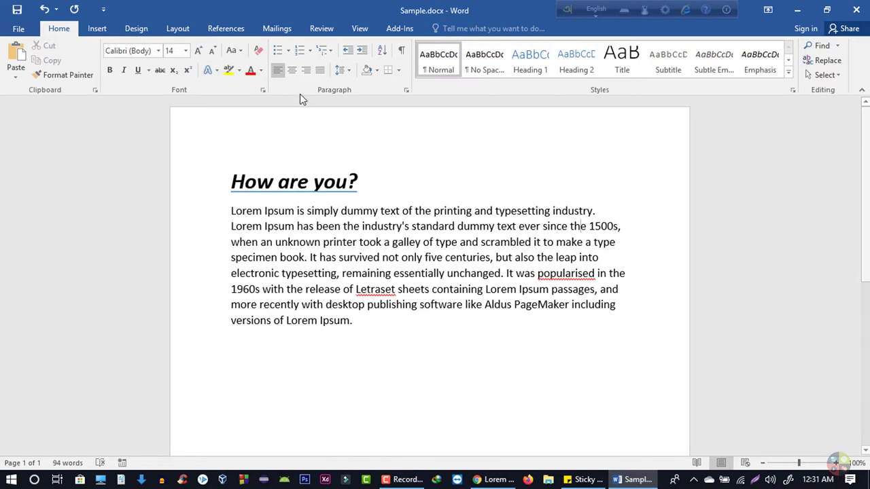
pyautogui.click(293, 72)
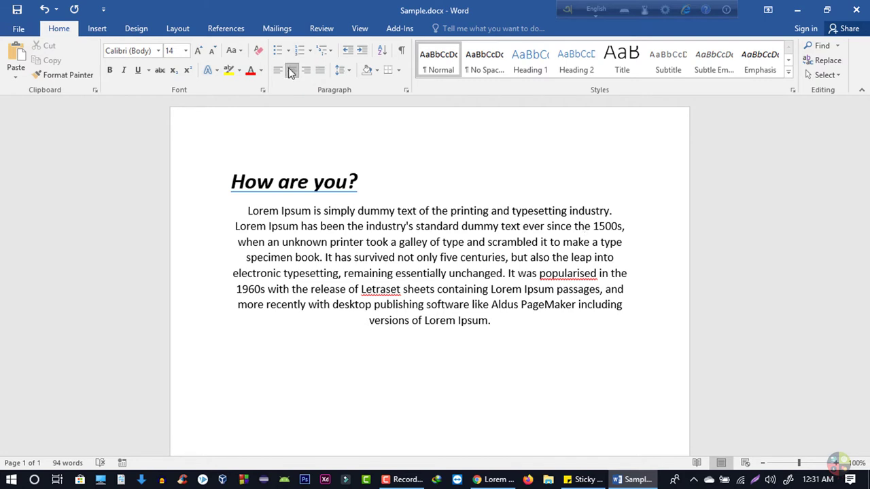
pyautogui.click(305, 71)
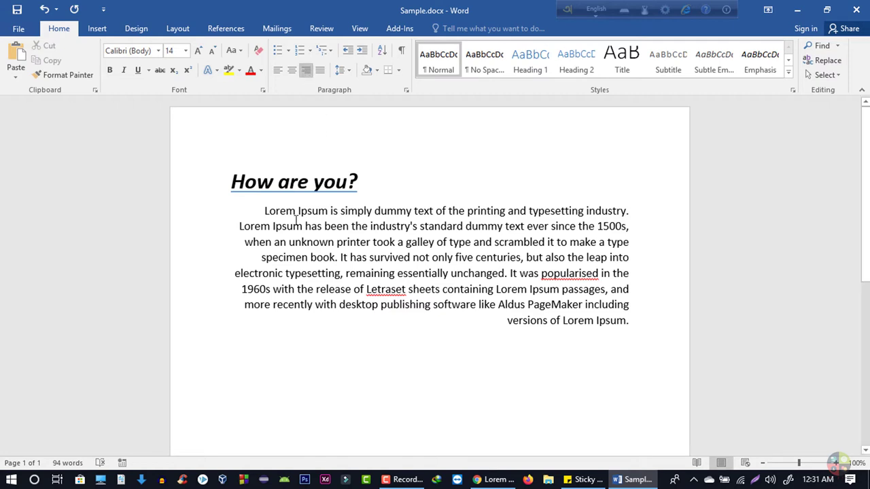
pyautogui.click(320, 71)
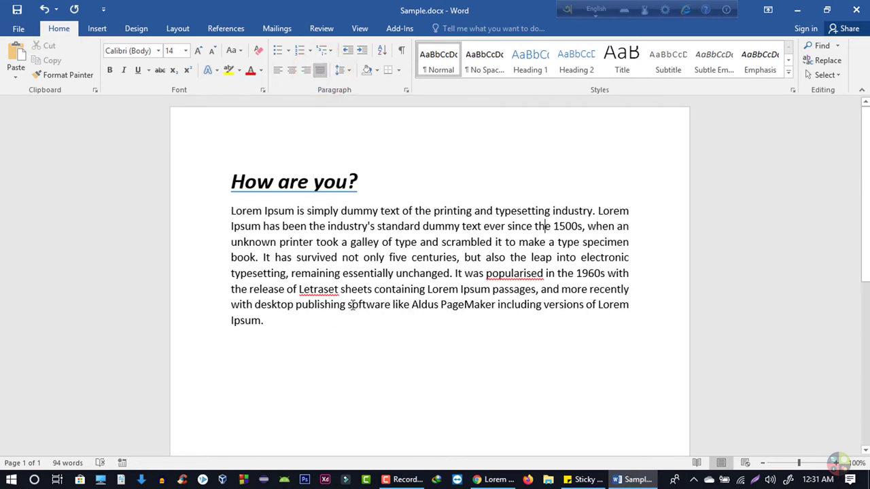
# Centre the 'How are you?' heading and check the paragraph's line spacing options without changing them.
pyautogui.moveTo(362, 178); pyautogui.dragTo(208, 175)
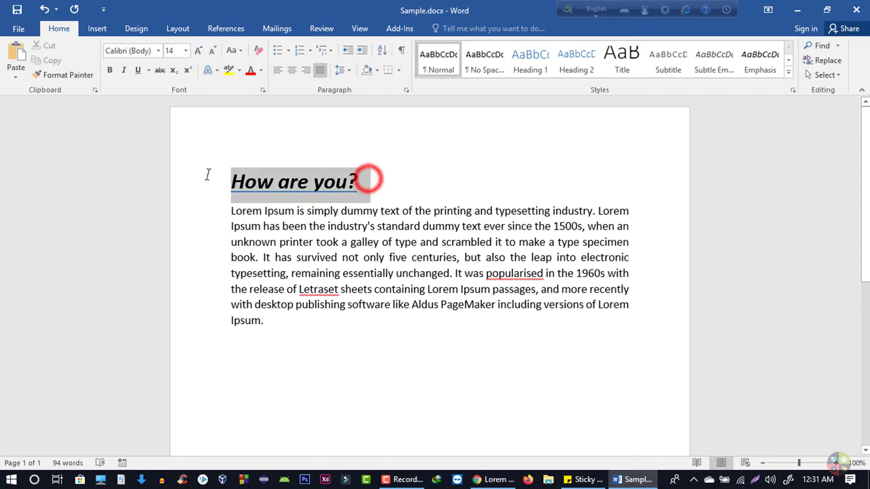
pyautogui.click(294, 71)
pyautogui.click(359, 170)
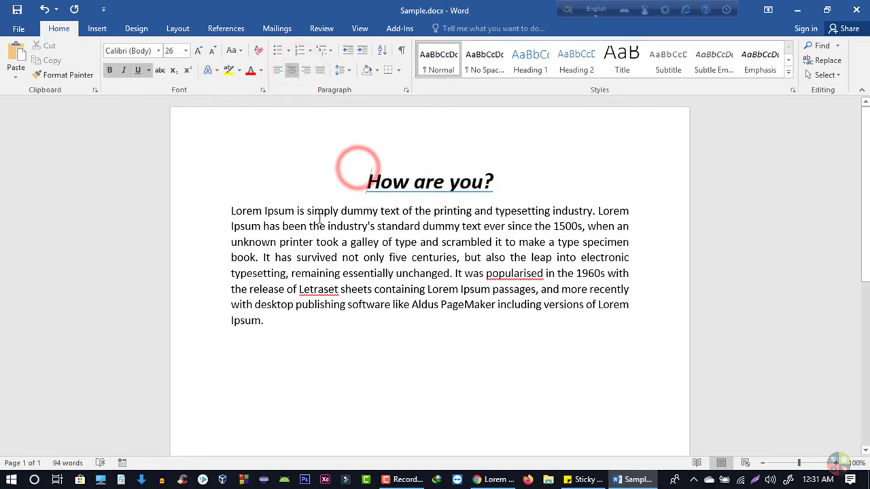
pyautogui.click(330, 393)
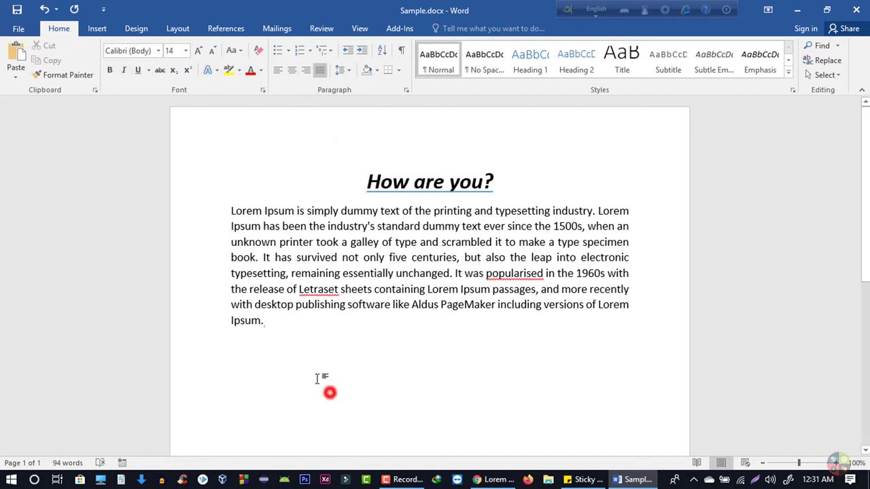
pyautogui.click(233, 212)
pyautogui.click(340, 74)
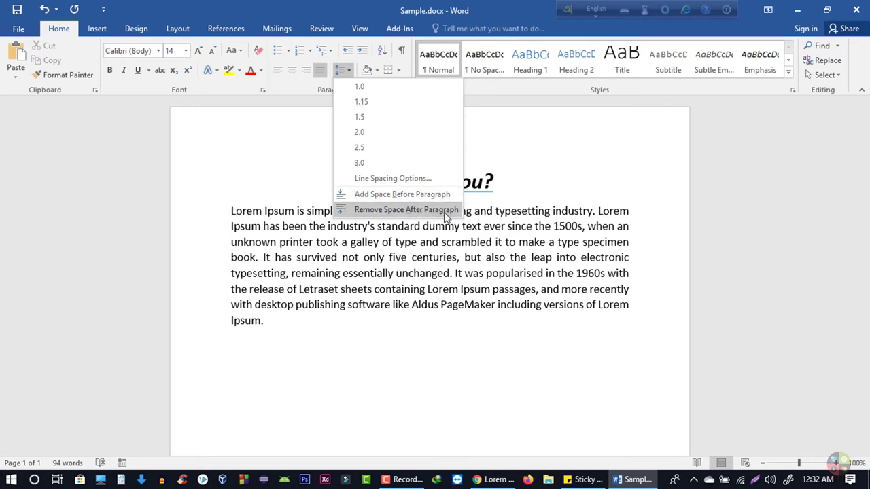
pyautogui.click(563, 186)
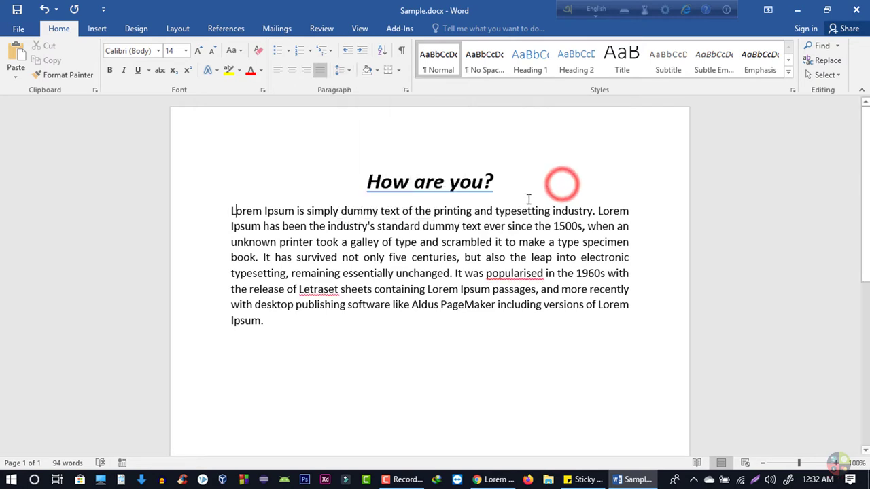
# Select the 'How are you?' heading and apply Strikethrough.
pyautogui.click(336, 225)
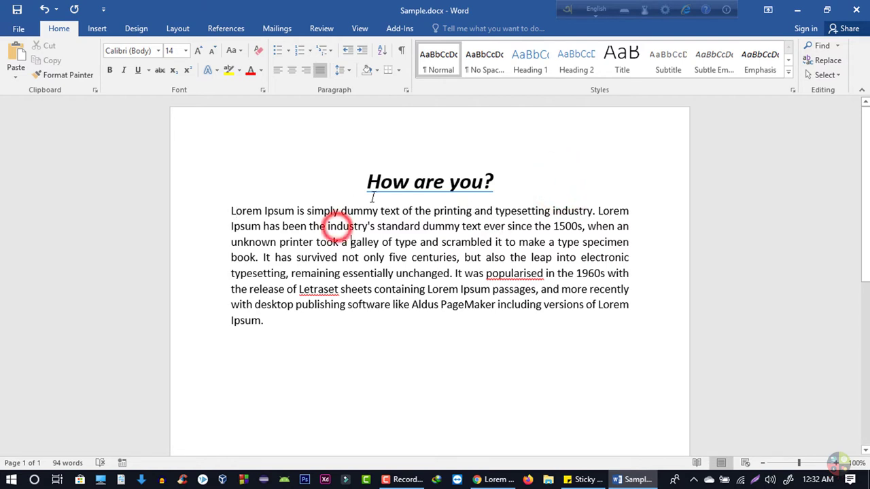
pyautogui.click(368, 187)
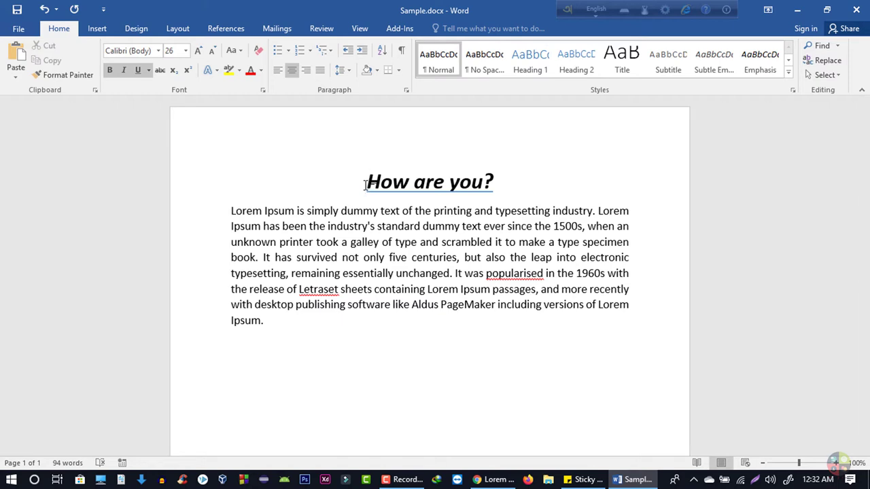
pyautogui.moveTo(365, 183); pyautogui.dragTo(527, 194)
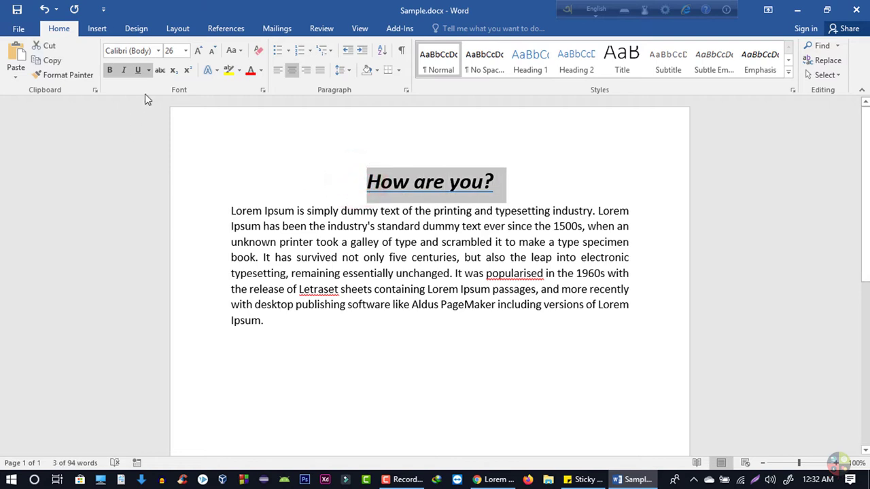
pyautogui.click(160, 71)
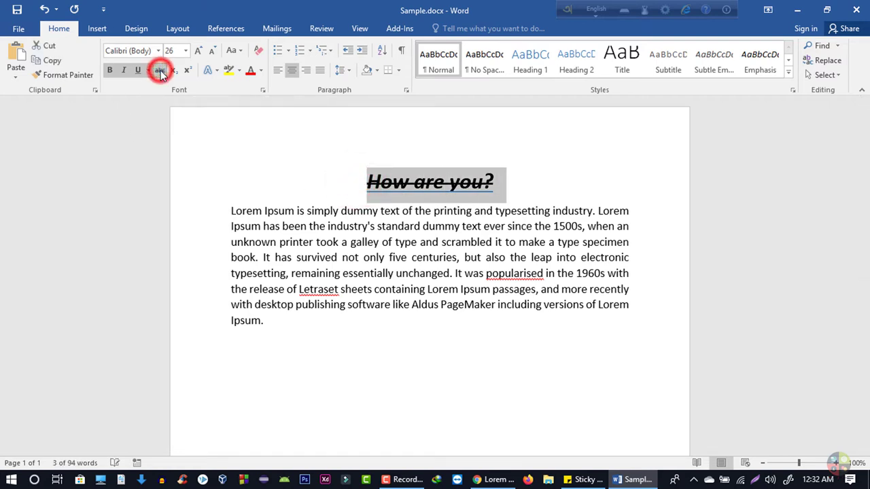
pyautogui.click(445, 184)
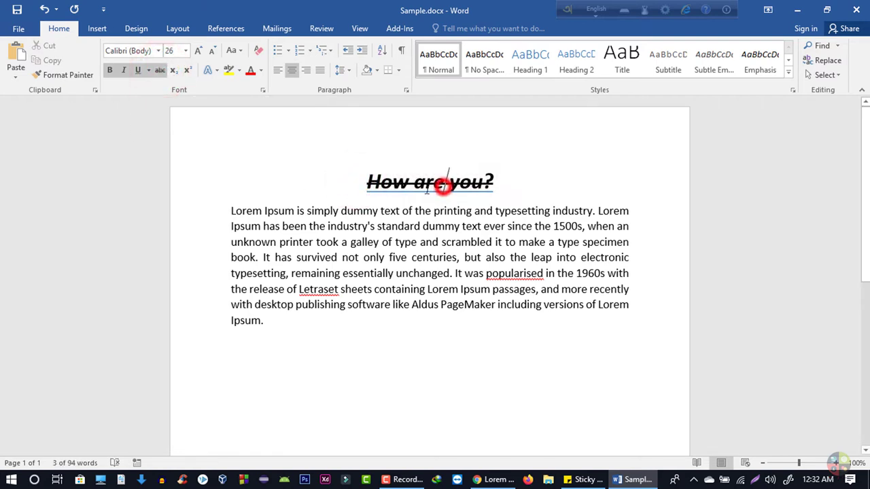
pyautogui.click(278, 343)
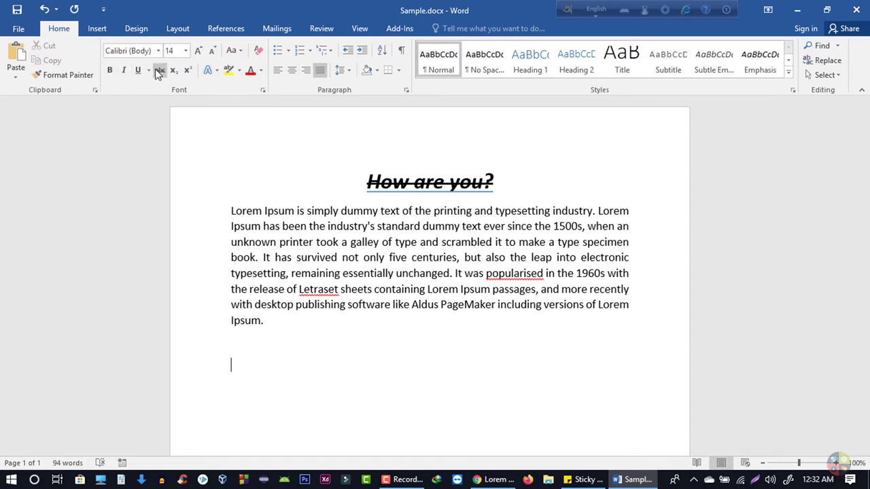
pyautogui.click(114, 70)
pyautogui.click(121, 70)
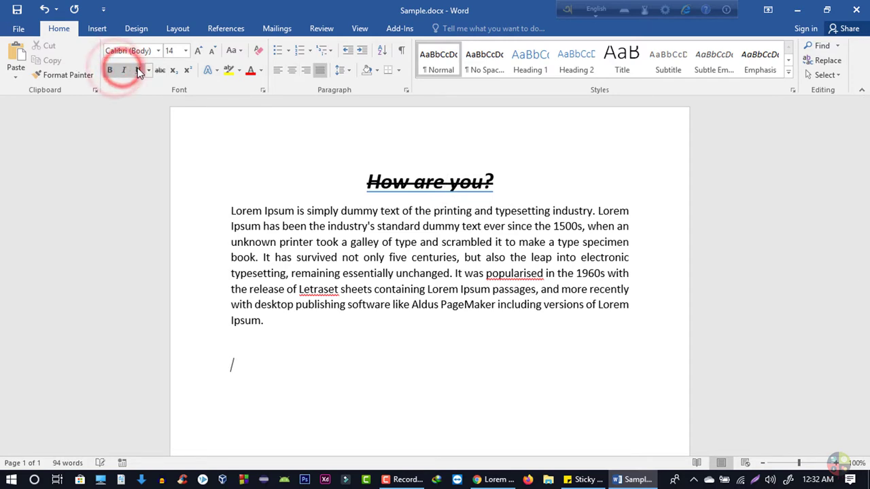
pyautogui.click(137, 70)
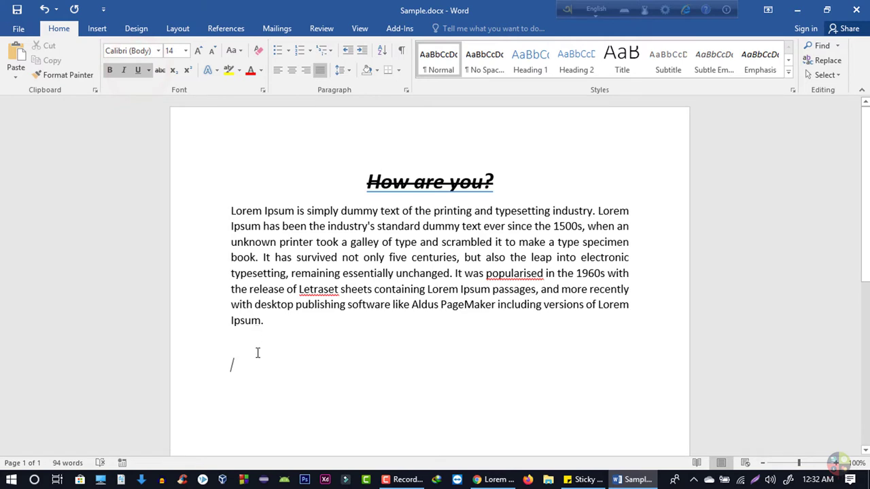
pyautogui.write('rdgdgddddg')
pyautogui.moveTo(293, 372); pyautogui.dragTo(228, 367)
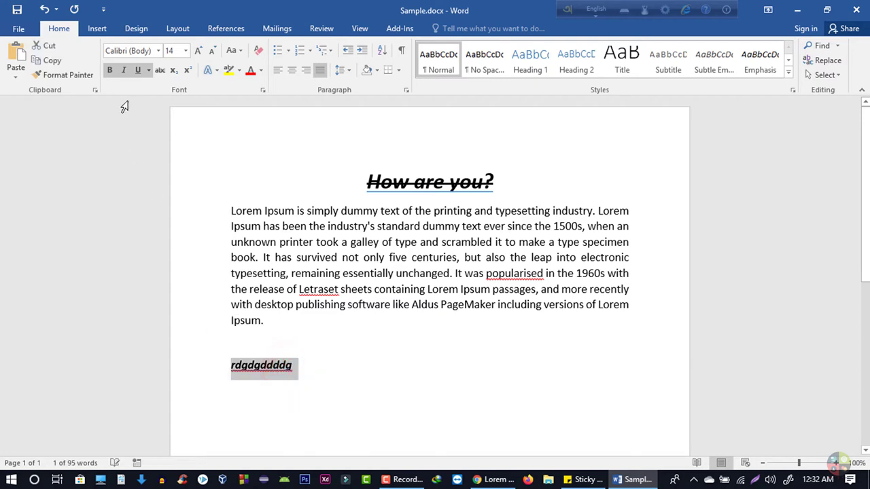
pyautogui.click(110, 71)
pyautogui.click(124, 71)
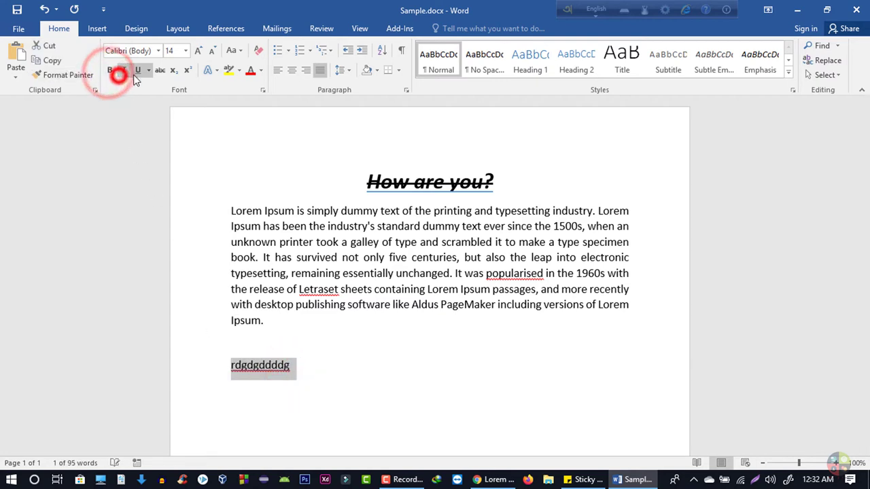
pyautogui.click(136, 73)
pyautogui.click(338, 384)
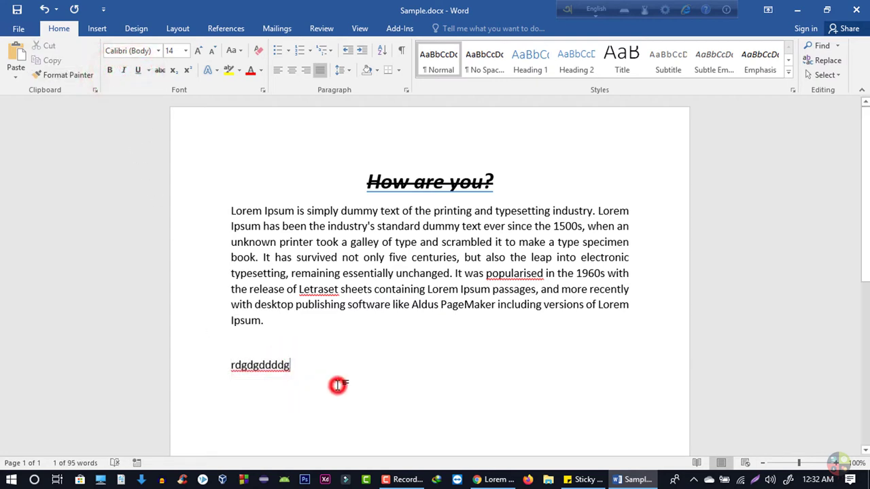
pyautogui.doubleClick(313, 363)
pyautogui.press('BackSpace')
pyautogui.press('BackSpace')
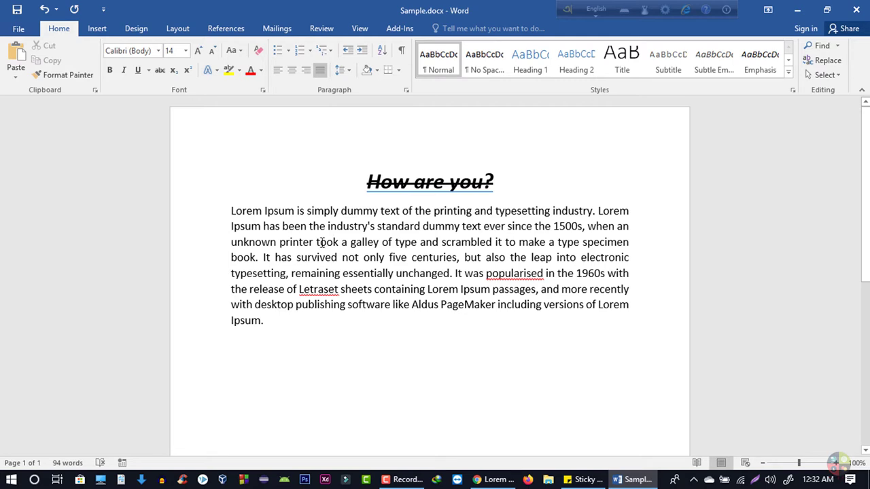
# Set the Lorem Ipsum body paragraph in the Ink Free font.
pyautogui.moveTo(231, 211); pyautogui.dragTo(213, 210)
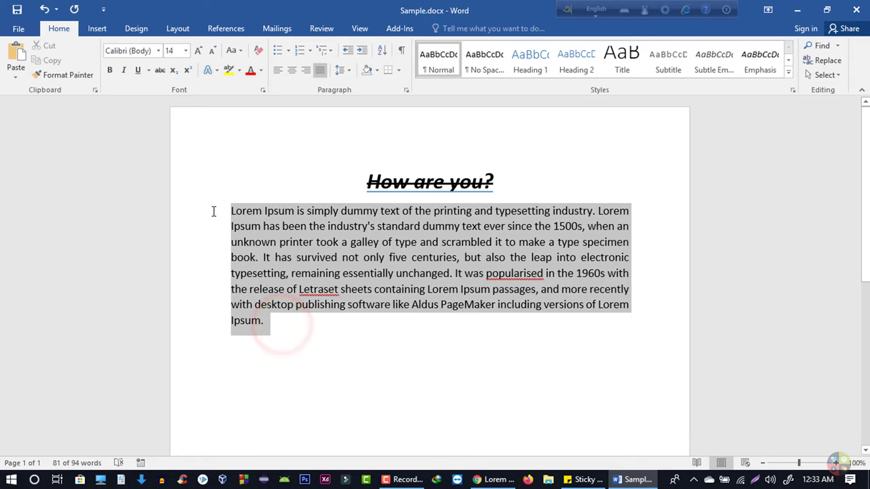
pyautogui.click(159, 50)
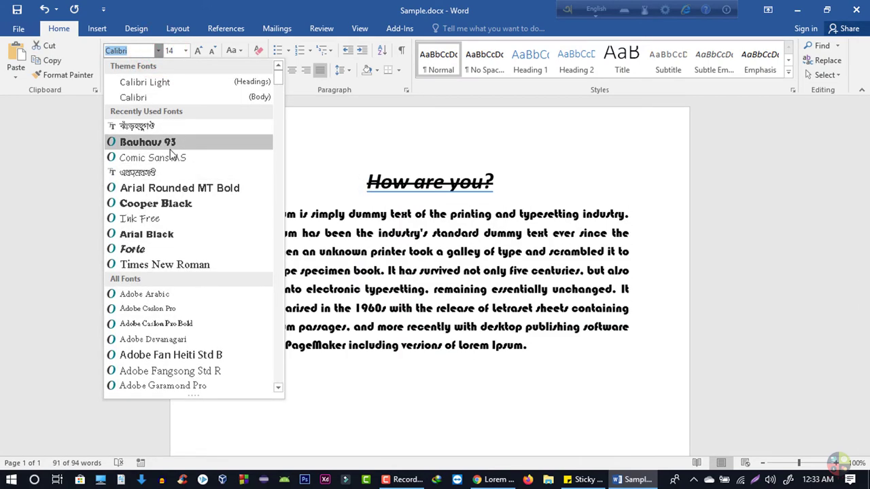
pyautogui.click(171, 219)
pyautogui.click(246, 266)
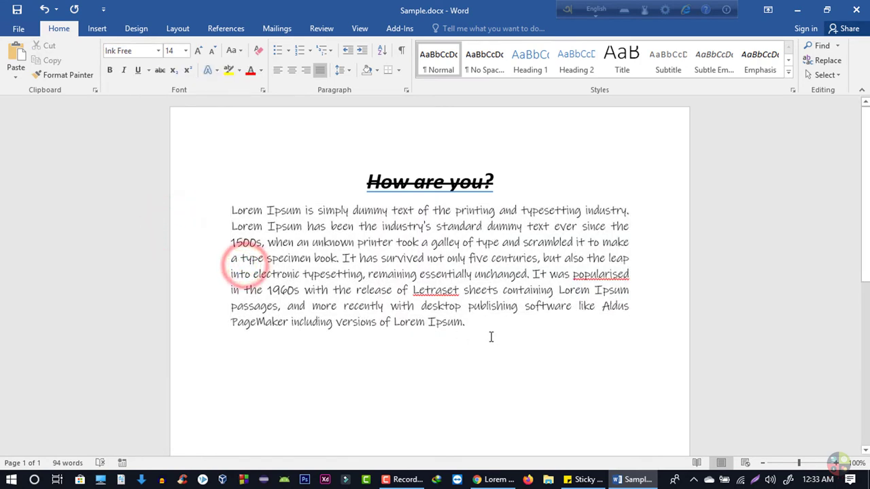
pyautogui.hotkey('ctrl', 'Home')
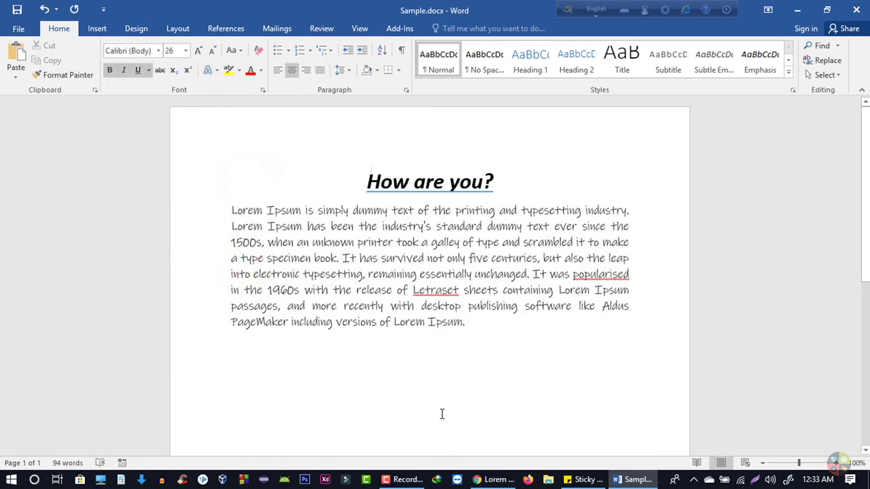
pyautogui.click(287, 226)
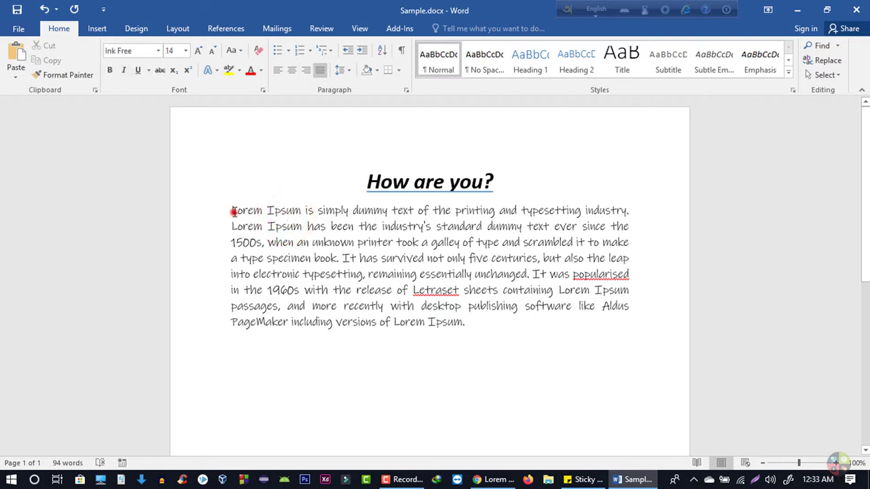
# Colour 'Lorem Ipsum' red first, then change its font colour to green.
pyautogui.moveTo(232, 212); pyautogui.dragTo(305, 210)
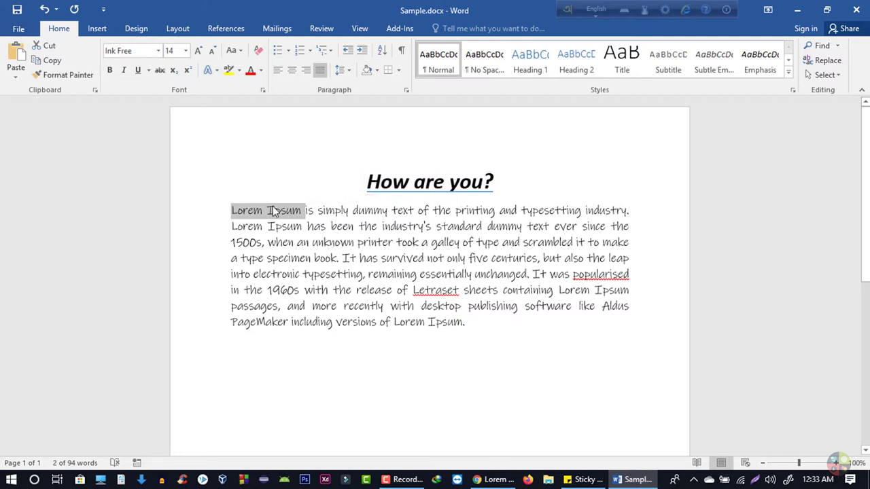
pyautogui.click(251, 72)
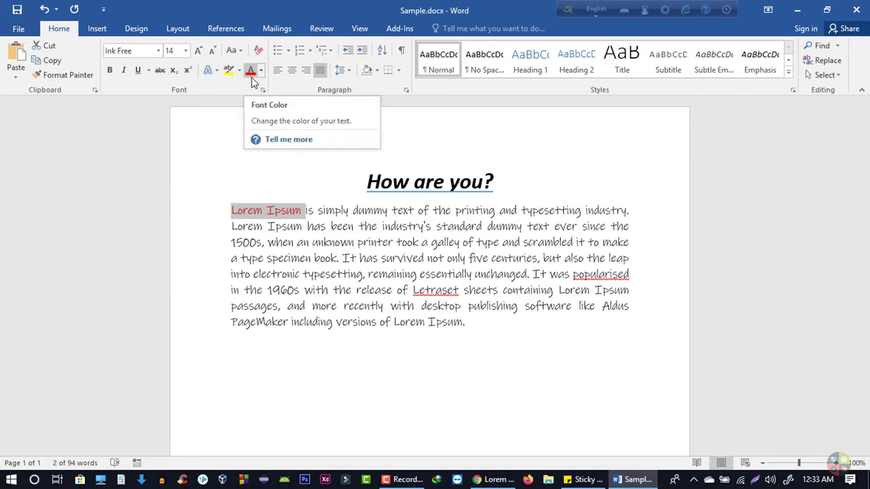
pyautogui.click(261, 71)
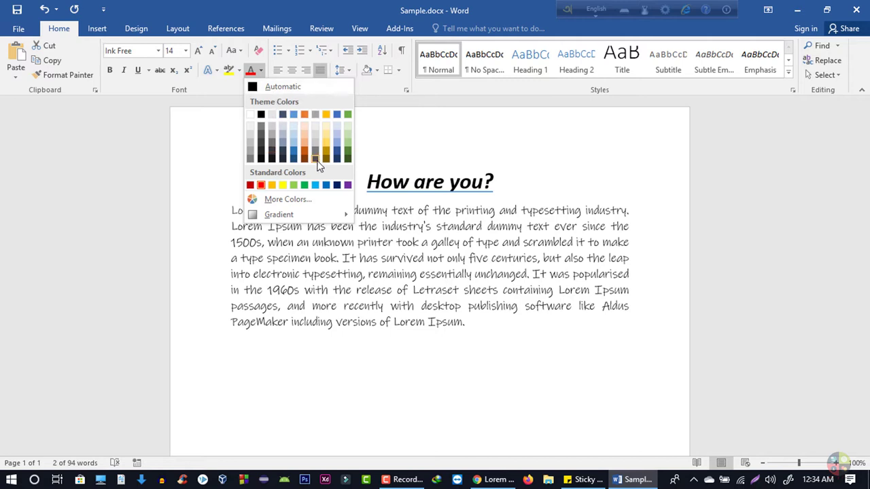
pyautogui.click(305, 184)
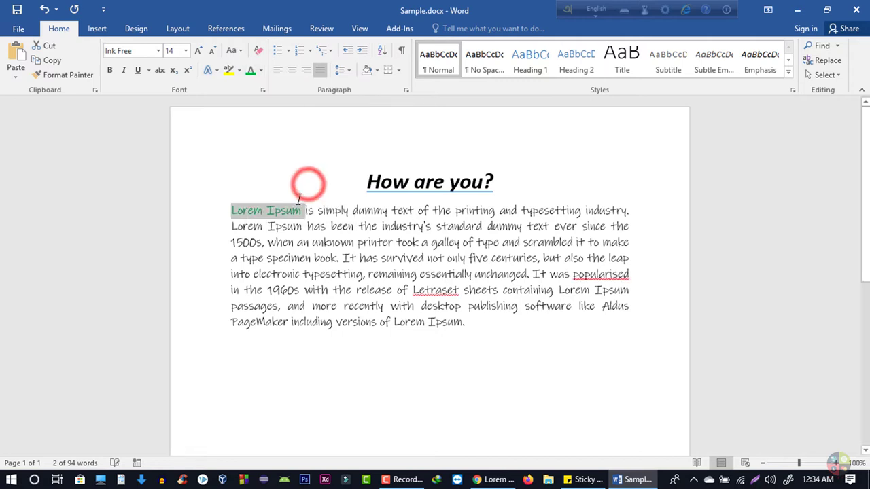
pyautogui.click(308, 182)
pyautogui.click(349, 211)
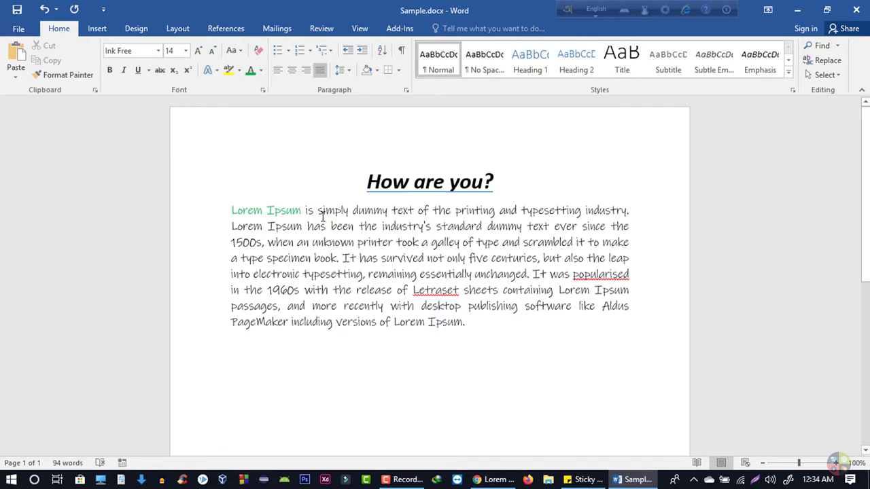
# Give 'simply dummy' a yellow highlight, then use the red highlighter on part of 'industry's'.
pyautogui.moveTo(317, 211); pyautogui.dragTo(388, 212)
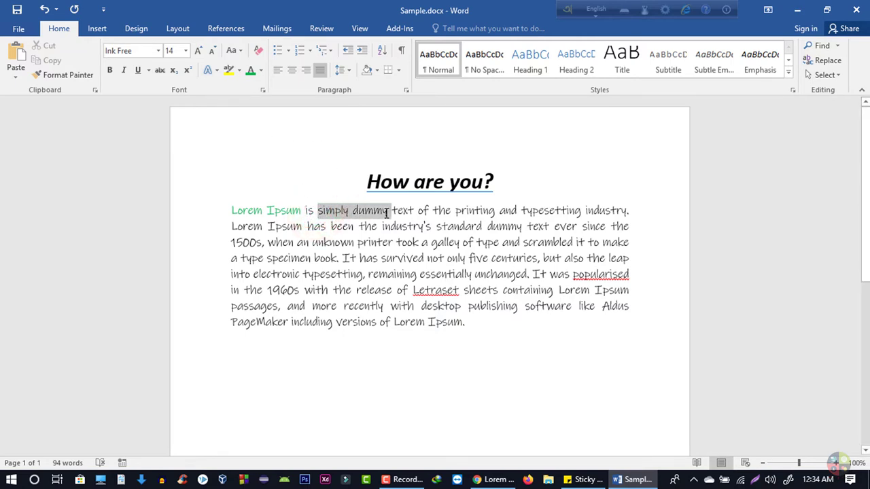
pyautogui.click(231, 73)
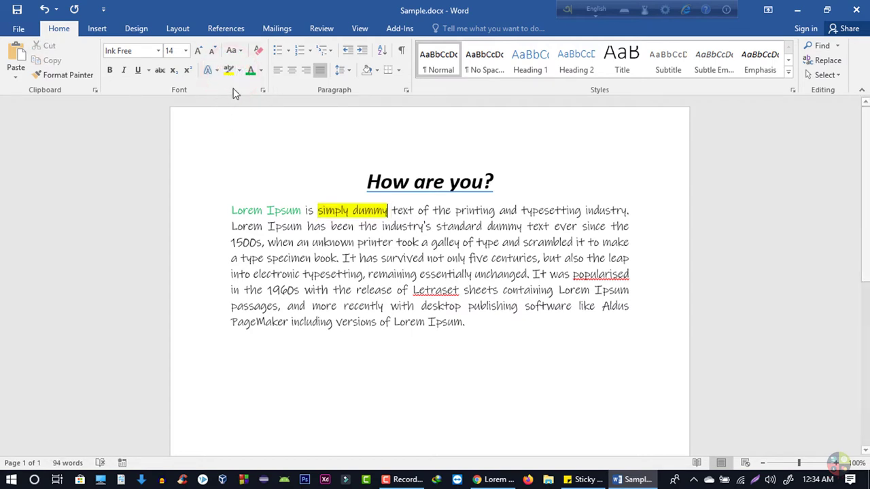
pyautogui.click(240, 70)
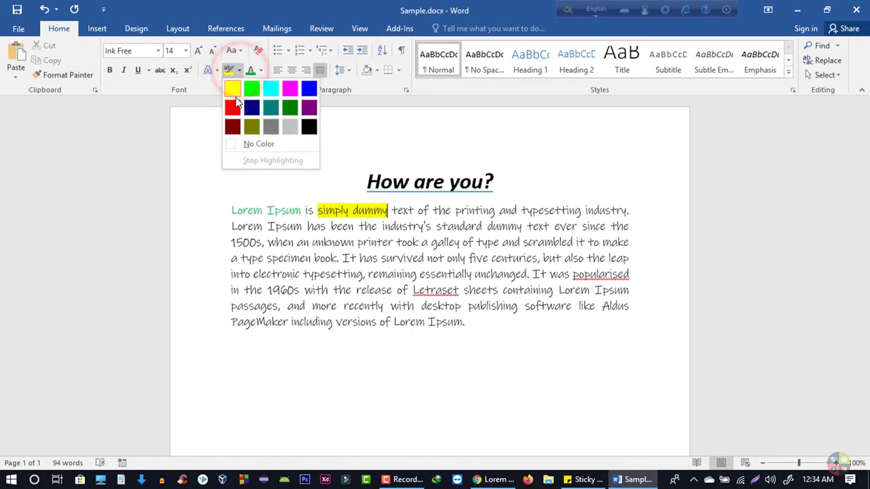
pyautogui.click(232, 108)
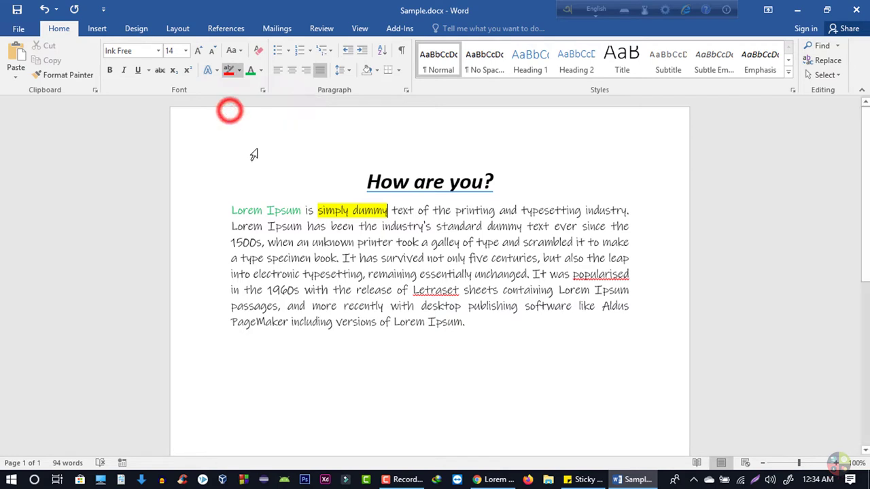
pyautogui.moveTo(297, 180); pyautogui.dragTo(431, 200)
pyautogui.click(414, 207)
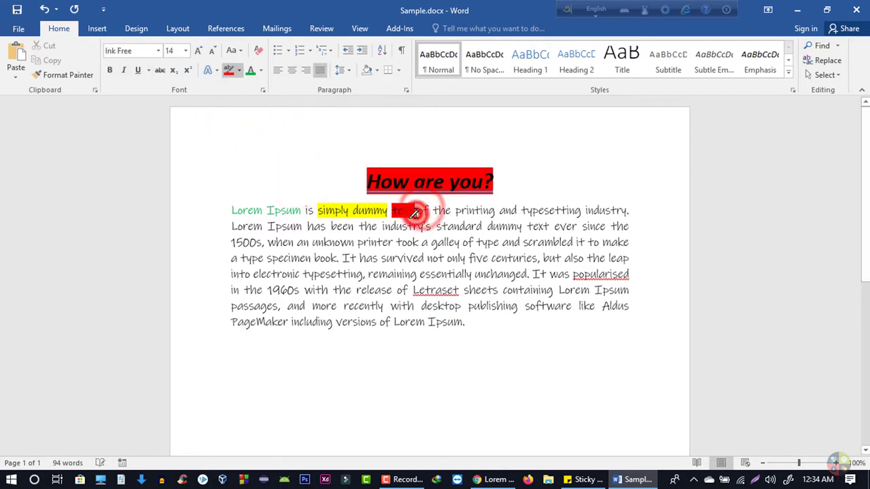
pyautogui.click(228, 70)
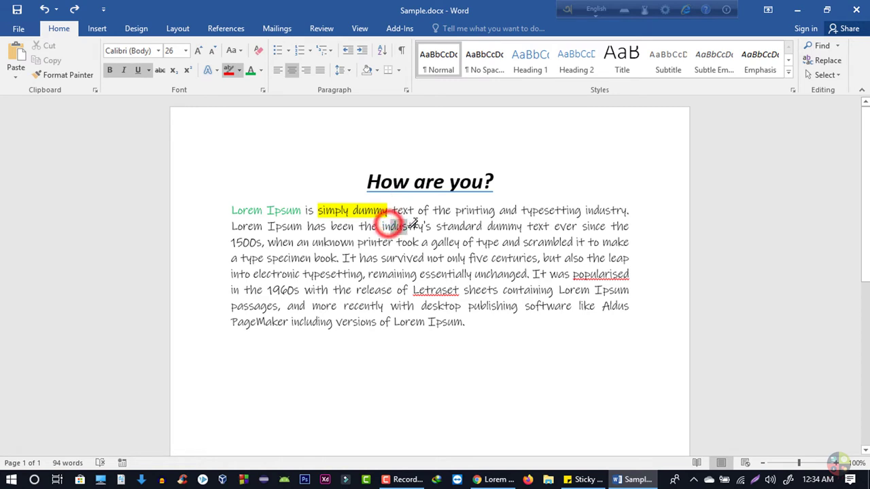
pyautogui.moveTo(431, 226); pyautogui.dragTo(393, 227)
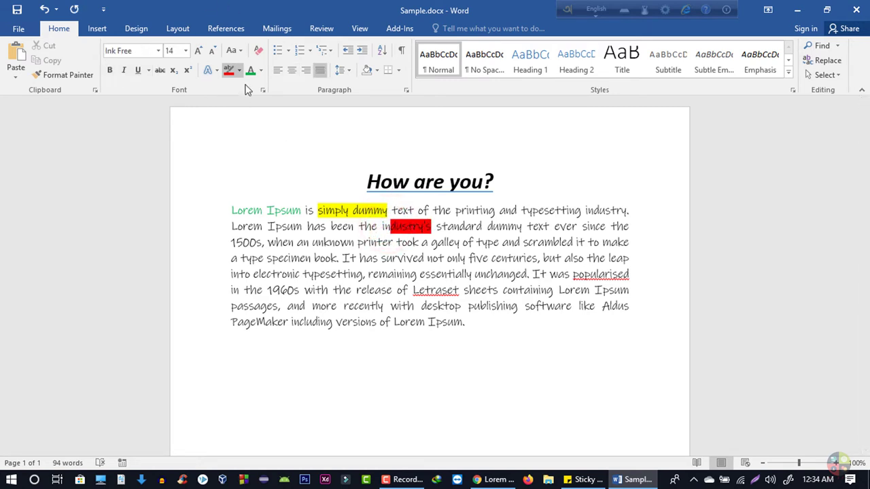
pyautogui.click(230, 70)
pyautogui.click(360, 275)
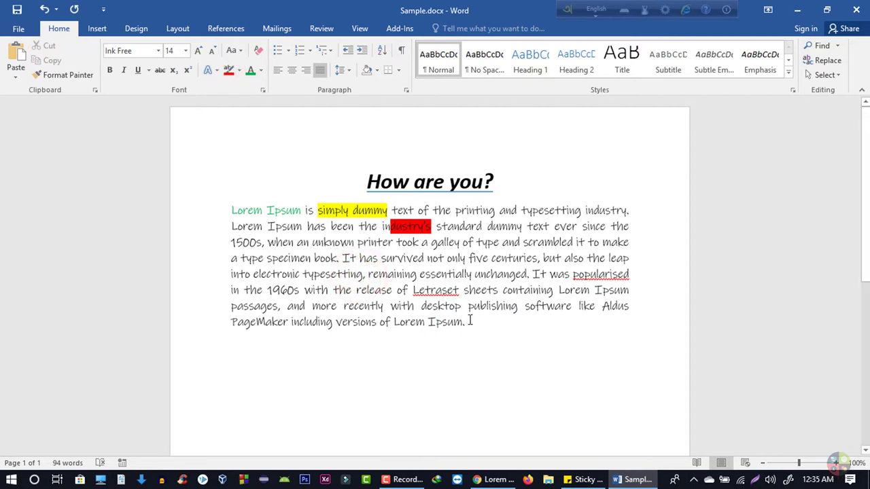
# Make the text from 'in the 1960s' to the end UPPERCASE, then lowercase.
pyautogui.moveTo(469, 321); pyautogui.dragTo(235, 290)
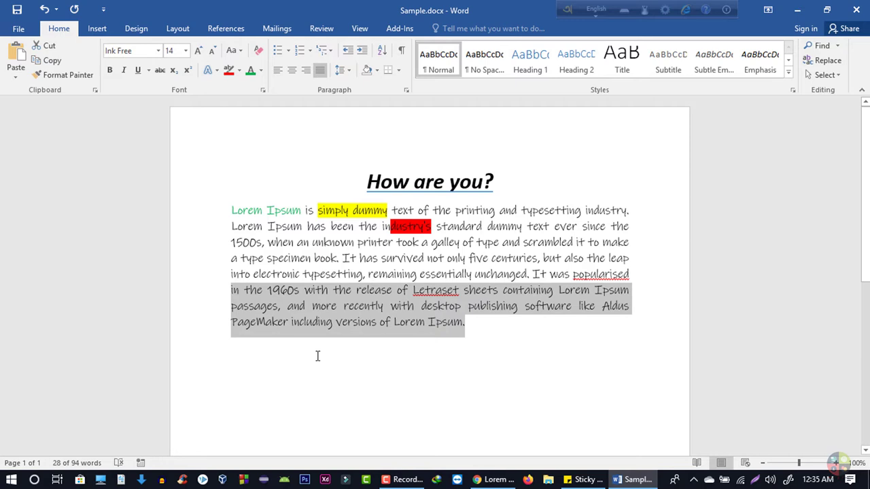
pyautogui.click(233, 50)
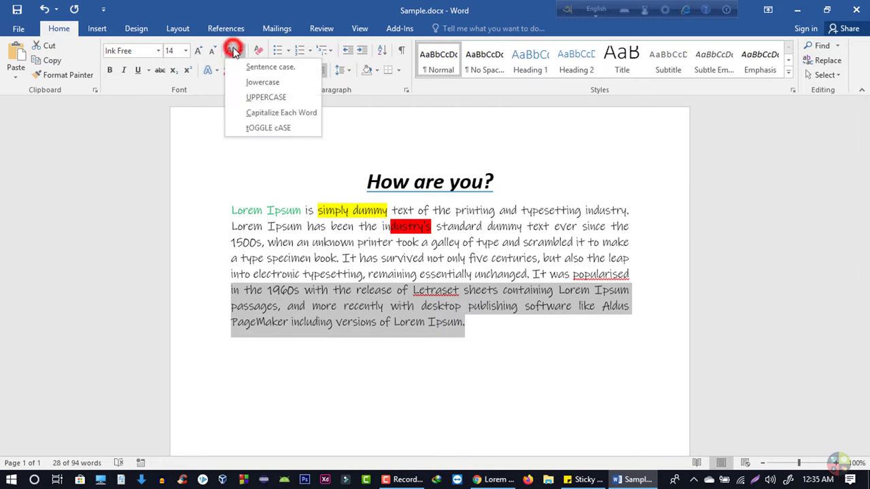
pyautogui.click(272, 97)
pyautogui.click(441, 333)
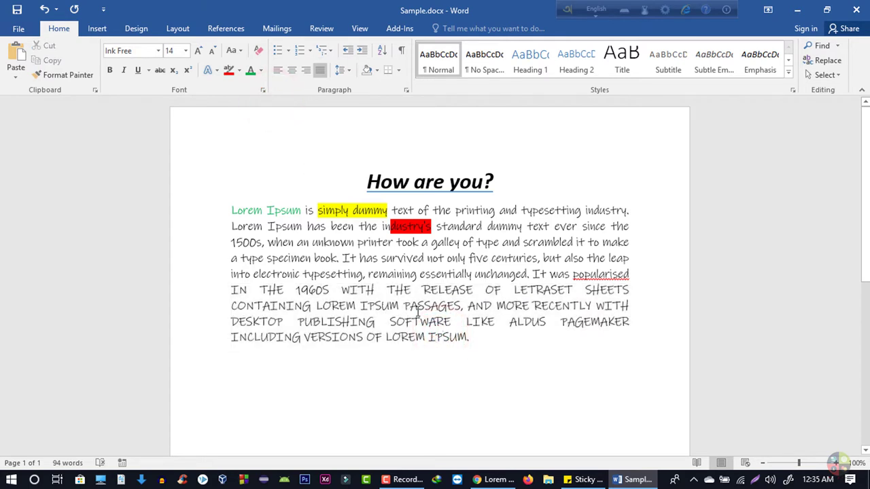
pyautogui.tripleClick(226, 293)
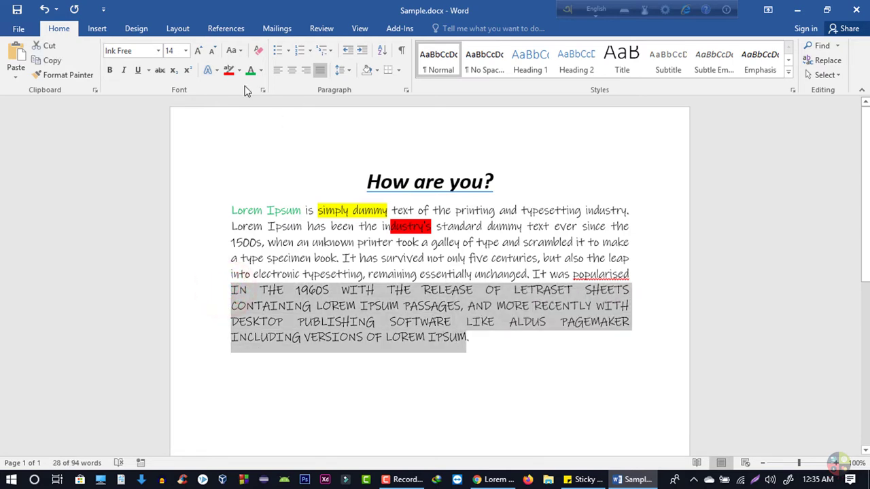
pyautogui.click(234, 50)
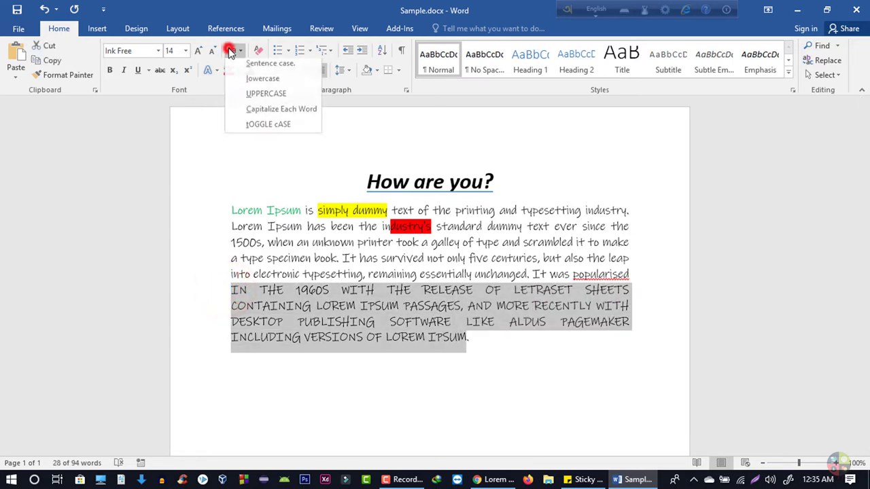
pyautogui.click(261, 80)
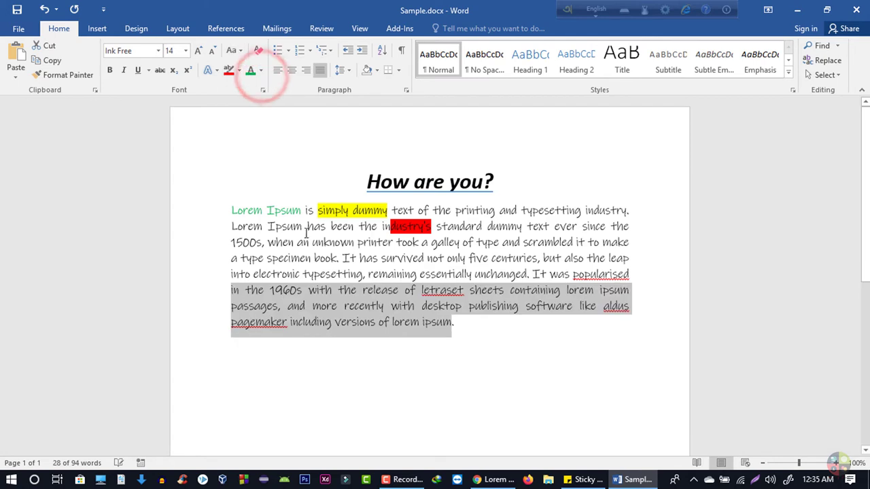
pyautogui.click(333, 330)
# Apply Capitalize Each Word, then tOGGLE cASE, and finally lowercase to the passage.
pyautogui.moveTo(471, 330); pyautogui.dragTo(234, 290)
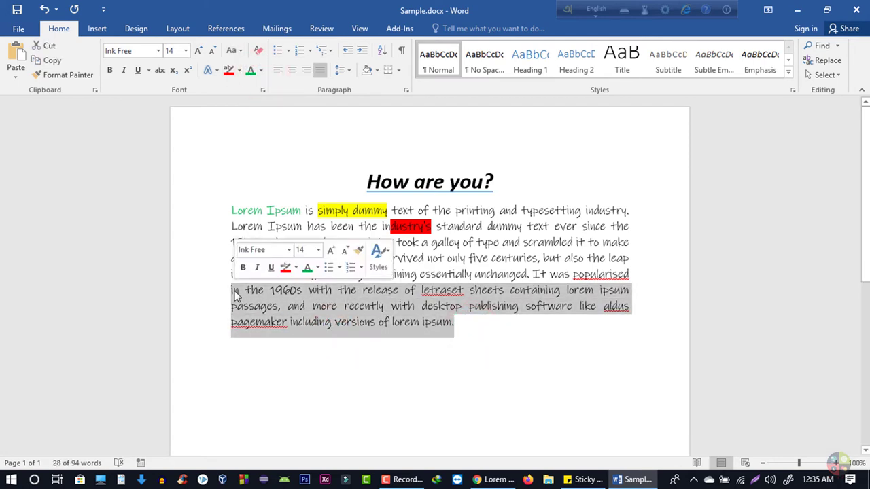
pyautogui.click(241, 53)
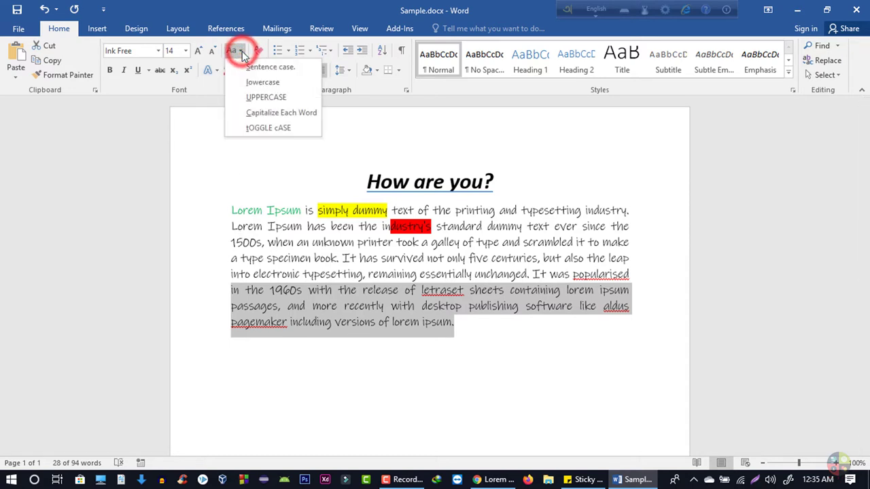
pyautogui.click(263, 113)
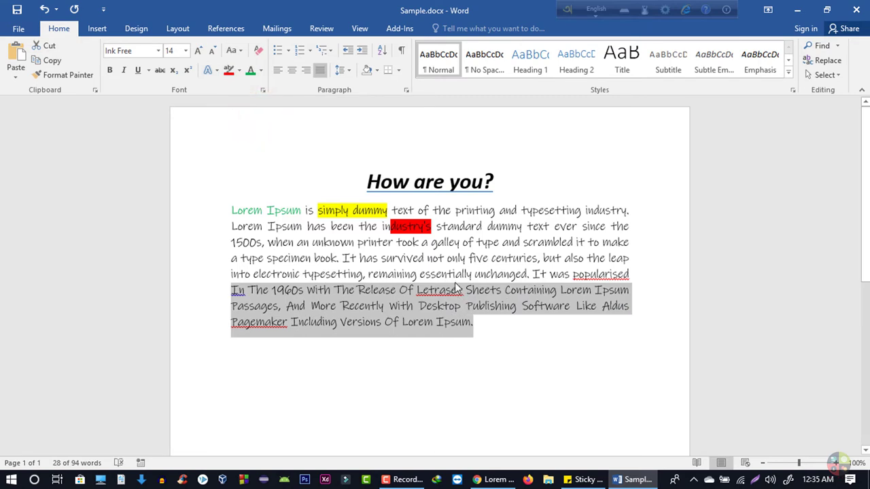
pyautogui.click(238, 52)
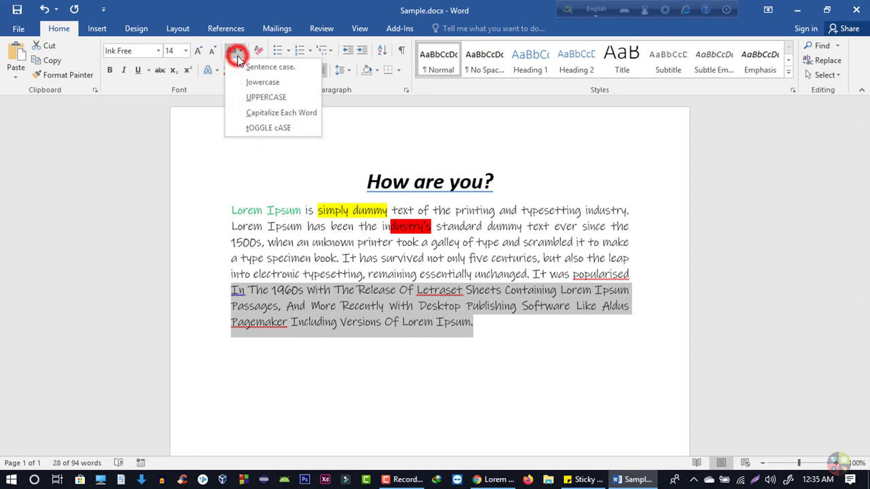
pyautogui.click(247, 129)
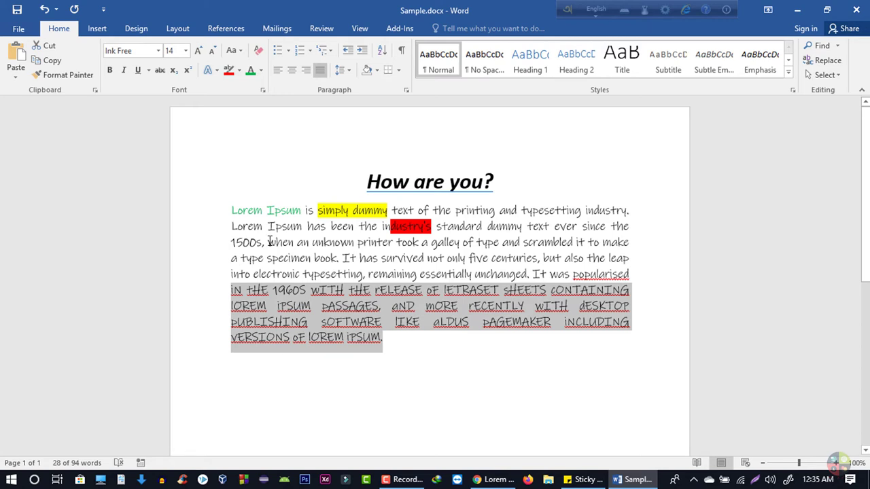
pyautogui.click(241, 52)
pyautogui.click(262, 81)
pyautogui.click(485, 324)
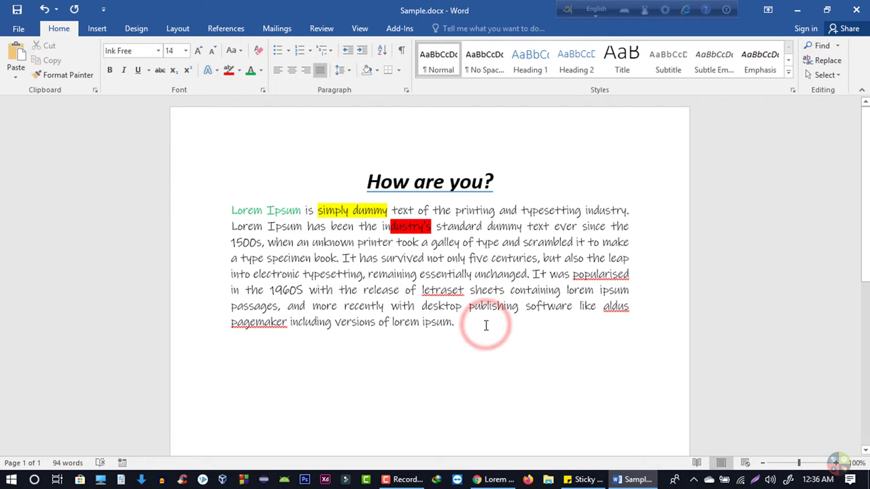
pyautogui.click(382, 347)
# Build an A²-B² superscript expression on a new line below the paragraph, then delete it.
pyautogui.click(187, 70)
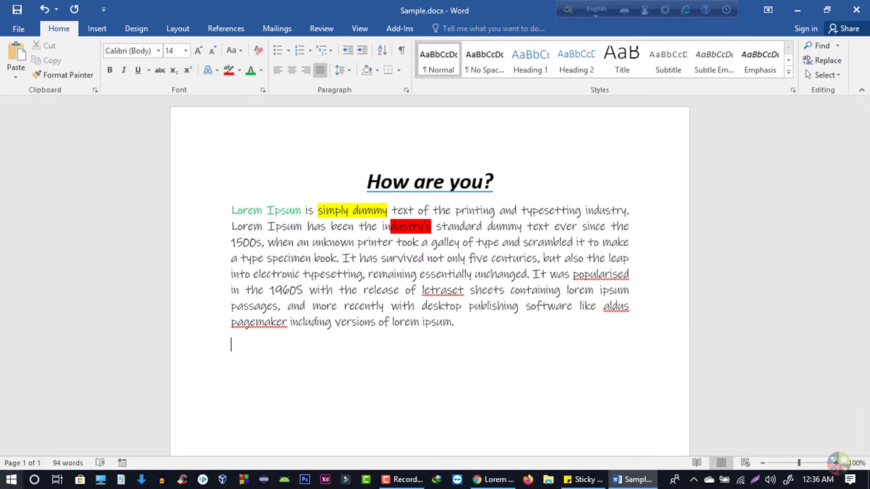
pyautogui.click(494, 326)
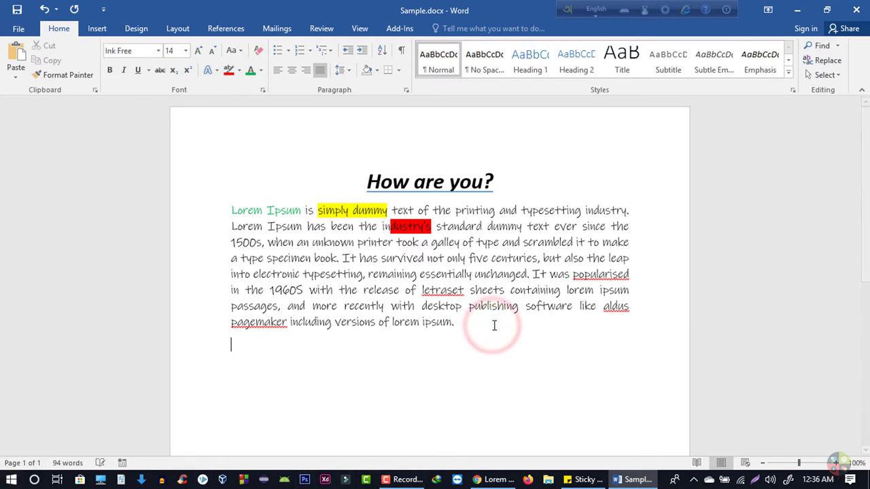
pyautogui.press('Return')
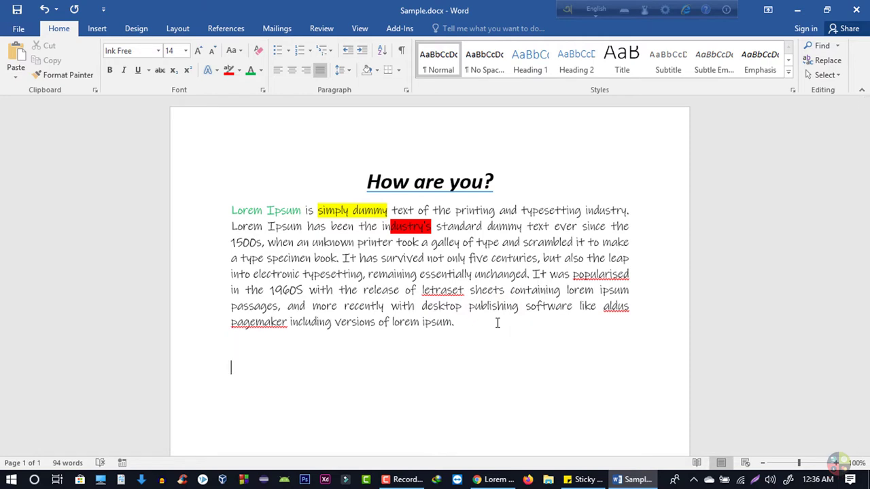
pyautogui.write('a')
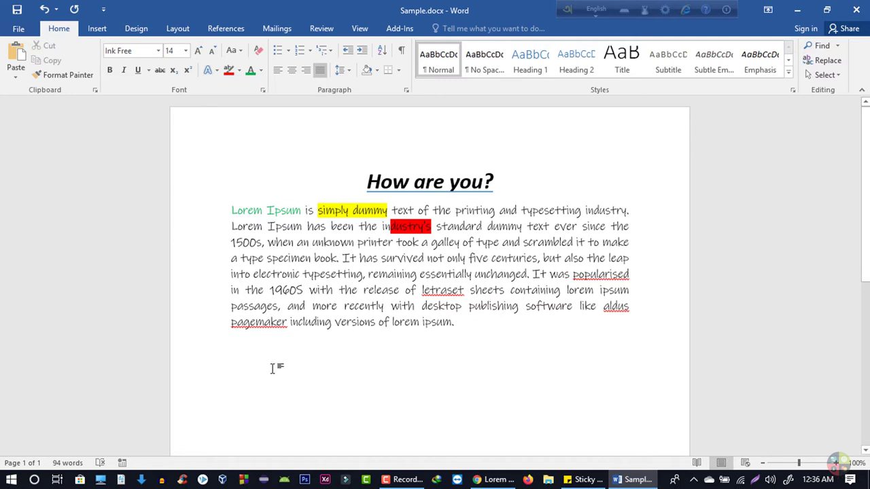
pyautogui.click(190, 70)
pyautogui.write('e')
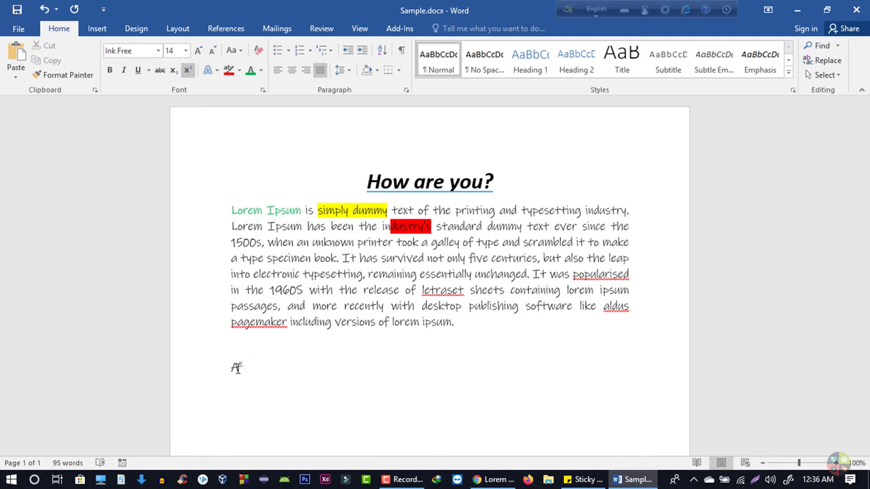
pyautogui.click(187, 71)
pyautogui.click(189, 71)
pyautogui.write('2-B2')
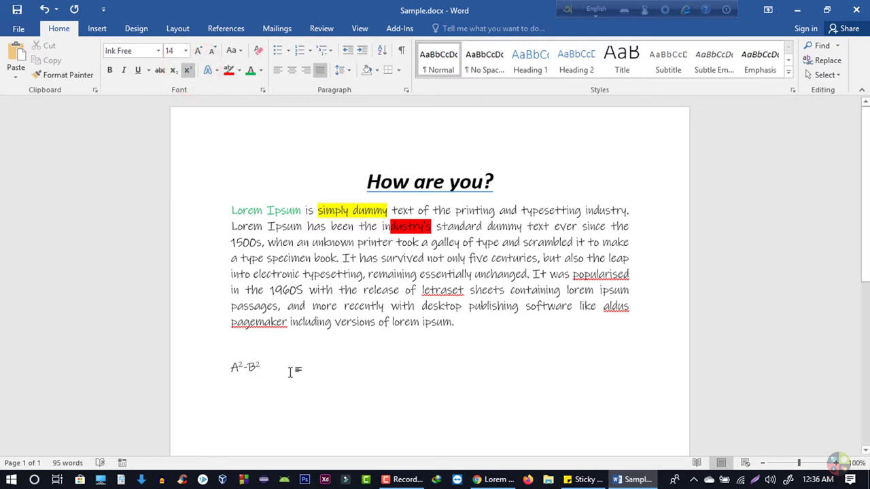
pyautogui.moveTo(290, 372); pyautogui.dragTo(214, 379)
pyautogui.press('Delete')
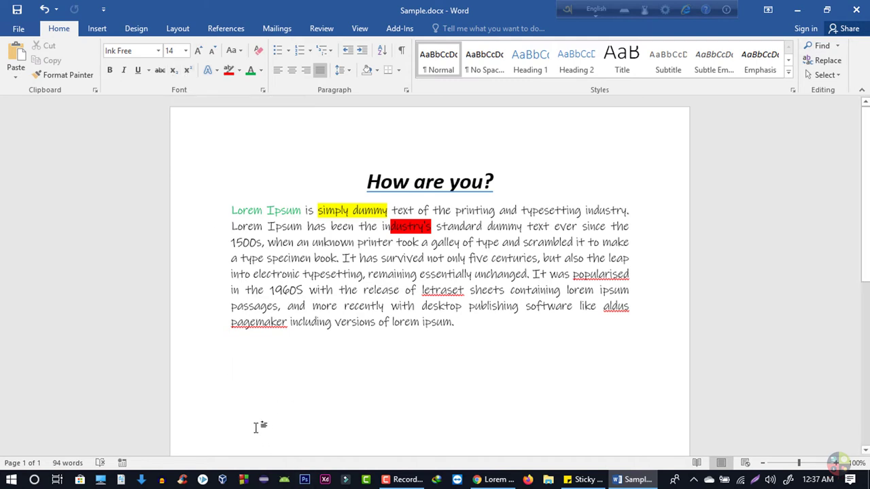
# Type 'log' with a subscript 10, then turn subscript off.
pyautogui.write('log')
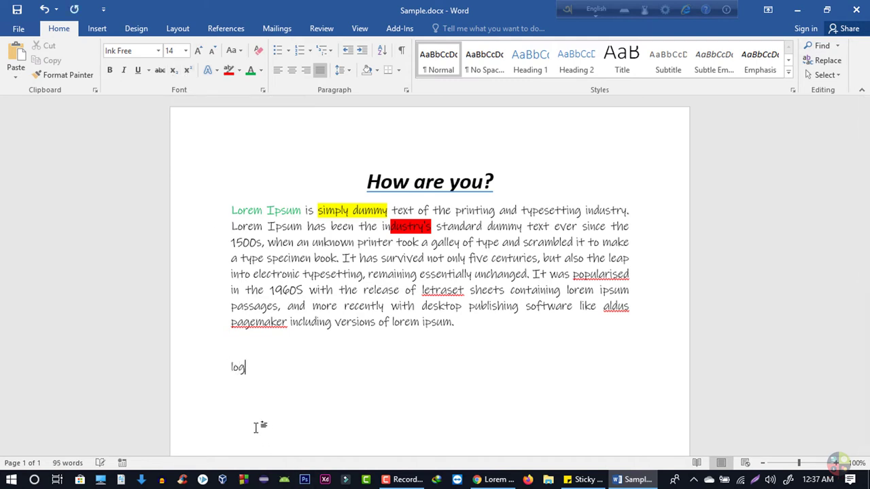
pyautogui.click(175, 72)
pyautogui.write('10')
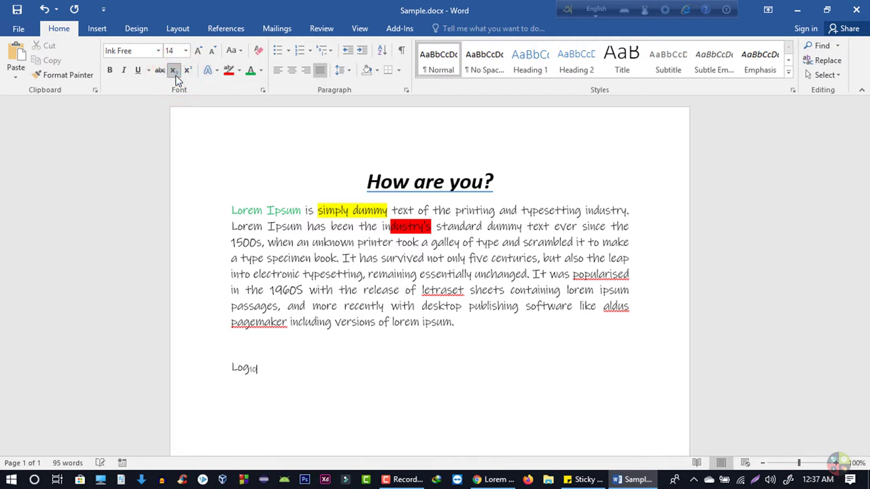
pyautogui.click(284, 408)
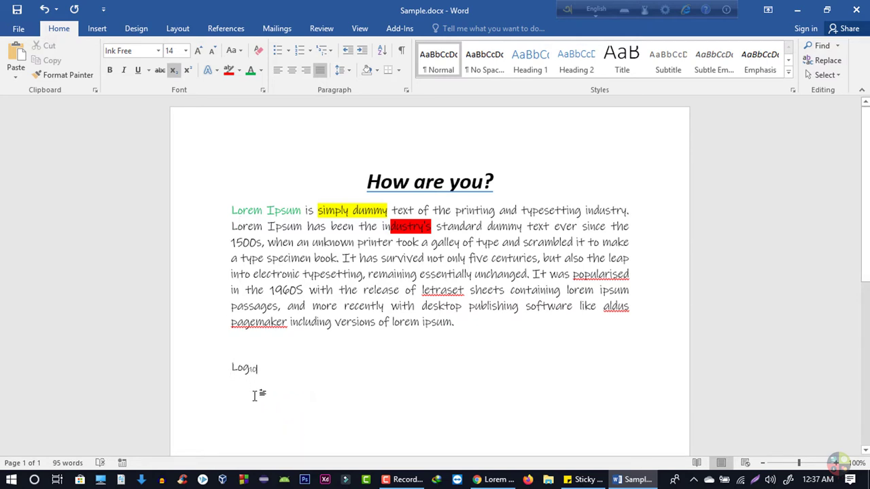
pyautogui.click(173, 70)
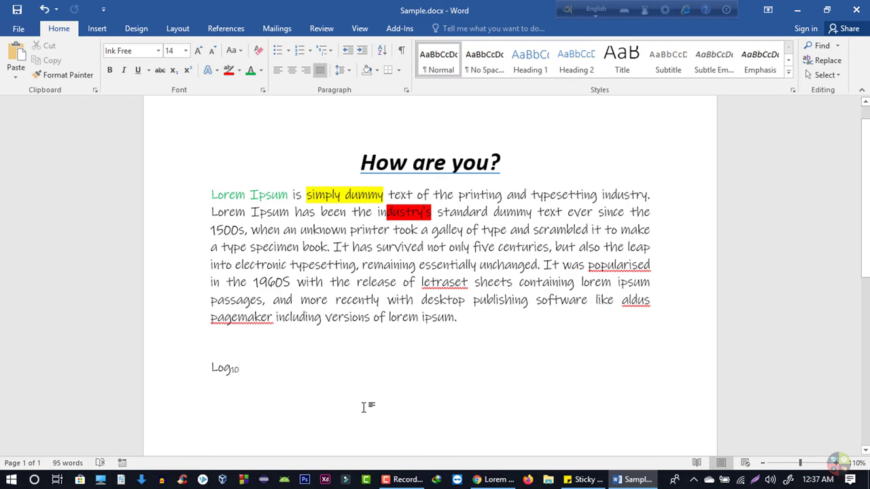
# Zoom the page out and then back to 100%.
pyautogui.keyDown('ctrl'); pyautogui.scroll(2, 363, 407); pyautogui.keyUp('ctrl')
pyautogui.keyDown('ctrl'); pyautogui.scroll(1, 363, 407); pyautogui.keyUp('ctrl')
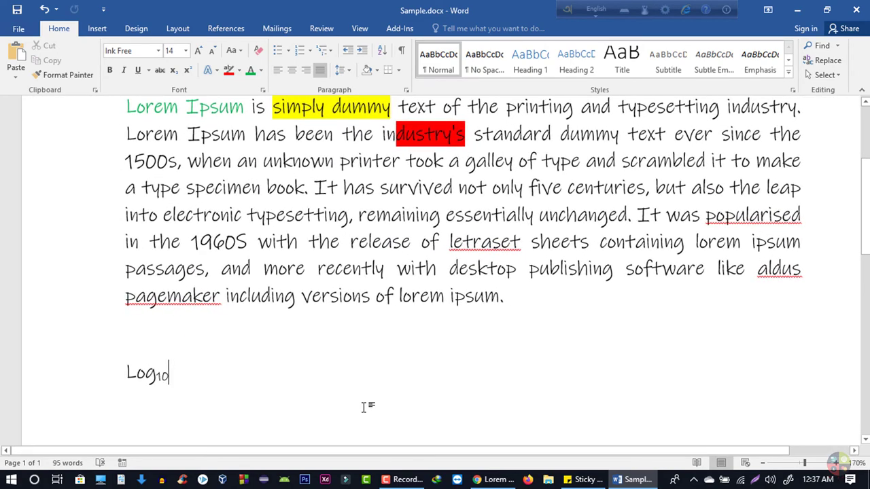
pyautogui.keyDown('ctrl'); pyautogui.scroll(-3, 362, 407); pyautogui.keyUp('ctrl')
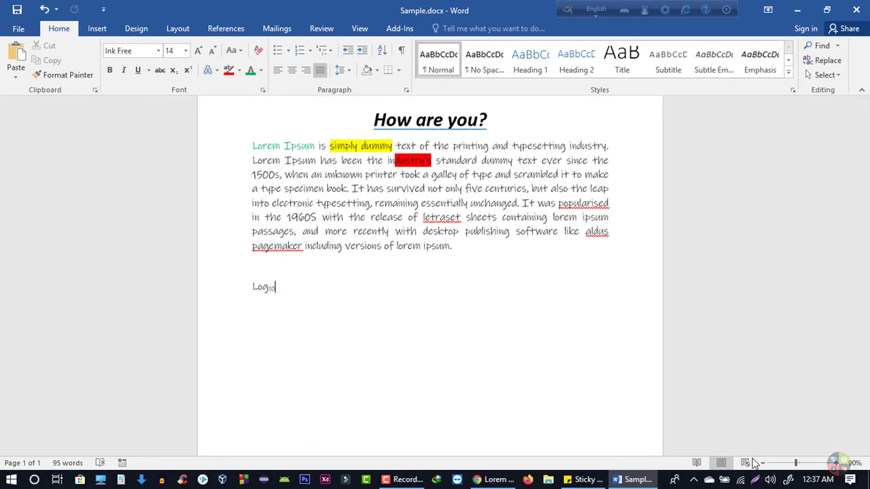
pyautogui.click(766, 464)
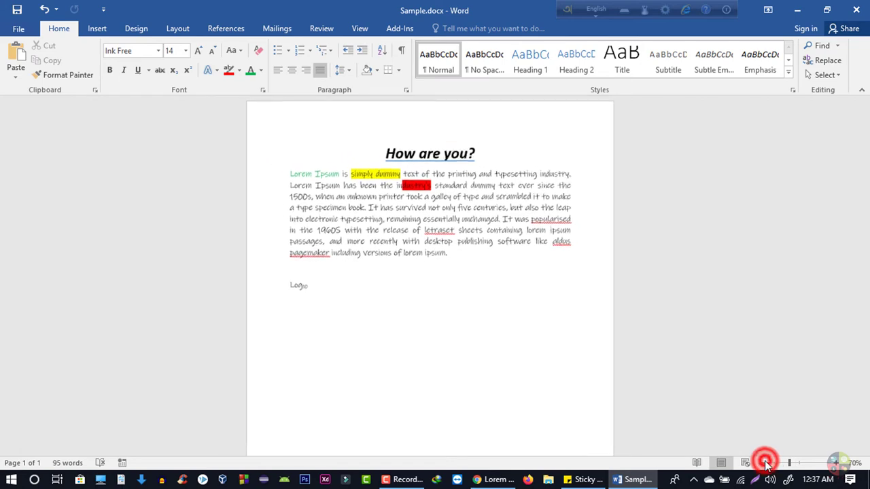
pyautogui.click(836, 463)
pyautogui.click(837, 464)
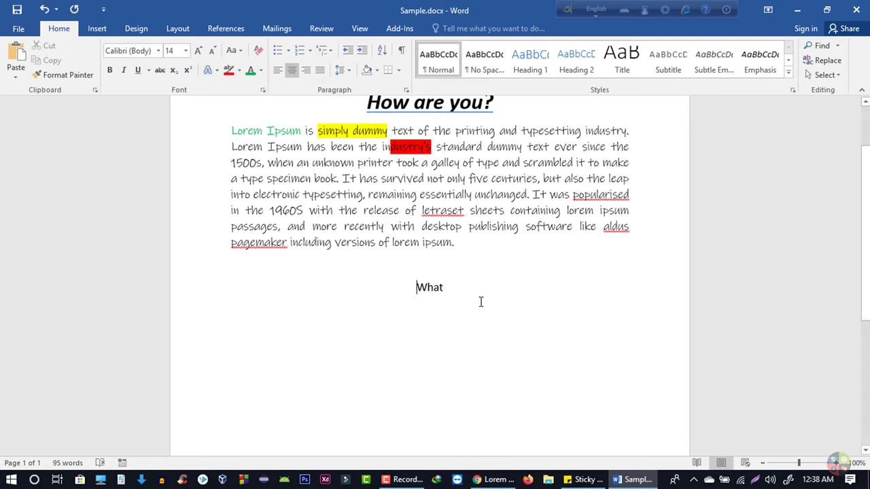
# Enlarge the word 'What' and give it the orange text effect.
pyautogui.moveTo(478, 301); pyautogui.dragTo(388, 302)
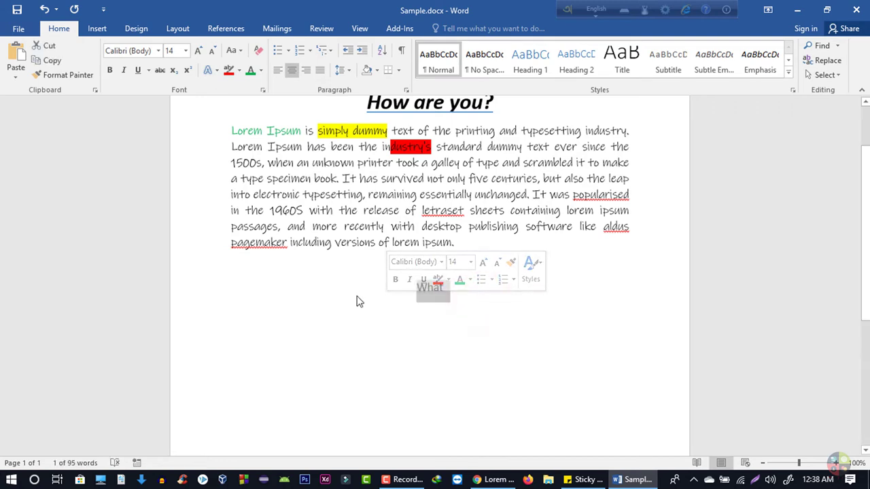
pyautogui.click(210, 70)
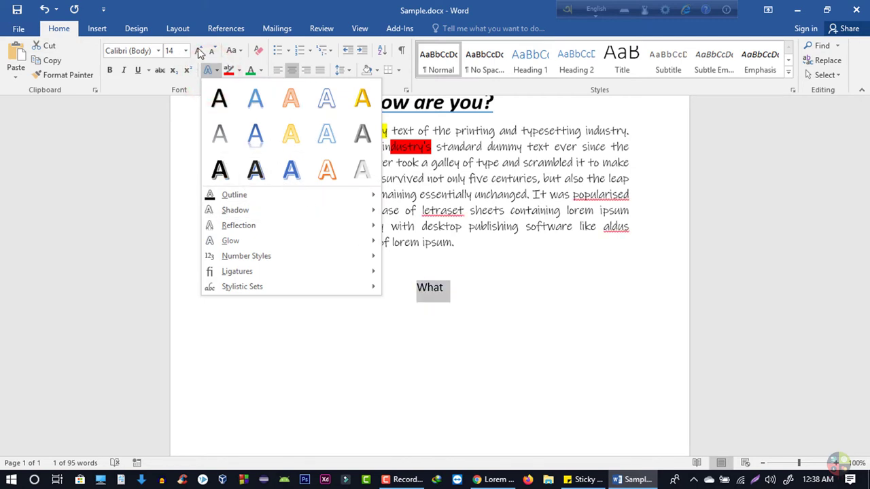
pyautogui.click(197, 51)
pyautogui.click(198, 51)
pyautogui.click(198, 51)
pyautogui.click(198, 51)
pyautogui.click(198, 51)
pyautogui.click(198, 51)
pyautogui.click(208, 70)
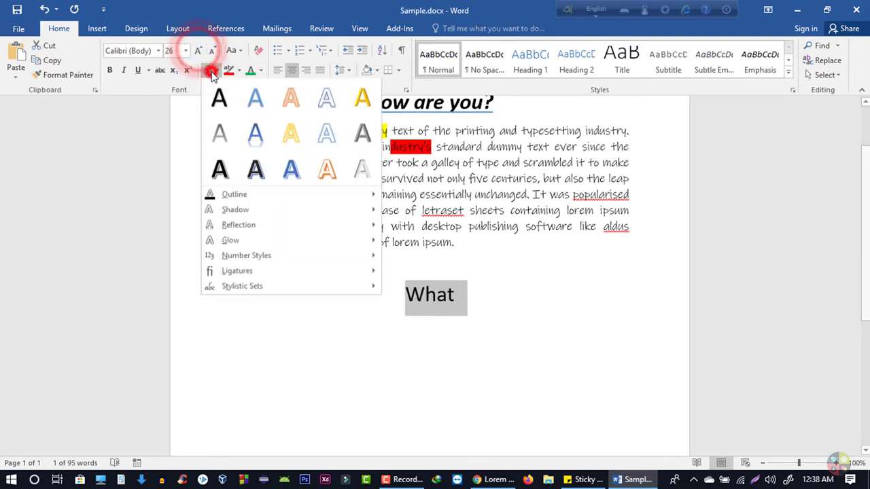
pyautogui.click(291, 100)
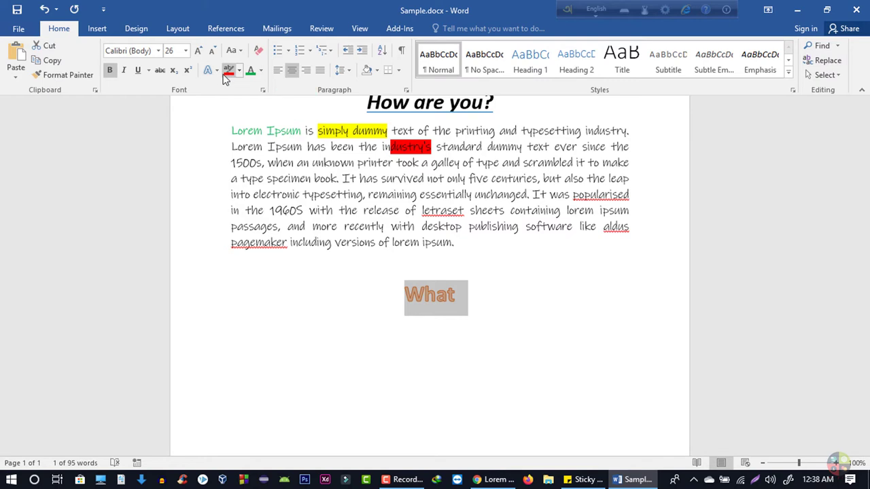
# Give 'What' a dark outline, then delete the word.
pyautogui.click(216, 70)
pyautogui.moveTo(302, 196)
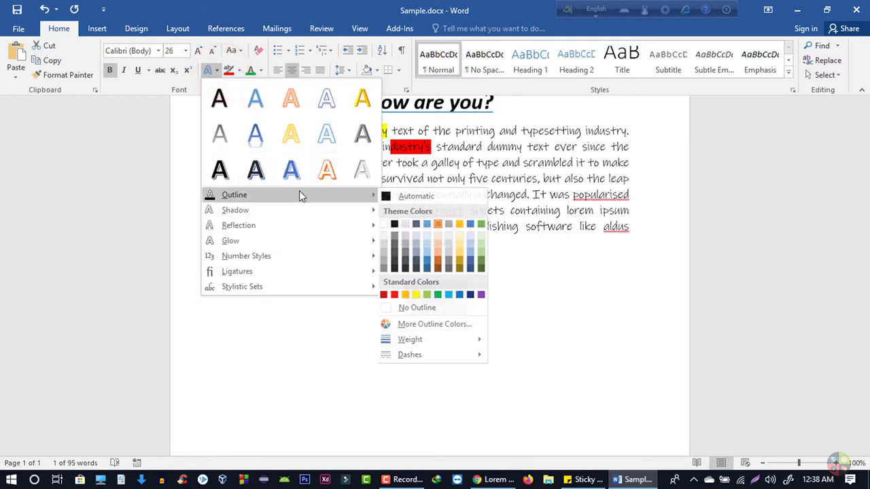
pyautogui.click(412, 261)
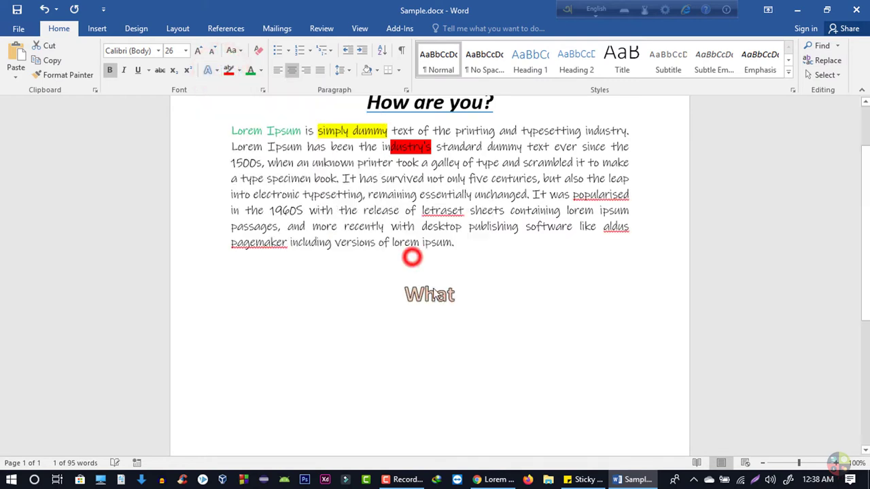
pyautogui.click(480, 351)
pyautogui.moveTo(479, 303); pyautogui.dragTo(392, 295)
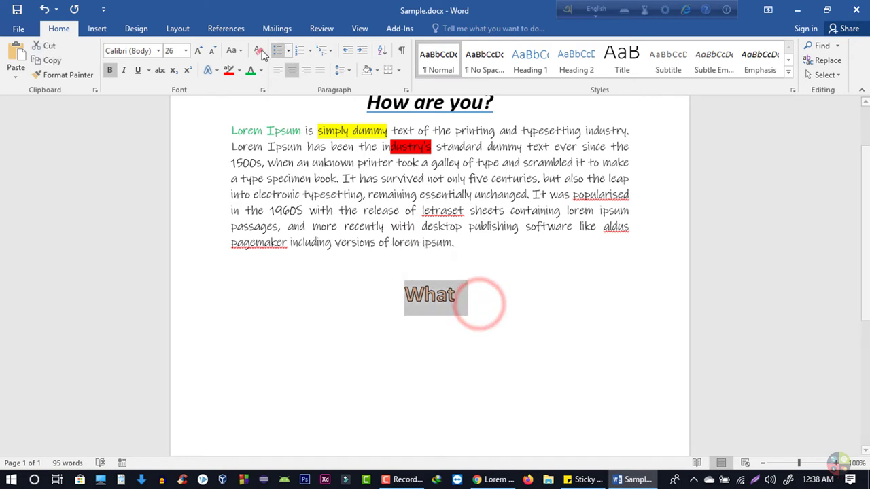
pyautogui.press('Delete')
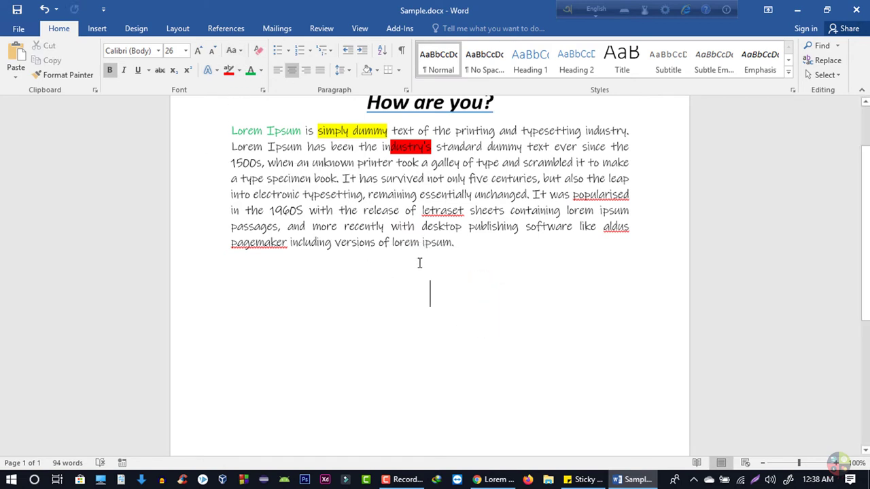
# Shade the whole body paragraph orange.
pyautogui.click(461, 246)
pyautogui.hotkey('ctrl', 'shift', 'Up')
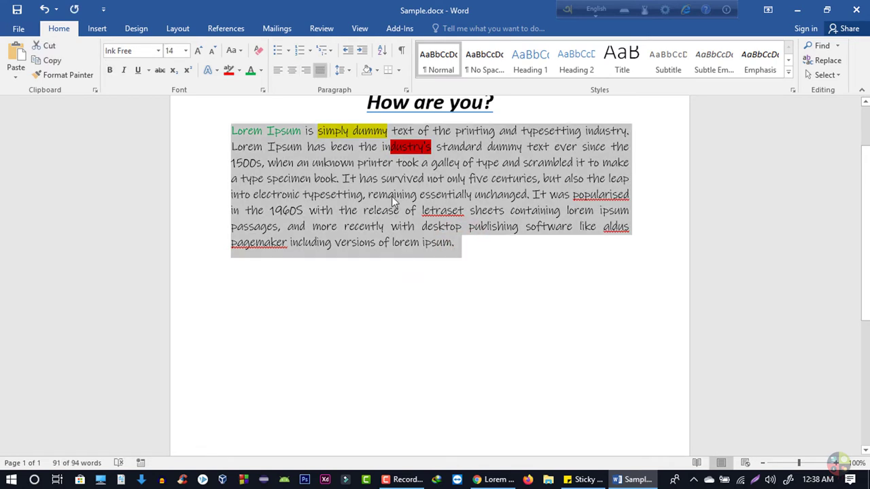
pyautogui.click(376, 70)
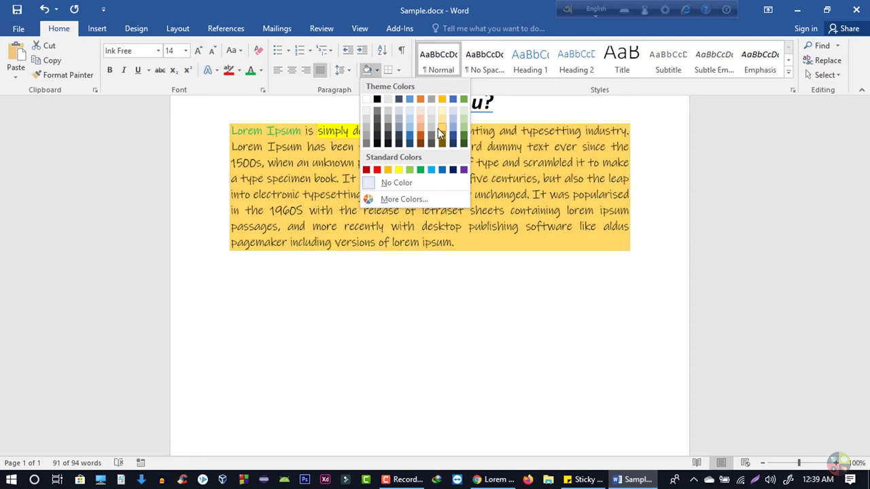
pyautogui.click(399, 277)
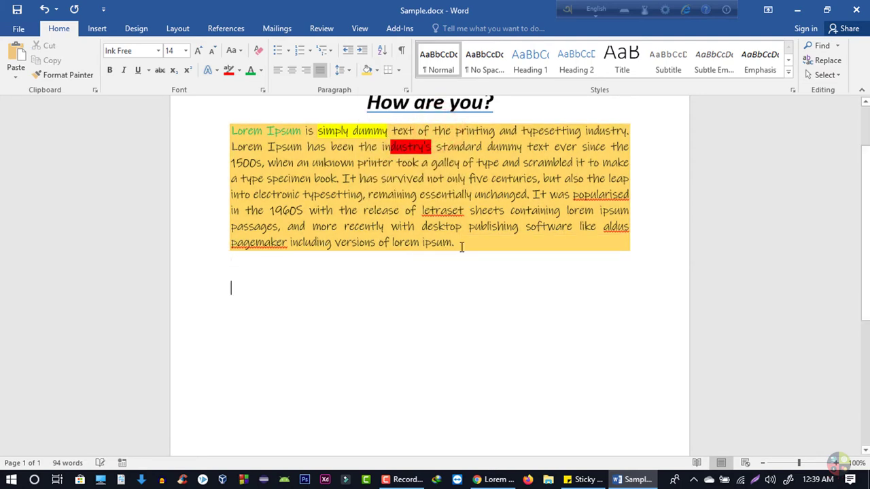
# Reset the paragraph shading to white and add two empty lines below it.
pyautogui.moveTo(460, 246); pyautogui.dragTo(411, 87)
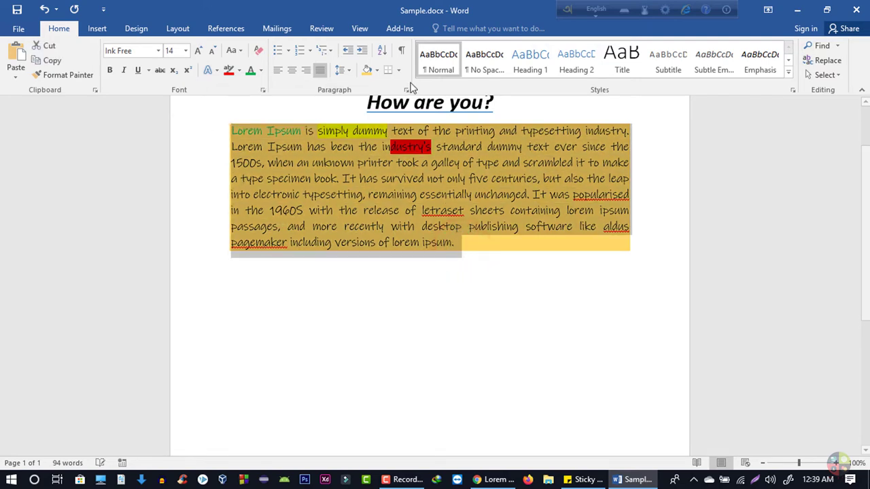
pyautogui.click(376, 70)
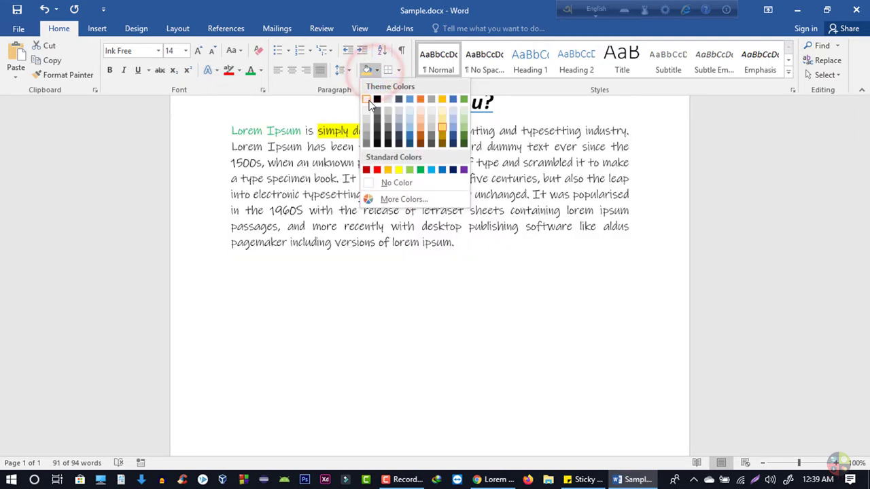
pyautogui.click(370, 103)
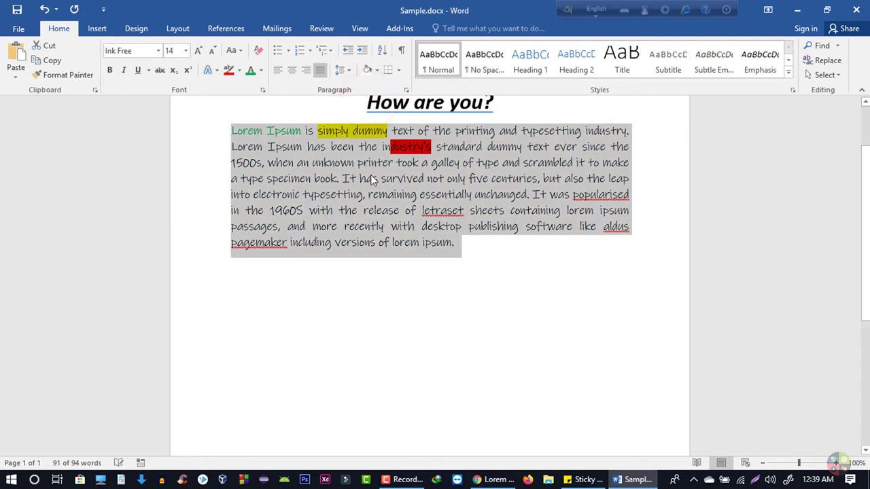
pyautogui.click(454, 242)
pyautogui.press('Return')
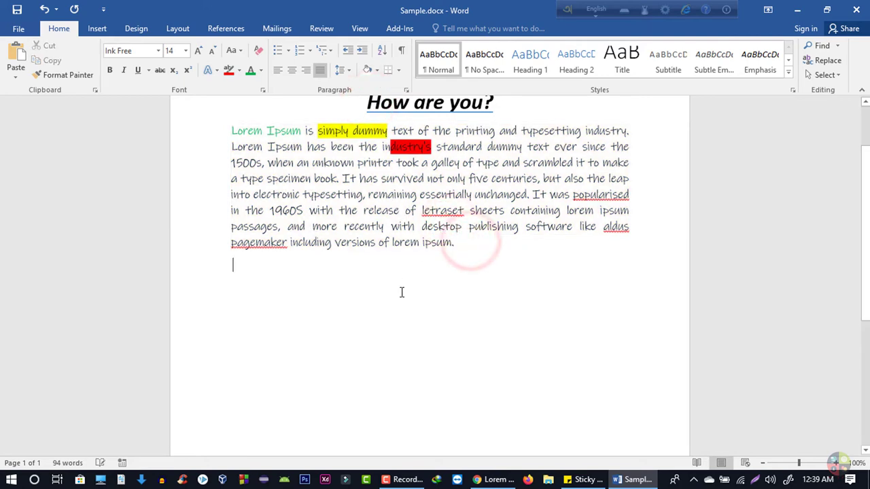
pyautogui.press('Return')
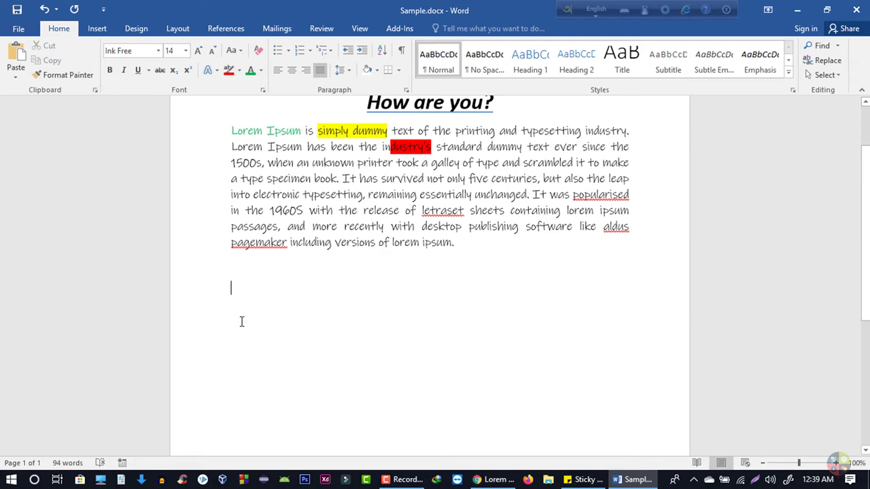
pyautogui.write('1. ')
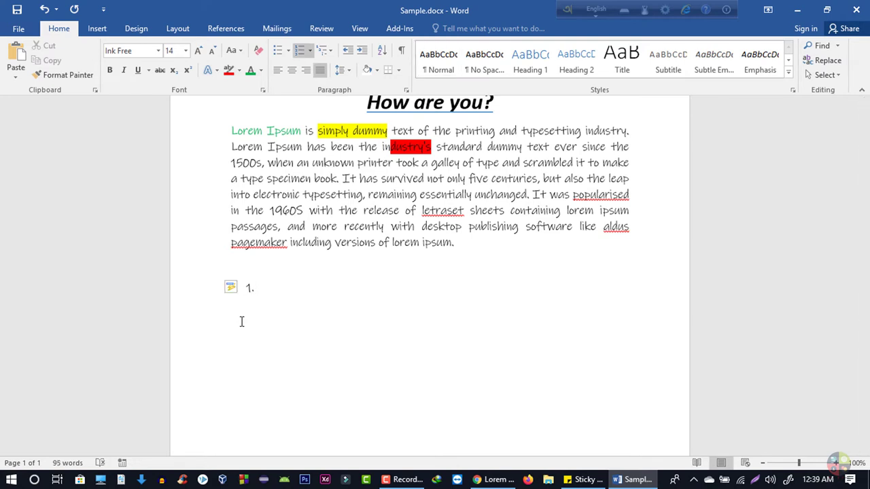
pyautogui.write('A')
pyautogui.press('Return')
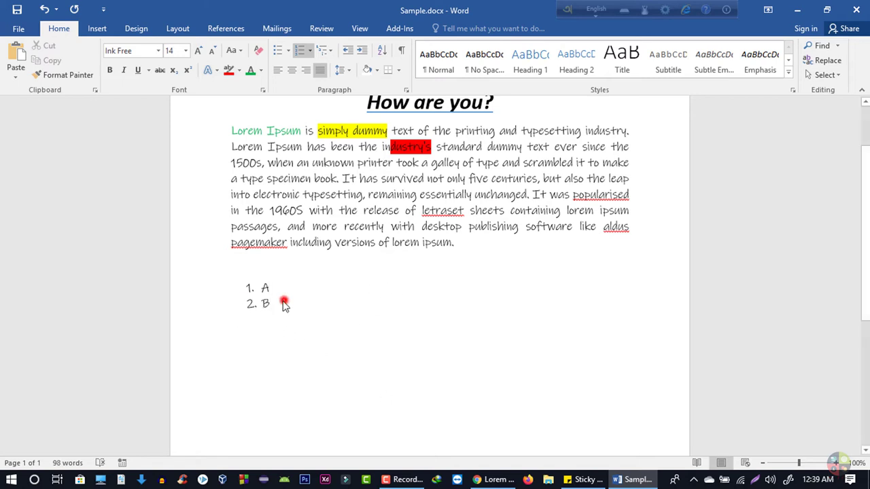
pyautogui.moveTo(284, 301); pyautogui.dragTo(233, 289)
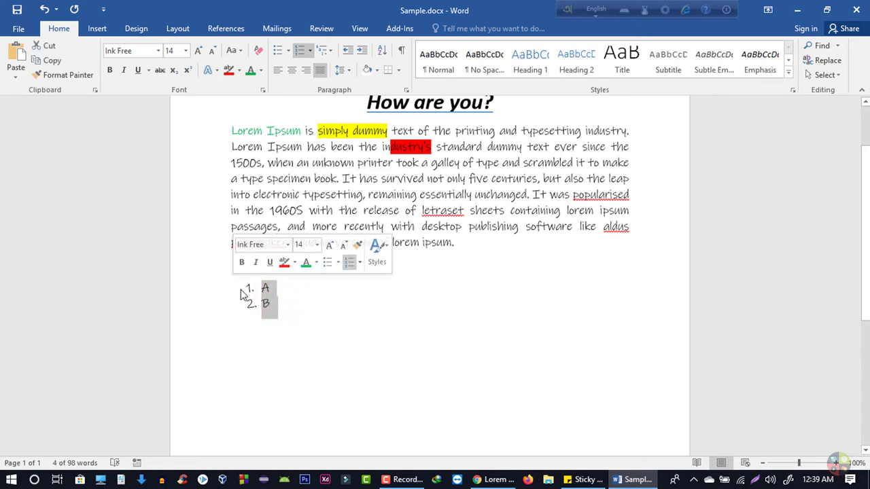
pyautogui.press('Delete')
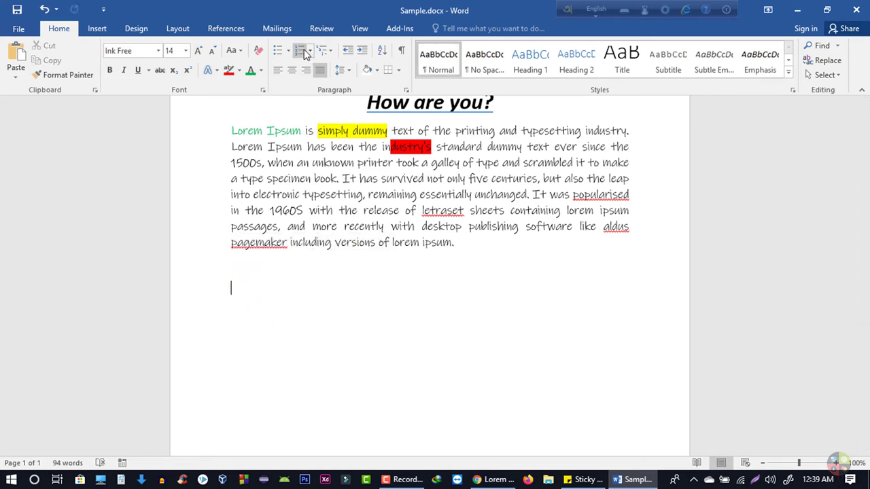
pyautogui.click(302, 52)
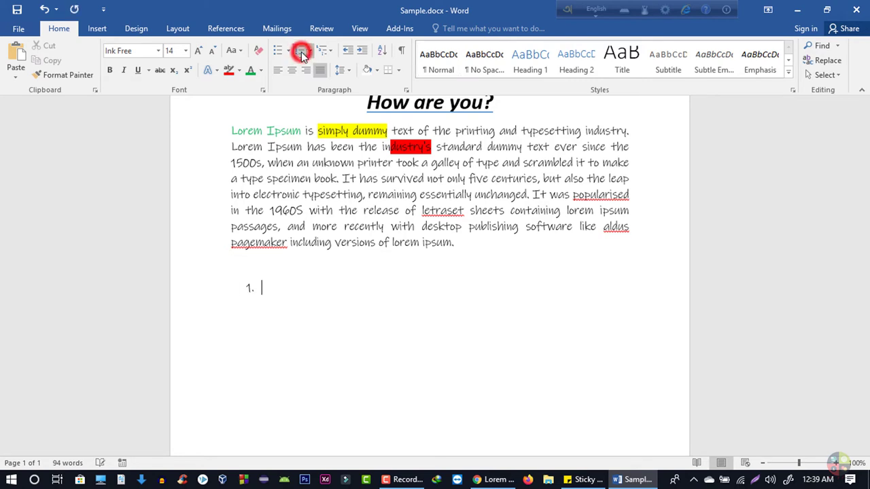
pyautogui.write('4545')
pyautogui.press('Return')
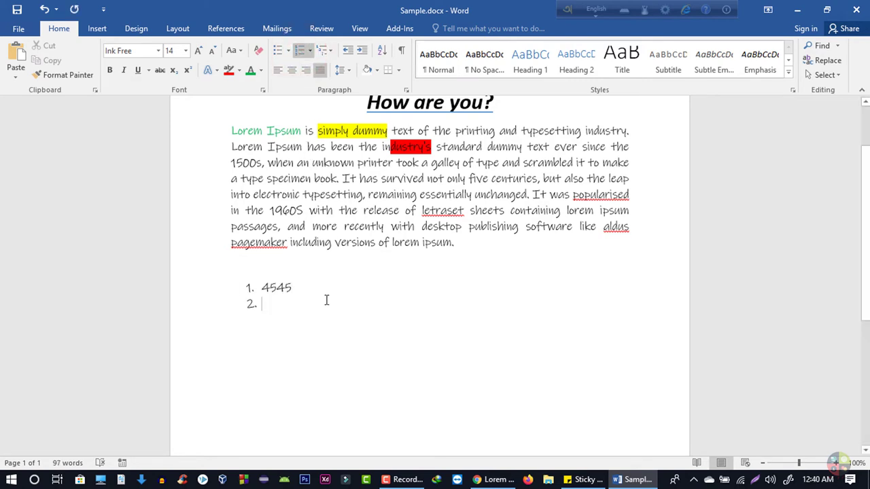
pyautogui.click(309, 50)
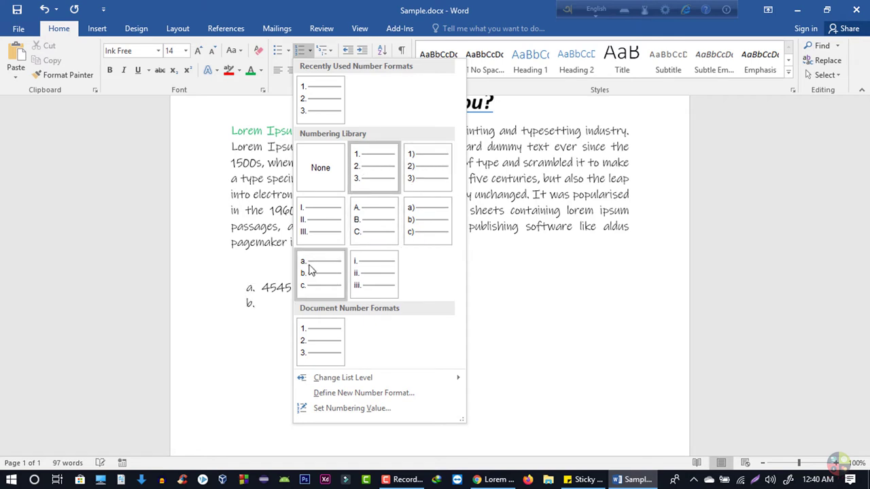
pyautogui.click(292, 297)
pyautogui.click(268, 307)
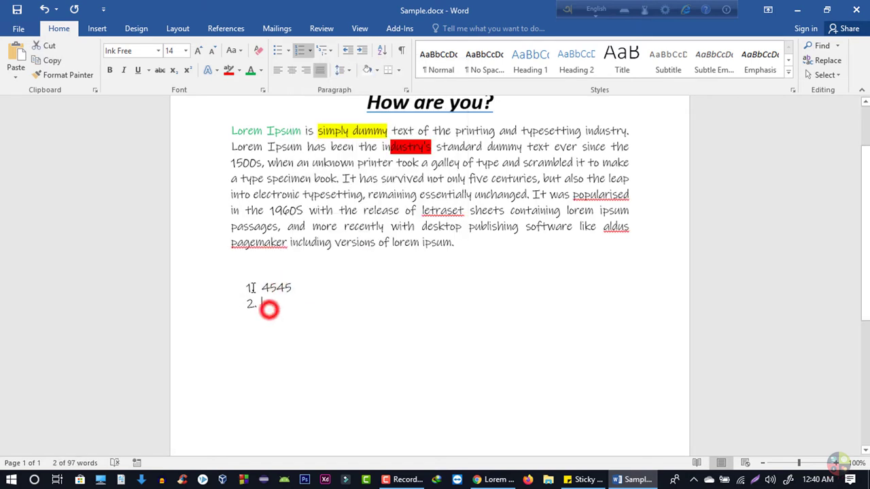
pyautogui.press('BackSpace')
pyautogui.press('BackSpace')
pyautogui.press('BackSpace')
pyautogui.press('BackSpace')
pyautogui.press('BackSpace')
pyautogui.press('BackSpace')
pyautogui.press('BackSpace')
pyautogui.press('BackSpace')
pyautogui.press('BackSpace')
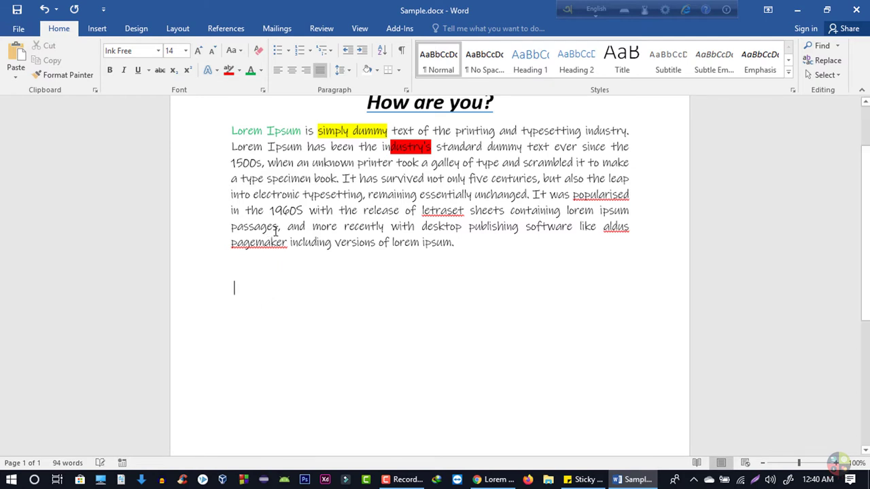
pyautogui.click(283, 52)
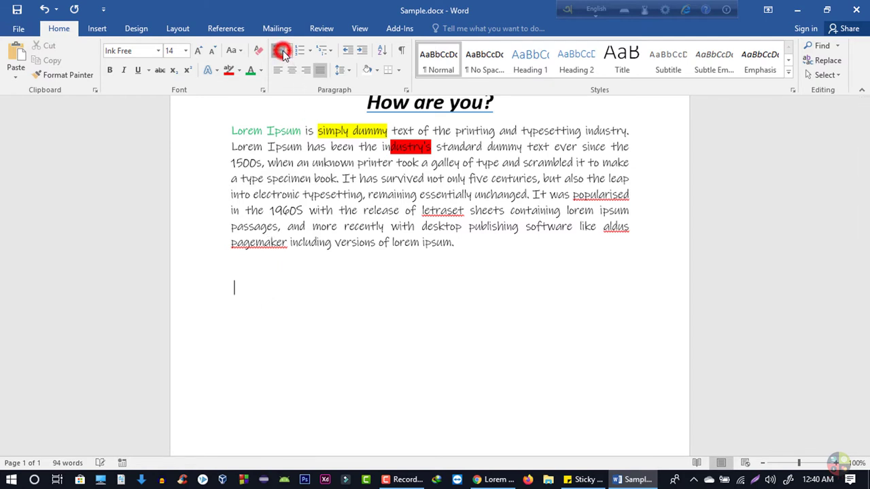
pyautogui.write('gsg')
pyautogui.press('Return')
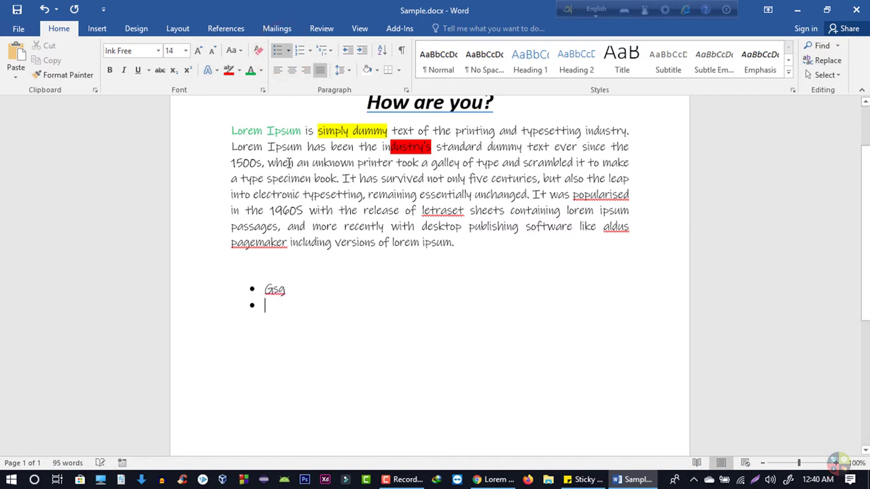
pyautogui.write('sgfdeh]')
pyautogui.press('Return')
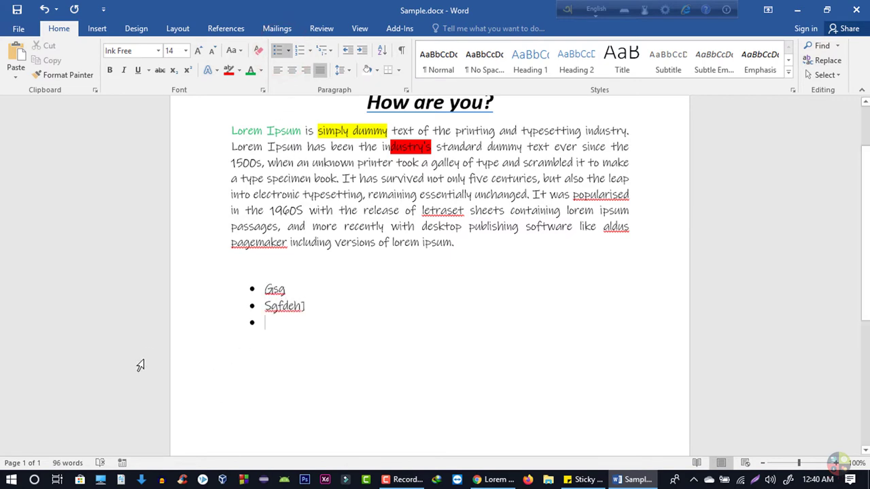
pyautogui.click(288, 51)
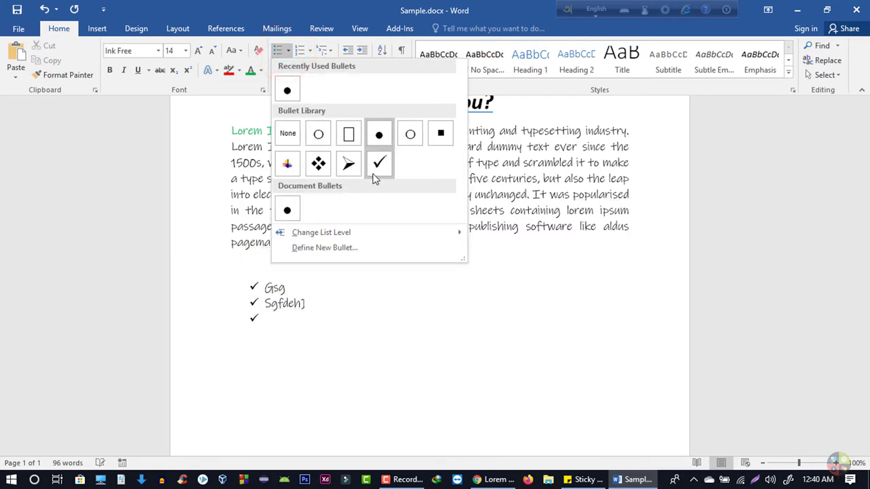
pyautogui.moveTo(357, 235)
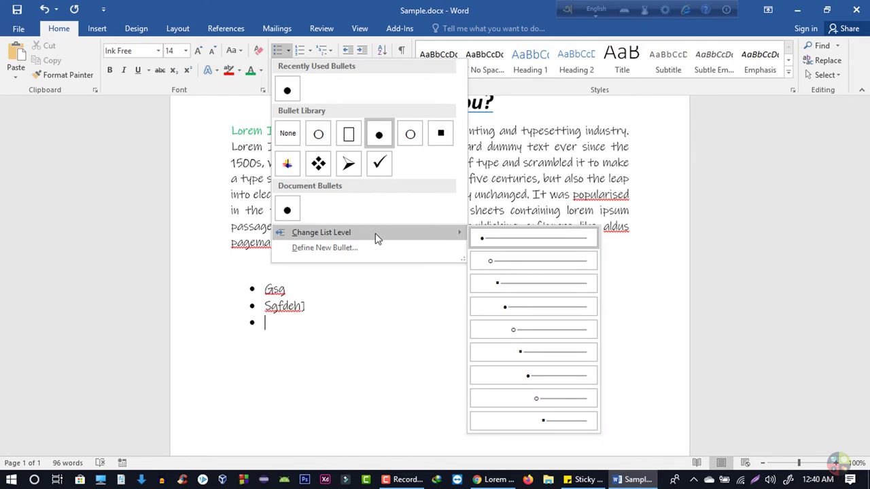
pyautogui.click(291, 326)
pyautogui.click(309, 306)
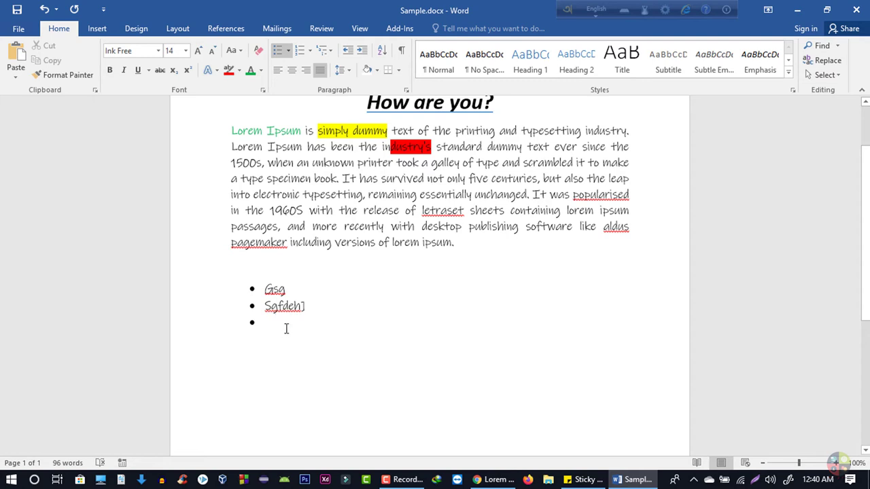
pyautogui.click(288, 50)
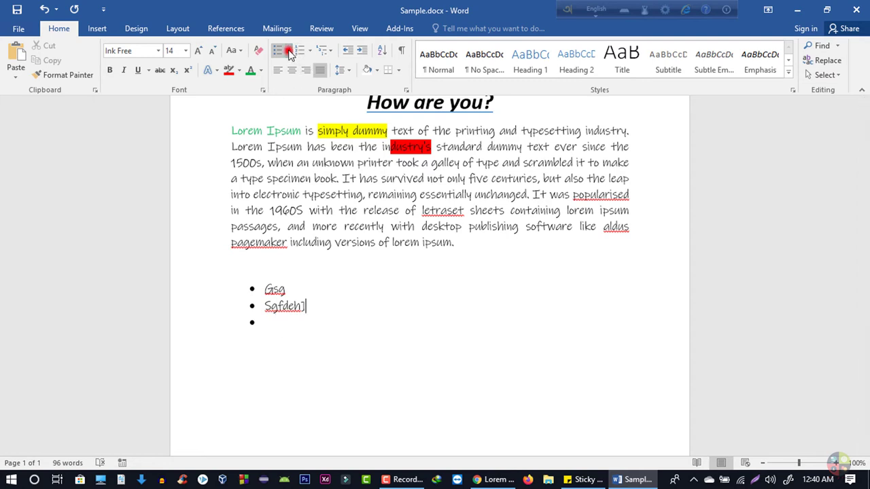
pyautogui.moveTo(330, 237)
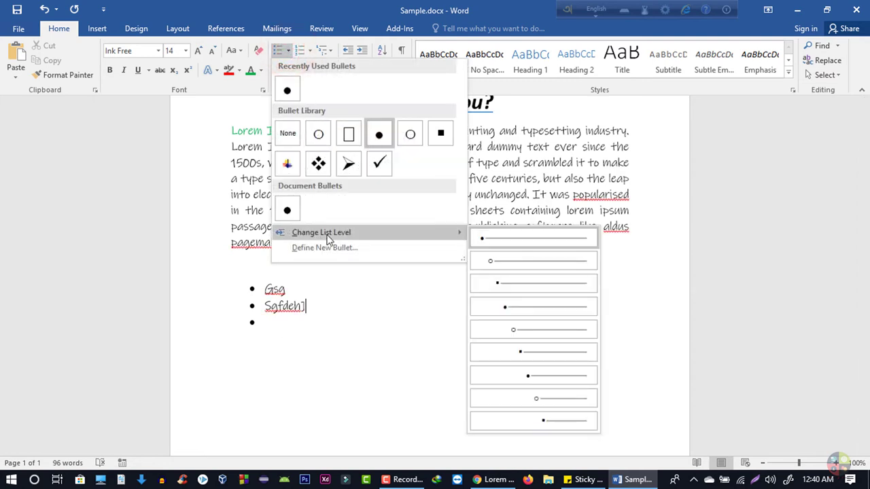
pyautogui.click(517, 265)
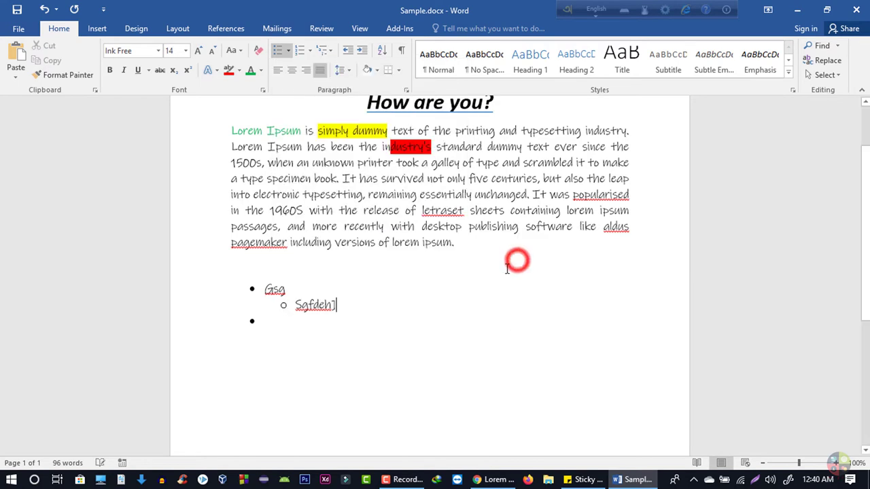
pyautogui.click(275, 293)
pyautogui.click(296, 305)
pyautogui.hotkey('ctrl', 'z')
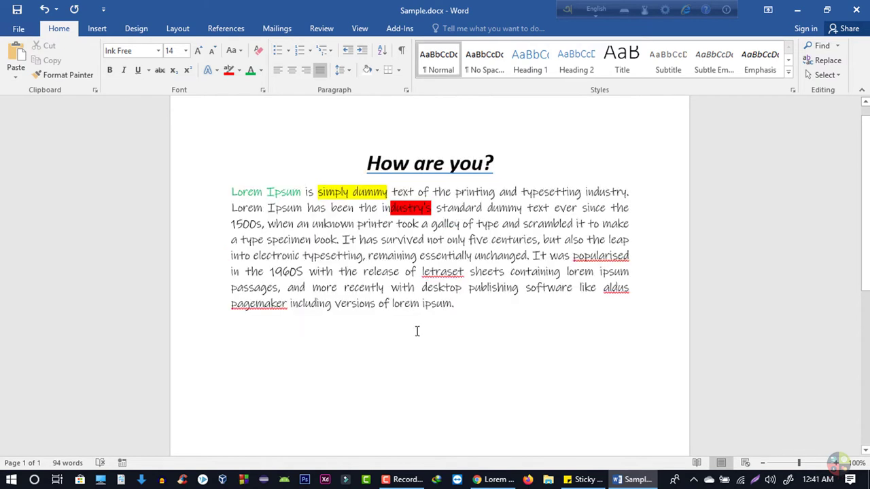
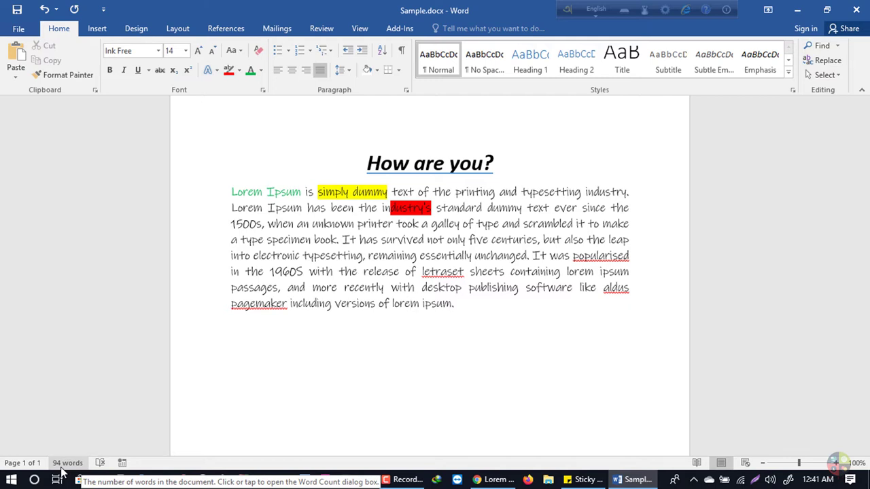
# Check the document's word count statistics, then close them.
pyautogui.scroll(1, 145, 197)
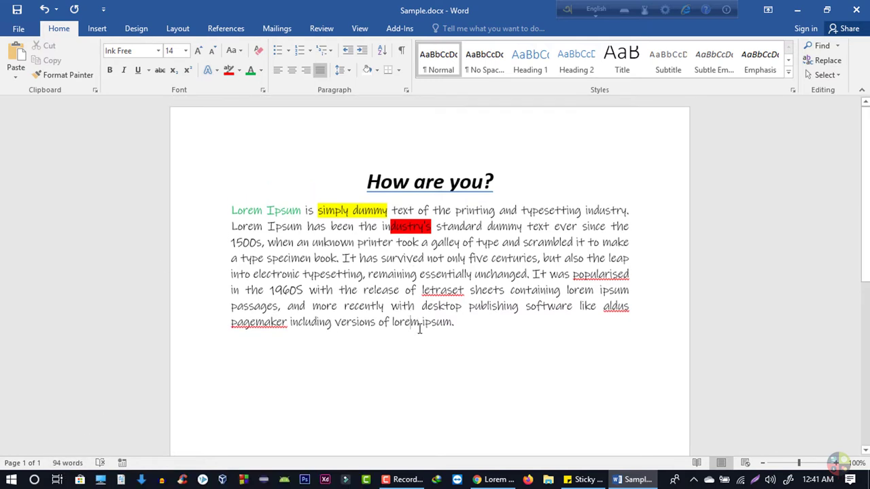
pyautogui.scroll(-1, 415, 330)
pyautogui.click(68, 463)
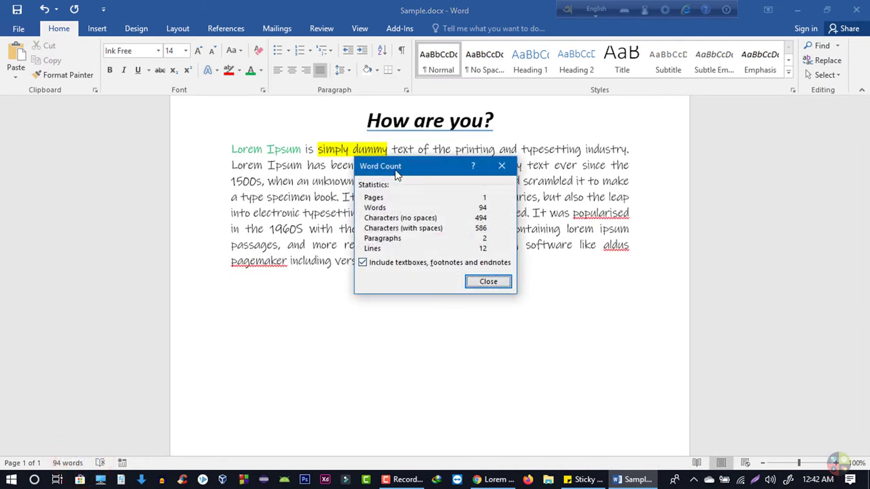
pyautogui.click(357, 153)
pyautogui.moveTo(398, 166); pyautogui.dragTo(276, 144)
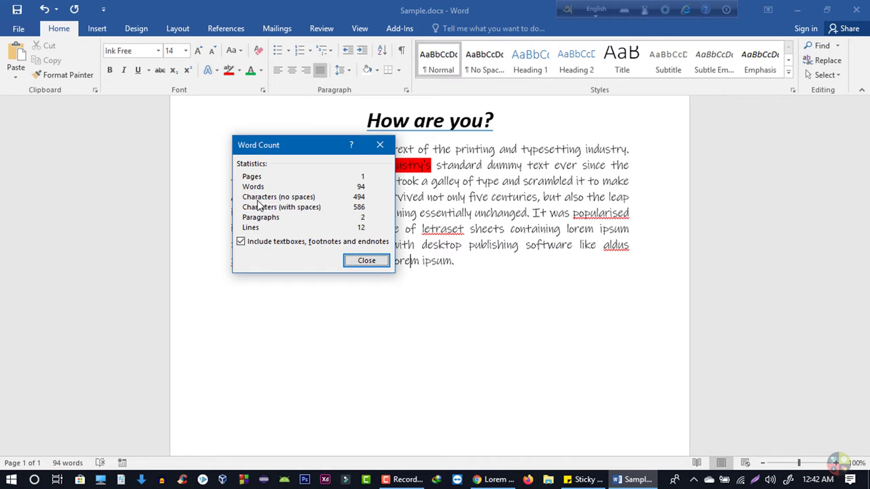
pyautogui.click(367, 260)
pyautogui.scroll(1, 520, 374)
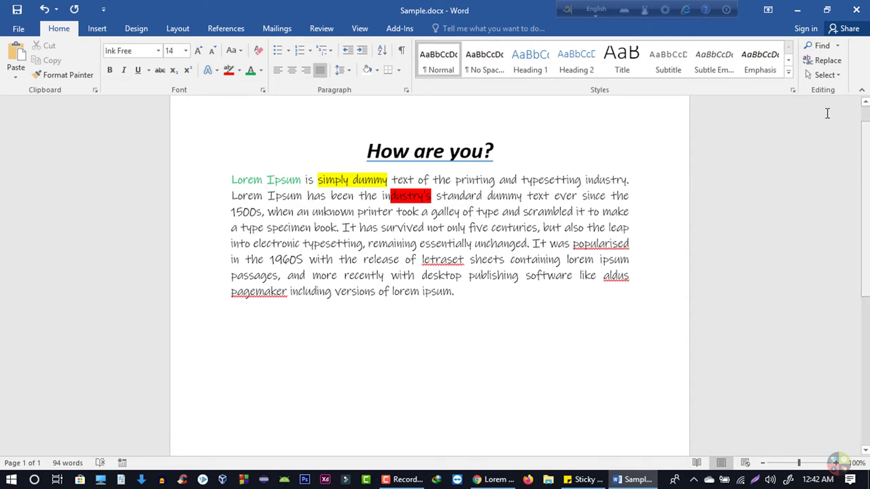
# Search the paragraph text in the Navigation pane, then close the pane and clear the search.
pyautogui.click(822, 47)
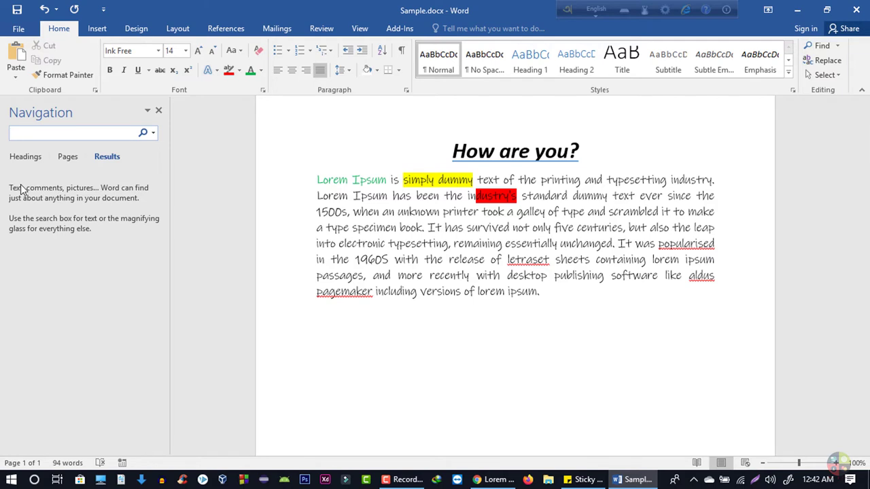
pyautogui.write('simply')
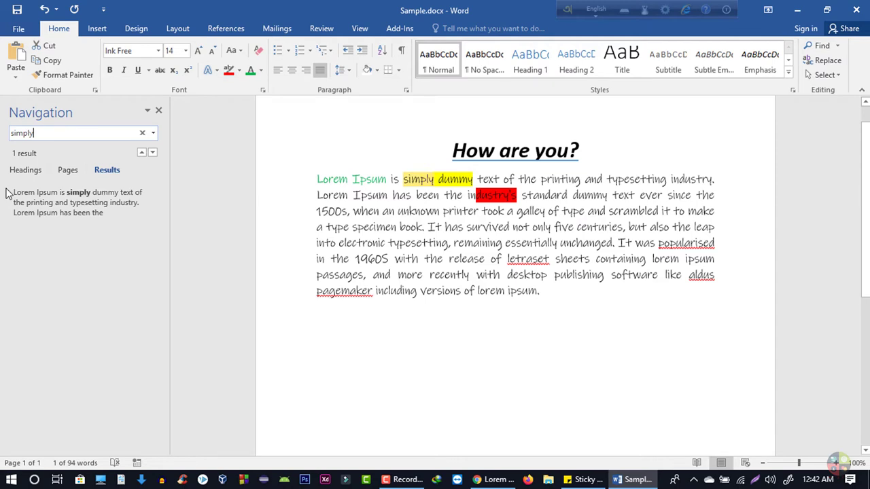
pyautogui.press('Return')
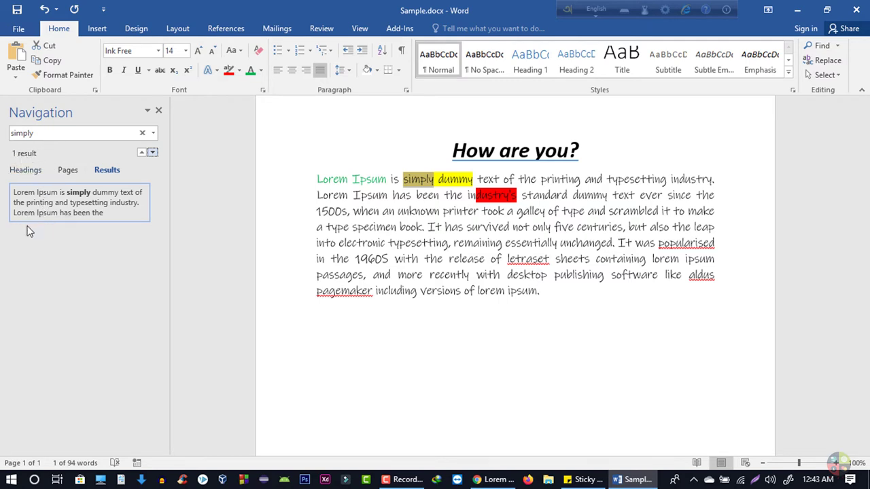
pyautogui.doubleClick(37, 133)
pyautogui.write('g')
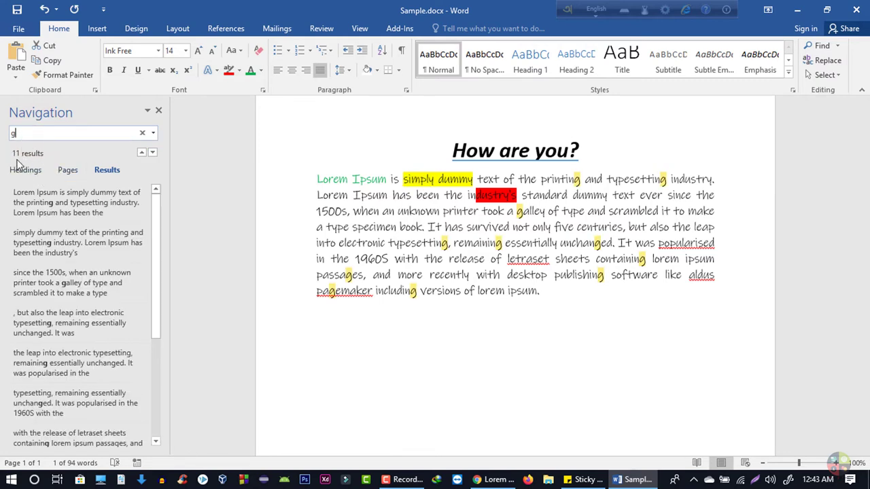
pyautogui.scroll(-2, 55, 225)
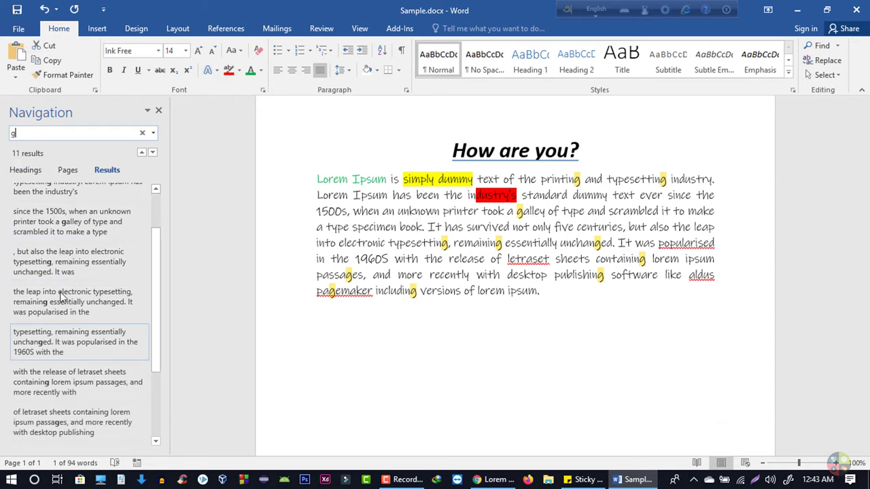
pyautogui.scroll(-3, 79, 311)
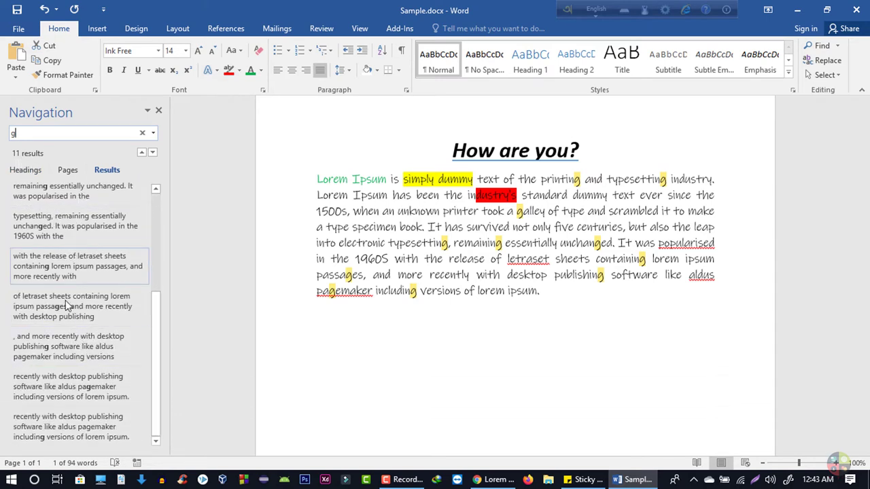
pyautogui.scroll(-1, 74, 269)
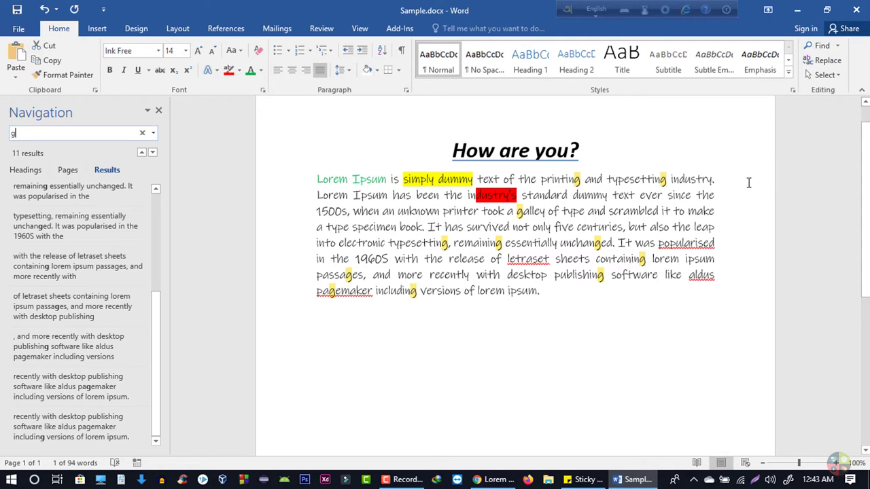
pyautogui.click(646, 327)
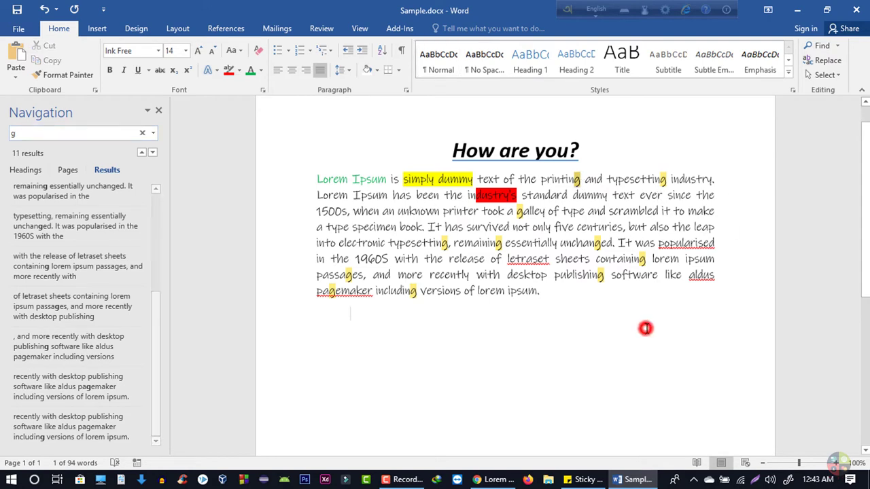
pyautogui.click(158, 110)
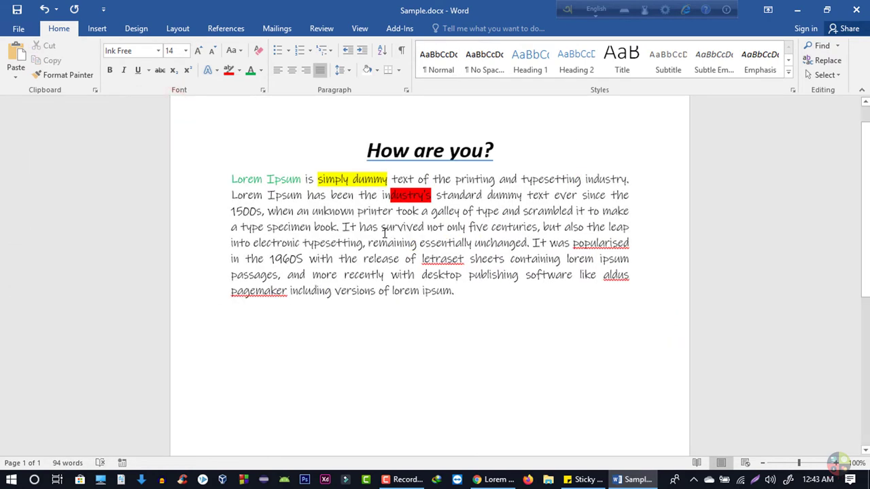
# Select the word Ipsum on the second line, then clear the selection.
pyautogui.doubleClick(274, 196)
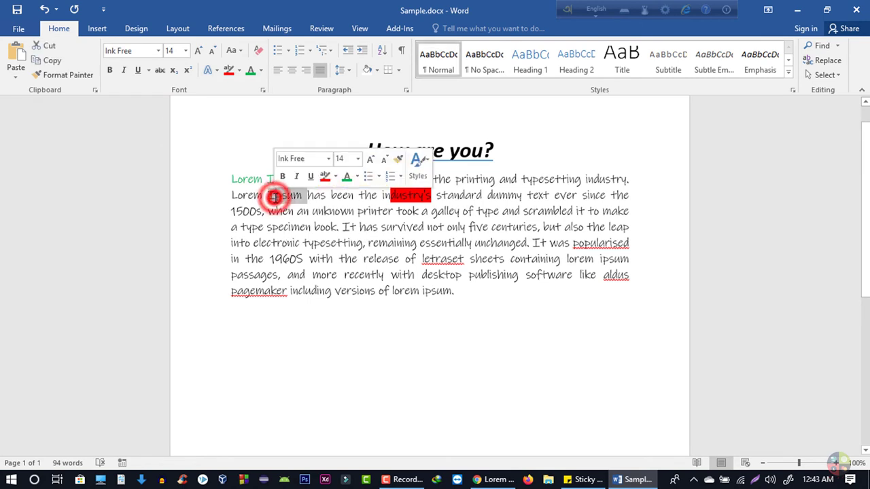
pyautogui.click(275, 196)
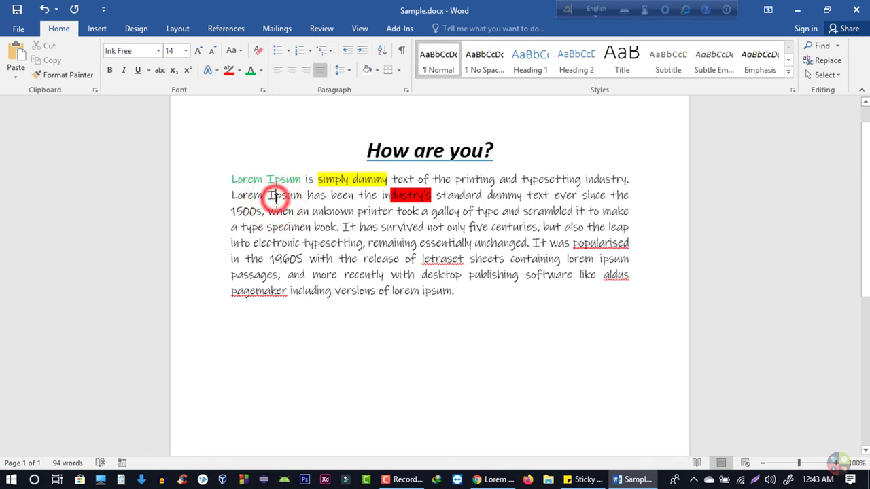
pyautogui.doubleClick(275, 196)
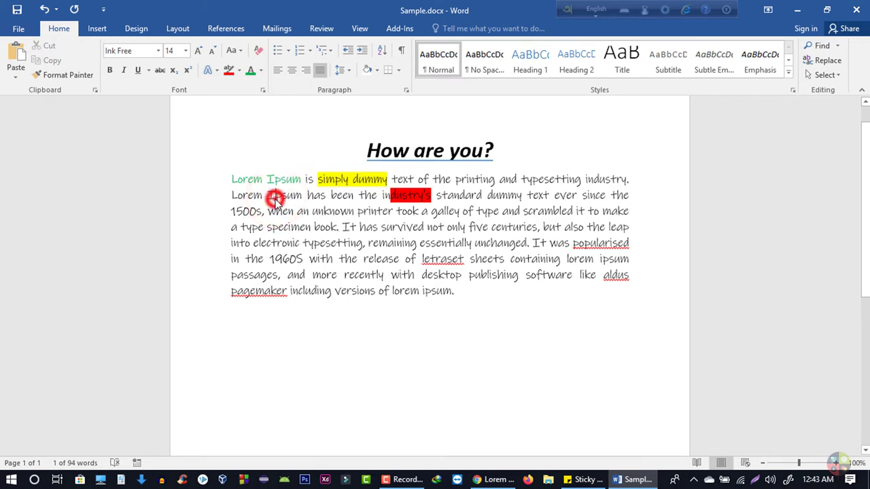
pyautogui.doubleClick(276, 197)
pyautogui.click(318, 317)
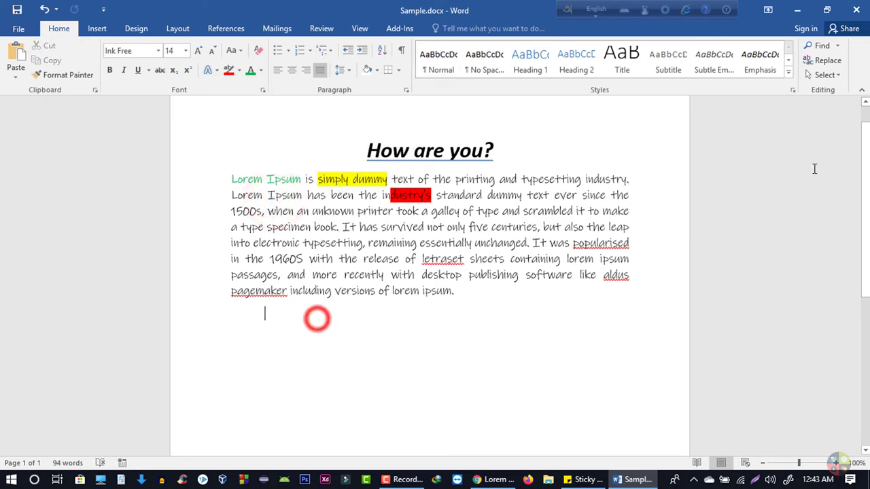
# Replace all four occurrences of Ipsum with Epsum using Find and Replace.
pyautogui.click(824, 61)
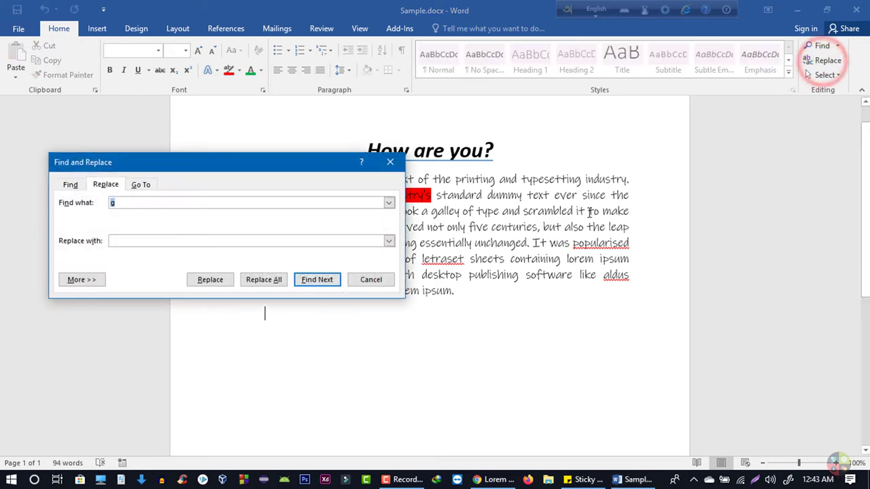
pyautogui.moveTo(199, 170); pyautogui.dragTo(543, 142)
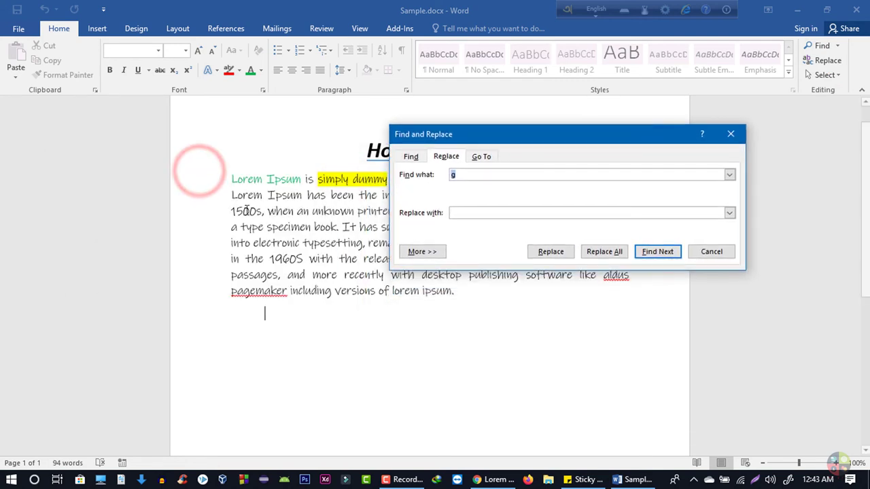
pyautogui.click(478, 174)
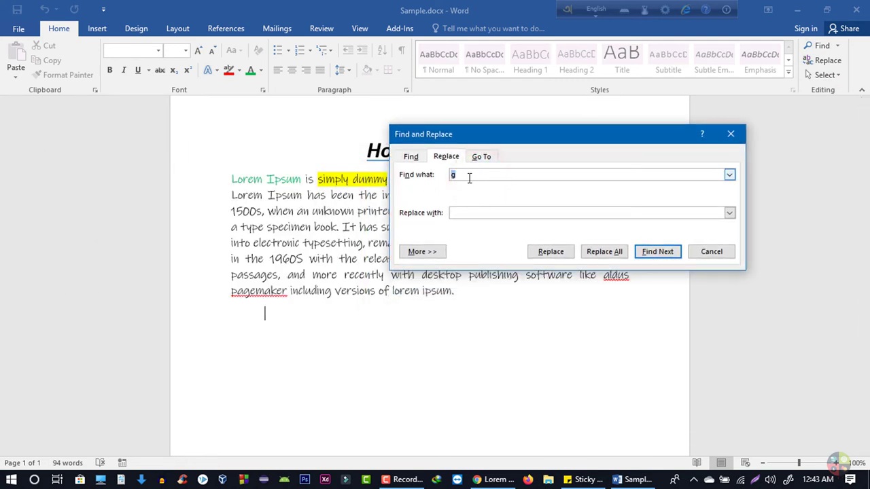
pyautogui.write('Ipsum')
pyautogui.click(483, 213)
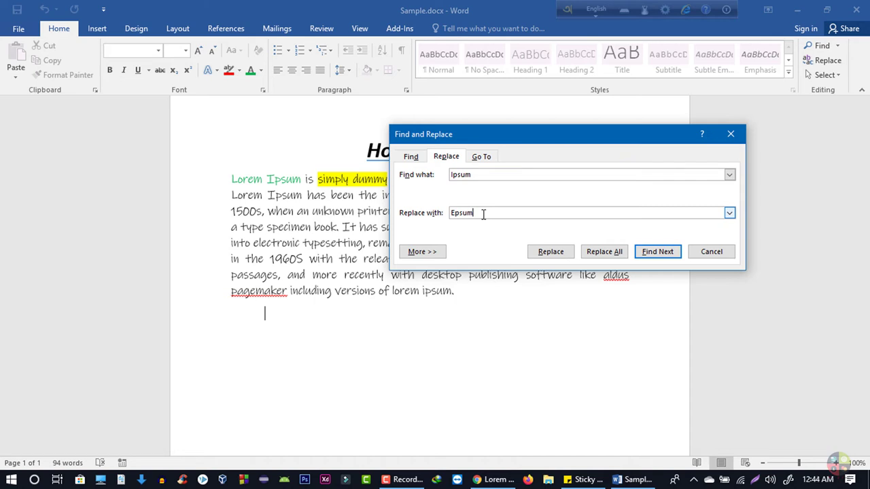
pyautogui.click(622, 255)
pyautogui.click(658, 252)
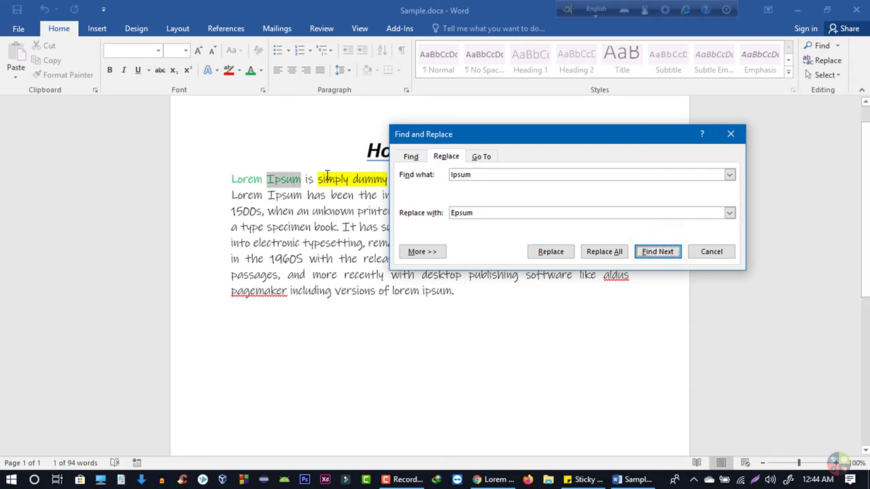
pyautogui.click(595, 257)
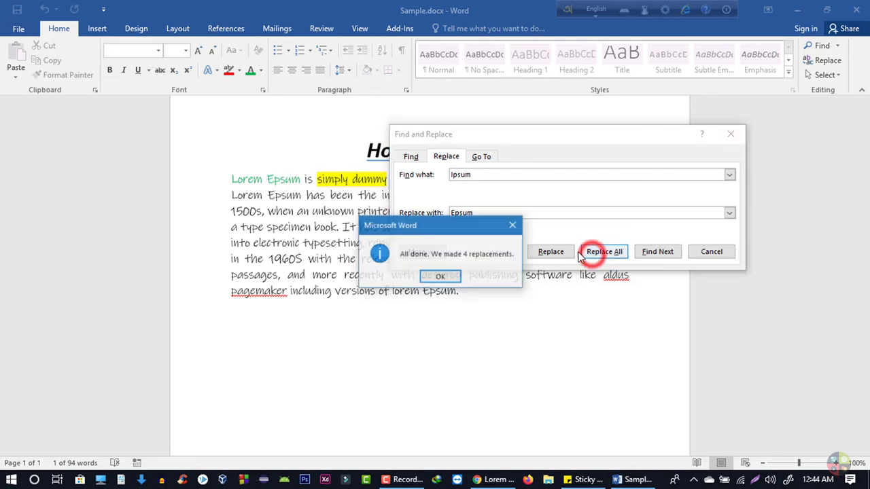
pyautogui.click(434, 279)
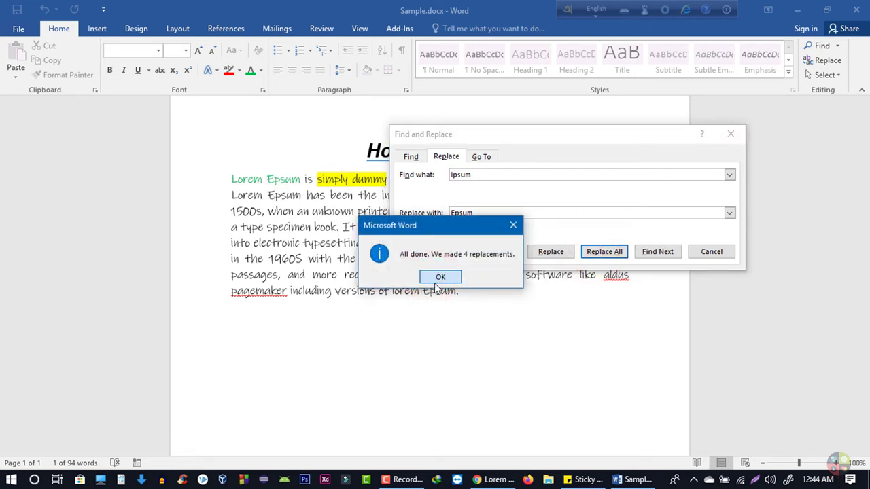
pyautogui.click(435, 279)
pyautogui.click(709, 251)
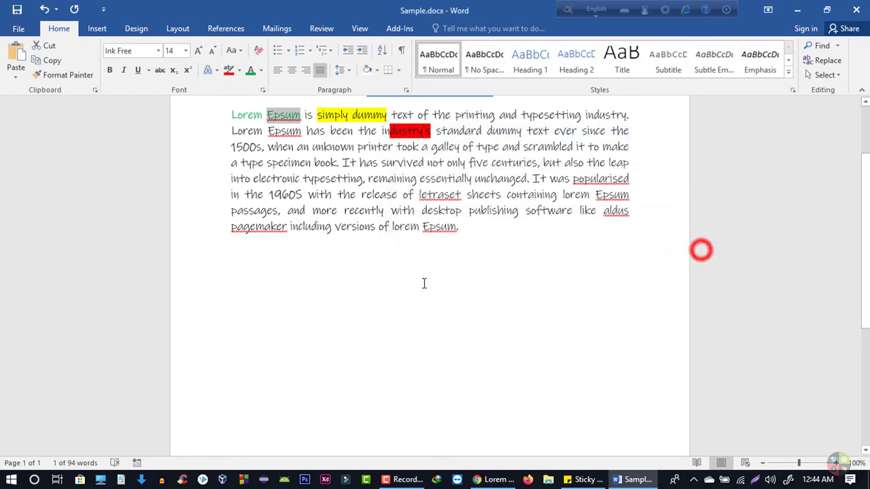
pyautogui.scroll(1, 424, 285)
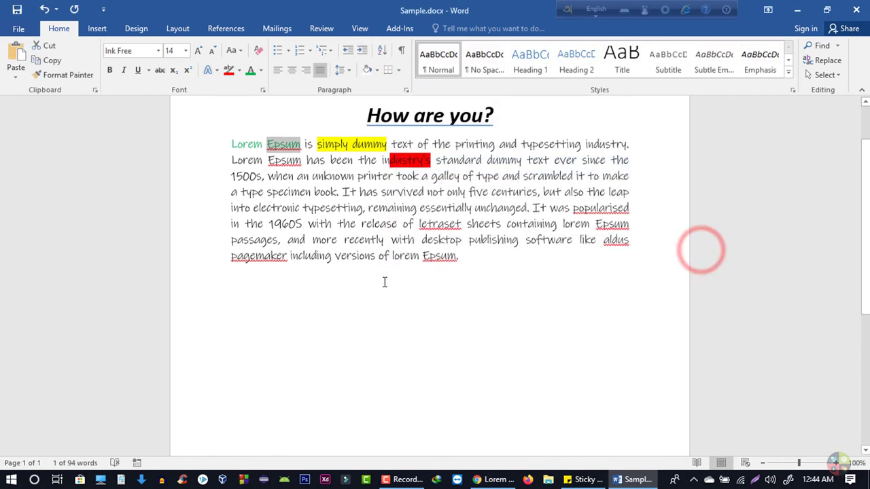
pyautogui.click(272, 146)
pyautogui.scroll(1, 472, 320)
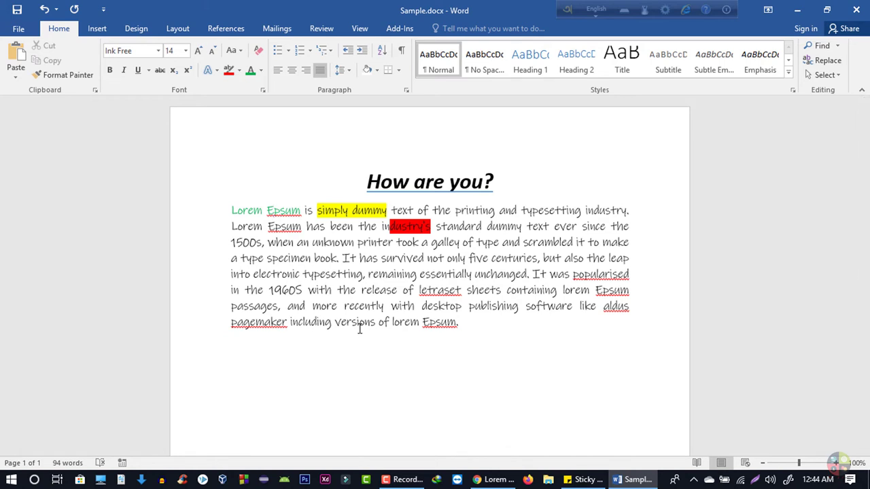
# Save a PDF copy named Sample.pdf to the Desktop, then minimise Word.
pyautogui.click(21, 29)
pyautogui.click(40, 159)
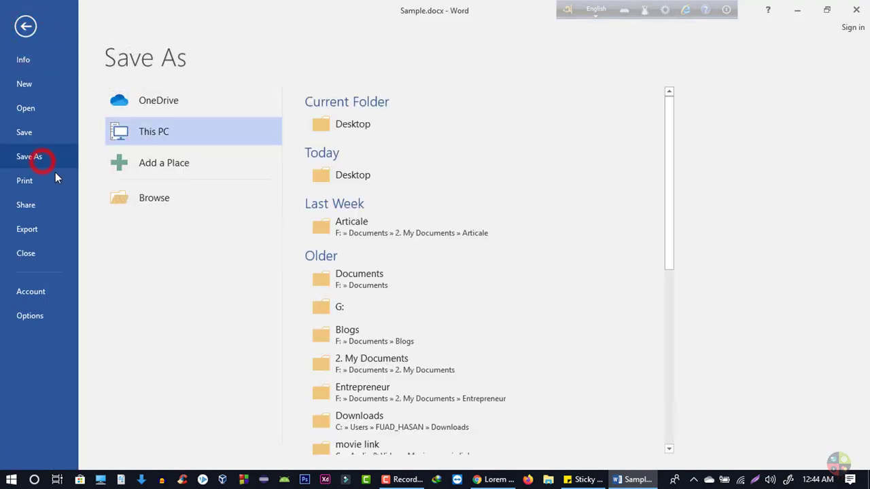
pyautogui.click(170, 138)
pyautogui.click(166, 121)
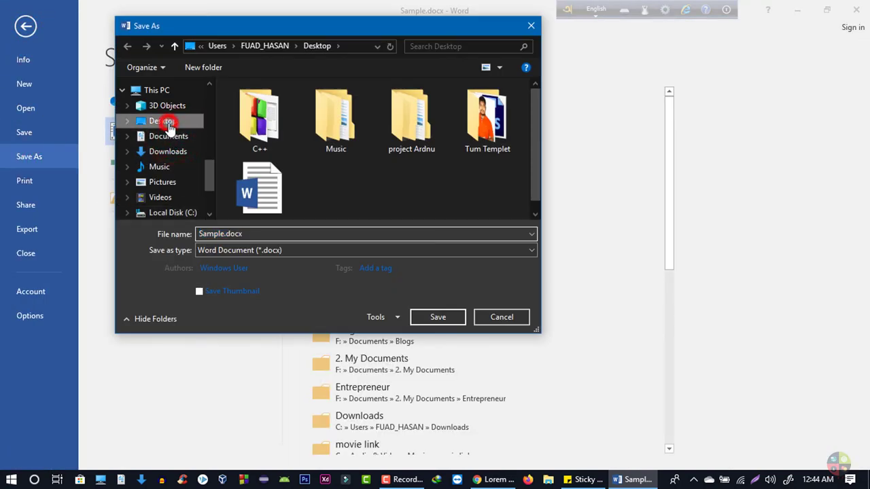
pyautogui.click(251, 251)
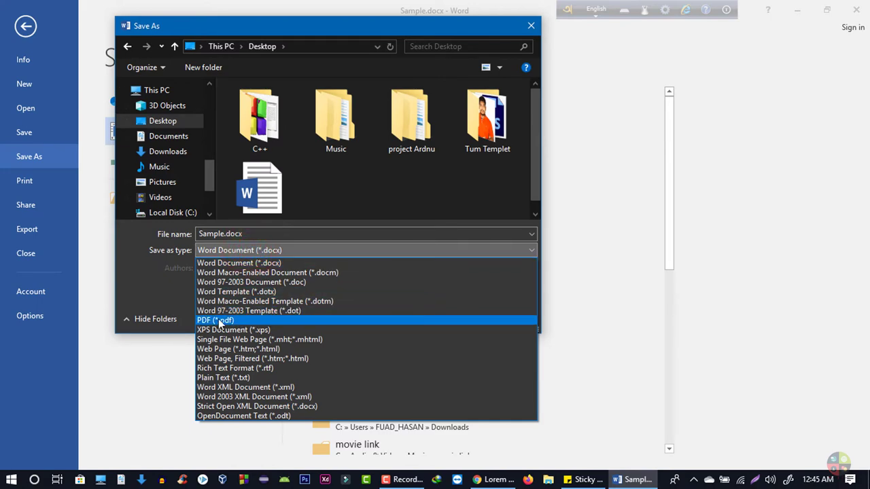
pyautogui.click(218, 319)
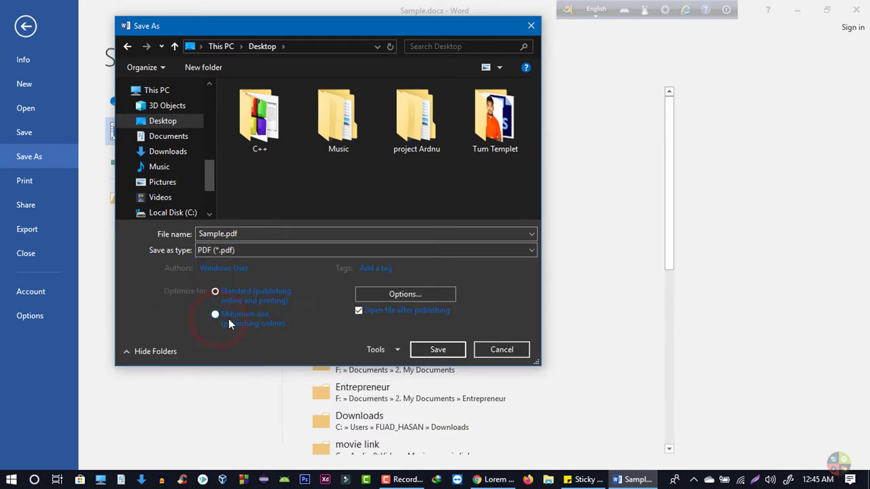
pyautogui.click(447, 350)
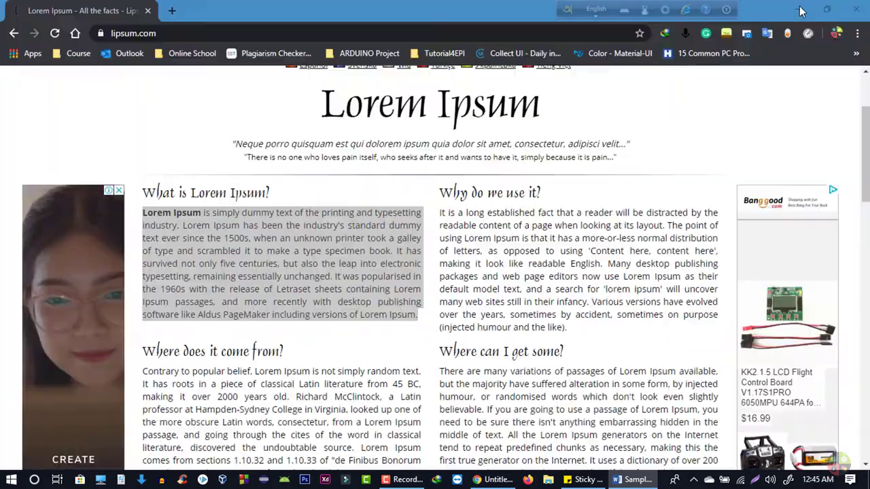
pyautogui.click(798, 9)
pyautogui.click(799, 11)
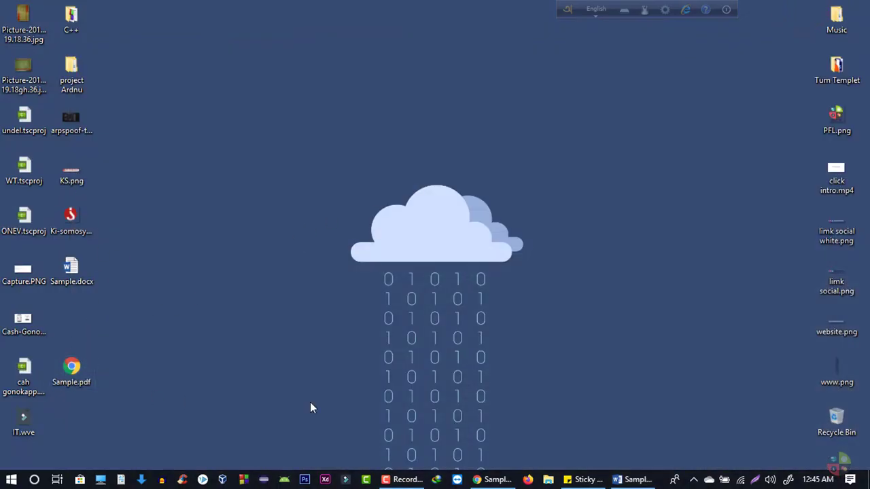
# Close the Sample.pdf tab in Chrome, minimise Chrome, and return to Sample.docx in Word.
pyautogui.click(494, 480)
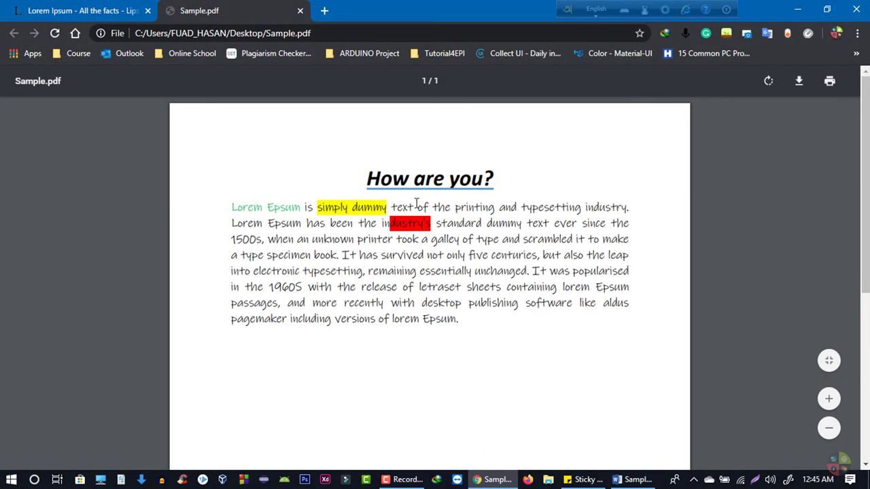
pyautogui.click(300, 10)
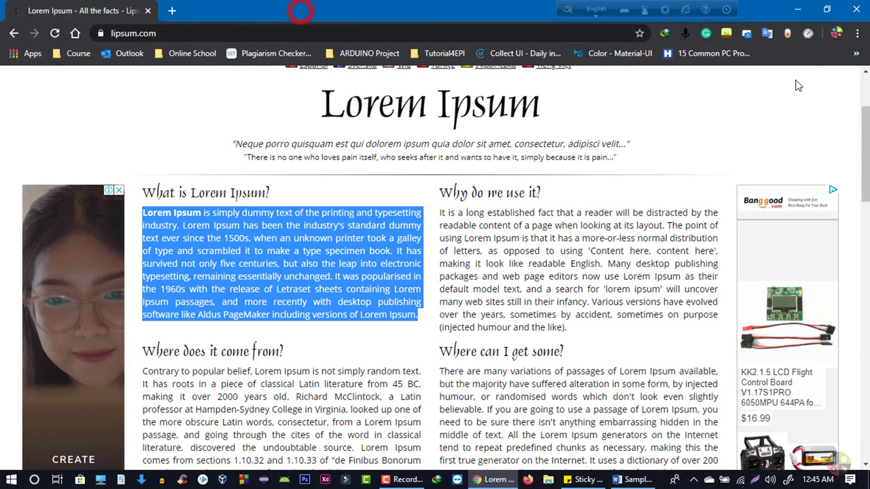
pyautogui.click(798, 9)
pyautogui.click(634, 480)
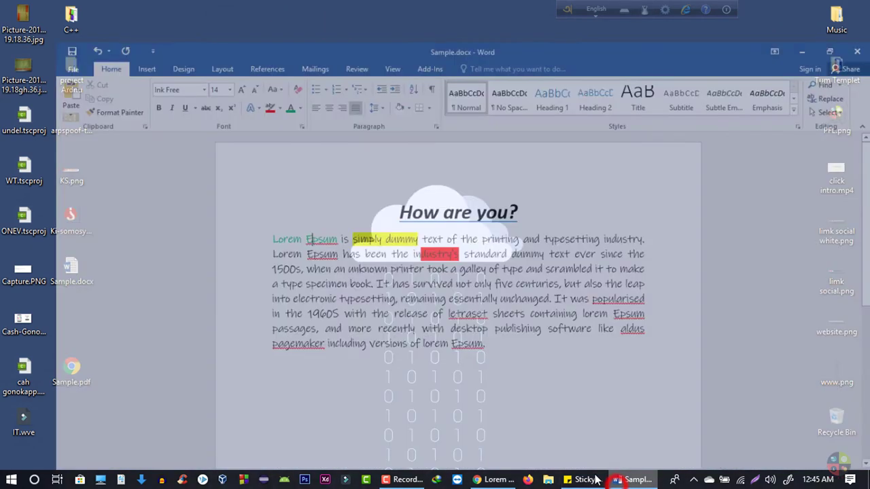
pyautogui.click(476, 348)
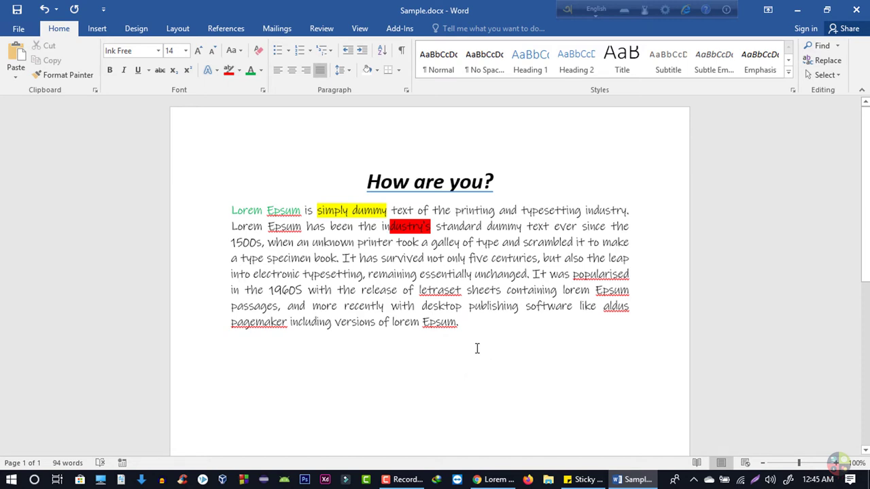
pyautogui.hotkey('ctrl', 'p')
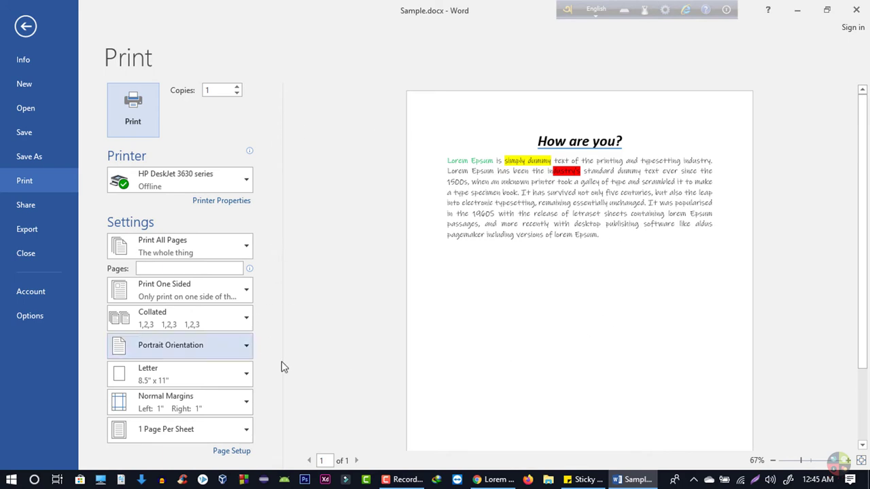
pyautogui.scroll(-2, 602, 270)
pyautogui.scroll(1, 571, 296)
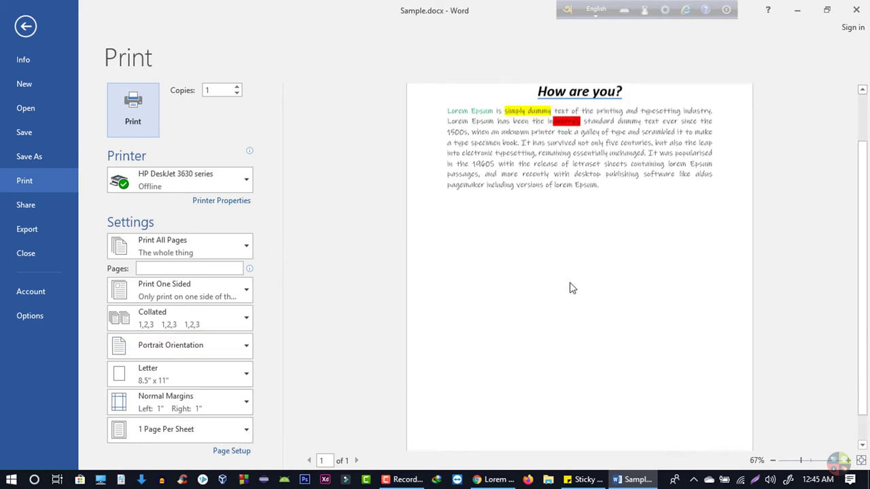
pyautogui.scroll(1, 571, 288)
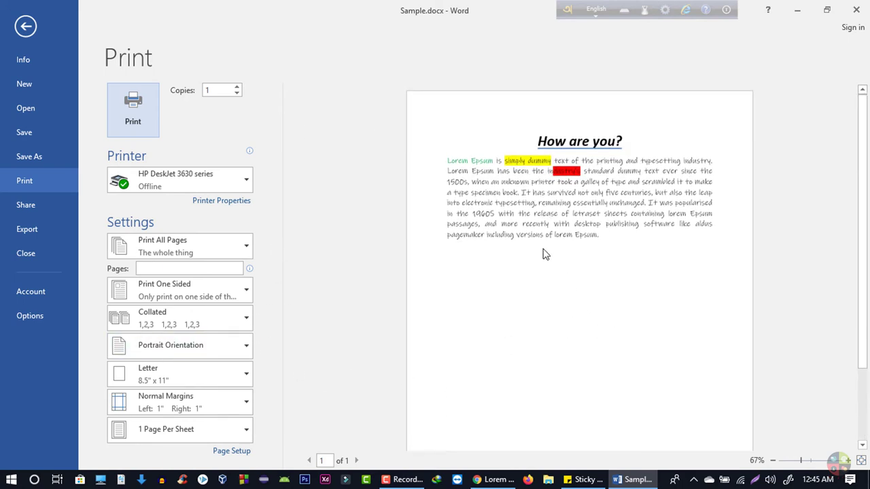
pyautogui.scroll(-2, 544, 238)
pyautogui.scroll(2, 562, 284)
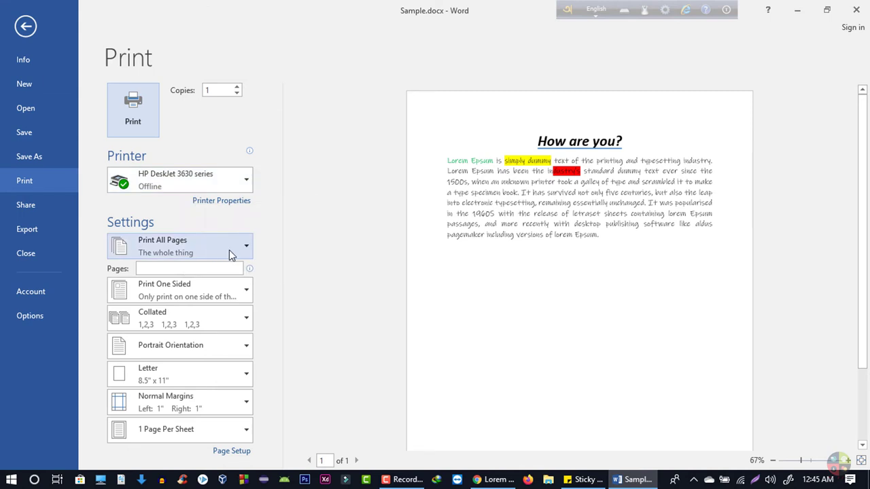
pyautogui.click(160, 255)
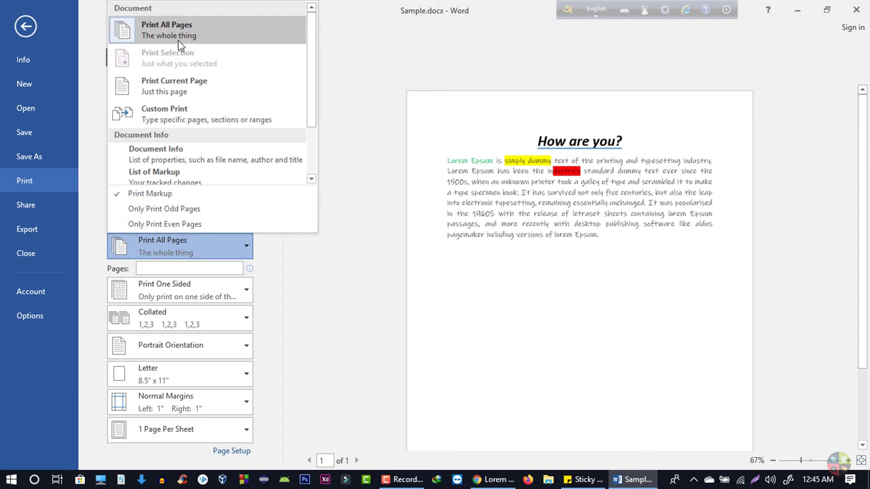
pyautogui.click(200, 82)
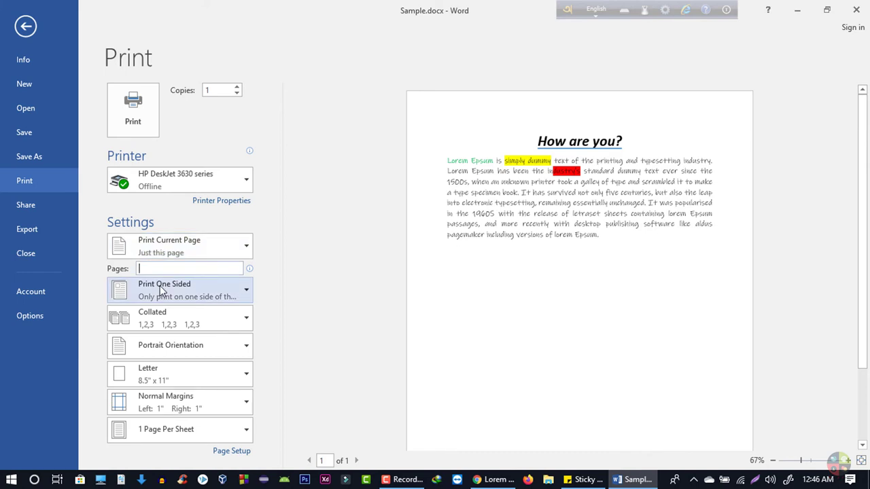
pyautogui.click(159, 374)
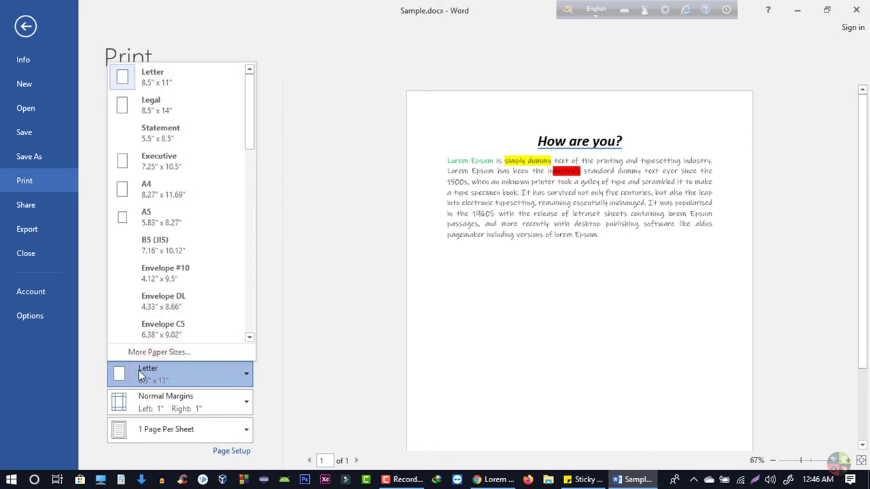
pyautogui.click(332, 212)
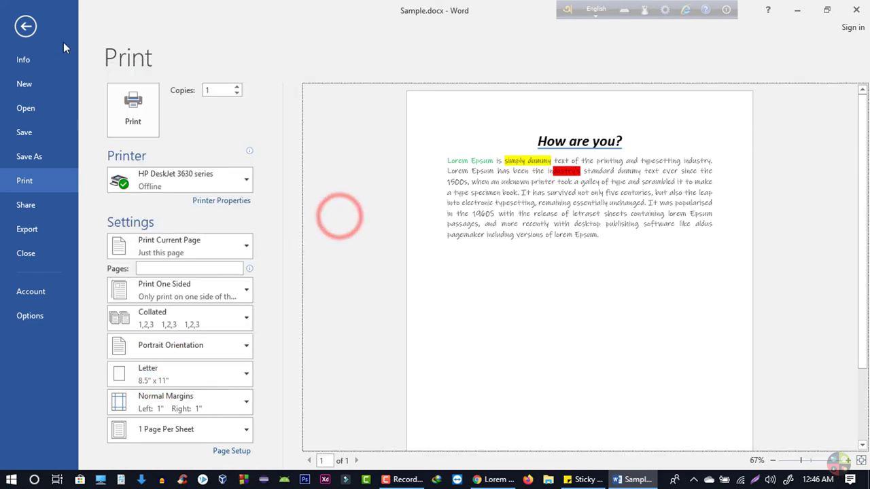
pyautogui.click(36, 29)
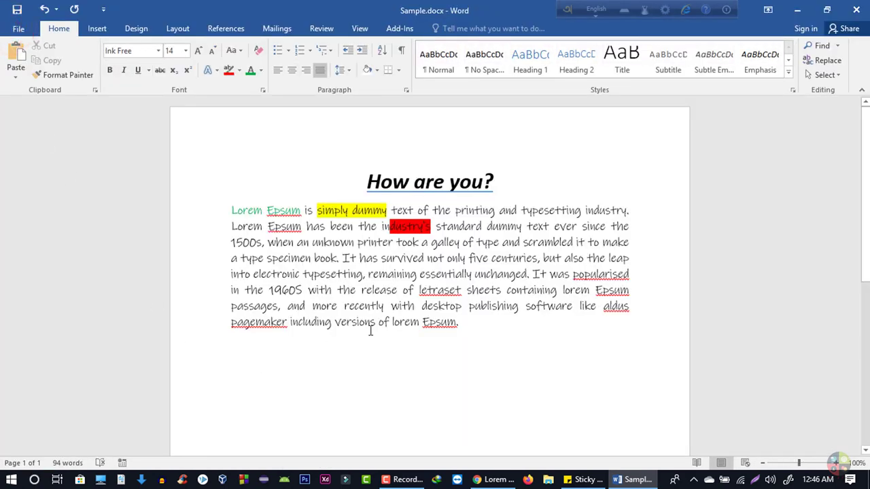
# Select the How are you? heading and its paragraph and delete them.
pyautogui.moveTo(464, 326); pyautogui.dragTo(249, 191)
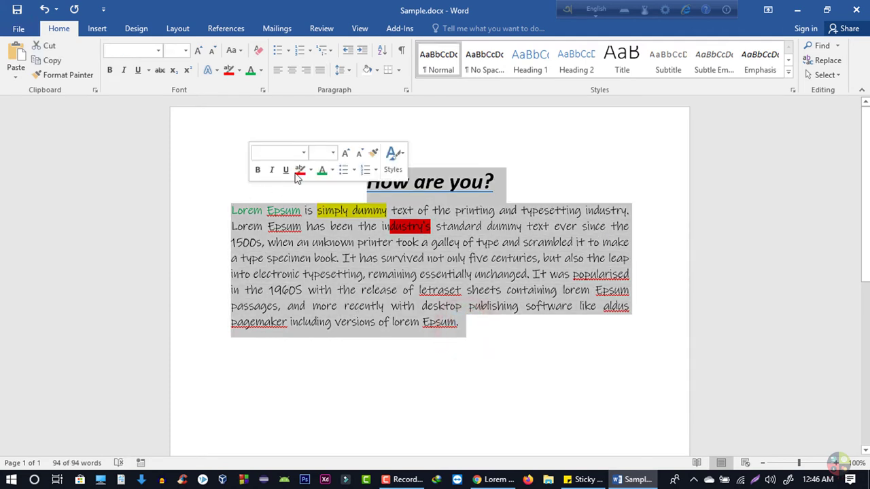
pyautogui.press('Delete')
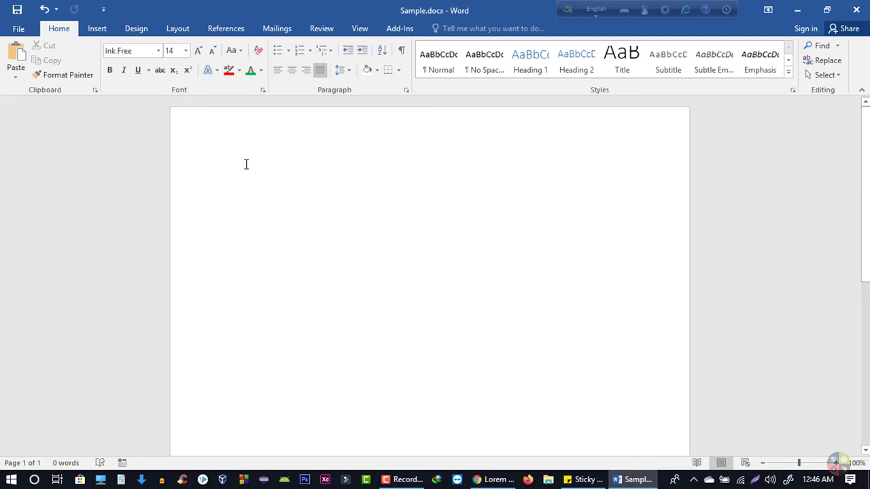
pyautogui.click(106, 34)
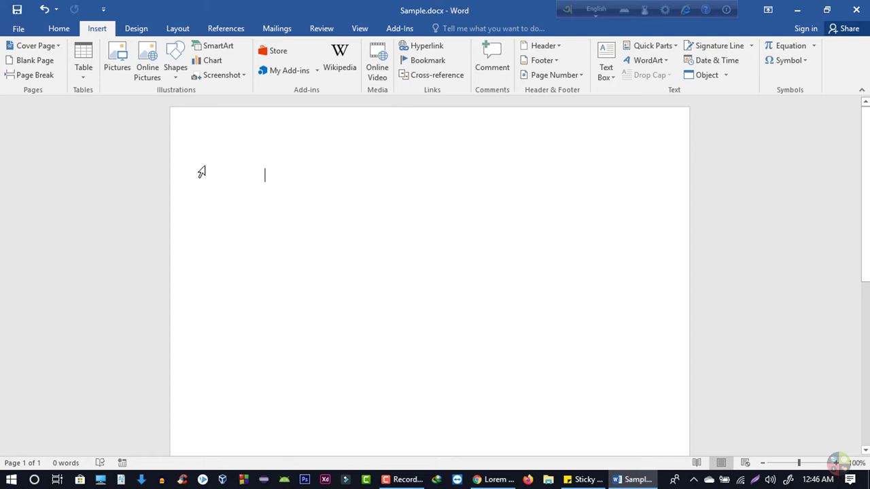
# Open the Table dropdown on the Insert ribbon to show the size grid.
pyautogui.click(89, 75)
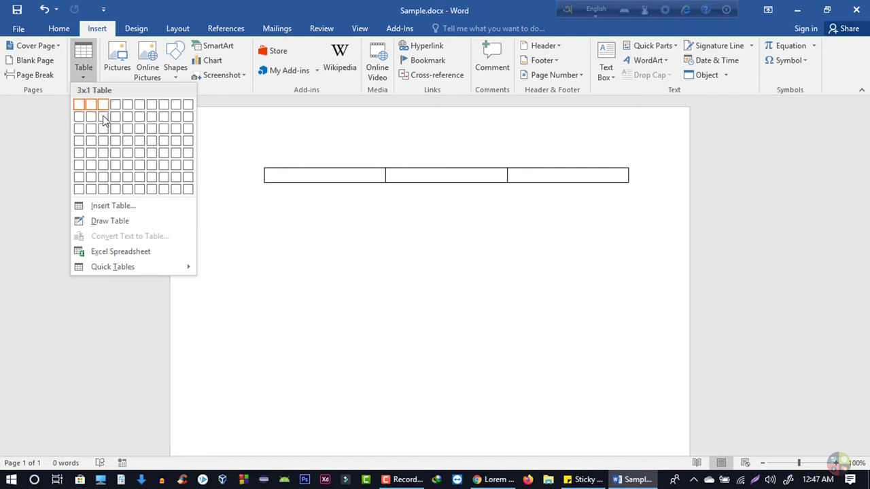
# Insert a 3x1 table and add a second row from its last cell.
pyautogui.click(102, 105)
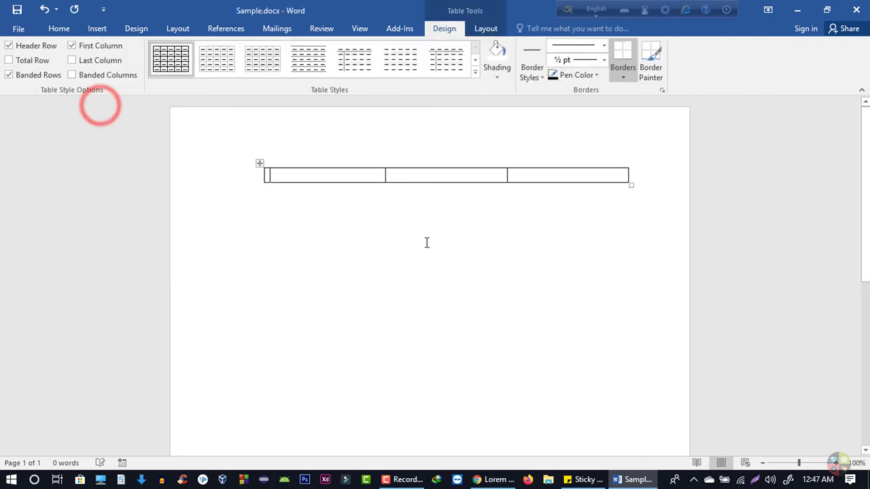
pyautogui.click(355, 174)
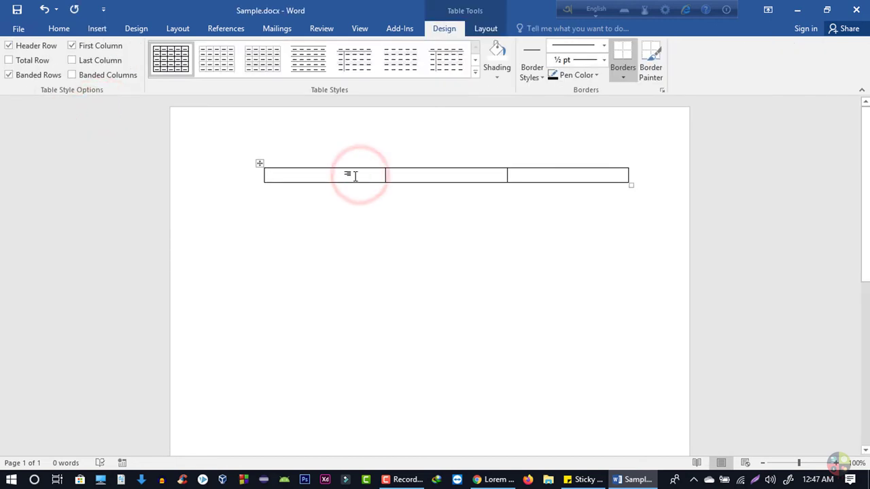
pyautogui.click(557, 176)
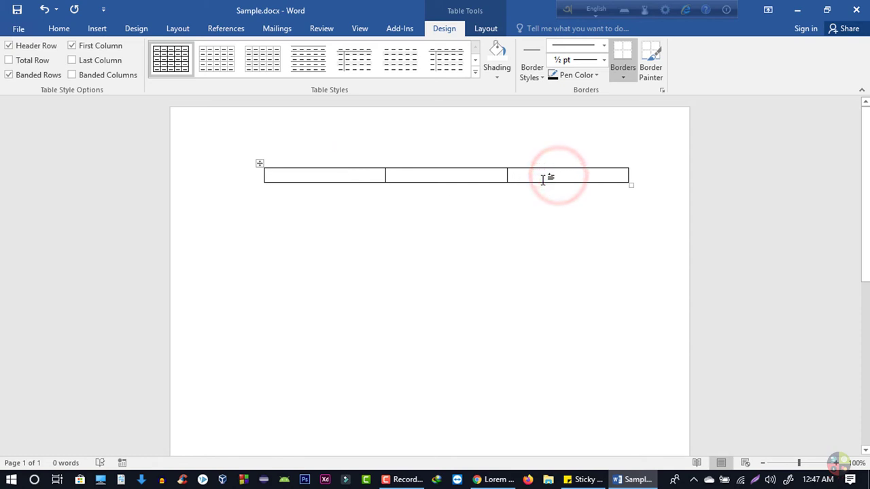
pyautogui.press('Tab')
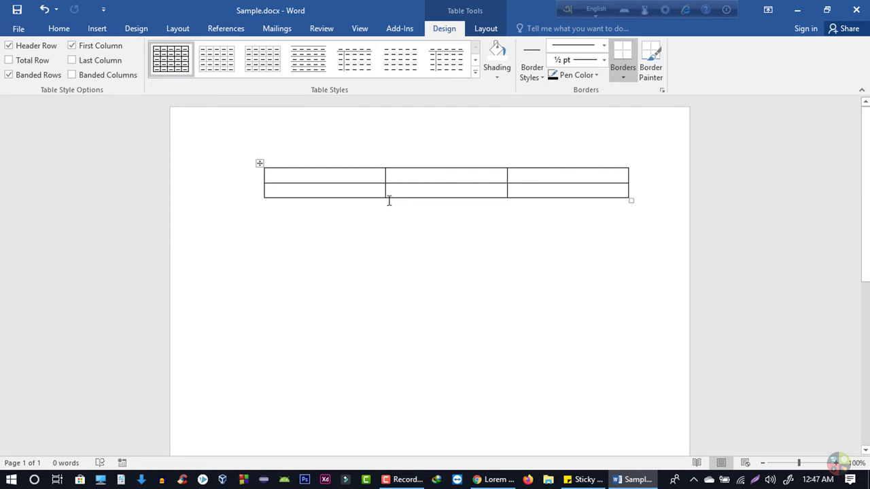
# Try several table styles, then undo back to the plain Table Grid style.
pyautogui.click(448, 60)
pyautogui.click(402, 60)
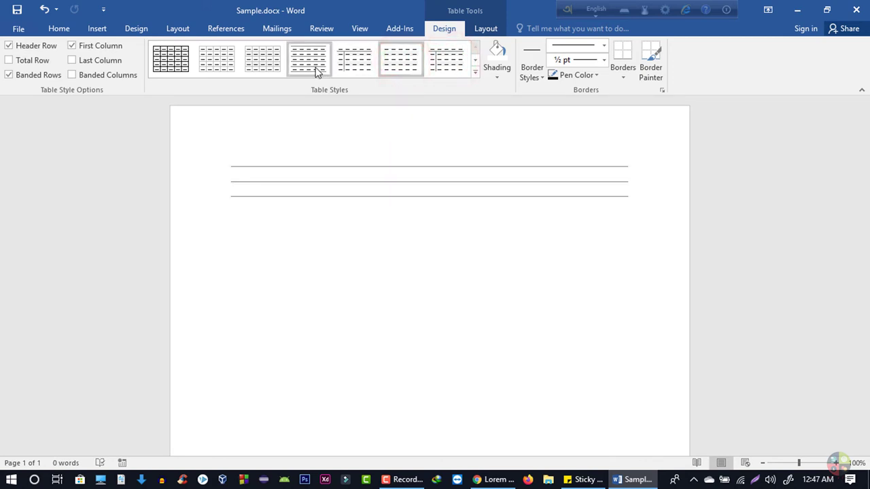
pyautogui.click(474, 73)
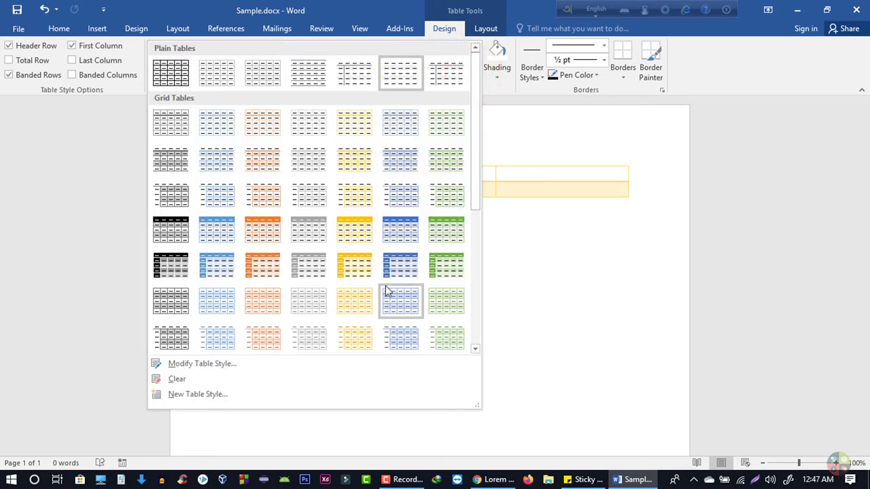
pyautogui.click(354, 229)
pyautogui.click(460, 235)
pyautogui.click(342, 176)
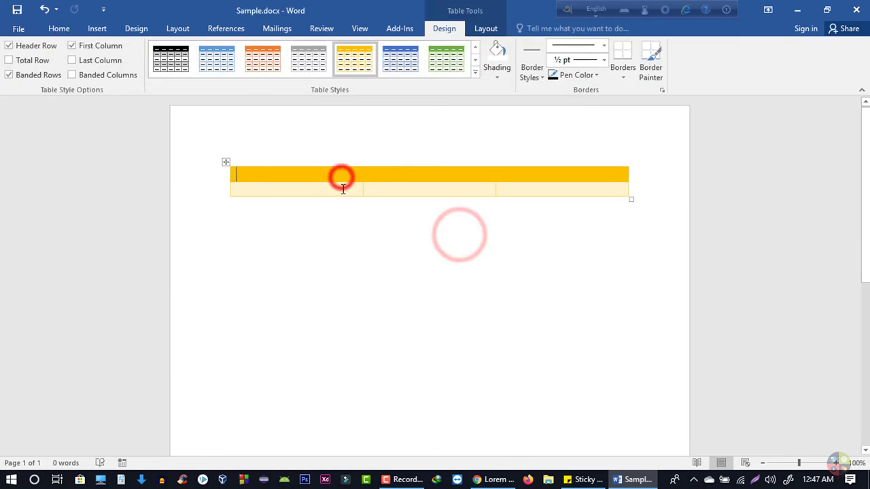
pyautogui.click(344, 189)
pyautogui.hotkey('ctrl', 'z')
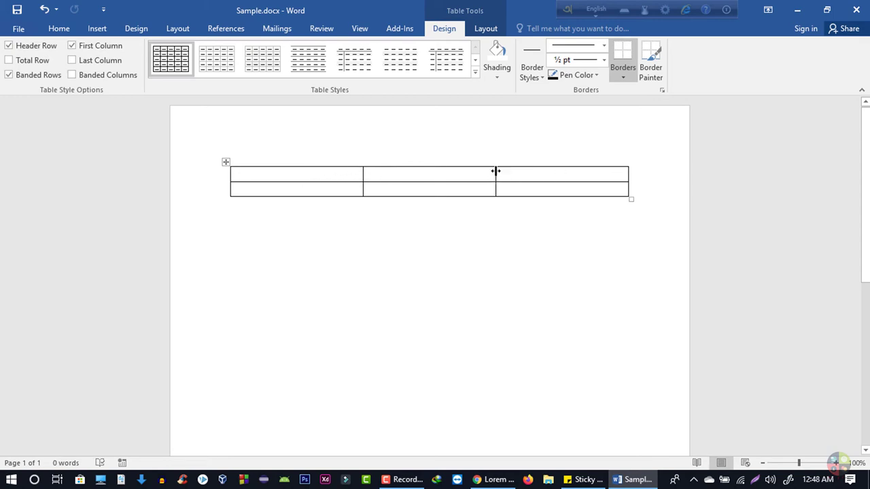
# Erase the vertical borders in the table's top row with the Eraser.
pyautogui.click(498, 29)
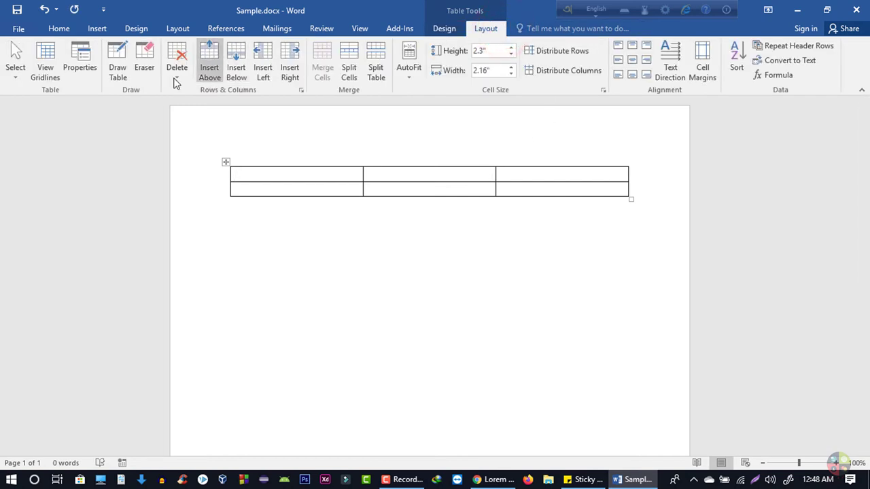
pyautogui.click(144, 58)
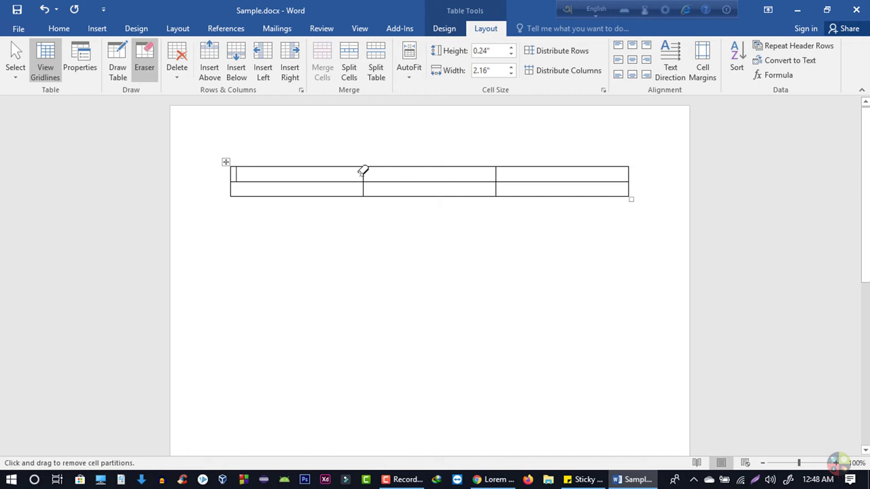
pyautogui.click(363, 172)
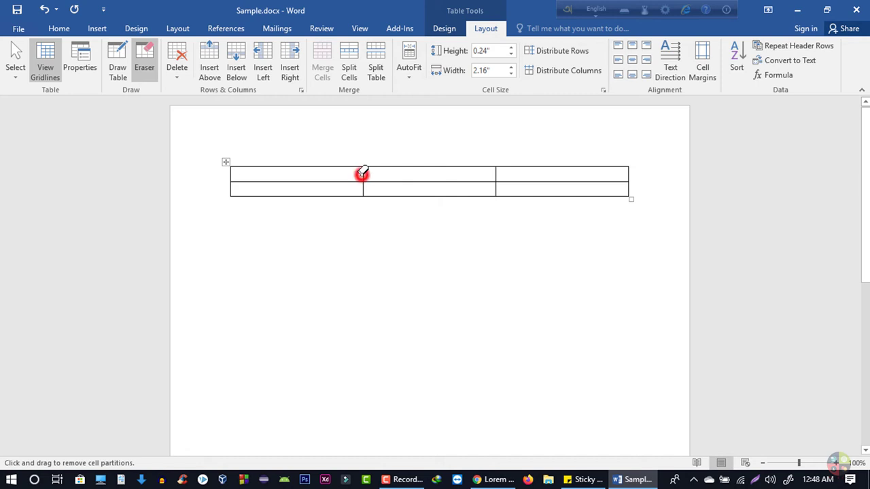
pyautogui.click(497, 174)
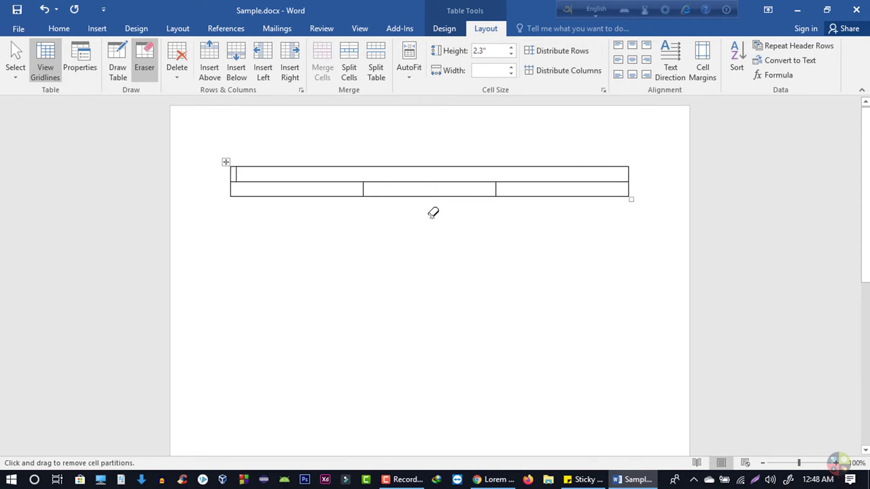
# Redraw a top-row divider with Draw Table so the third cell stays separate.
pyautogui.click(119, 65)
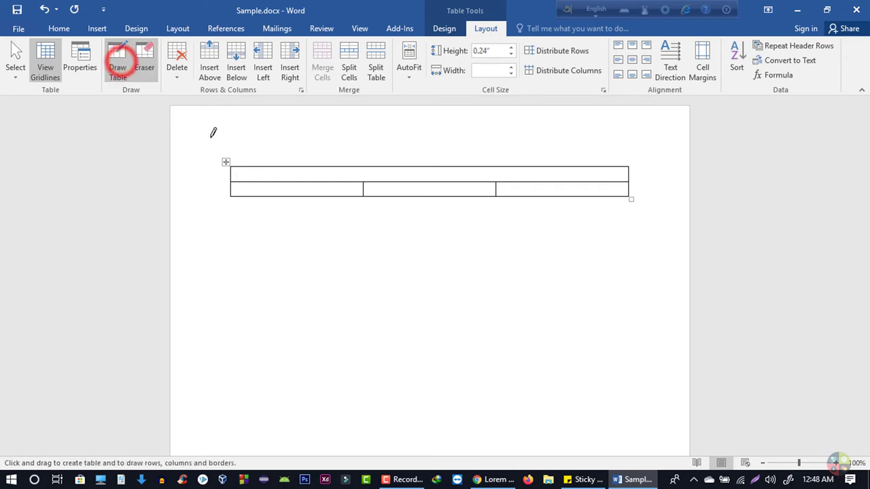
pyautogui.click(299, 166)
pyautogui.moveTo(299, 167); pyautogui.dragTo(297, 196)
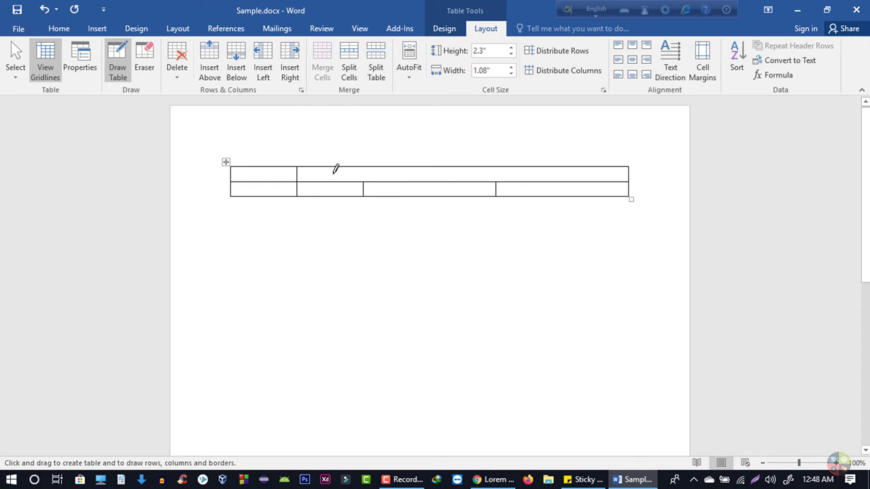
pyautogui.moveTo(335, 168); pyautogui.dragTo(340, 194)
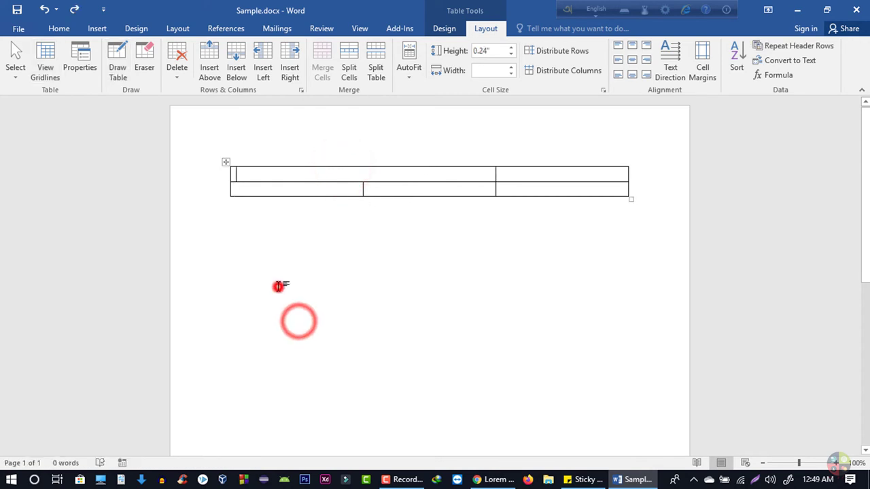
# Select the table and choose the double-line border style.
pyautogui.click(278, 286)
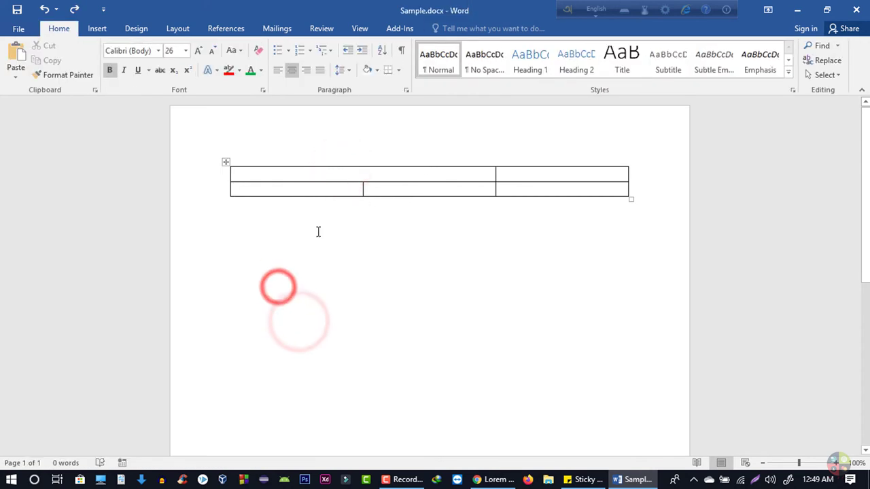
pyautogui.click(226, 164)
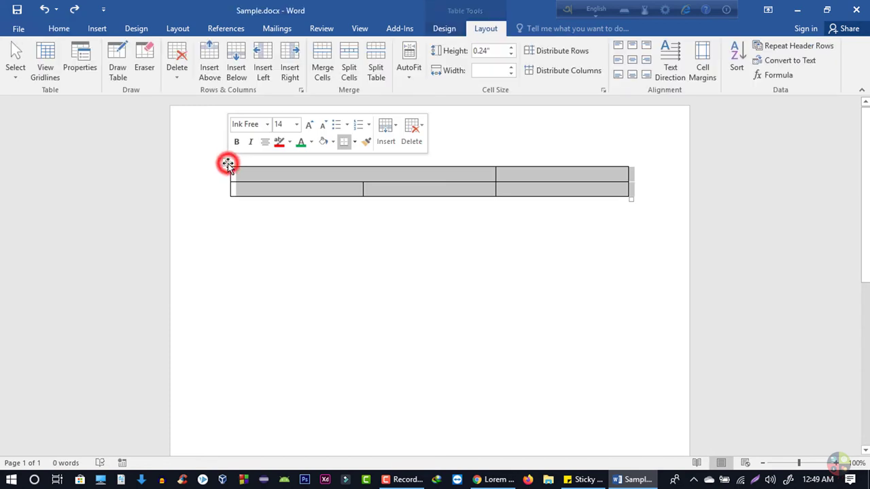
pyautogui.click(455, 31)
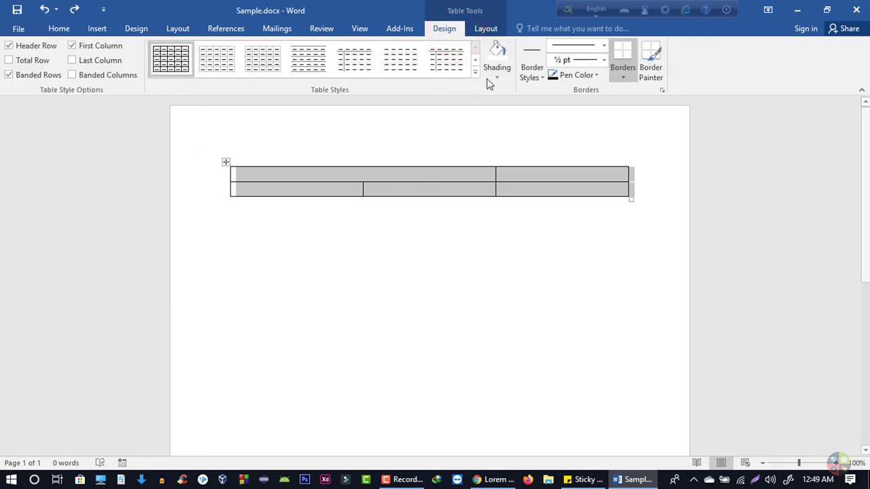
pyautogui.click(524, 75)
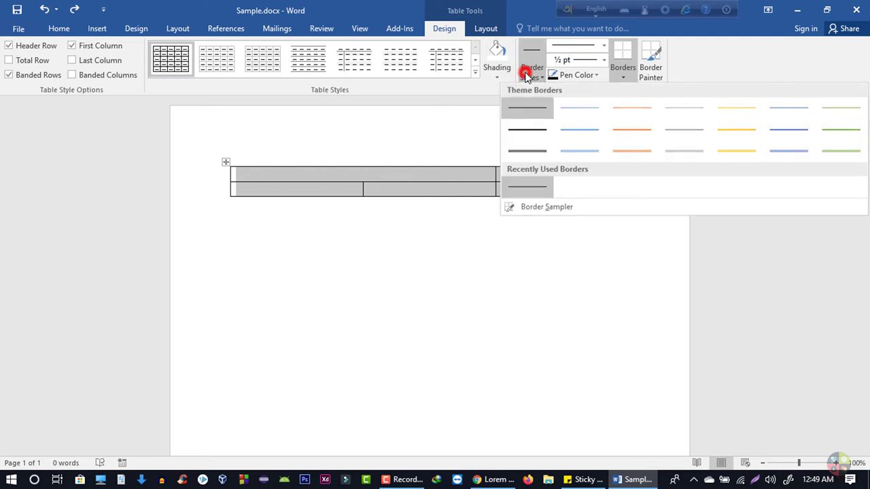
pyautogui.click(528, 150)
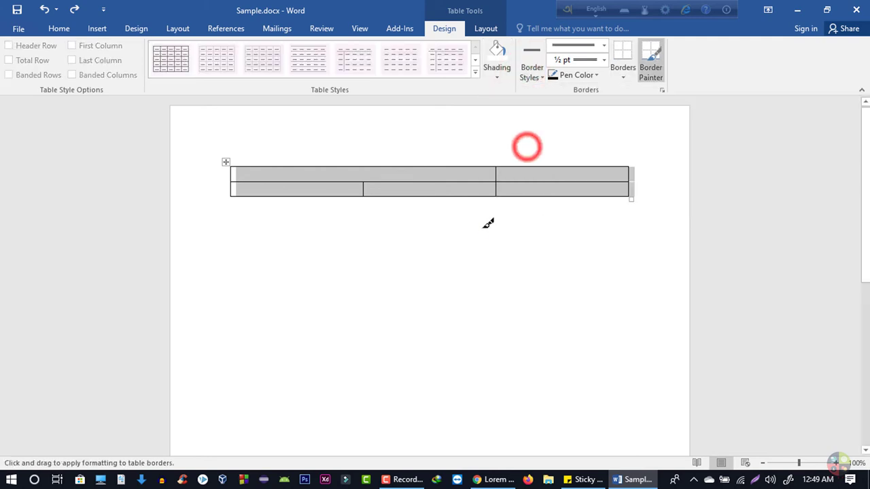
# Paint the top-row divider as a double line and resize the table narrower and taller.
pyautogui.click(484, 224)
pyautogui.click(482, 195)
pyautogui.click(482, 182)
pyautogui.click(535, 181)
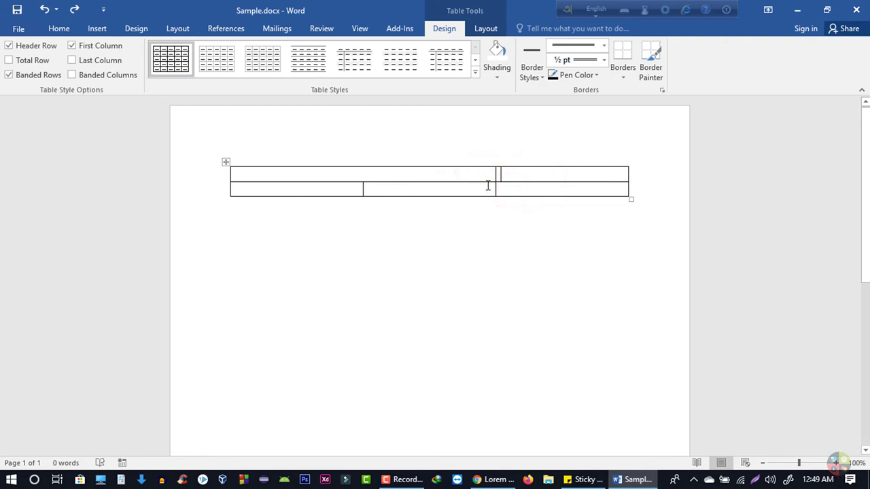
pyautogui.moveTo(226, 161)
pyautogui.mouseDown()
pyautogui.moveTo(252, 167)
pyautogui.moveTo(234, 184)
pyautogui.moveTo(224, 178)
pyautogui.moveTo(252, 204)
pyautogui.moveTo(249, 227)
pyautogui.moveTo(215, 233)
pyautogui.moveTo(208, 221)
pyautogui.moveTo(226, 167)
pyautogui.mouseUp()
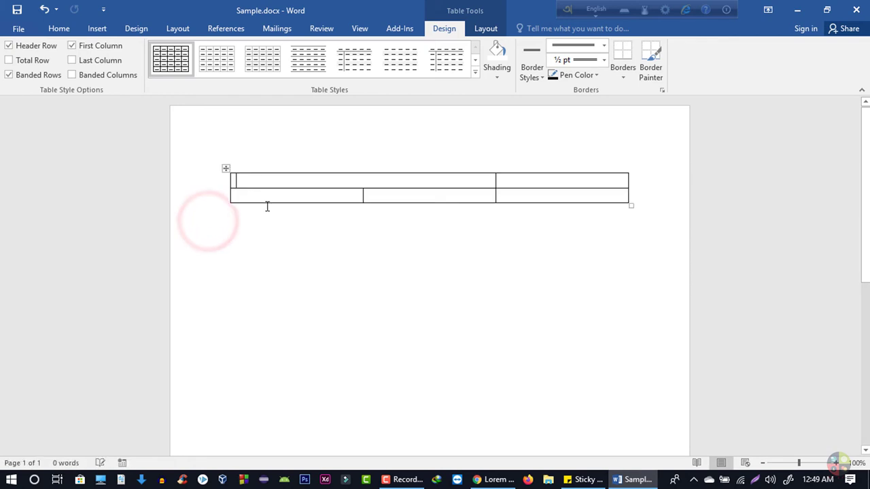
pyautogui.moveTo(630, 206); pyautogui.dragTo(497, 260)
# Undo the resize and format all table cells bold, italic, in Calibri.
pyautogui.hotkey('ctrl', 'z')
pyautogui.click(58, 31)
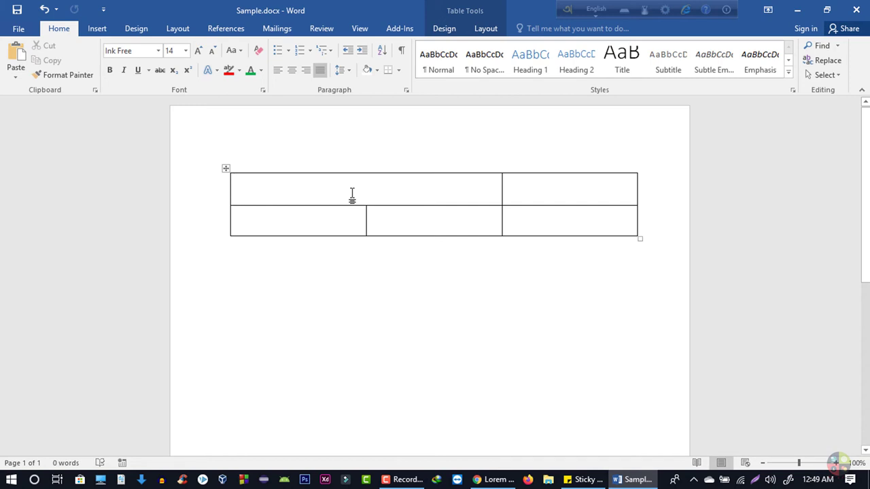
pyautogui.moveTo(247, 189); pyautogui.dragTo(605, 235)
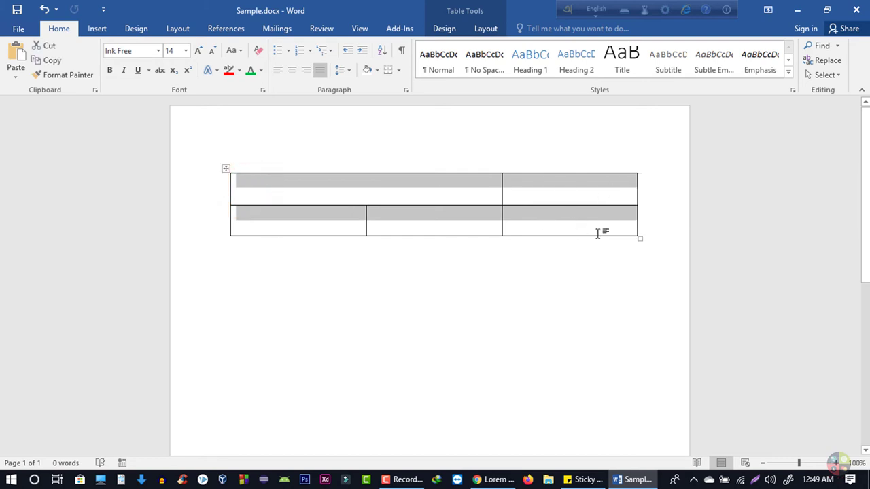
pyautogui.click(108, 71)
pyautogui.click(124, 71)
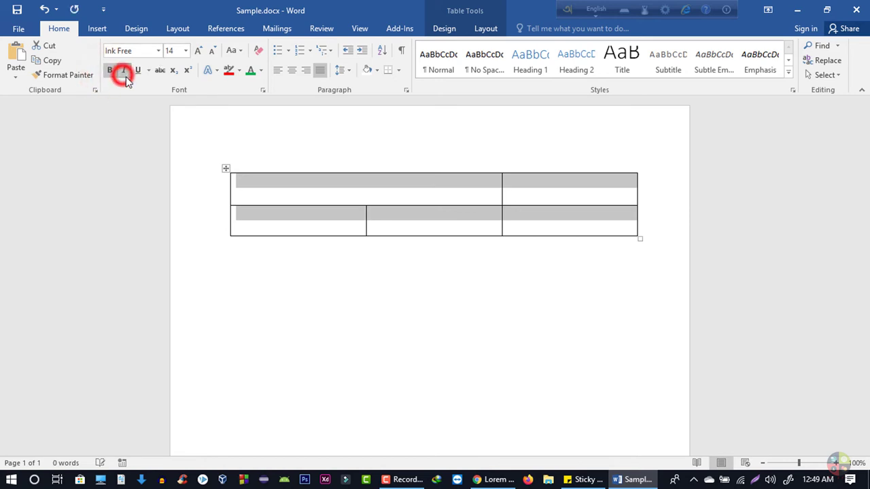
pyautogui.click(158, 50)
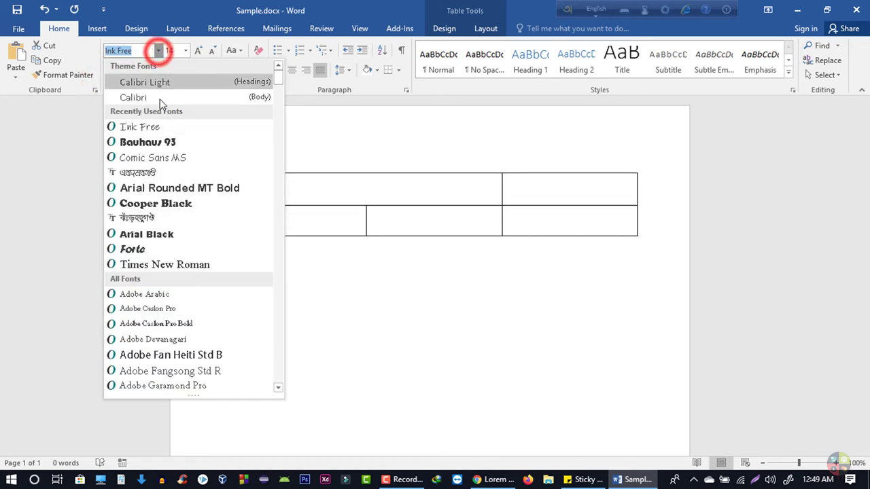
pyautogui.click(160, 97)
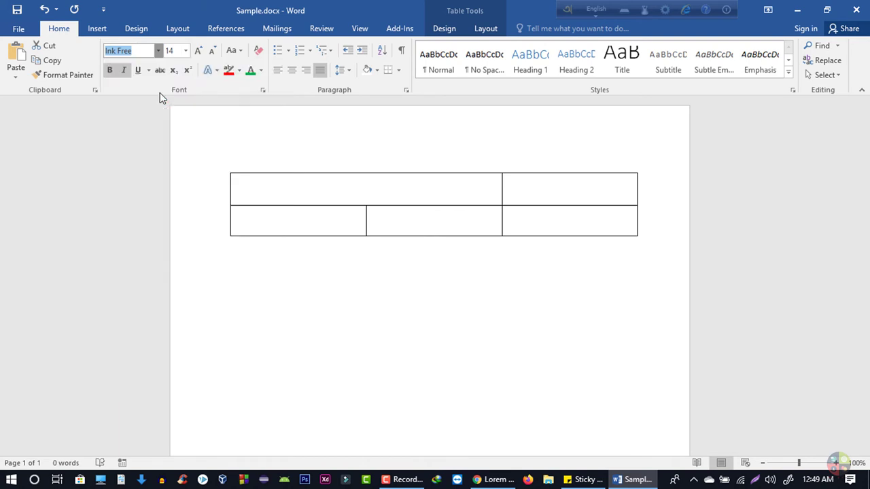
# Fill several cells with sample text, then select and delete the whole table.
pyautogui.click(351, 204)
pyautogui.write('dafsf')
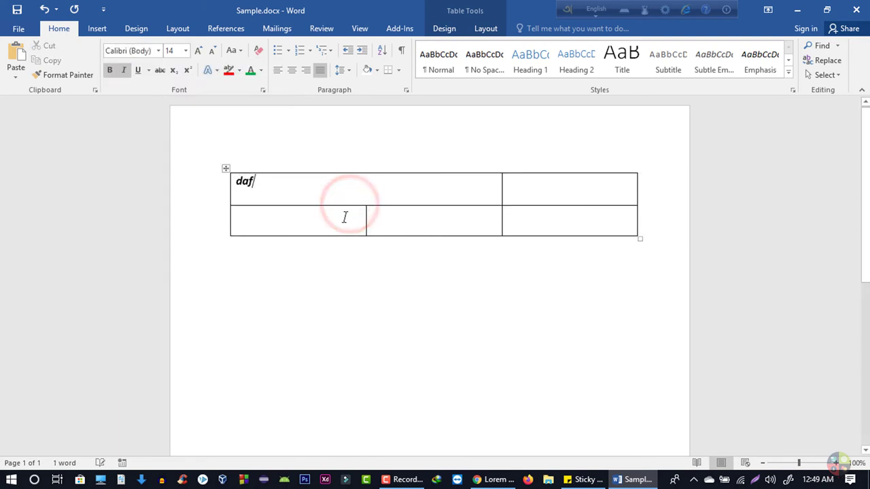
pyautogui.click(342, 221)
pyautogui.write('sfsfsfsfs')
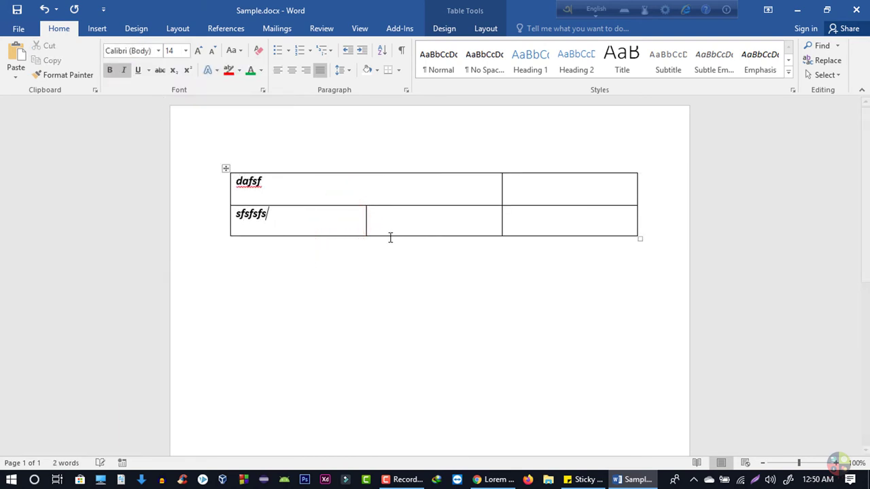
pyautogui.click(402, 228)
pyautogui.write('sfsfsf')
pyautogui.click(534, 223)
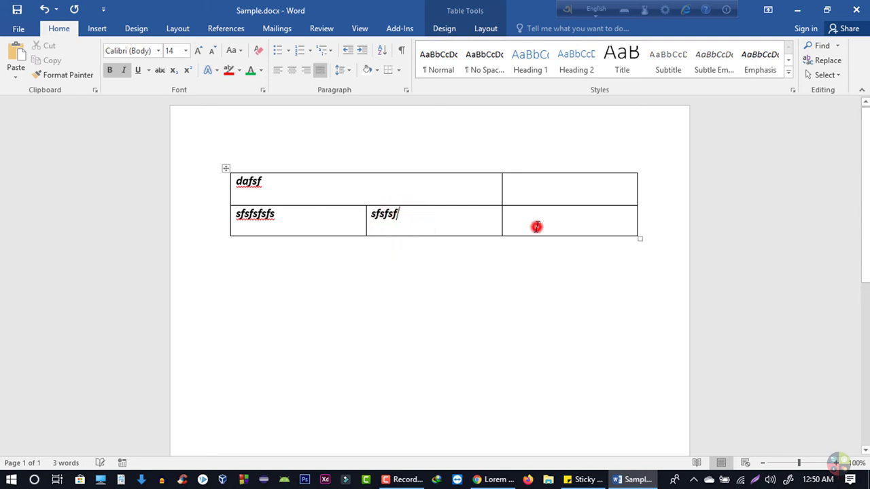
pyautogui.click(548, 196)
pyautogui.write('sfsfsf')
pyautogui.click(540, 230)
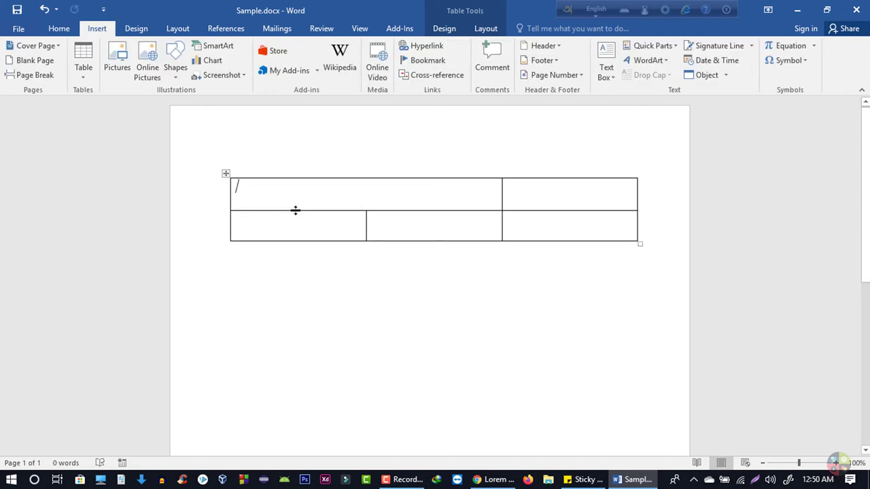
pyautogui.click(228, 175)
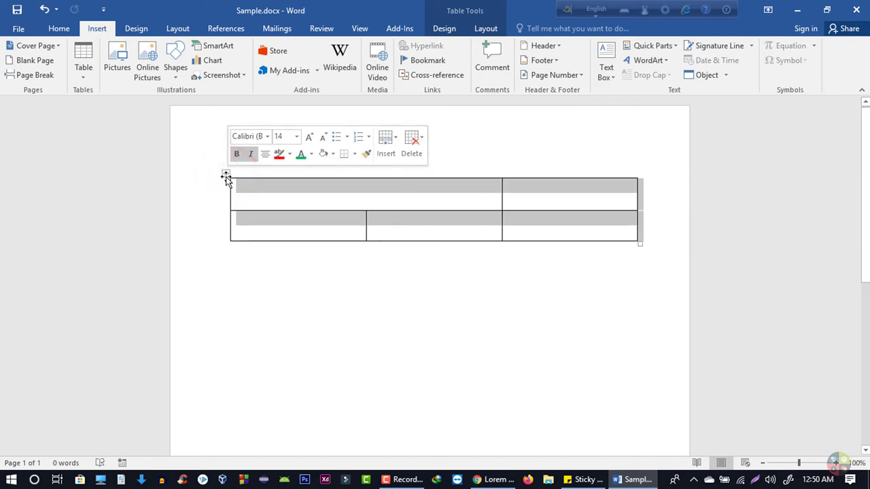
pyautogui.press('BackSpace')
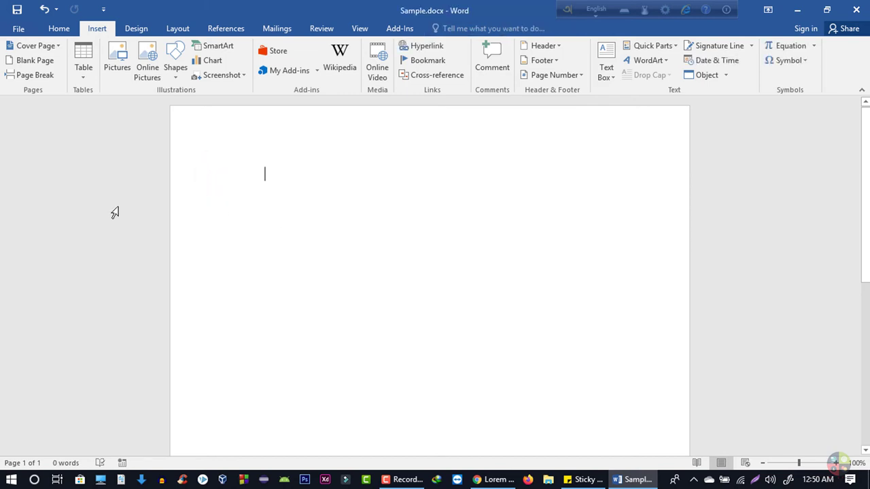
# Return to the Home ribbon and place the caret on the empty page.
pyautogui.click(61, 28)
pyautogui.click(239, 237)
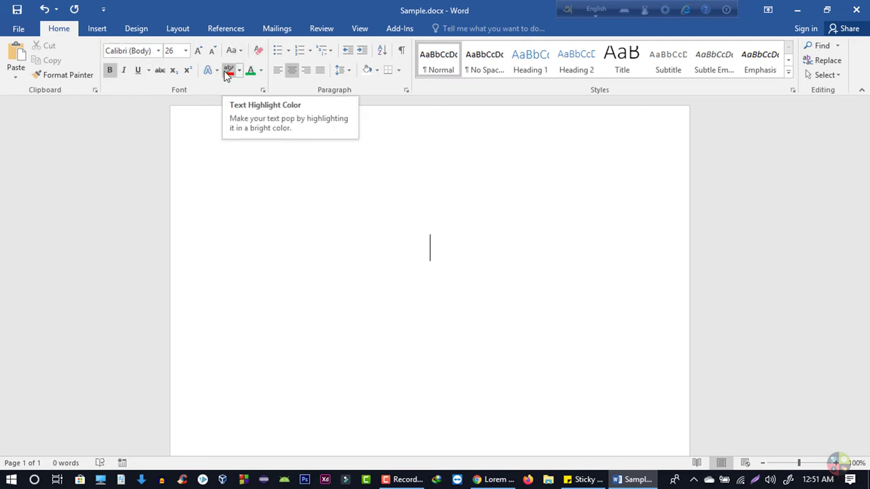
pyautogui.click(16, 30)
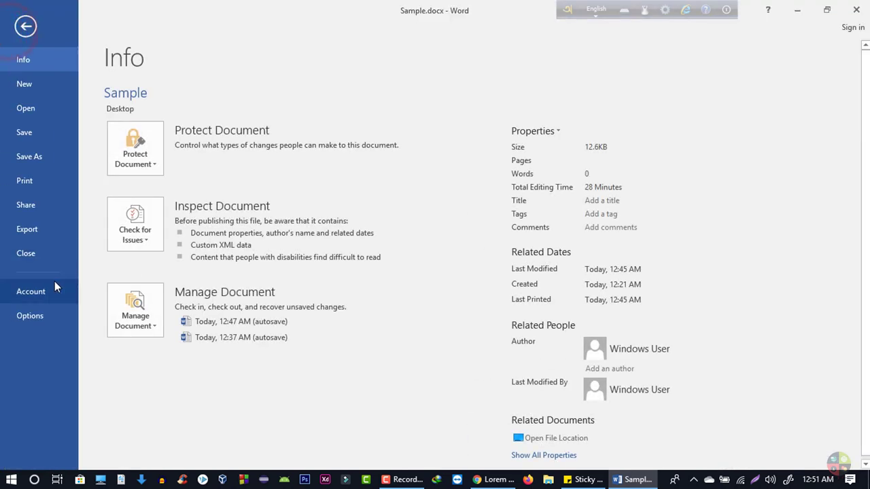
pyautogui.click(33, 313)
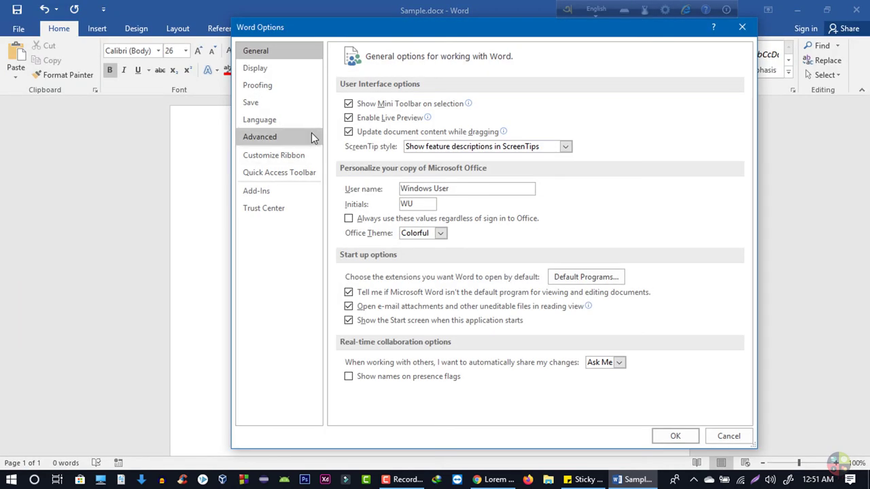
pyautogui.click(403, 33)
pyautogui.moveTo(391, 33); pyautogui.dragTo(369, 26)
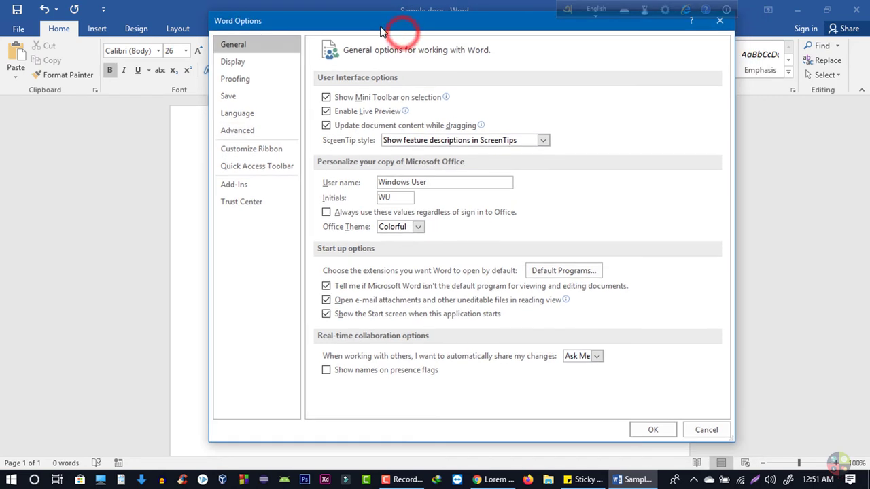
pyautogui.click(417, 226)
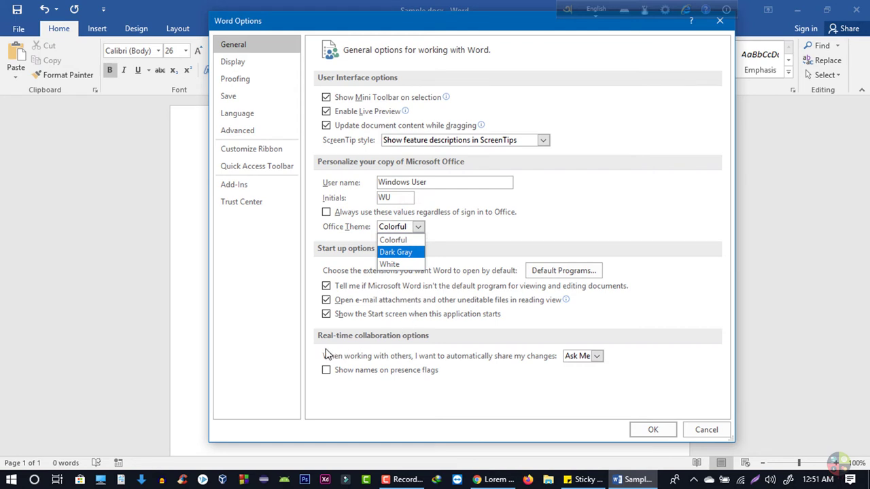
pyautogui.click(293, 328)
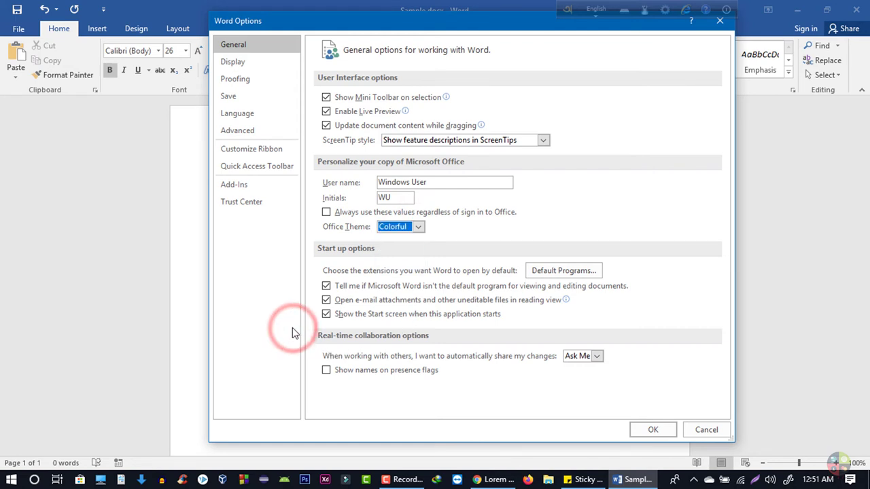
pyautogui.click(267, 151)
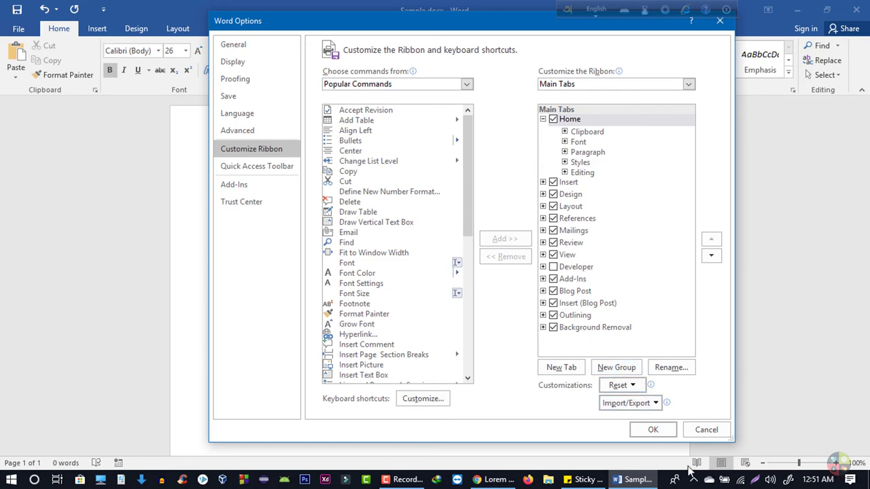
pyautogui.click(694, 431)
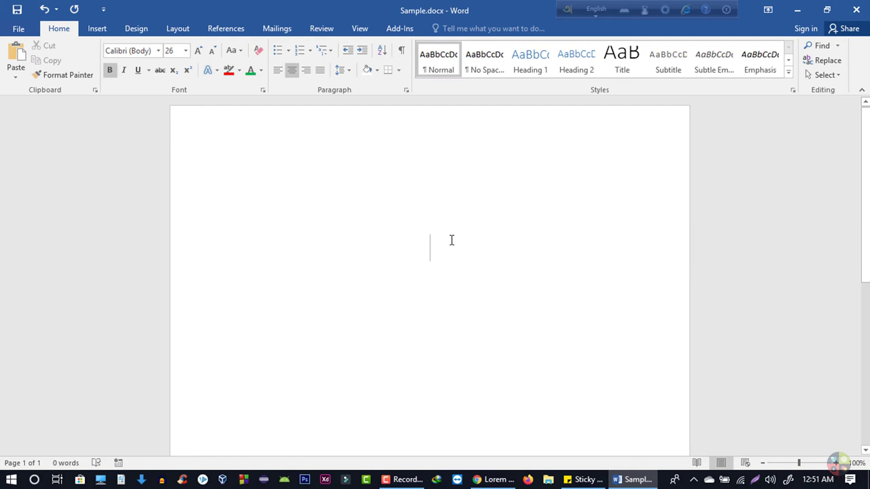
# Open Custom Margins in Page Setup from the Margins presets and cancel without changing anything.
pyautogui.click(250, 152)
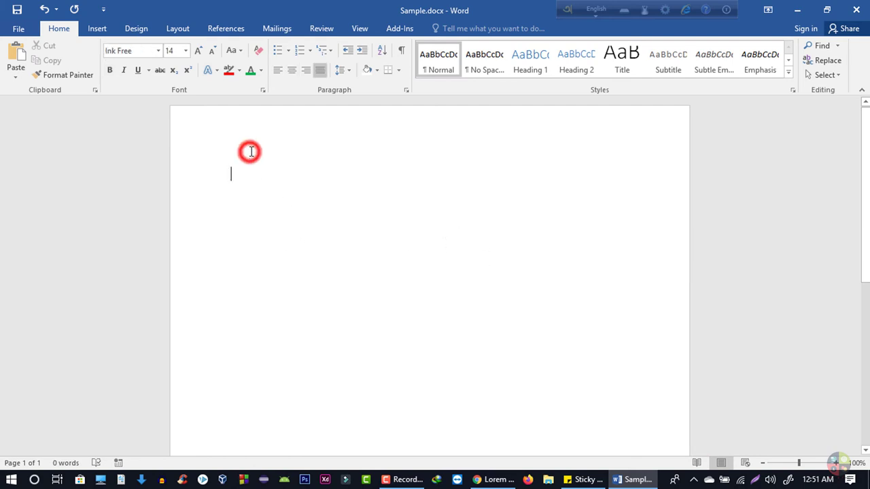
pyautogui.click(179, 30)
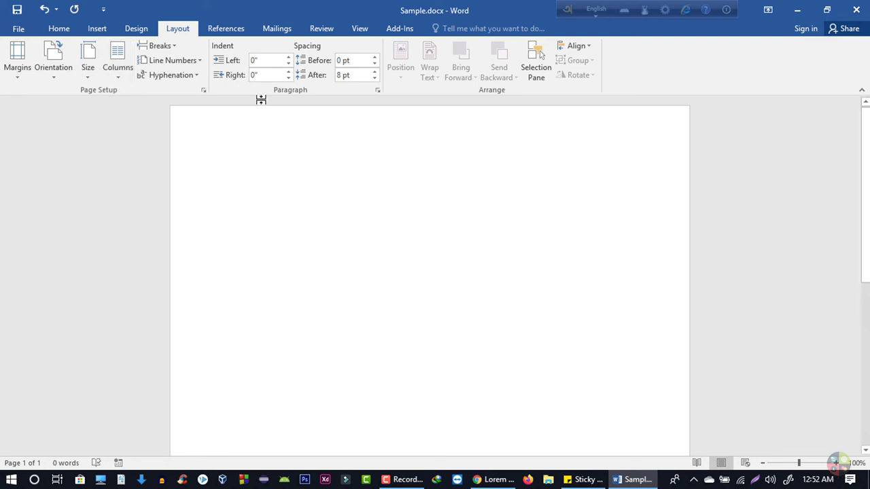
pyautogui.click(22, 72)
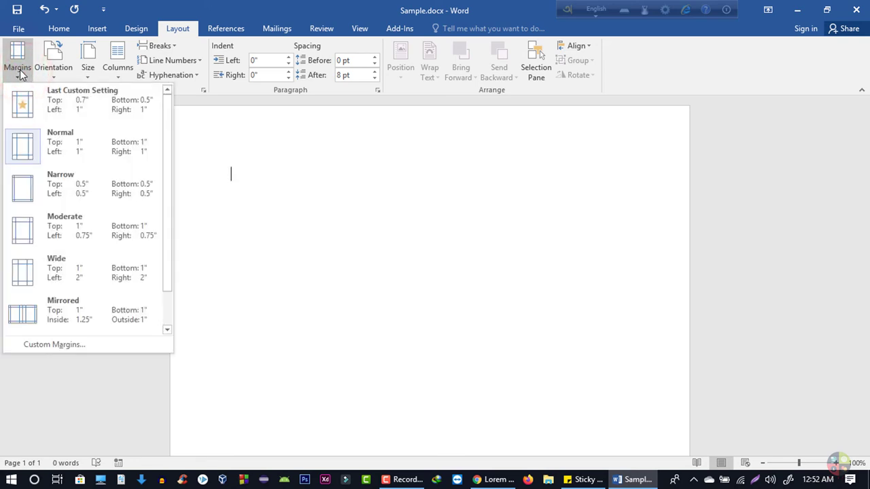
pyautogui.click(20, 70)
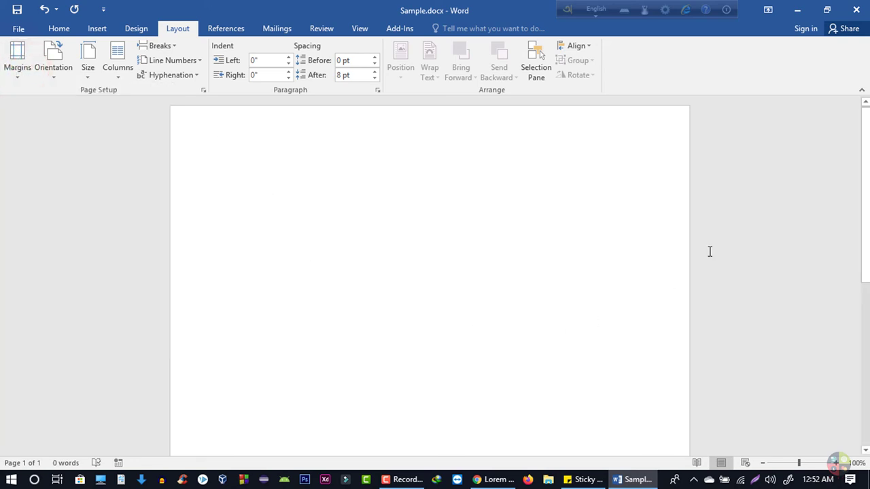
pyautogui.scroll(-2, 461, 293)
pyautogui.scroll(2, 462, 295)
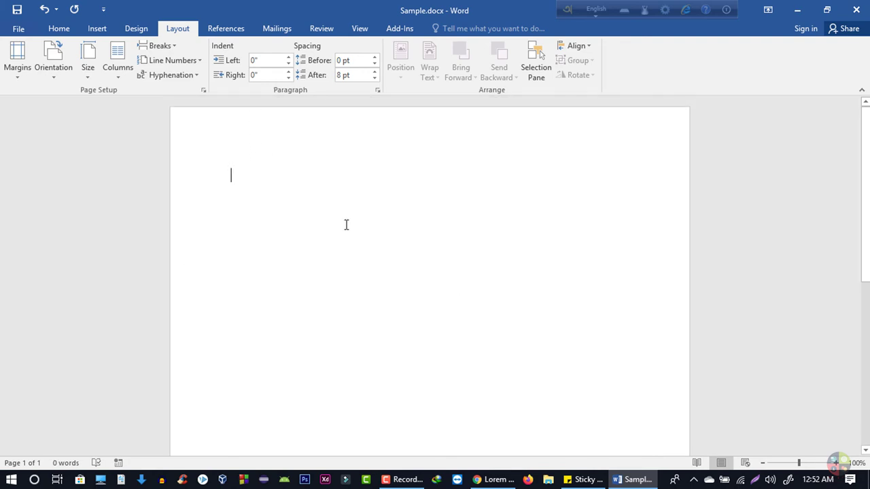
pyautogui.scroll(-1, 666, 230)
pyautogui.click(17, 62)
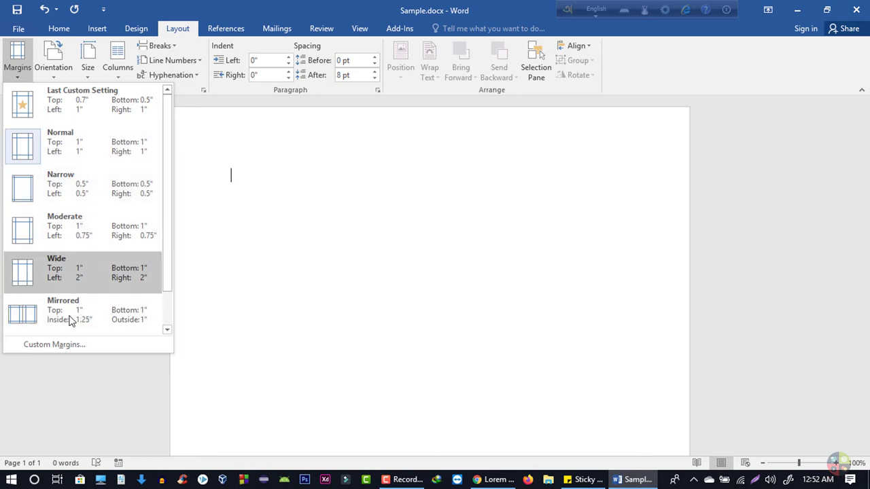
pyautogui.click(92, 345)
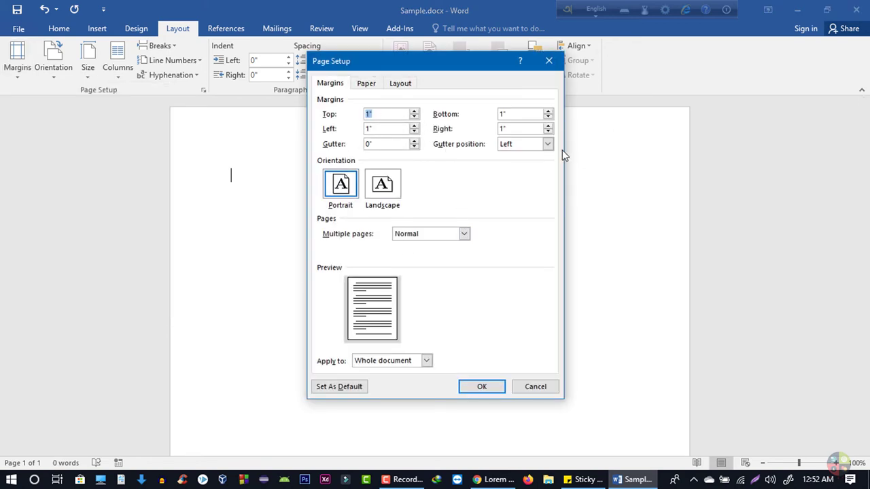
pyautogui.click(547, 388)
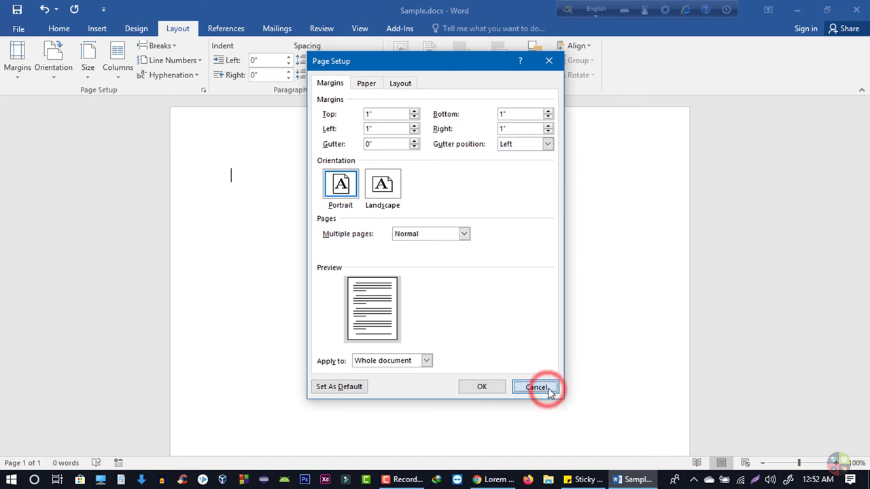
# Switch the blank page's orientation to Landscape.
pyautogui.scroll(-2, 299, 274)
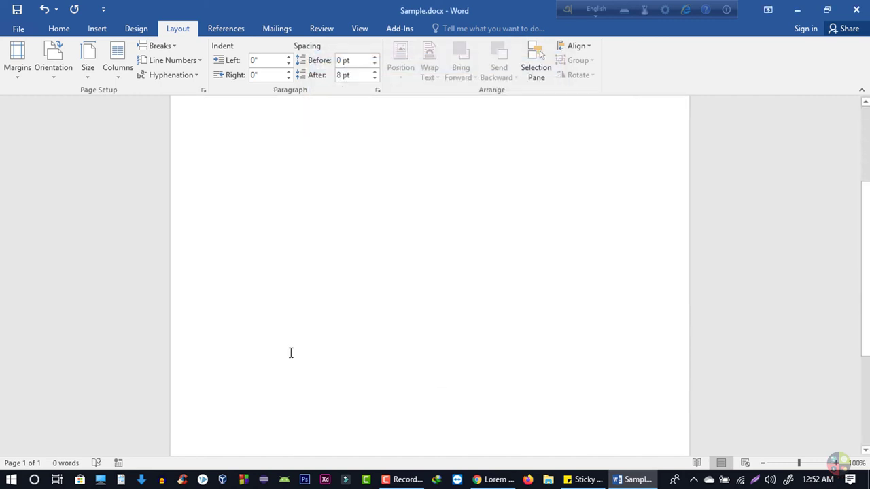
pyautogui.scroll(2, 299, 333)
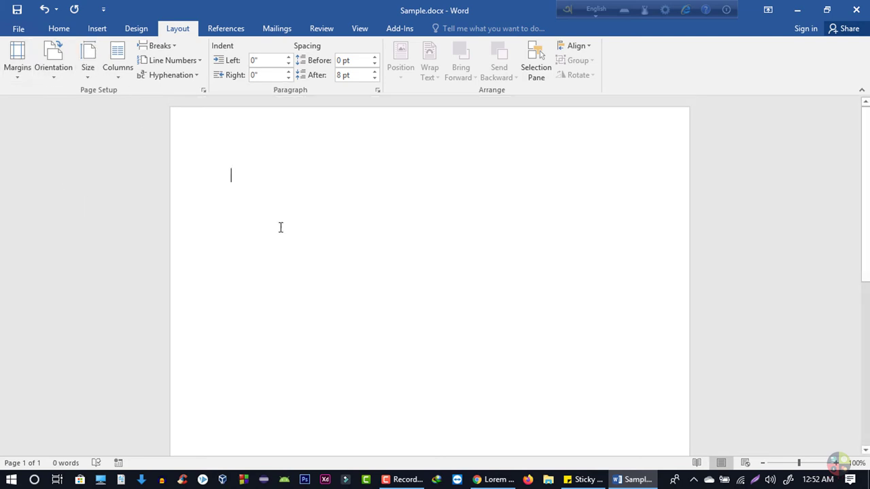
pyautogui.click(252, 247)
pyautogui.click(52, 71)
pyautogui.click(70, 127)
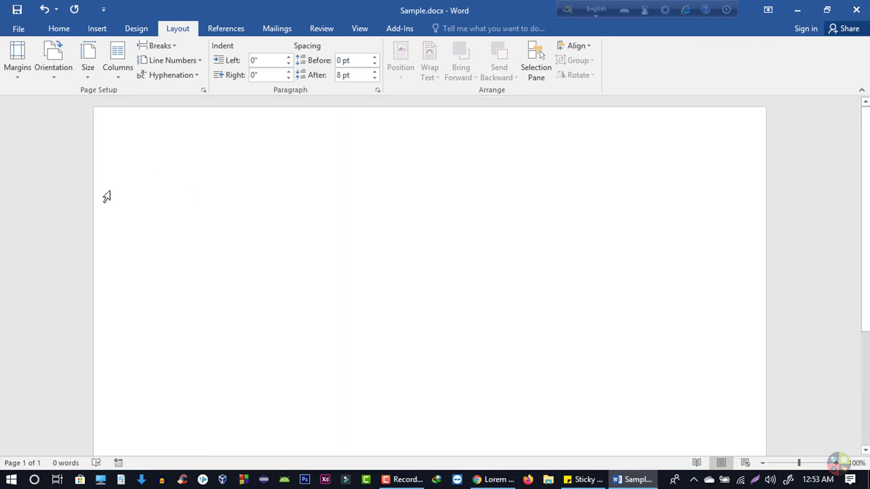
# Change the page orientation from Landscape back to Portrait.
pyautogui.click(59, 30)
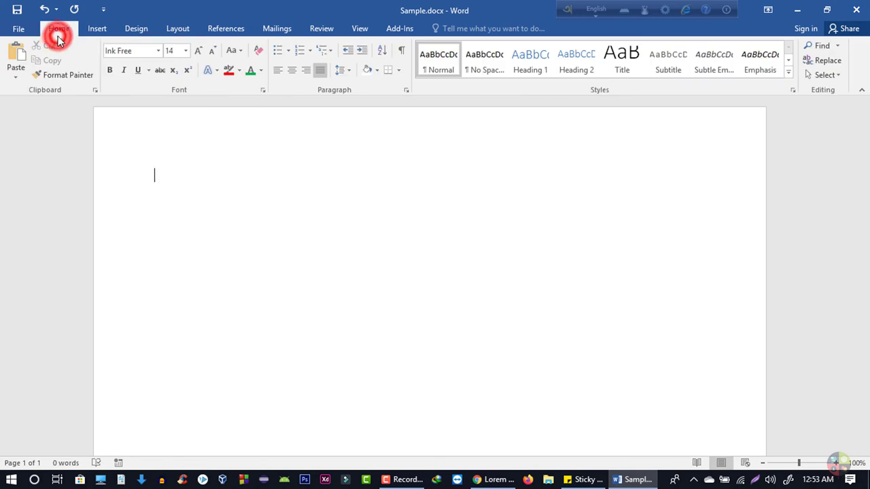
pyautogui.click(178, 30)
pyautogui.click(55, 70)
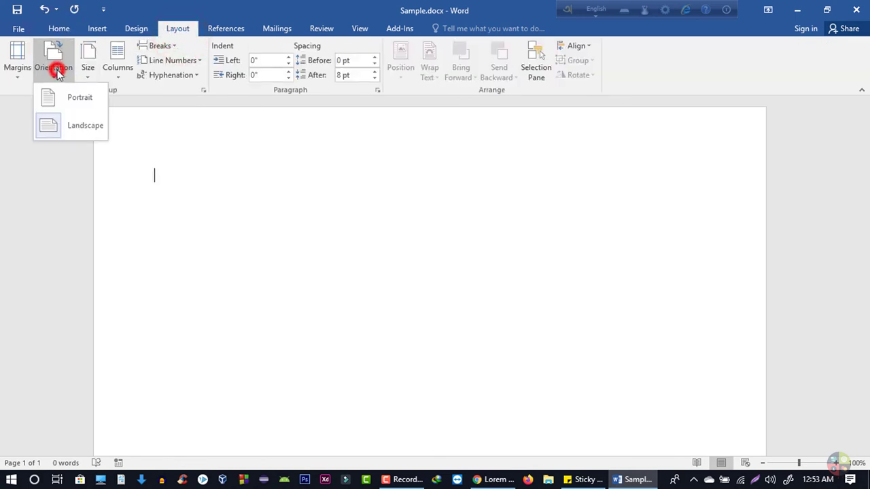
pyautogui.click(69, 97)
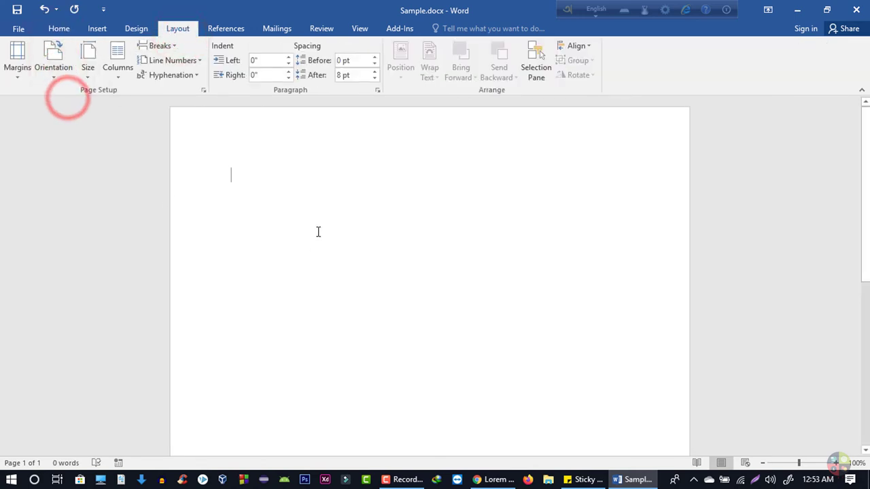
pyautogui.scroll(-5, 306, 265)
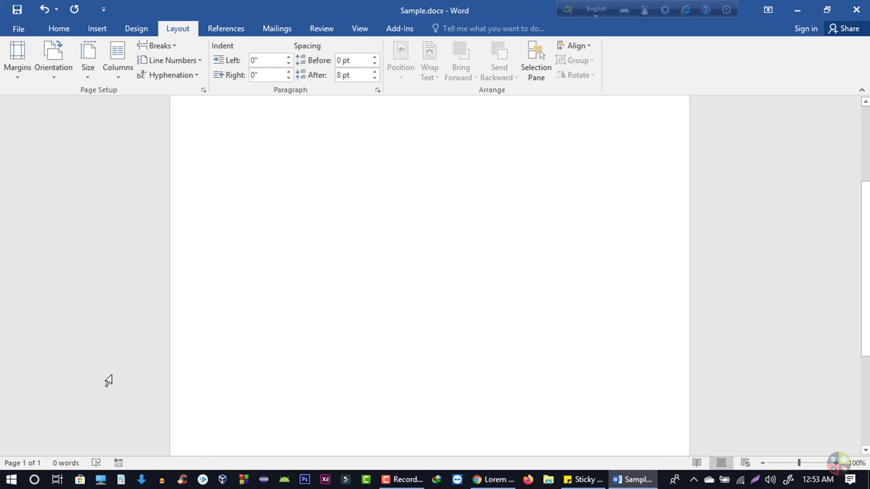
pyautogui.scroll(1, 254, 295)
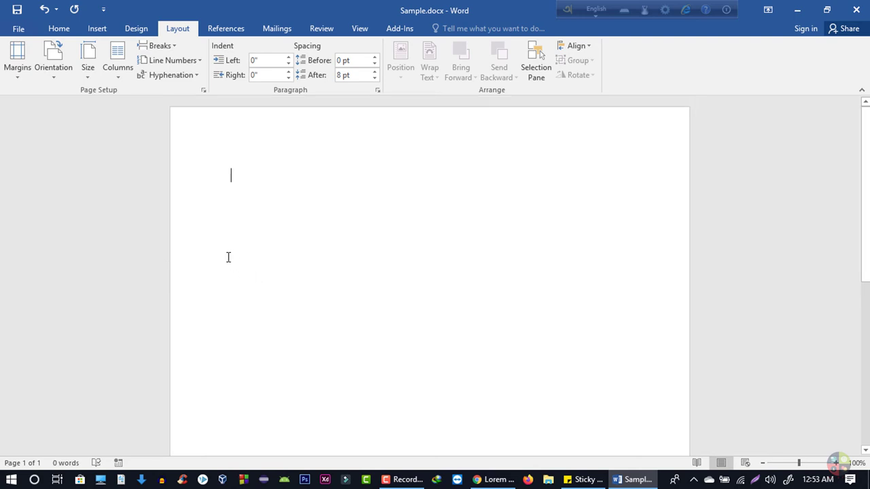
# Set the paper size to A4 (8.27" x 11.69").
pyautogui.click(95, 68)
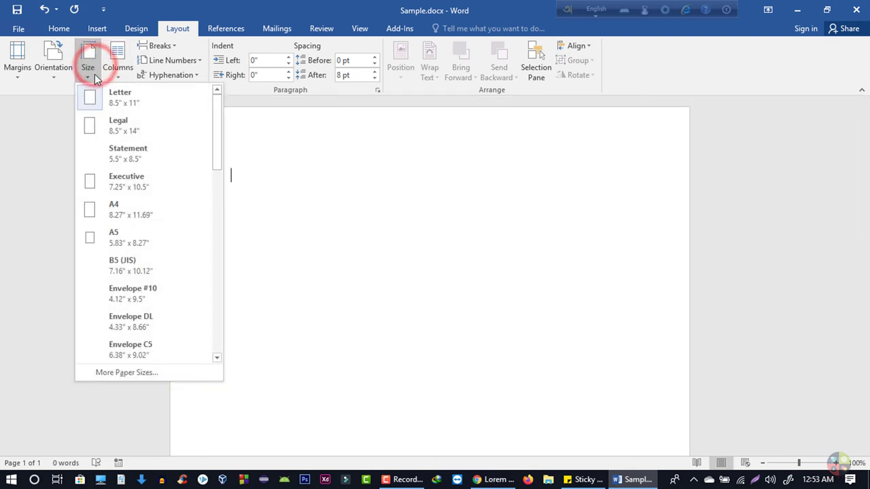
pyautogui.scroll(-2, 155, 225)
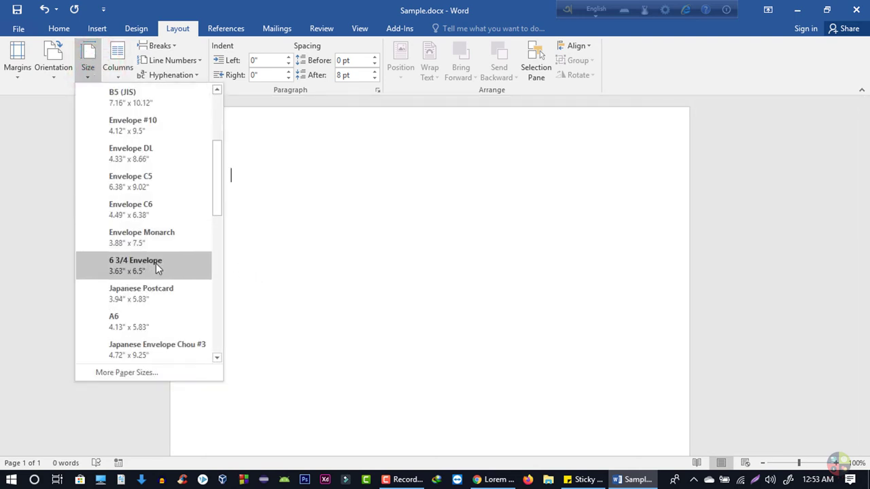
pyautogui.scroll(-6, 167, 342)
pyautogui.scroll(8, 143, 334)
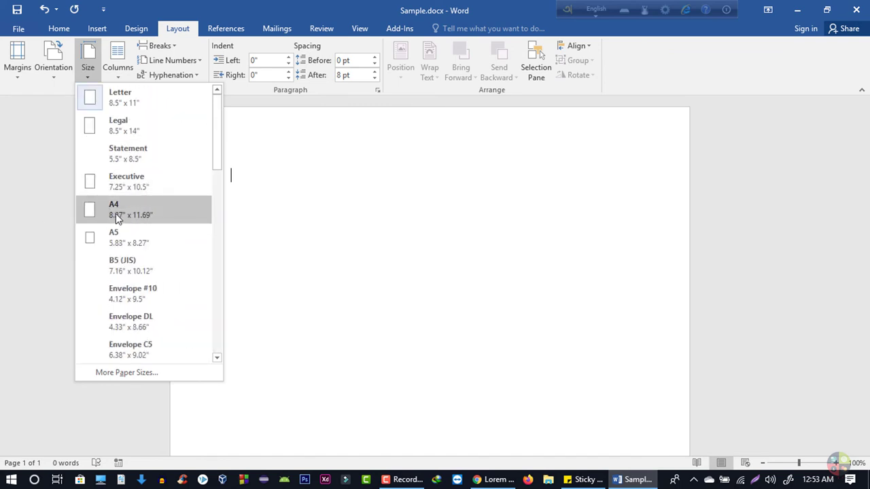
pyautogui.click(116, 213)
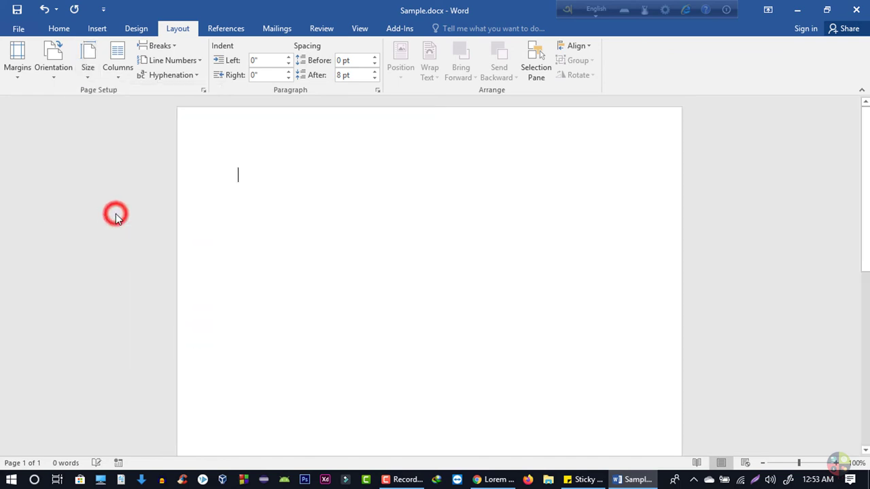
# Review the paper width and 1-inch margins in More Paper Sizes, then cancel.
pyautogui.click(89, 76)
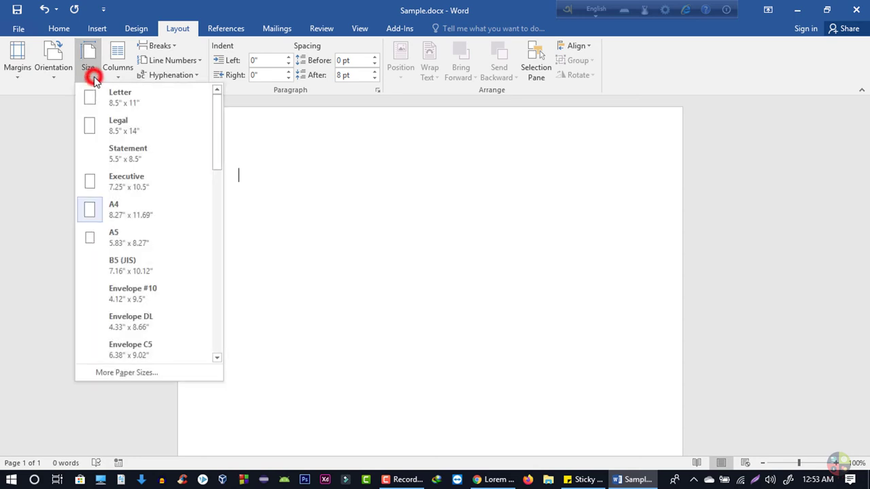
pyautogui.click(135, 375)
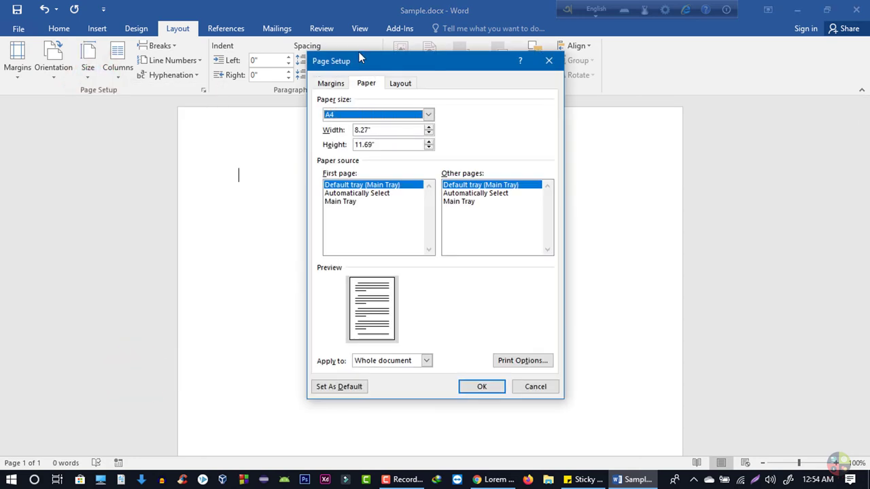
pyautogui.moveTo(359, 64); pyautogui.dragTo(268, 15)
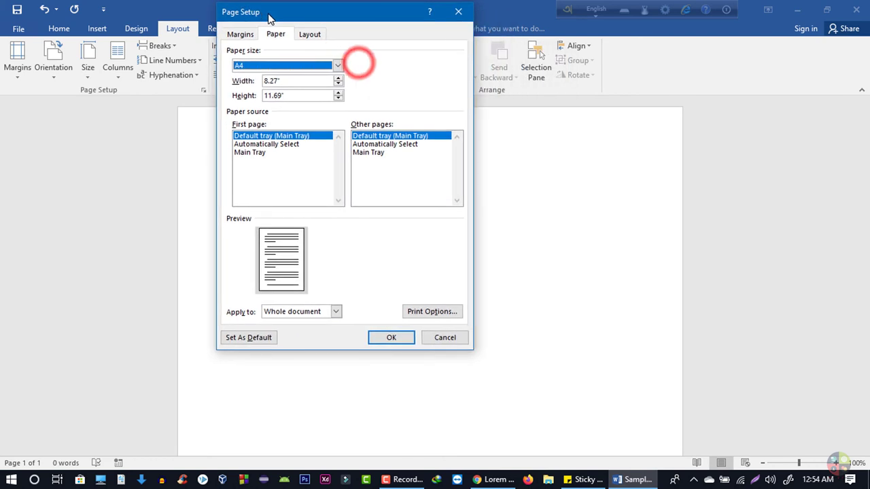
pyautogui.click(295, 79)
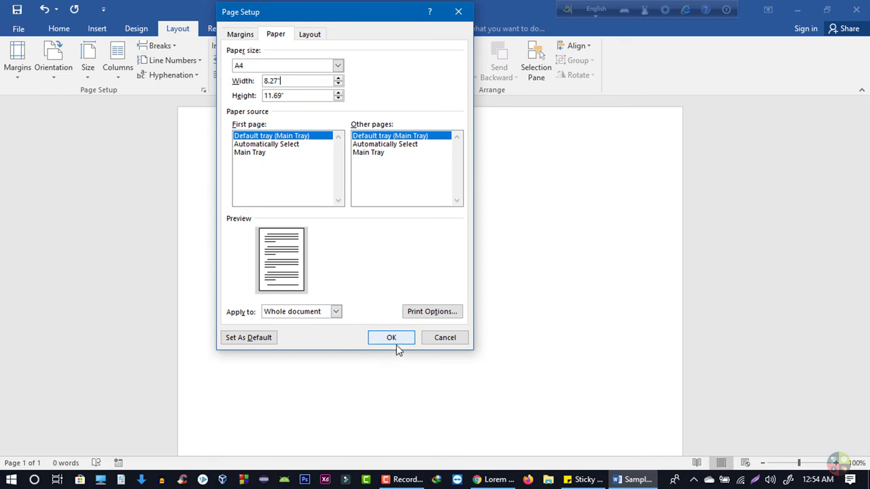
pyautogui.click(241, 34)
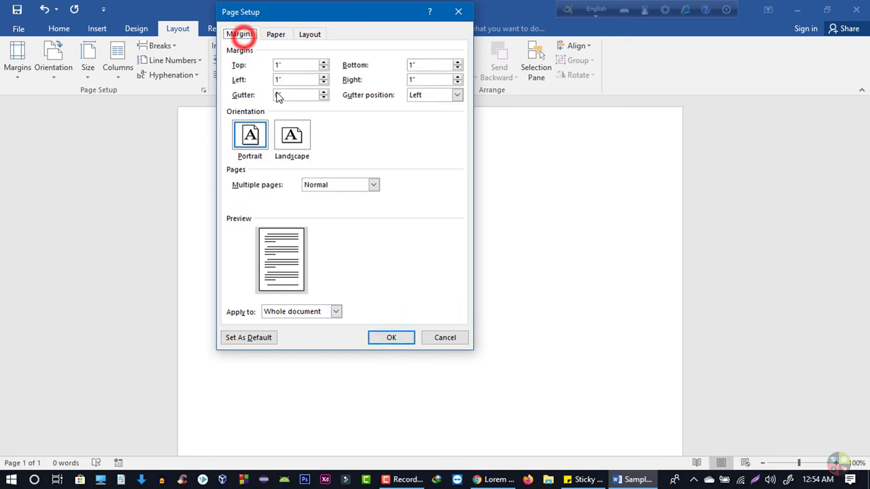
pyautogui.moveTo(301, 64); pyautogui.dragTo(275, 64)
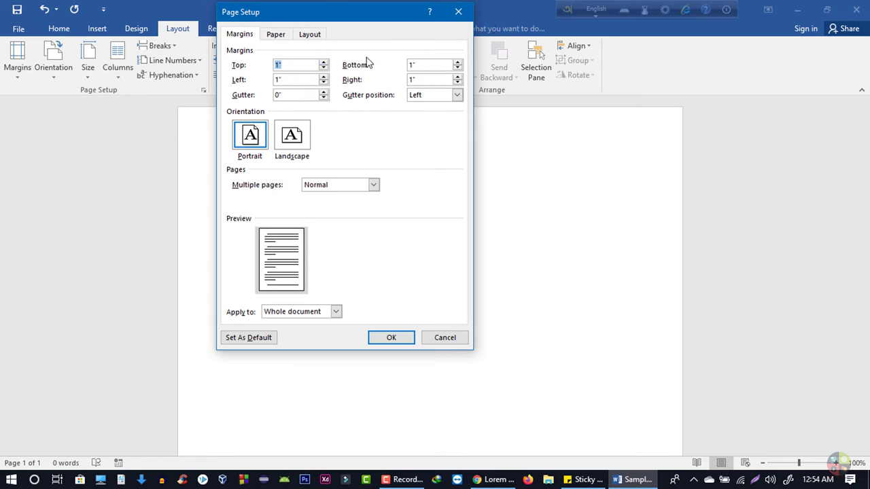
pyautogui.click(433, 343)
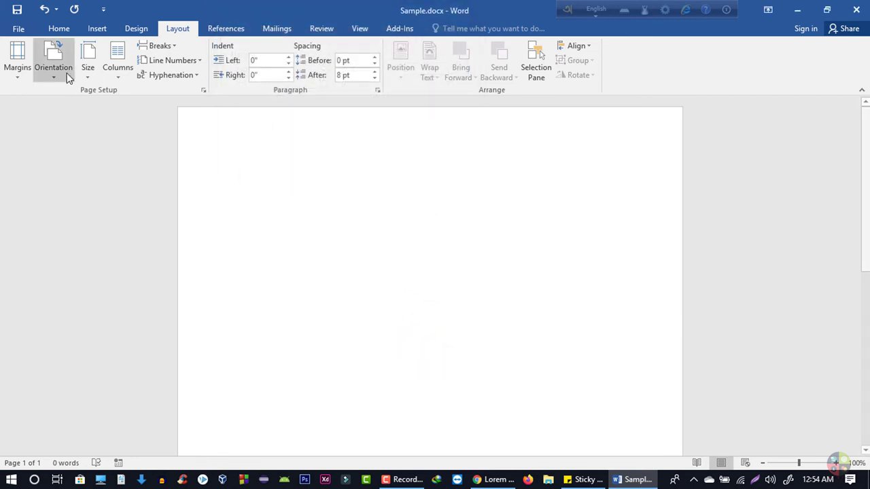
# Lay the page out in two columns.
pyautogui.click(83, 65)
pyautogui.click(323, 370)
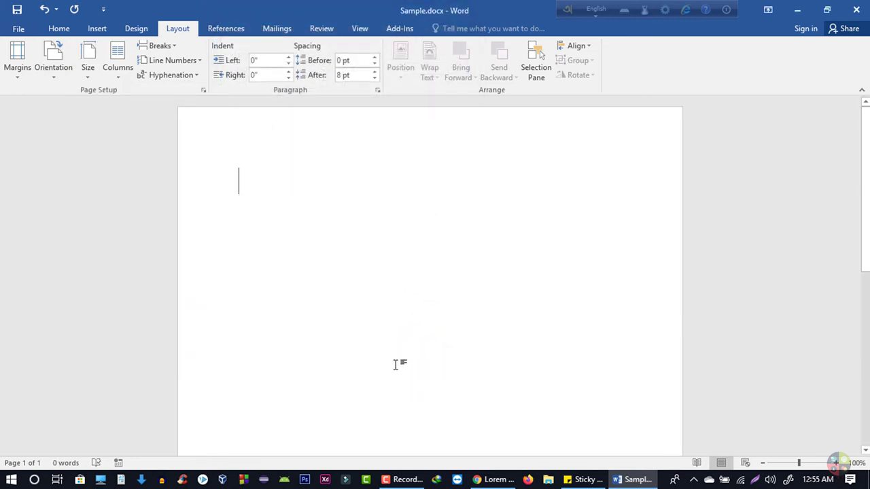
pyautogui.click(125, 73)
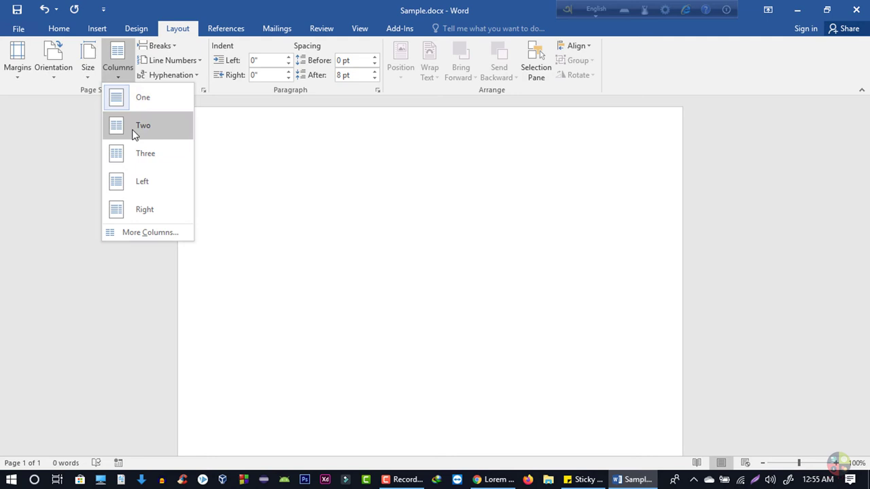
pyautogui.click(157, 133)
# Type a filler string and paste it repeatedly until text flows into the second column.
pyautogui.write('fsssssss')
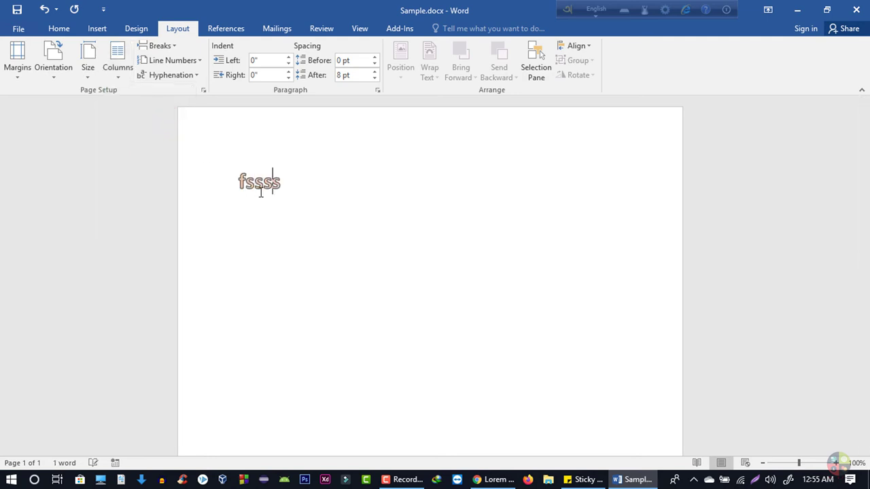
pyautogui.write('sssssssssssssssssssssssssssssssssssssssssssssssssssssssss')
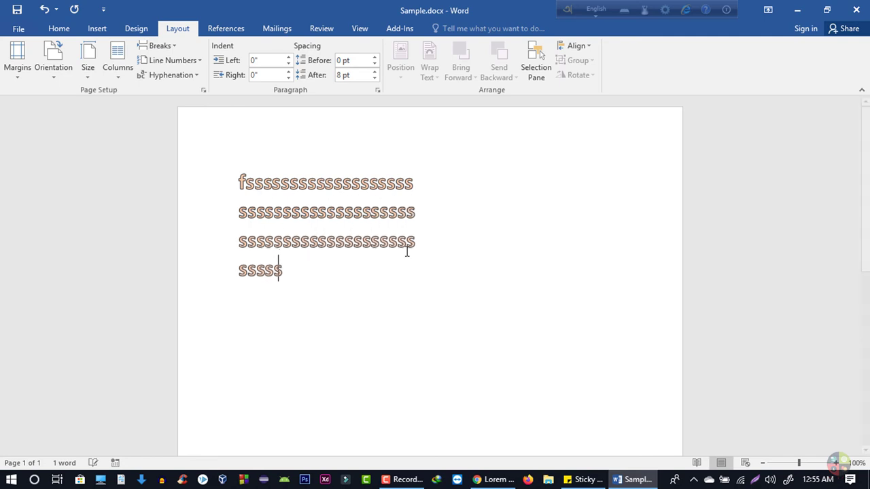
pyautogui.moveTo(275, 292); pyautogui.dragTo(224, 206)
pyautogui.hotkey('ctrl', 'c')
pyautogui.hotkey('ctrl', 'v')
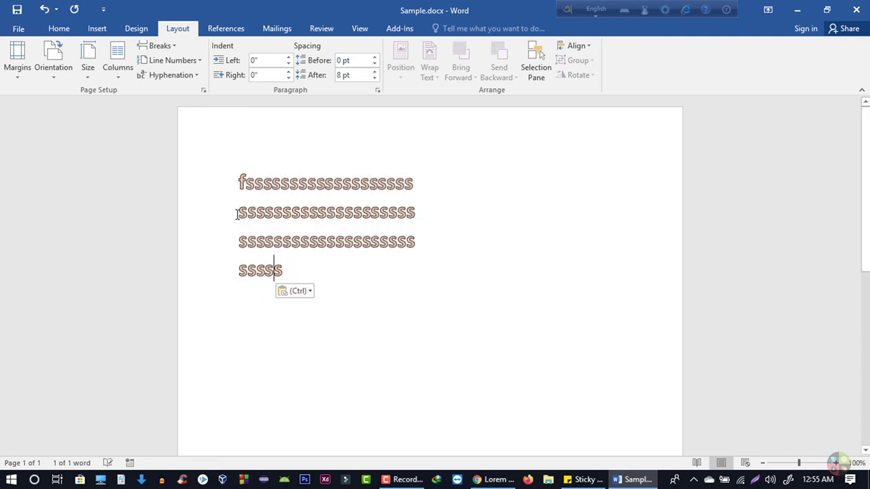
pyautogui.hotkey('ctrl', 'v')
pyautogui.hotkey('ctrl', 'v')
pyautogui.hotkey('ctrl', 'v')
pyautogui.hotkey('ctrl', 'v')
pyautogui.hotkey('ctrl', 'v')
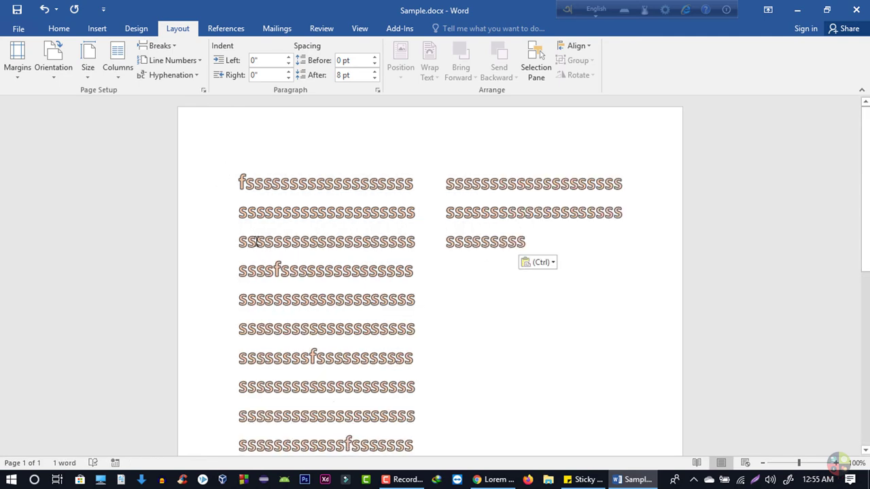
pyautogui.hotkey('ctrl', 'v')
pyautogui.hotkey('ctrl', 'v')
pyautogui.hotkey('ctrl', 'v')
pyautogui.hotkey('ctrl', 'v')
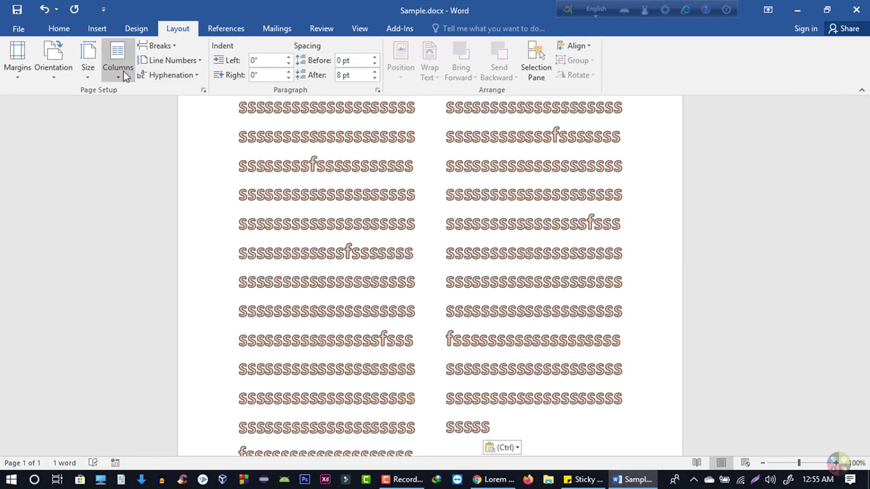
# Inspect the More Columns settings and cancel without changes.
pyautogui.click(123, 76)
pyautogui.click(165, 232)
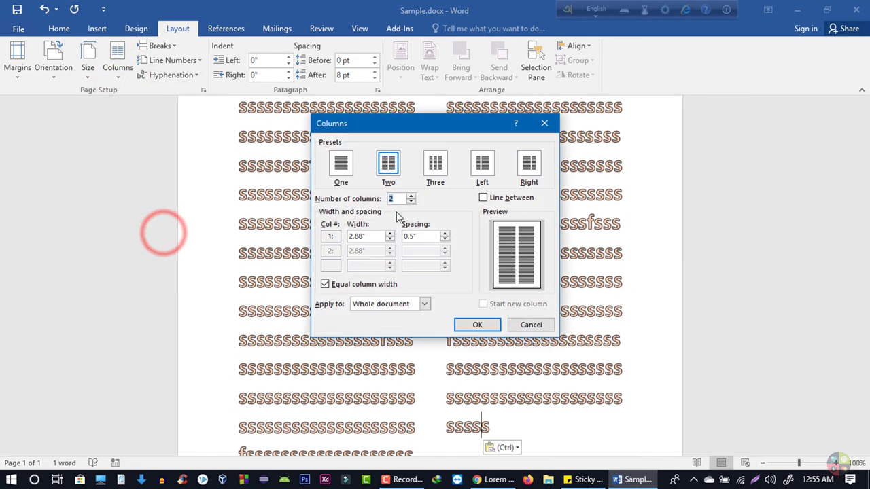
pyautogui.moveTo(384, 123); pyautogui.dragTo(349, 87)
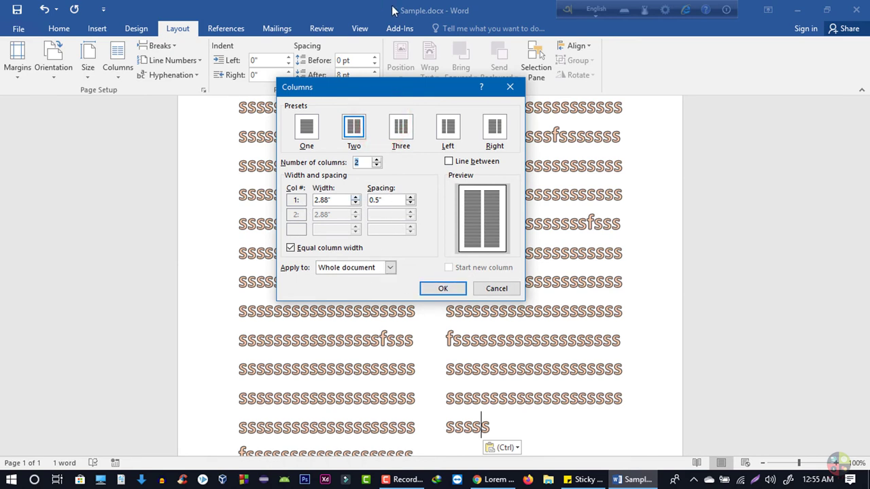
pyautogui.click(499, 287)
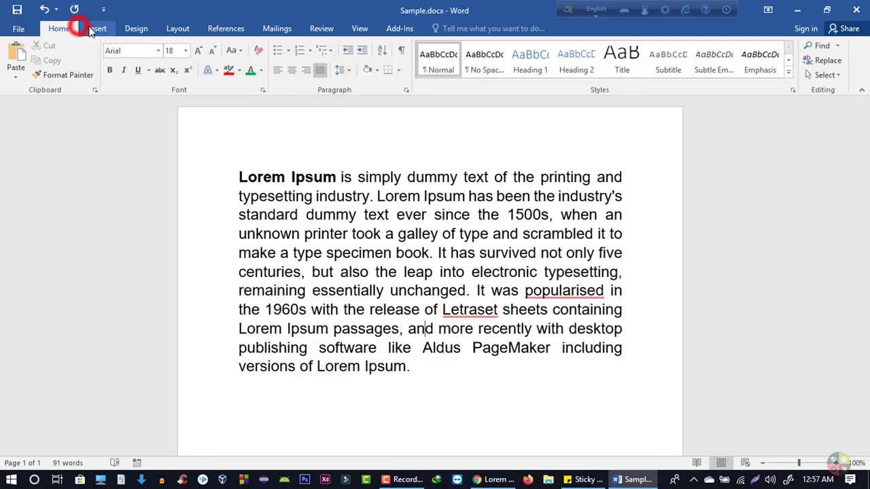
# Insert the PFL.png picture from the Desktop folder into the document.
pyautogui.click(96, 28)
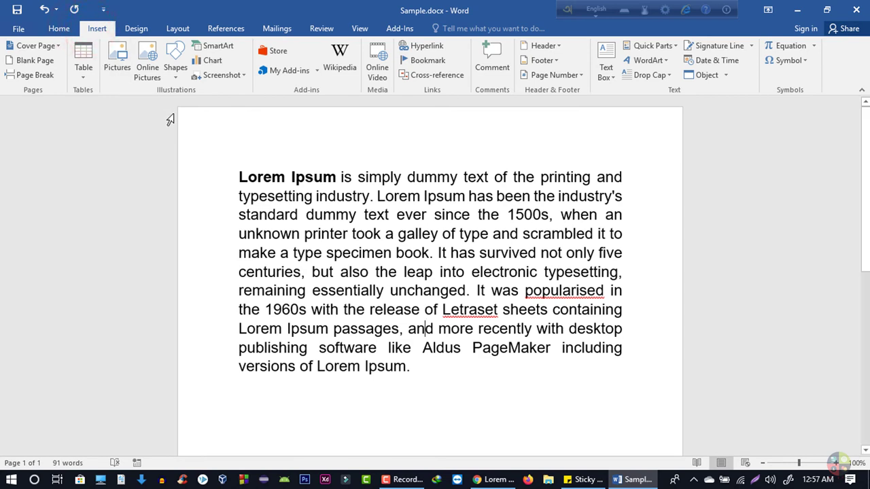
pyautogui.click(119, 46)
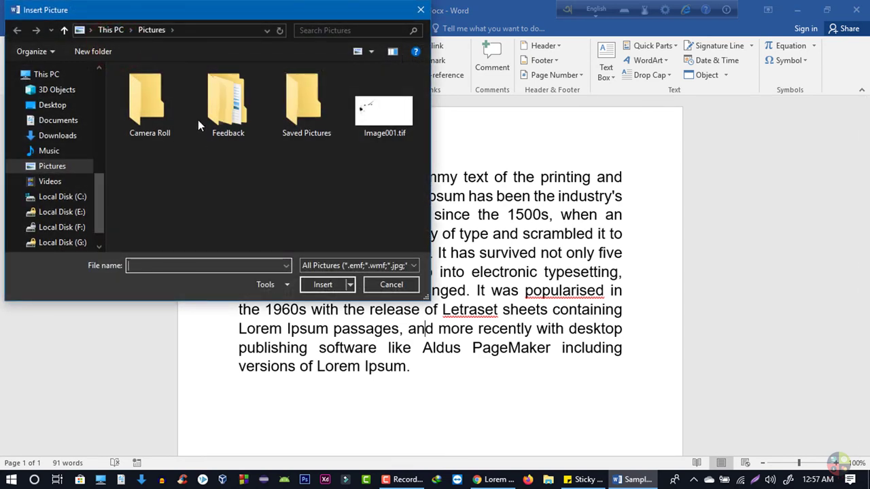
pyautogui.click(68, 105)
pyautogui.scroll(-1, 296, 183)
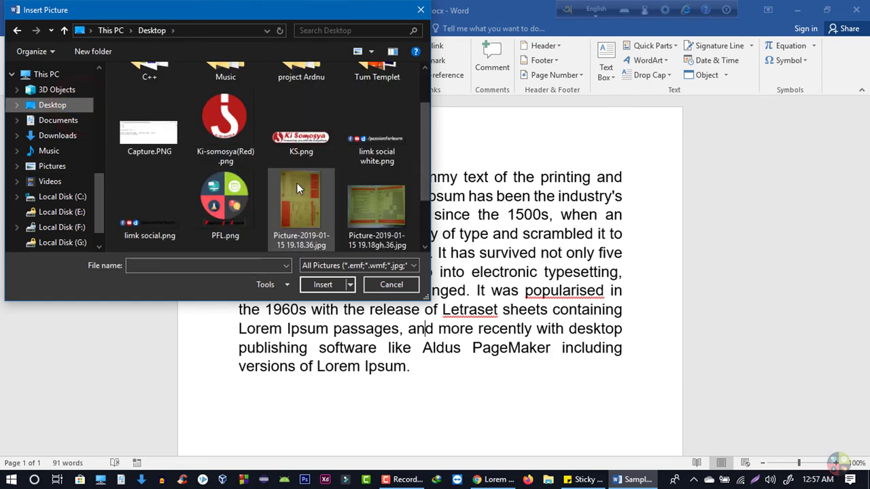
pyautogui.doubleClick(229, 199)
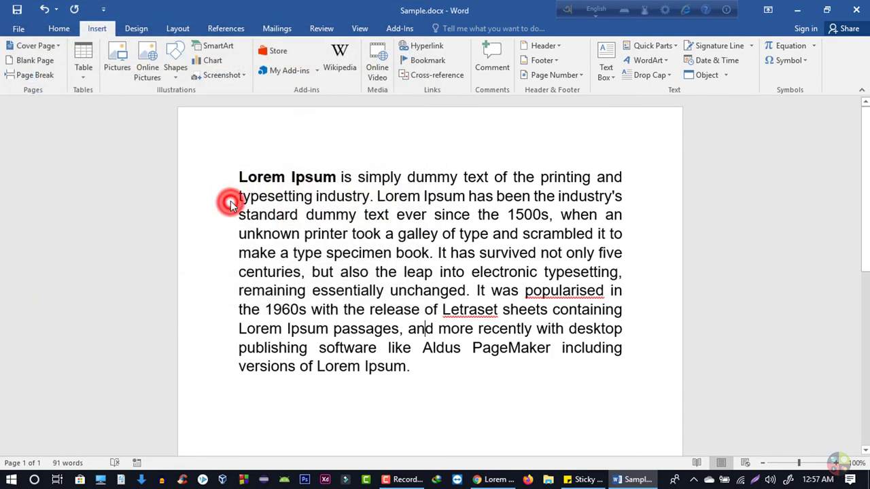
pyautogui.scroll(-3, 374, 278)
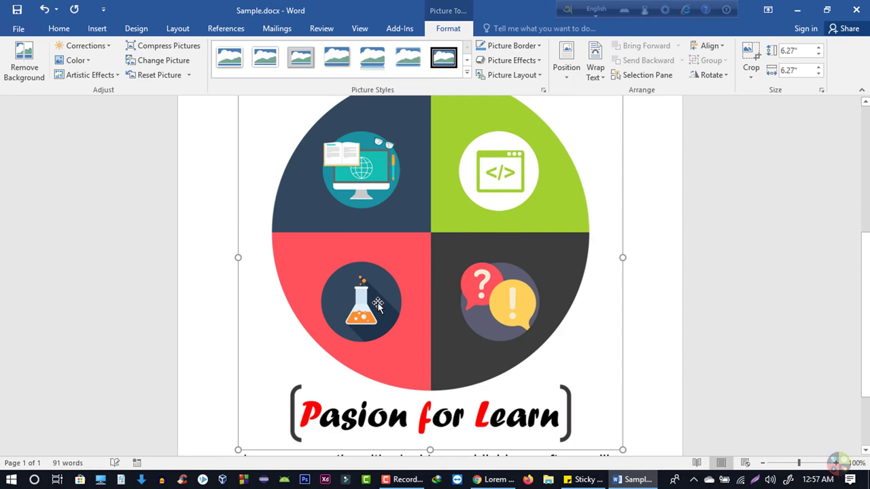
# Maximize Word and select the logo to show Picture Tools Format.
pyautogui.click(450, 299)
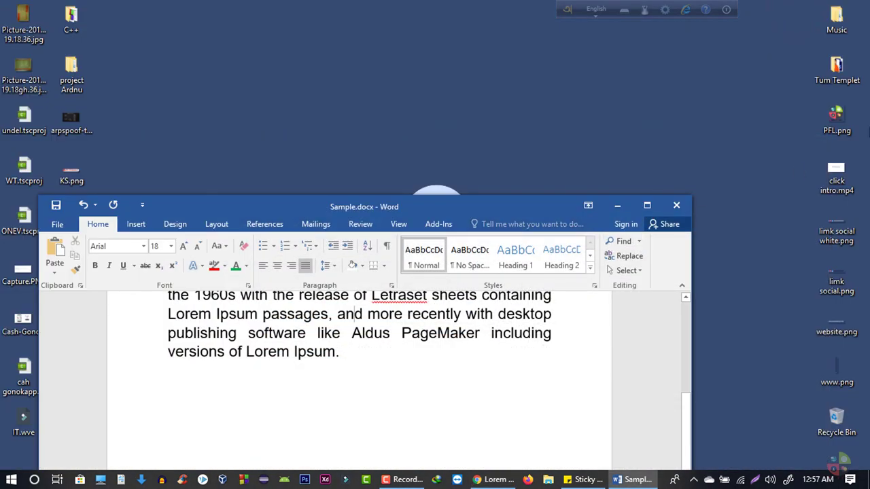
pyautogui.moveTo(836, 116); pyautogui.dragTo(403, 327)
pyautogui.click(367, 224)
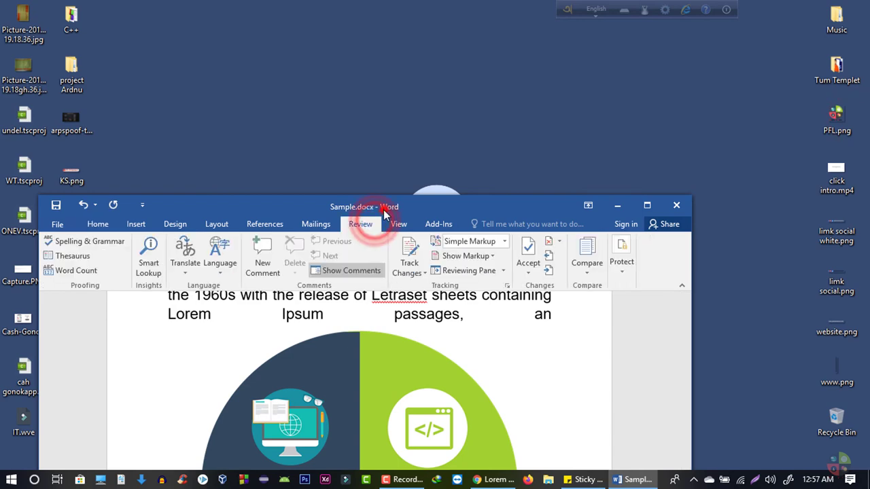
pyautogui.doubleClick(384, 208)
pyautogui.click(68, 28)
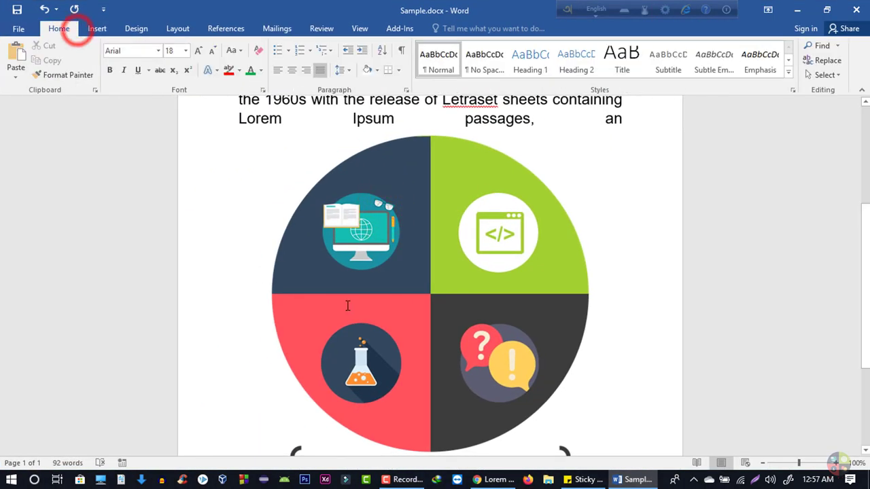
pyautogui.click(380, 293)
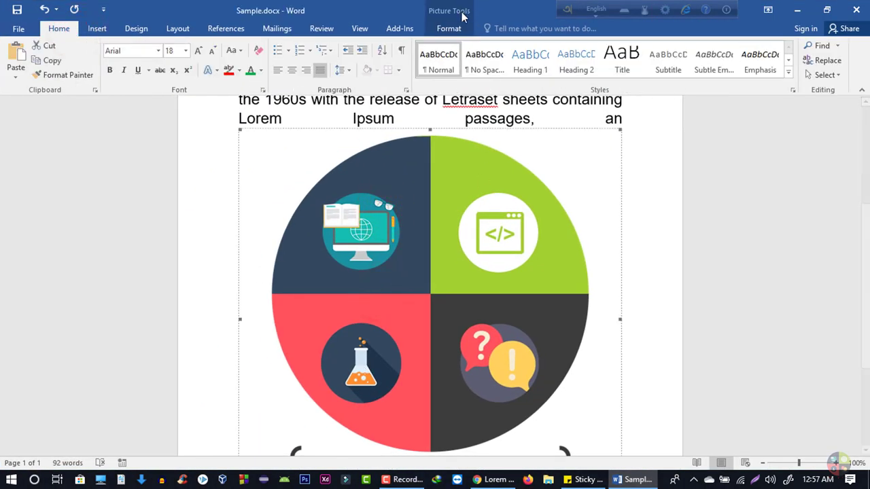
pyautogui.click(448, 28)
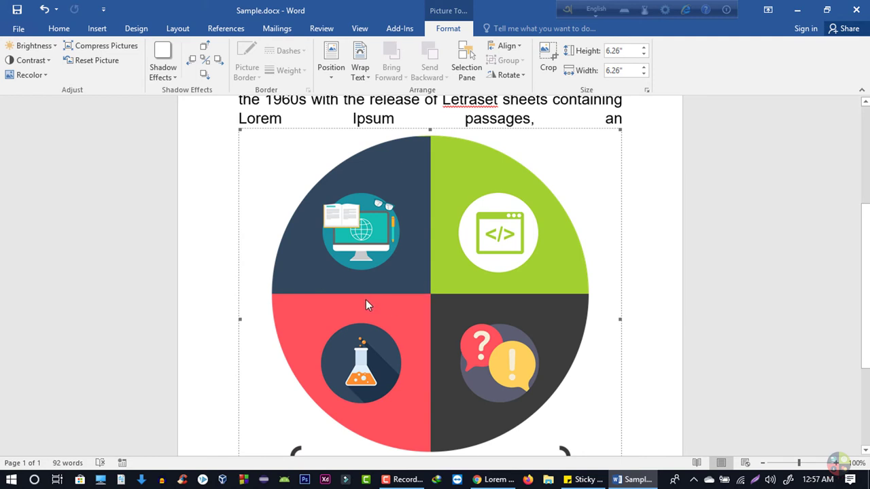
# Preview the Brightness, Contrast, Recolor and Shadow Effects galleries on the logo, applying none.
pyautogui.click(33, 45)
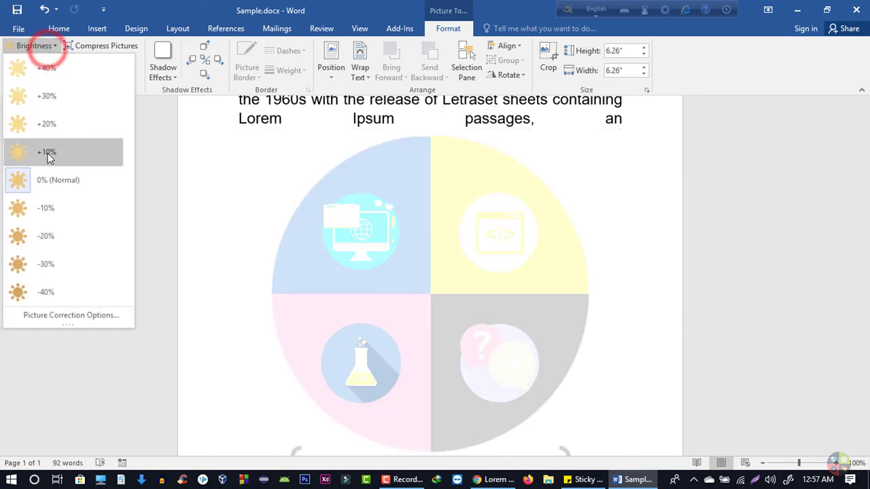
pyautogui.click(136, 7)
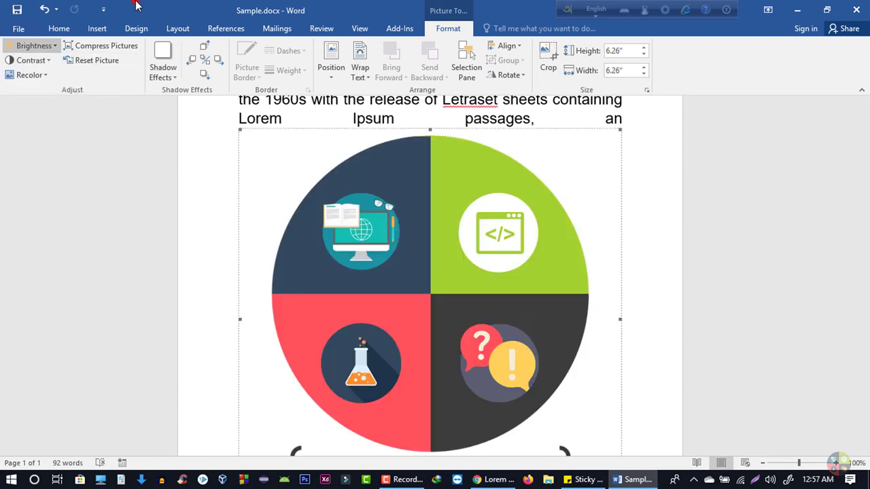
pyautogui.click(31, 59)
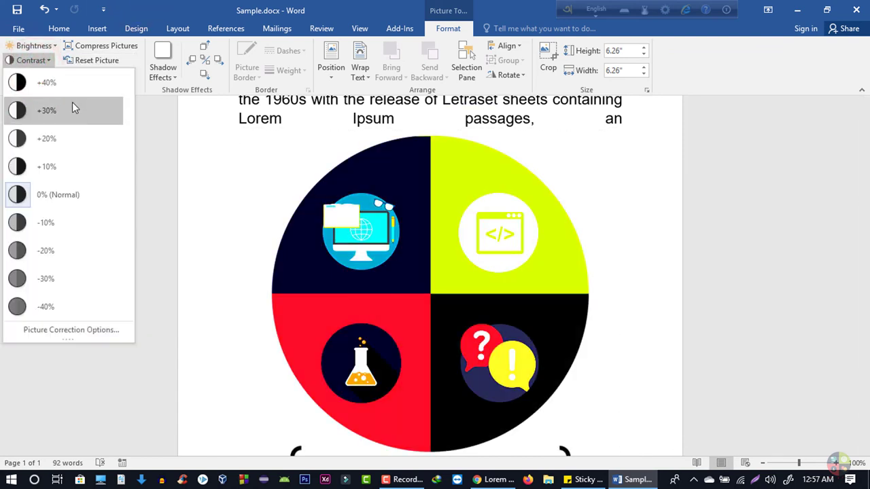
pyautogui.click(210, 169)
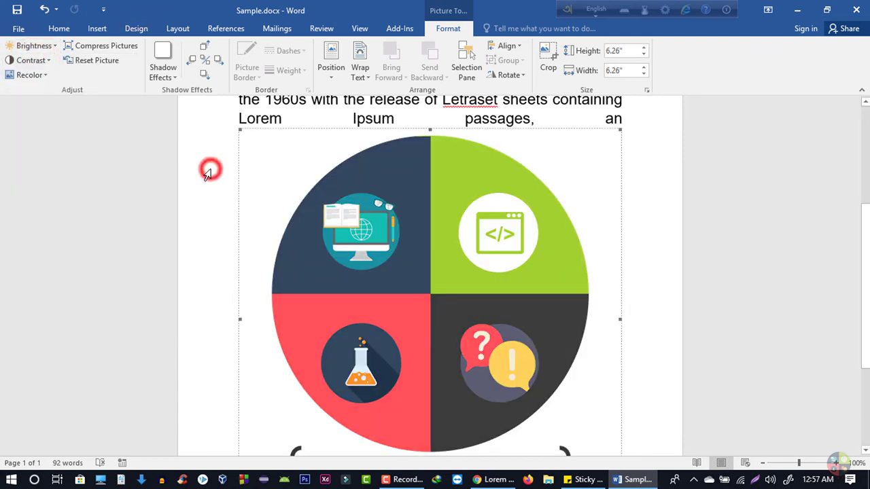
pyautogui.click(48, 75)
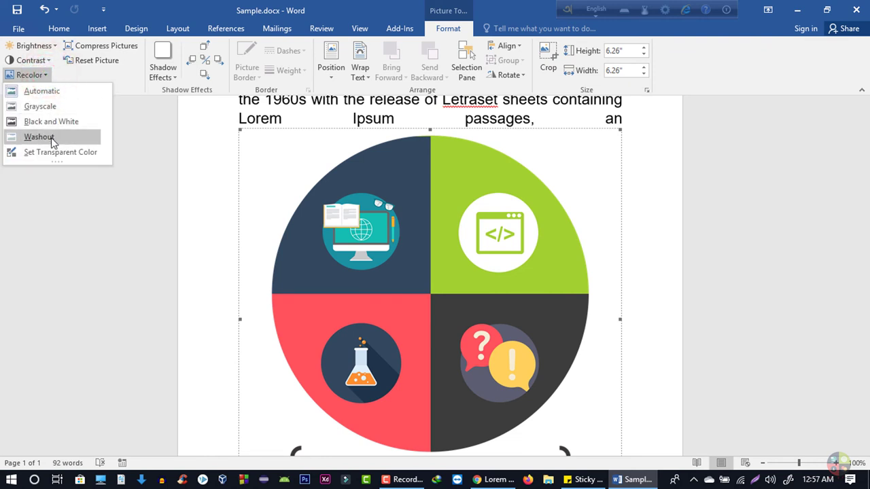
pyautogui.click(198, 238)
pyautogui.click(297, 210)
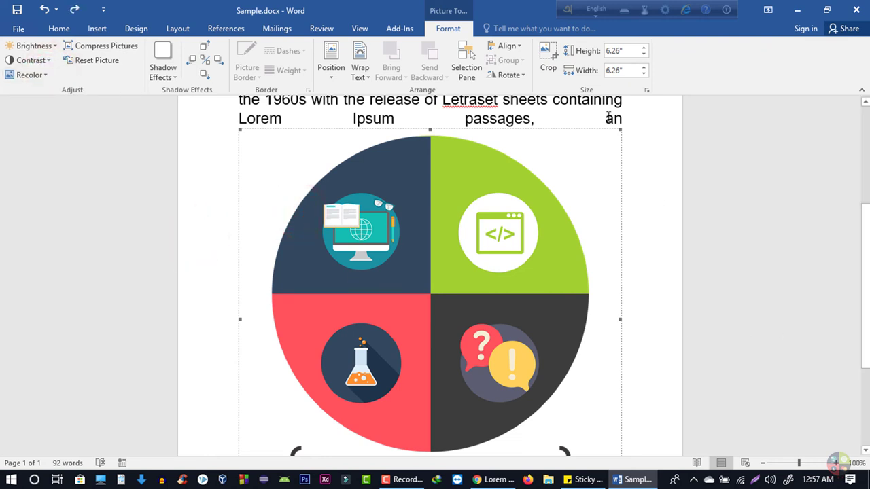
pyautogui.click(166, 62)
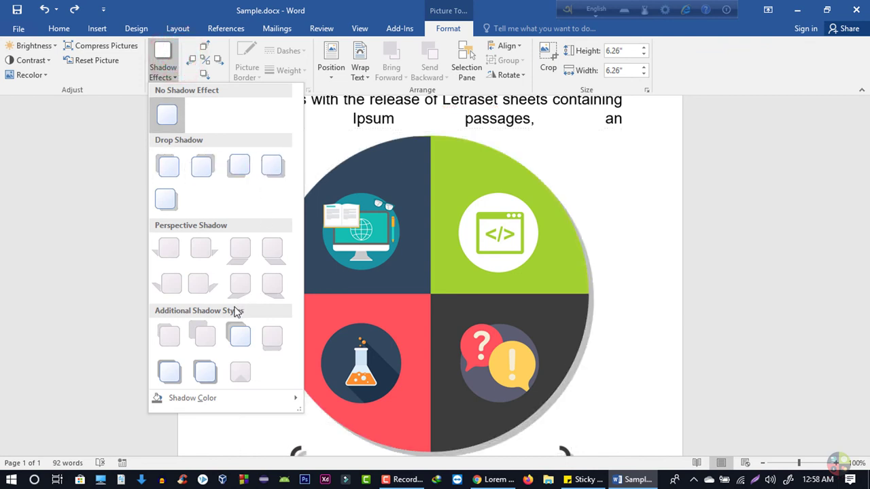
pyautogui.click(307, 10)
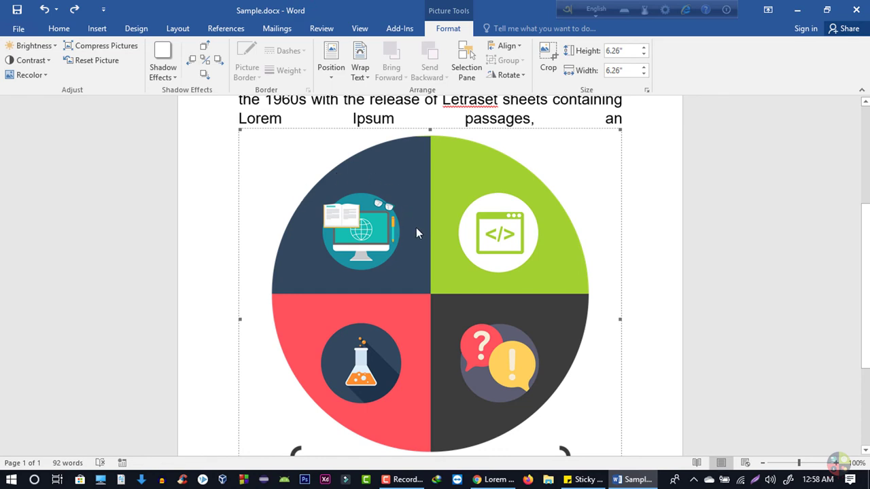
# Position the logo at top centre with text wrapping.
pyautogui.scroll(2, 416, 231)
pyautogui.moveTo(477, 340); pyautogui.dragTo(476, 266)
pyautogui.scroll(-3, 476, 266)
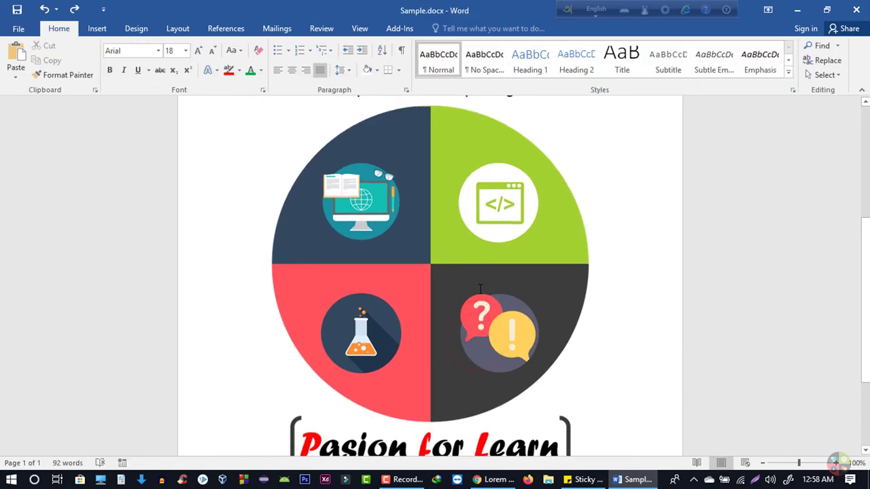
pyautogui.scroll(4, 472, 291)
pyautogui.scroll(-4, 460, 316)
pyautogui.scroll(-2, 460, 316)
pyautogui.scroll(7, 456, 326)
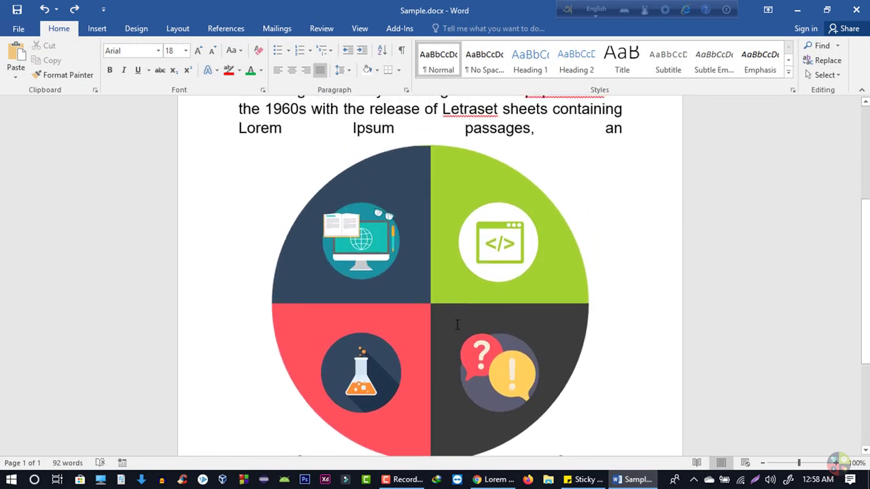
pyautogui.click(415, 309)
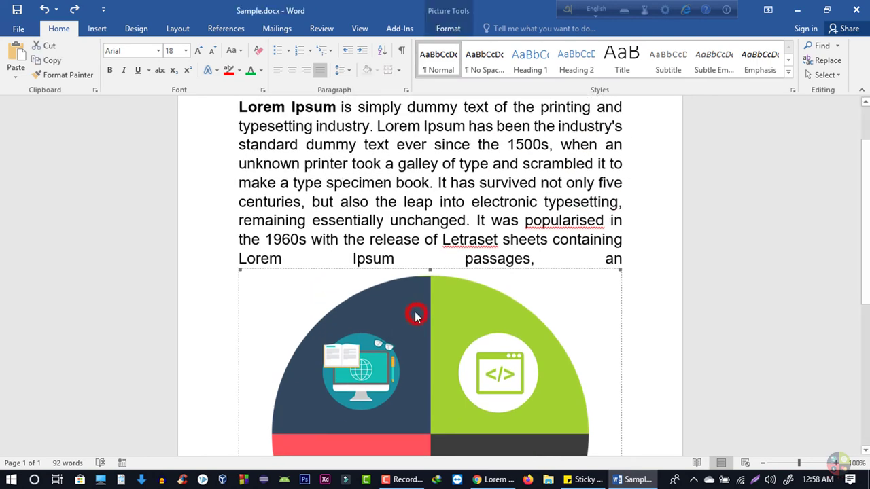
pyautogui.click(460, 31)
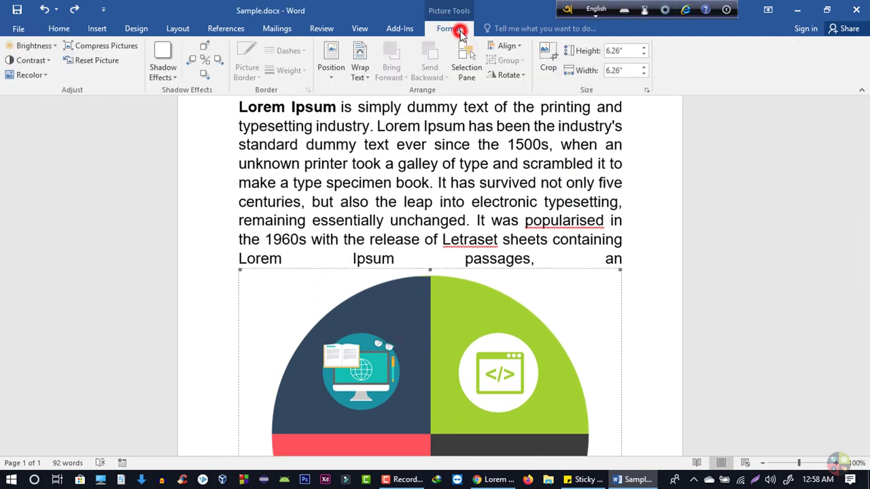
pyautogui.click(330, 75)
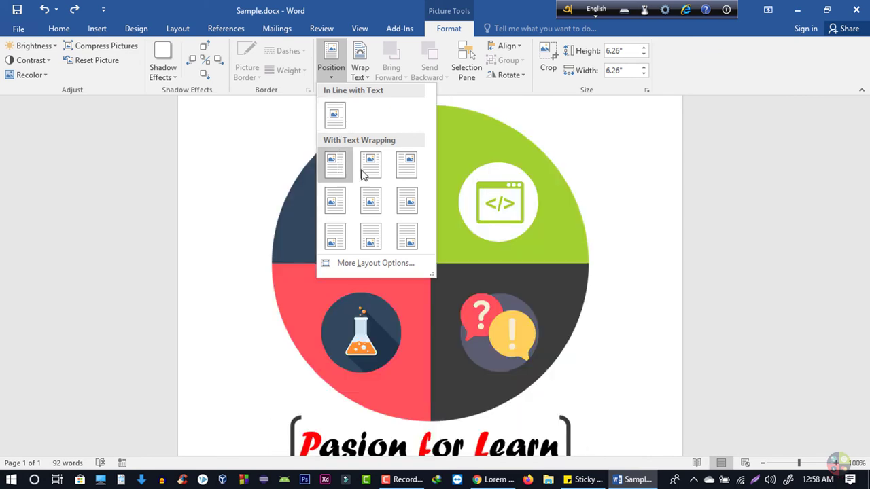
pyautogui.click(366, 176)
# Shrink the logo from 6.26 to 3.29 inches and move it, wrapped, to the top right.
pyautogui.moveTo(423, 332); pyautogui.dragTo(429, 260)
pyautogui.moveTo(344, 197); pyautogui.dragTo(517, 283)
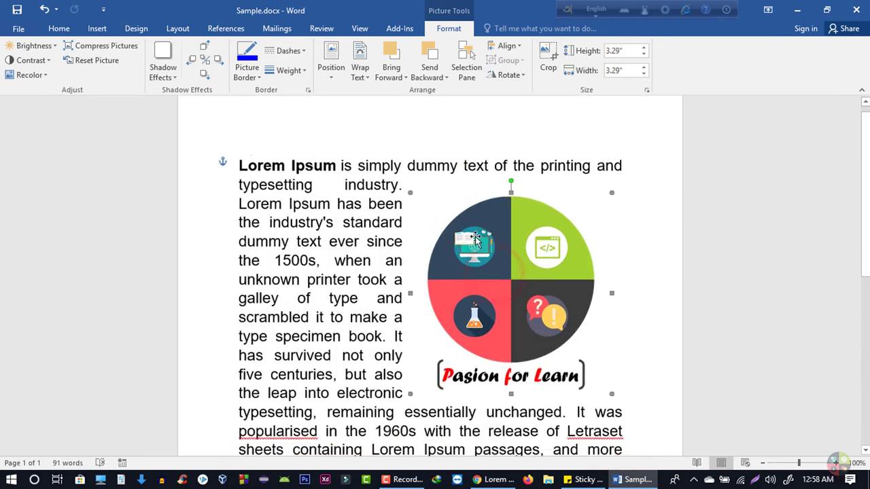
pyautogui.scroll(-3, 489, 299)
pyautogui.scroll(3, 474, 324)
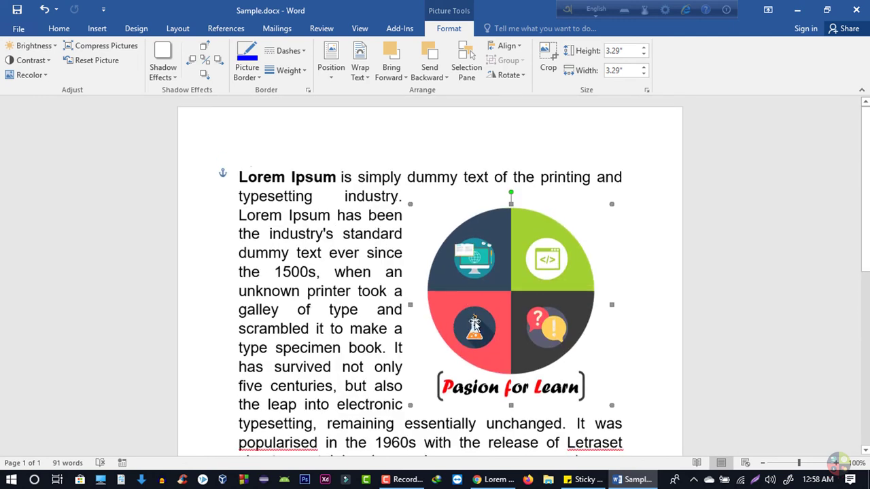
pyautogui.click(331, 61)
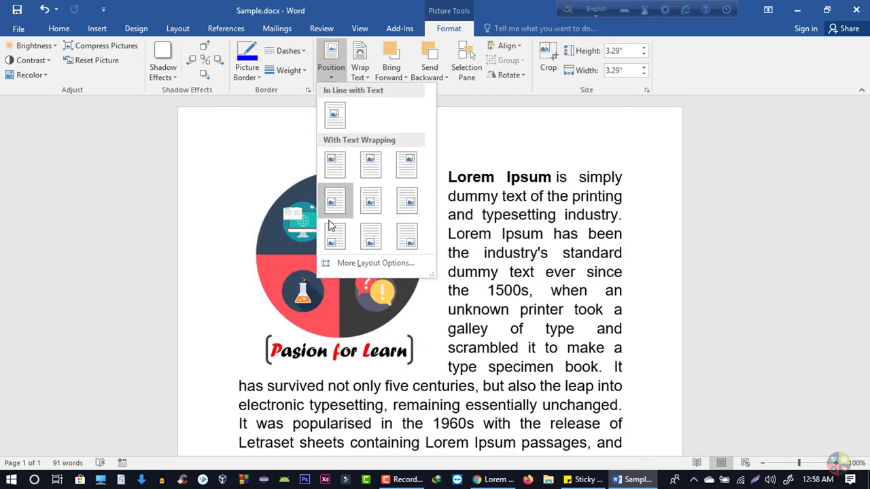
pyautogui.click(367, 204)
pyautogui.moveTo(438, 348); pyautogui.dragTo(526, 207)
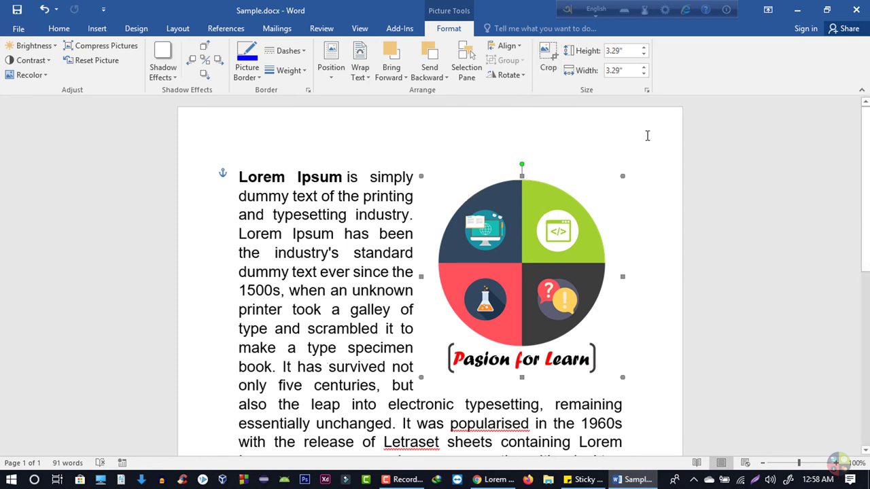
# Crop the top of the logo down to a 2.66-inch height.
pyautogui.click(545, 63)
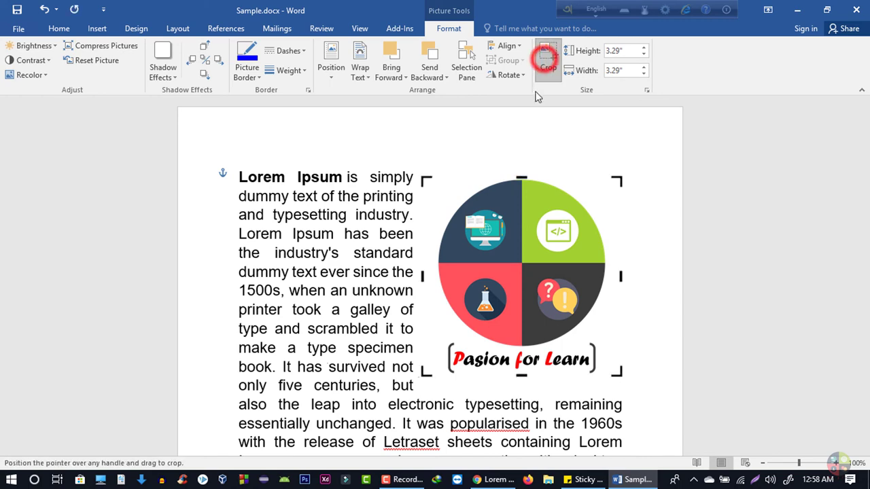
pyautogui.moveTo(522, 175); pyautogui.dragTo(521, 216)
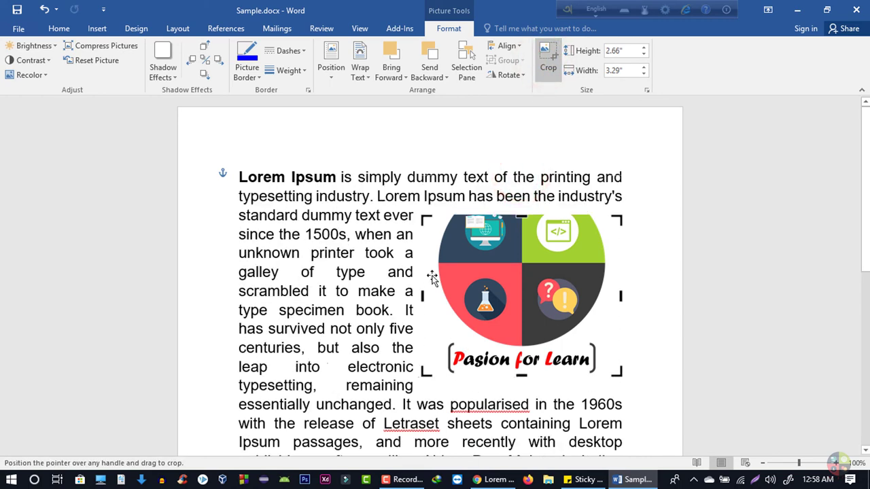
pyautogui.click(420, 295)
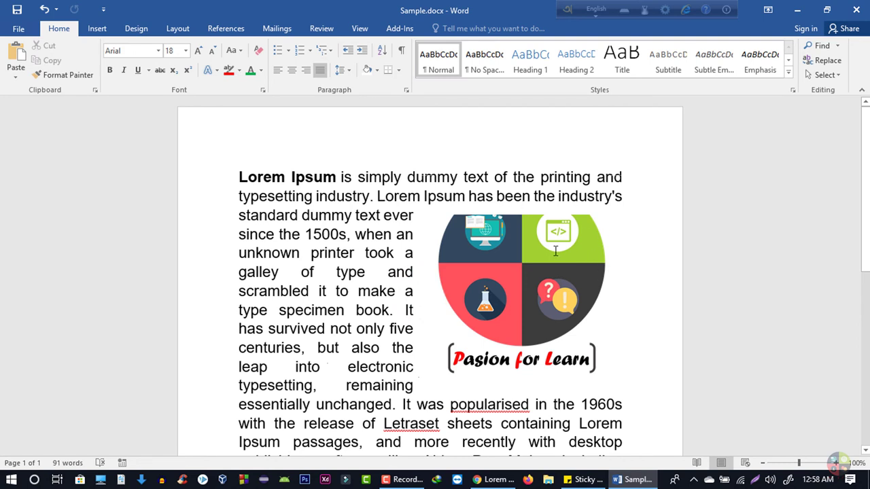
pyautogui.click(710, 211)
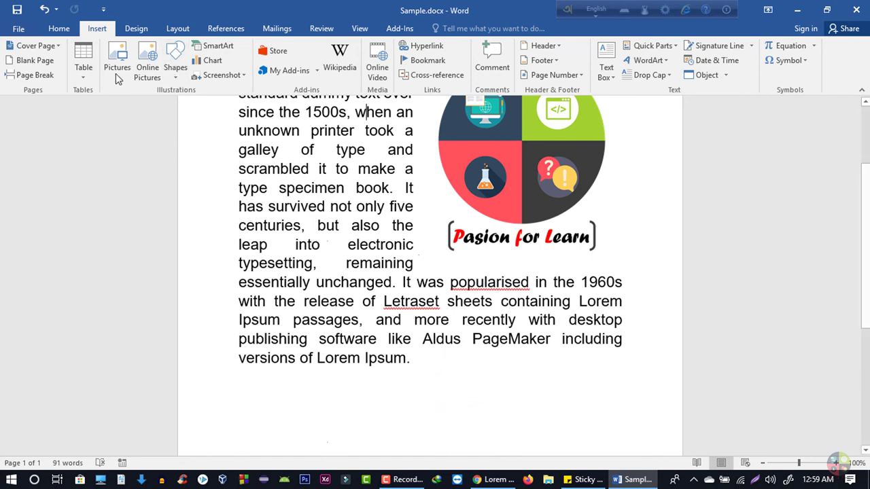
# Draw a rectangle below the Lorem Ipsum paragraph.
pyautogui.click(175, 54)
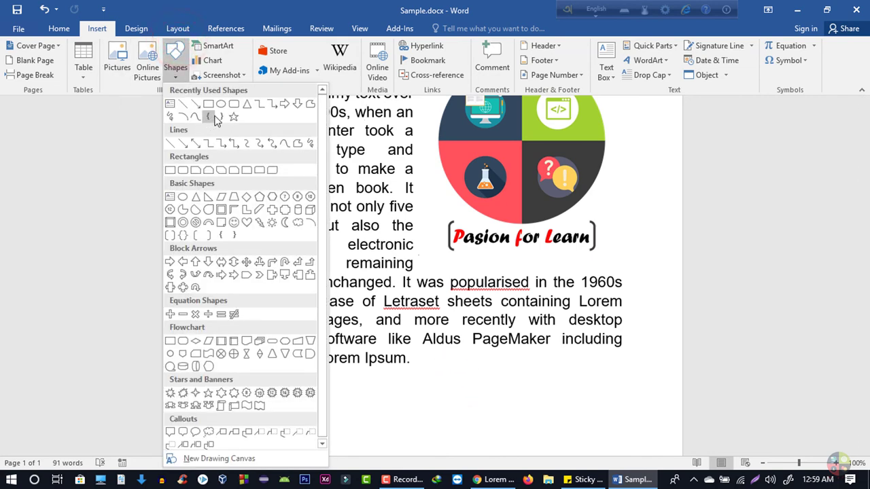
pyautogui.click(209, 104)
pyautogui.moveTo(426, 363); pyautogui.dragTo(556, 417)
pyautogui.click(460, 398)
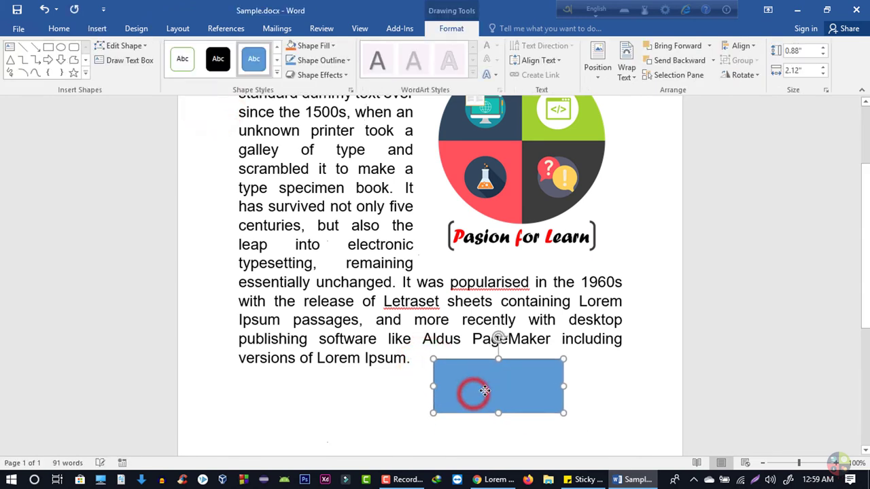
pyautogui.scroll(-1, 462, 398)
pyautogui.moveTo(471, 325); pyautogui.dragTo(453, 331)
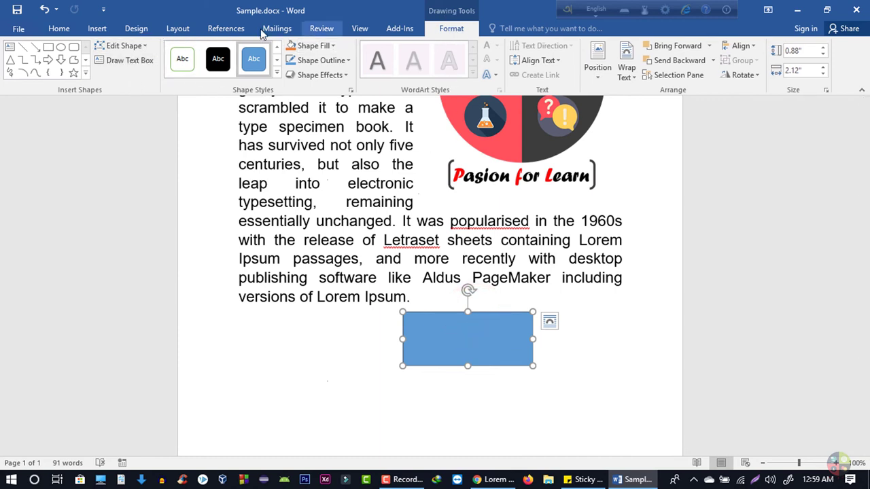
# Browse the Shape Styles gallery without applying any, then bring up the rectangle's Shape Fill choices.
pyautogui.click(276, 76)
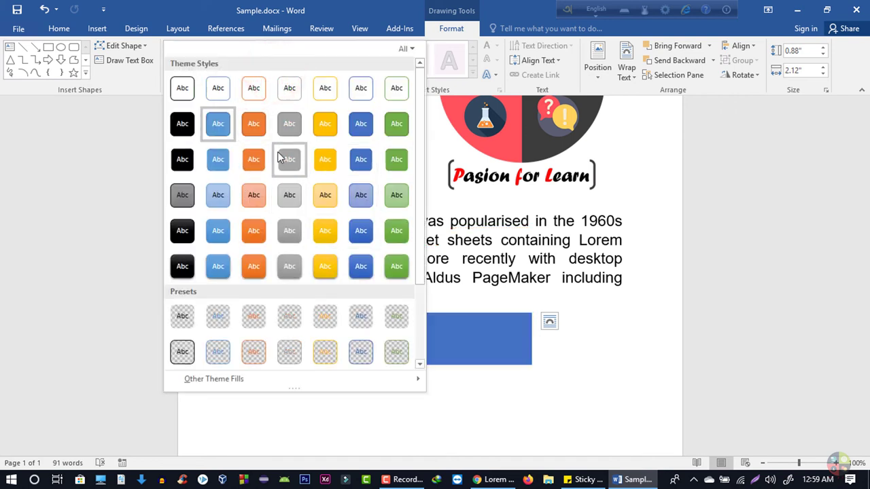
pyautogui.click(666, 329)
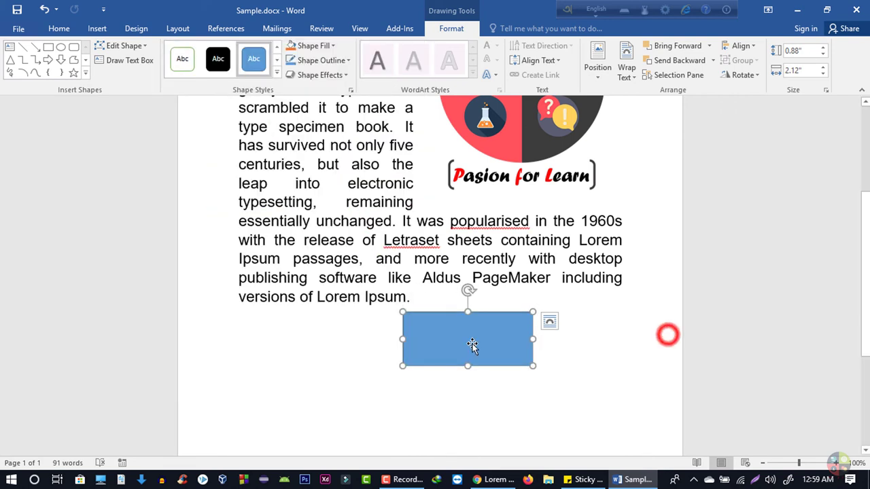
pyautogui.click(468, 344)
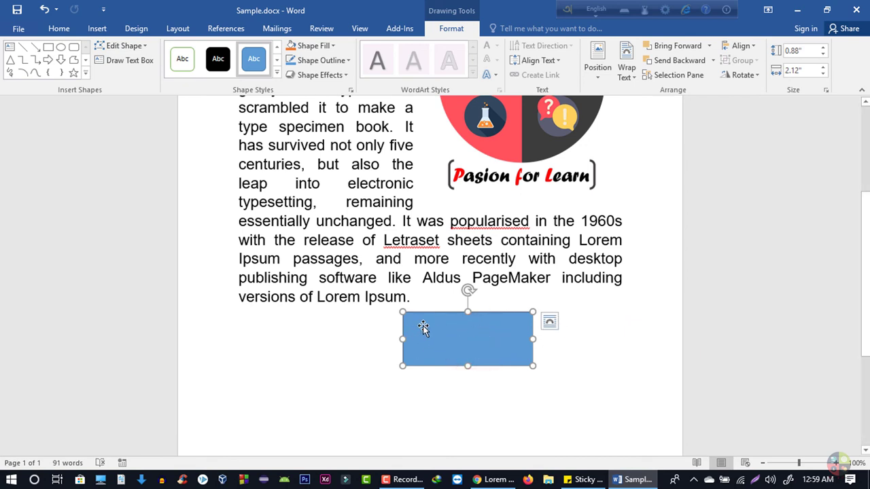
pyautogui.click(312, 45)
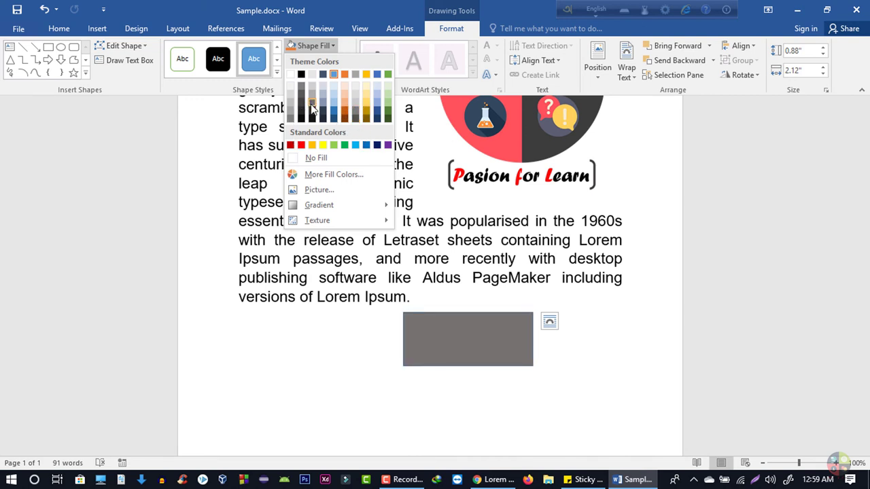
# Give the rectangle No Fill and a 6 pt red outline.
pyautogui.click(313, 157)
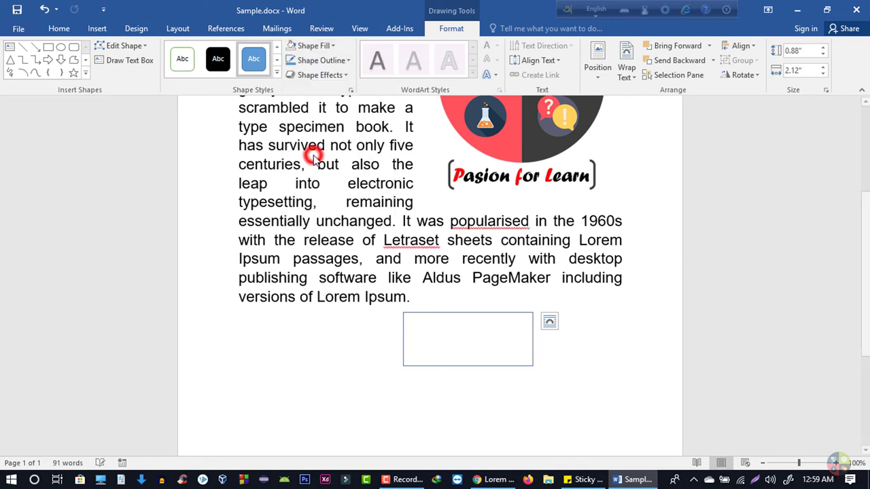
pyautogui.click(509, 314)
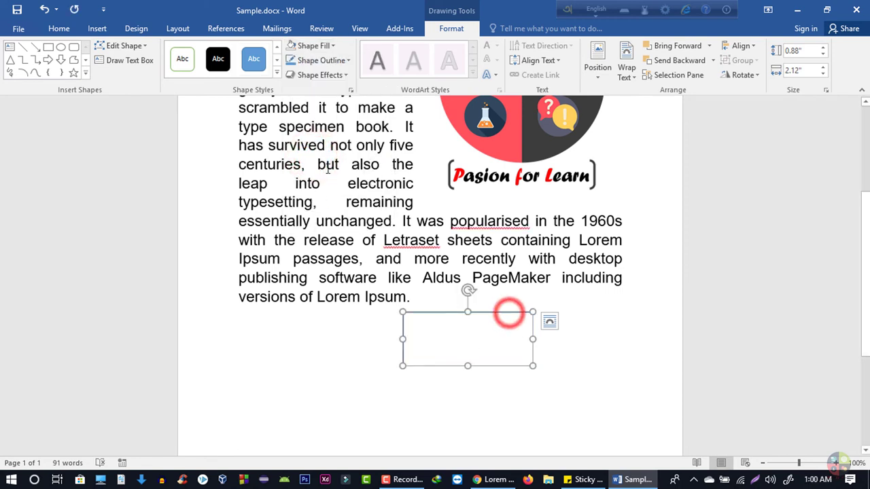
pyautogui.click(319, 60)
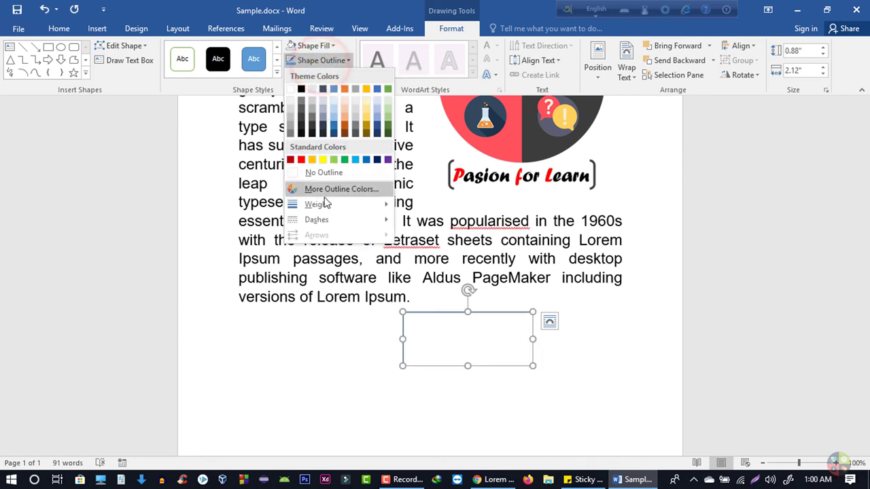
pyautogui.moveTo(325, 207)
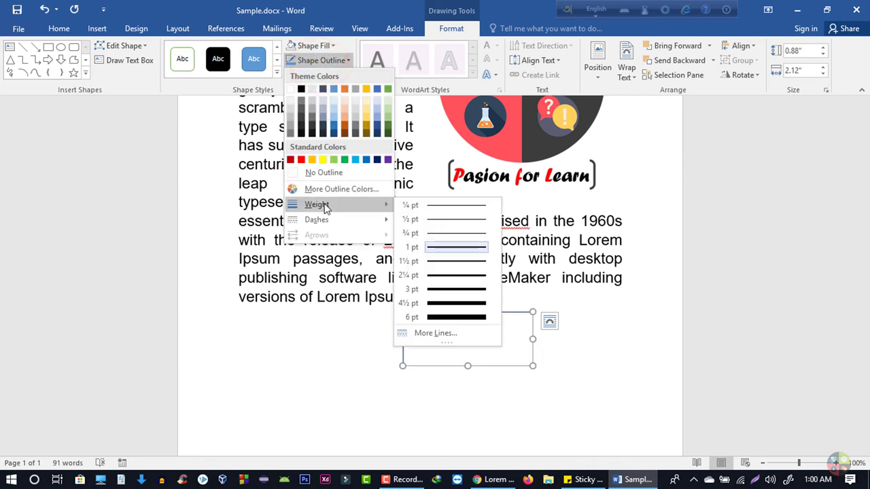
pyautogui.click(463, 318)
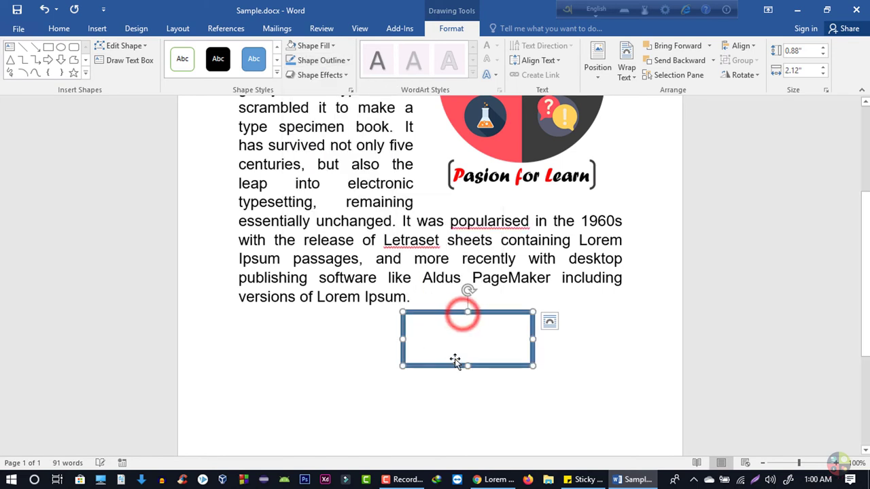
pyautogui.click(314, 61)
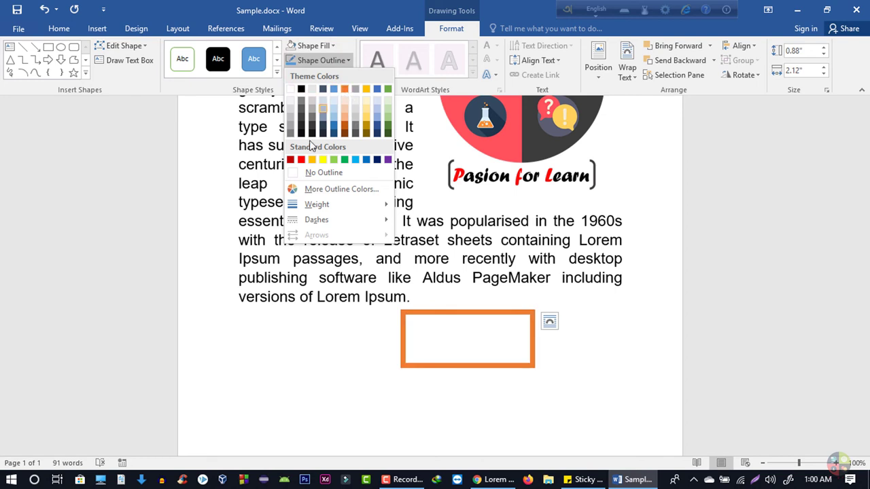
pyautogui.click(290, 159)
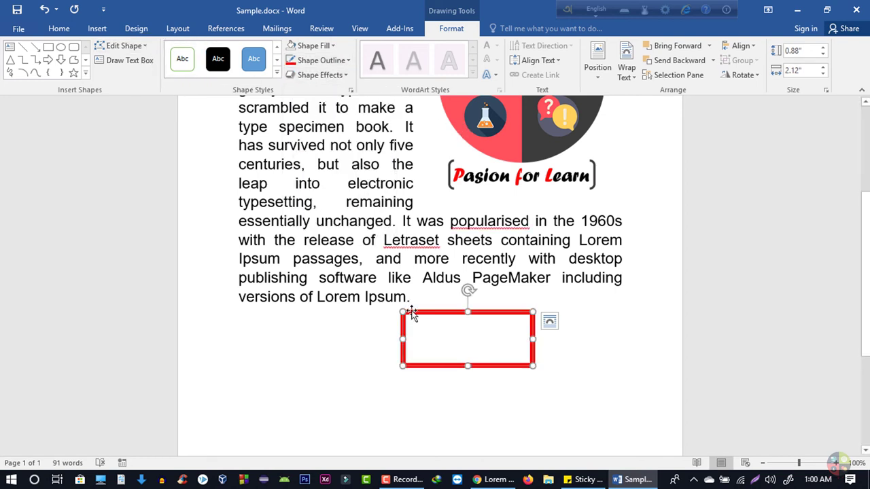
# Use Edit Points to drag the red rectangle's corners into an irregular, slanted quadrilateral.
pyautogui.click(127, 47)
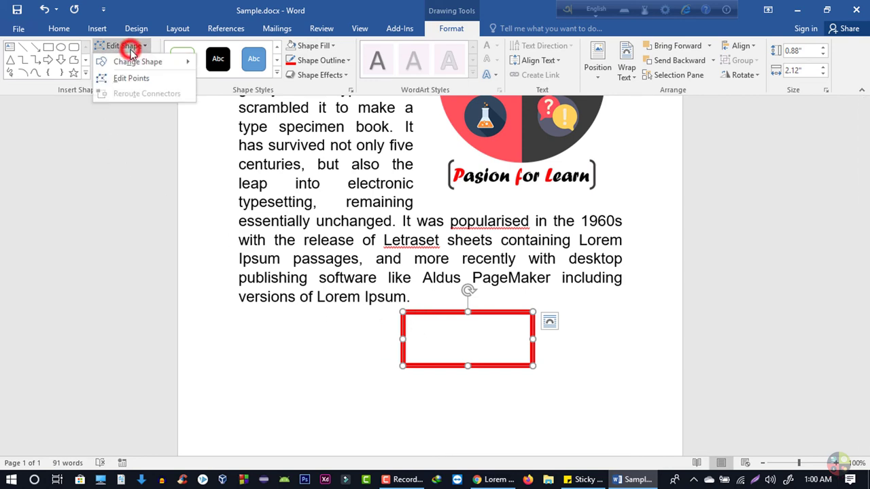
pyautogui.click(156, 78)
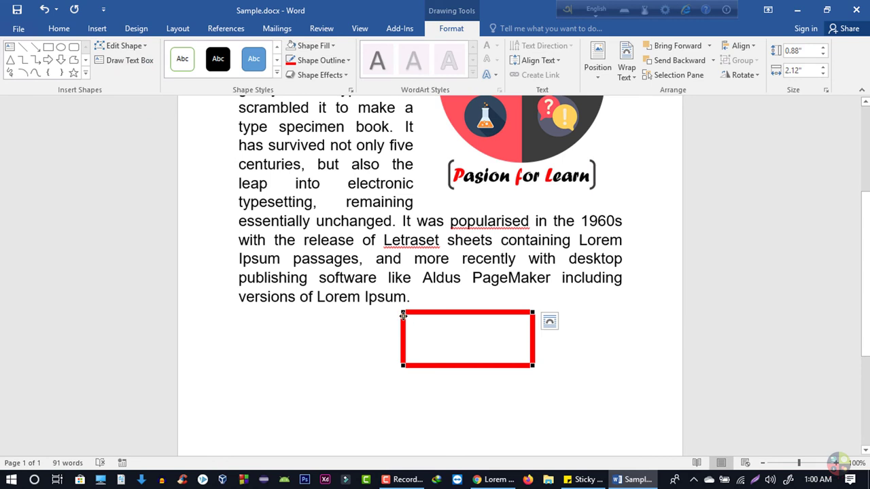
pyautogui.moveTo(403, 315); pyautogui.dragTo(423, 317)
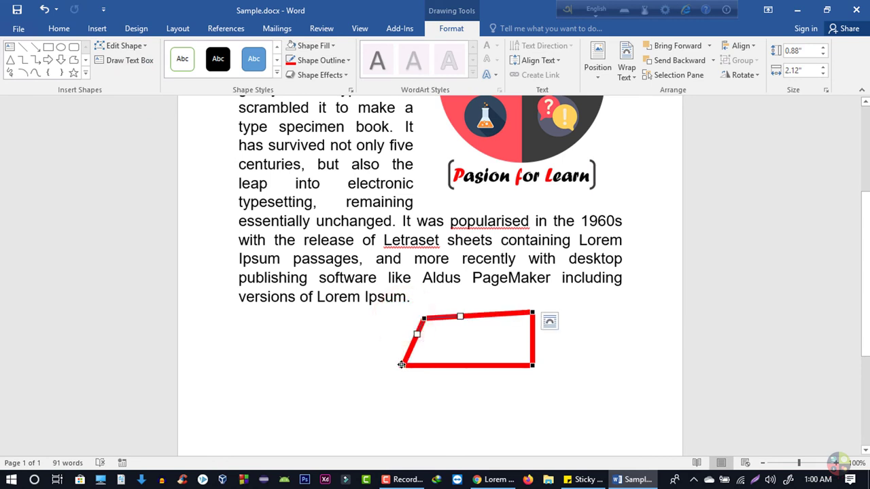
pyautogui.moveTo(402, 365); pyautogui.dragTo(418, 361)
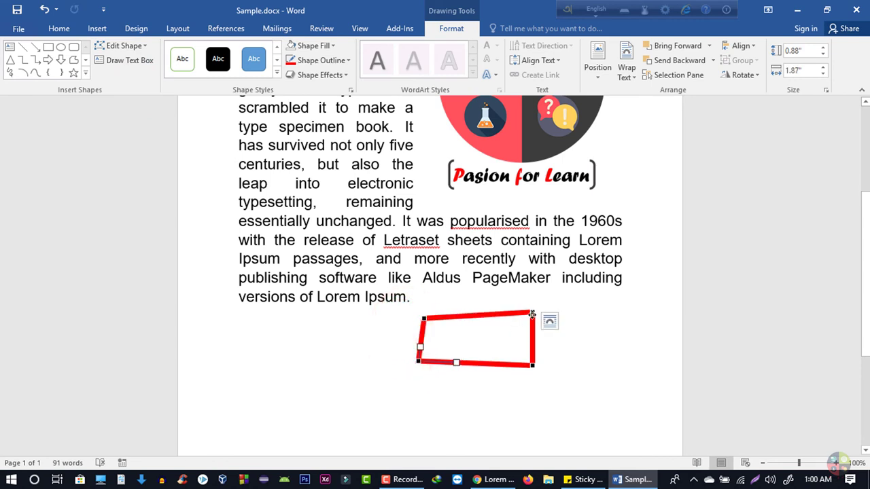
pyautogui.moveTo(532, 314); pyautogui.dragTo(537, 366)
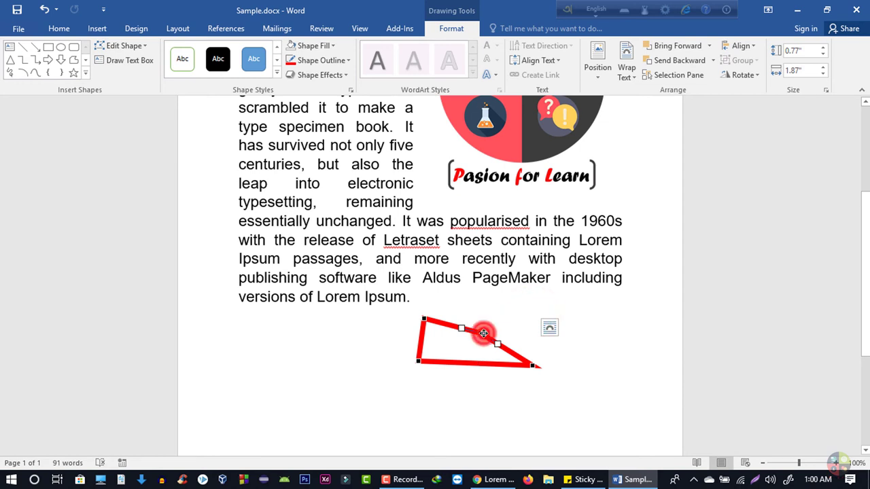
pyautogui.moveTo(484, 333); pyautogui.dragTo(486, 311)
pyautogui.click(624, 371)
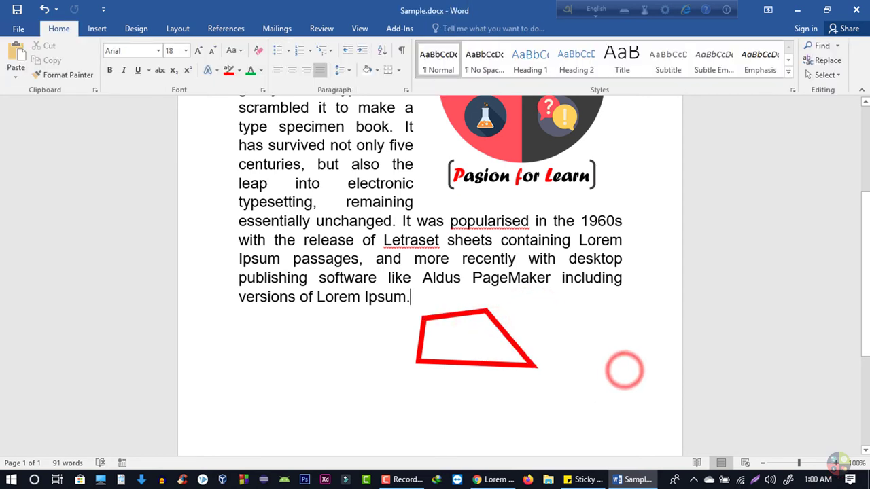
pyautogui.click(419, 362)
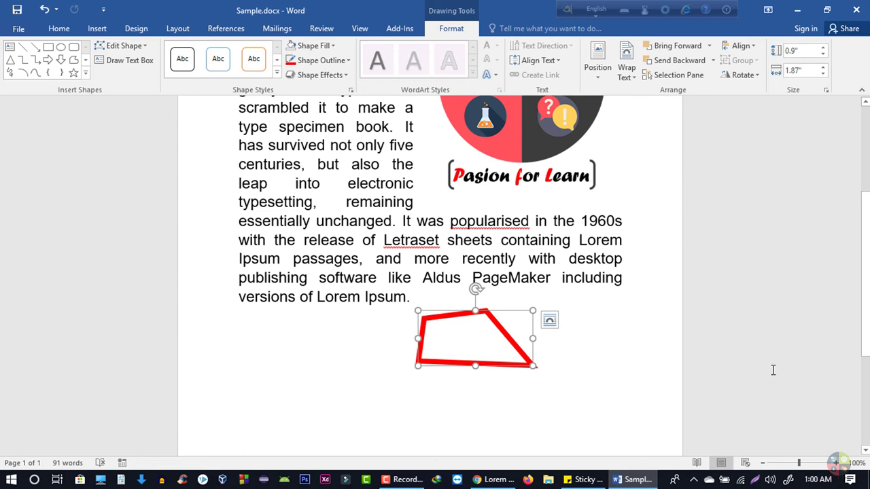
# Insert a flat 2-D pie chart of Sales with quarterly values 8.2, 3.2, 1.4 and 1.2.
pyautogui.click(97, 28)
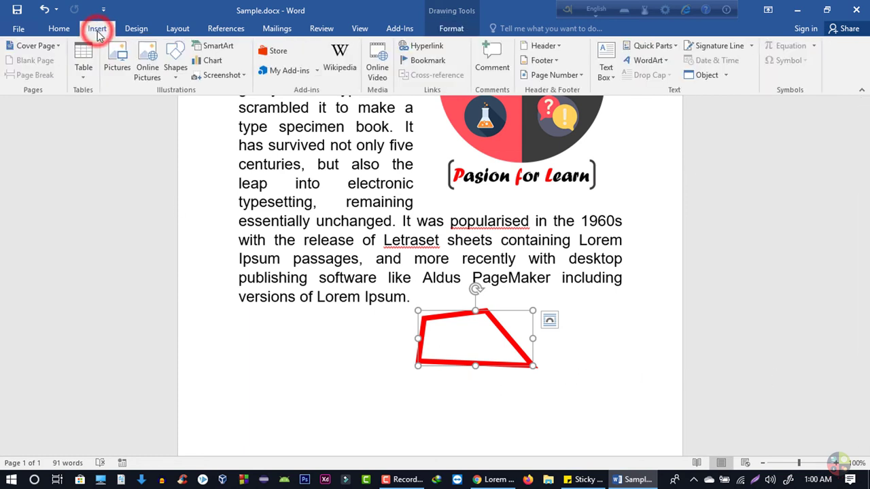
pyautogui.click(220, 65)
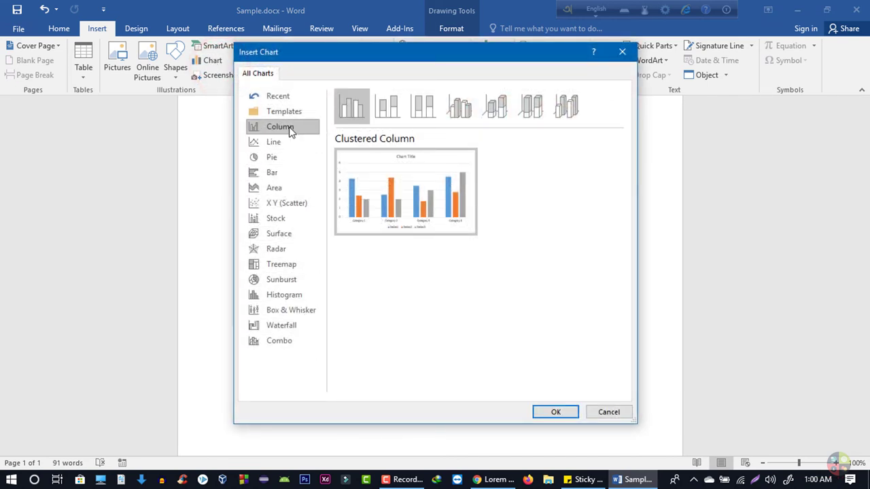
pyautogui.click(291, 157)
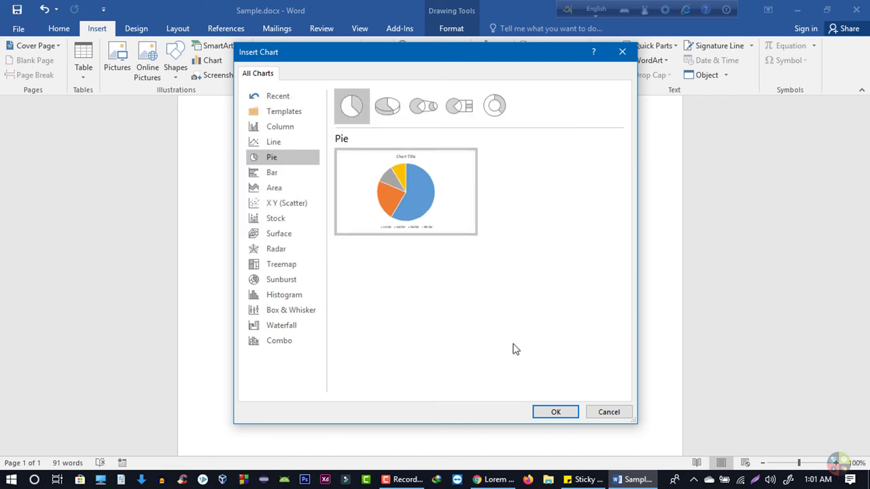
pyautogui.click(389, 107)
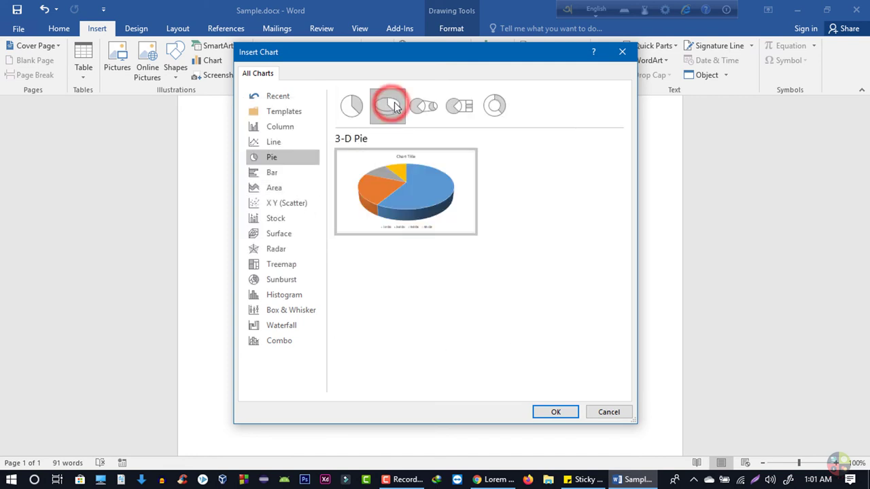
pyautogui.click(352, 107)
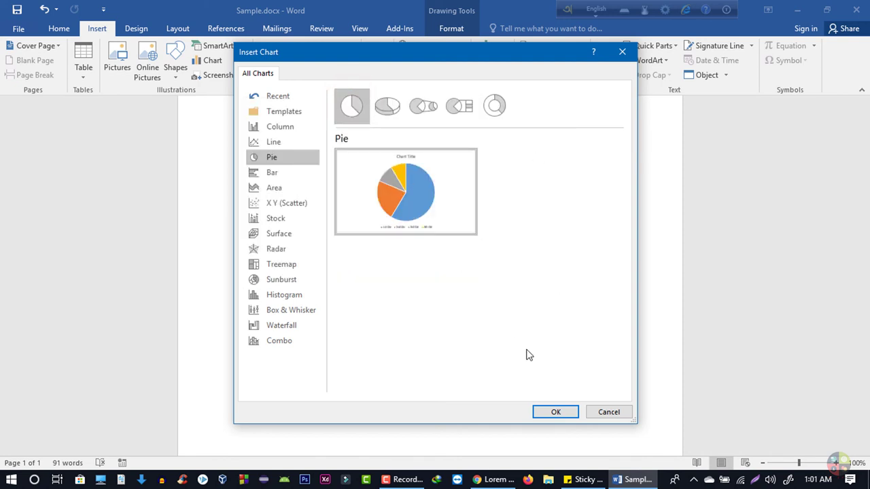
pyautogui.click(556, 412)
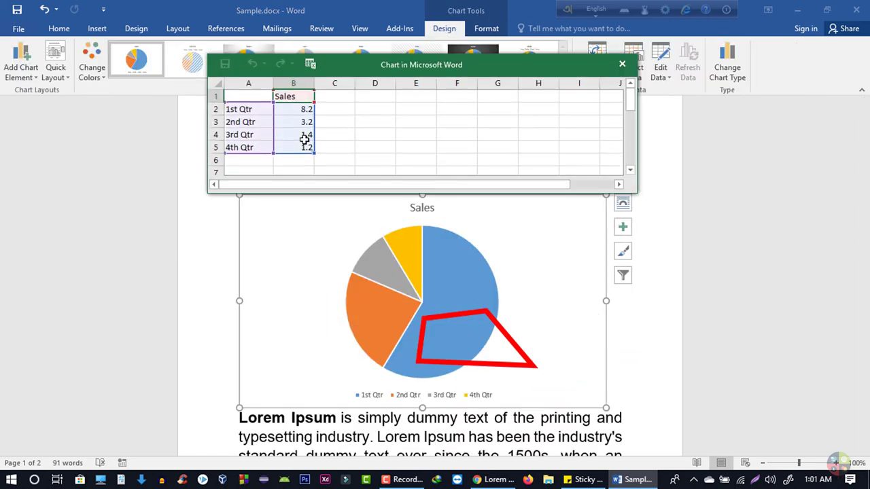
# Rename the first two category labels in the data sheet to Sample 1 and Sample 2.
pyautogui.doubleClick(258, 110)
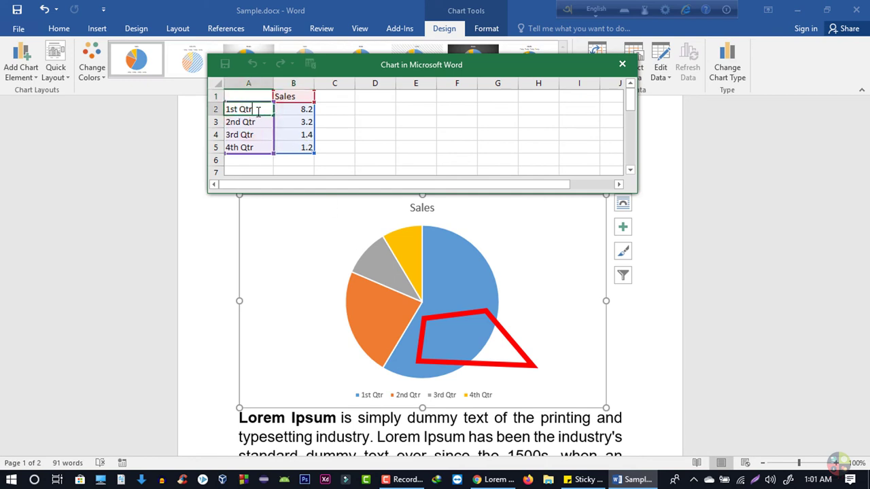
pyautogui.moveTo(258, 109); pyautogui.dragTo(228, 109)
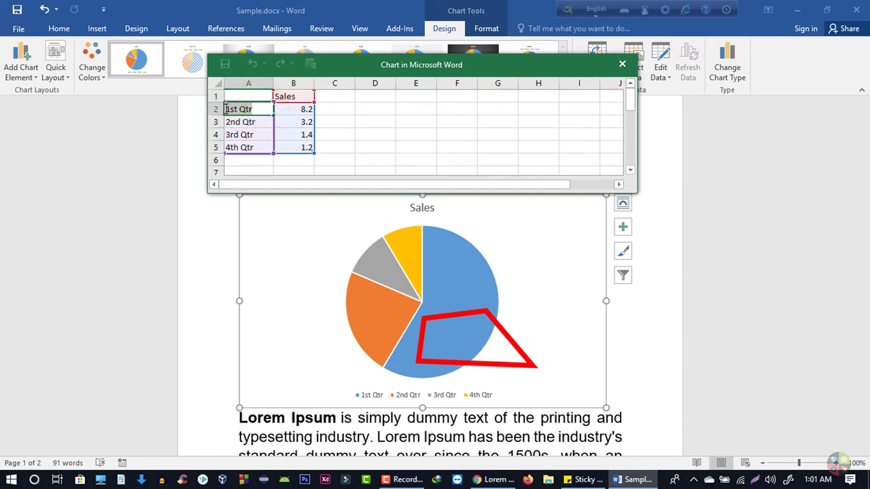
pyautogui.write('Sample 1')
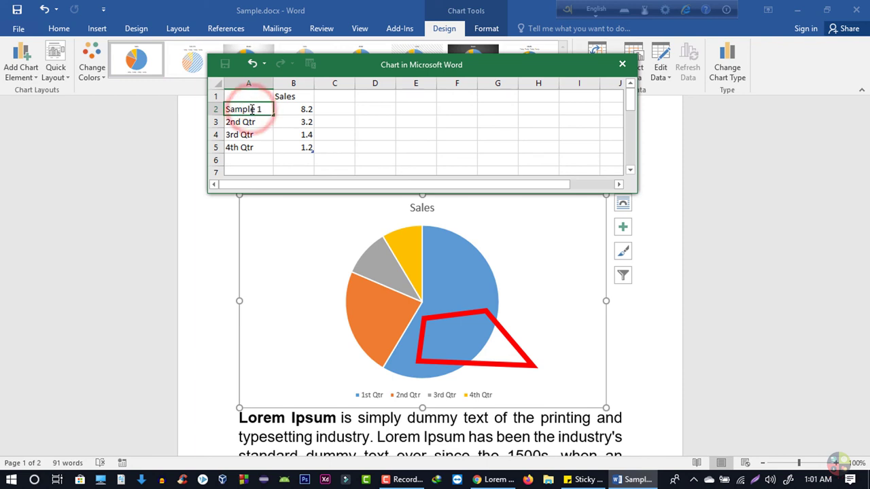
pyautogui.doubleClick(251, 110)
pyautogui.click(251, 121)
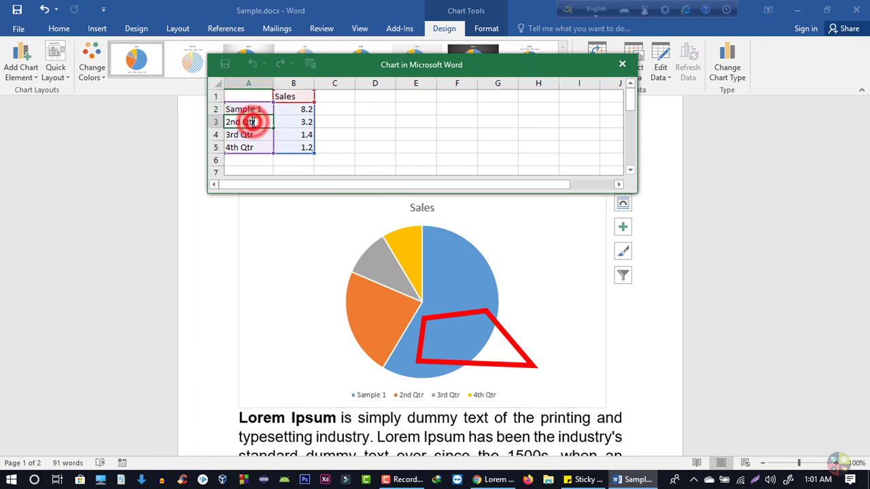
pyautogui.write('Sample 2')
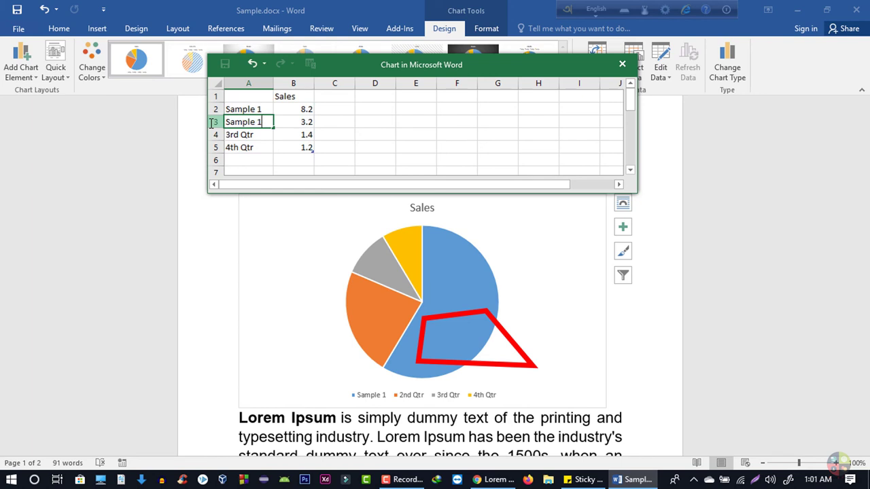
pyautogui.click(291, 144)
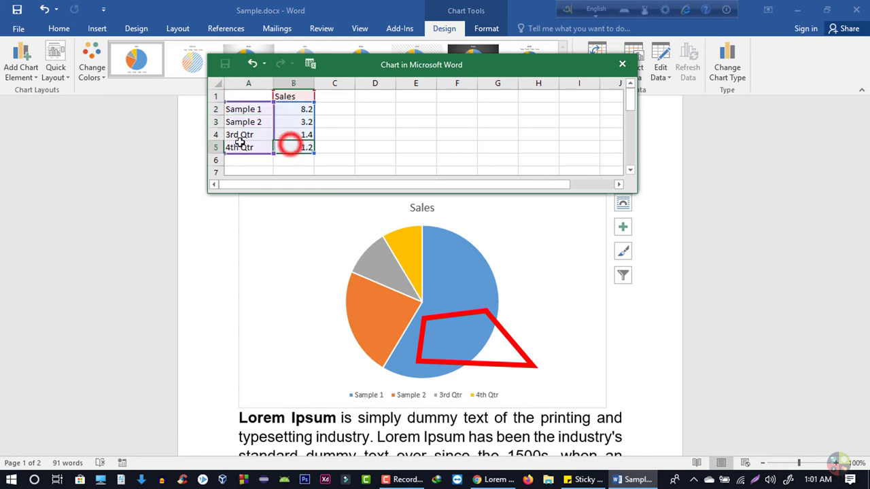
pyautogui.click(371, 133)
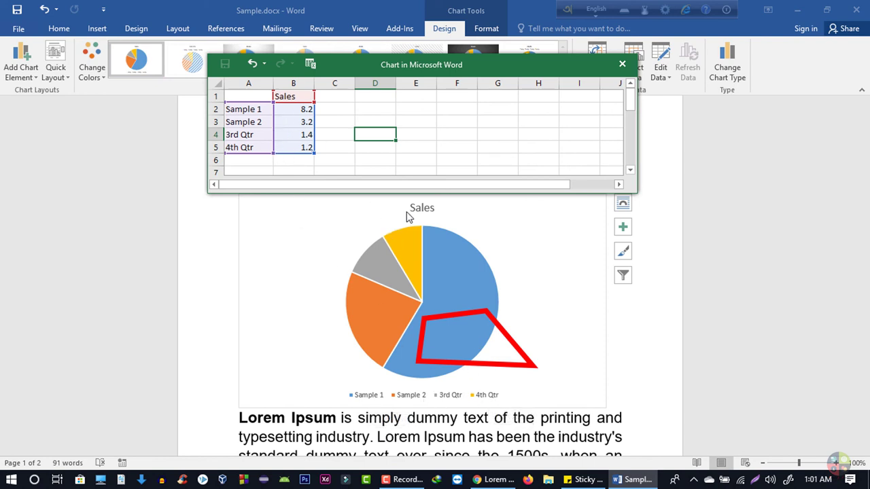
# Replace the Sales series title in cell B1 with Chart.
pyautogui.click(286, 97)
pyautogui.doubleClick(281, 99)
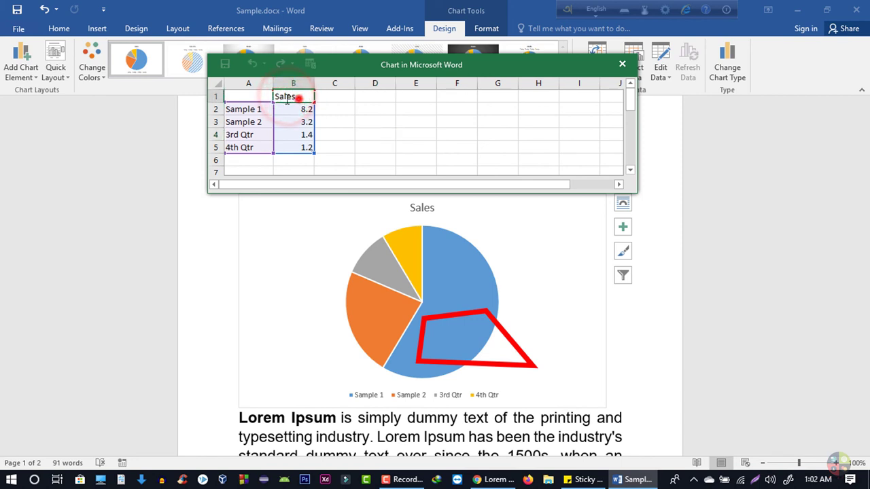
pyautogui.press('Escape')
pyautogui.press('Delete')
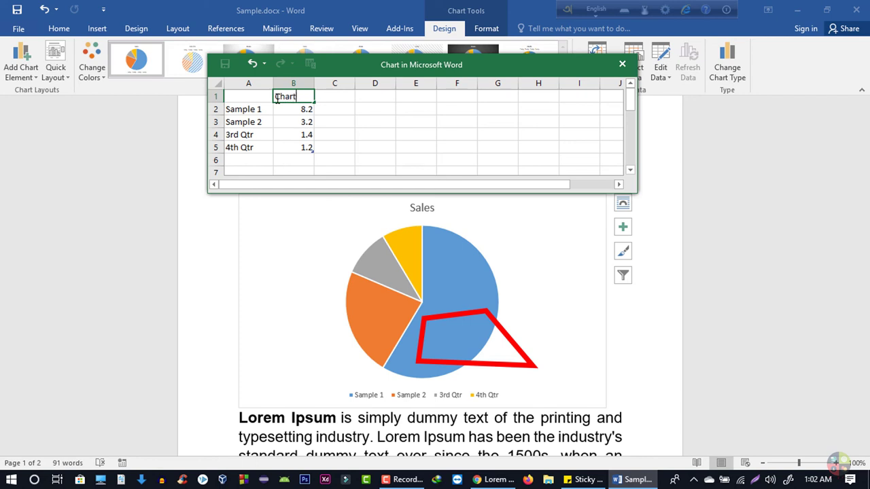
pyautogui.press('Return')
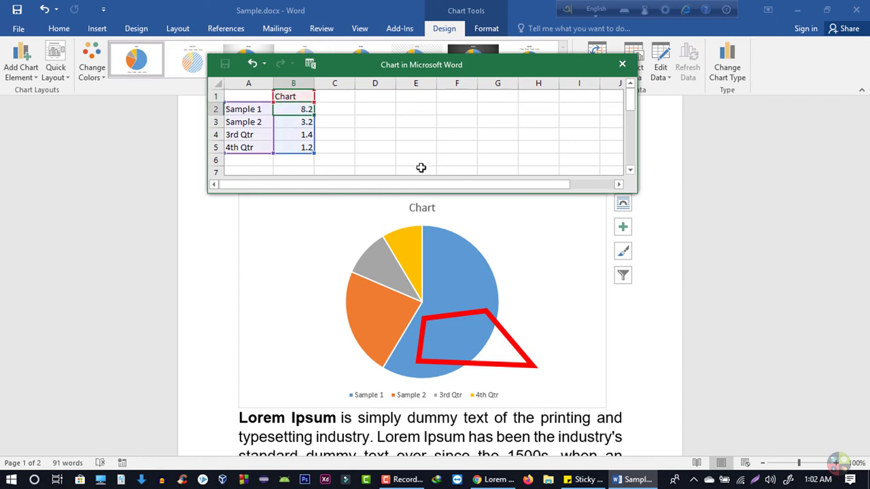
pyautogui.click(289, 98)
# Enter slice values 100, 50, 10 and 80 in B2–B5 and close the data sheet.
pyautogui.click(292, 110)
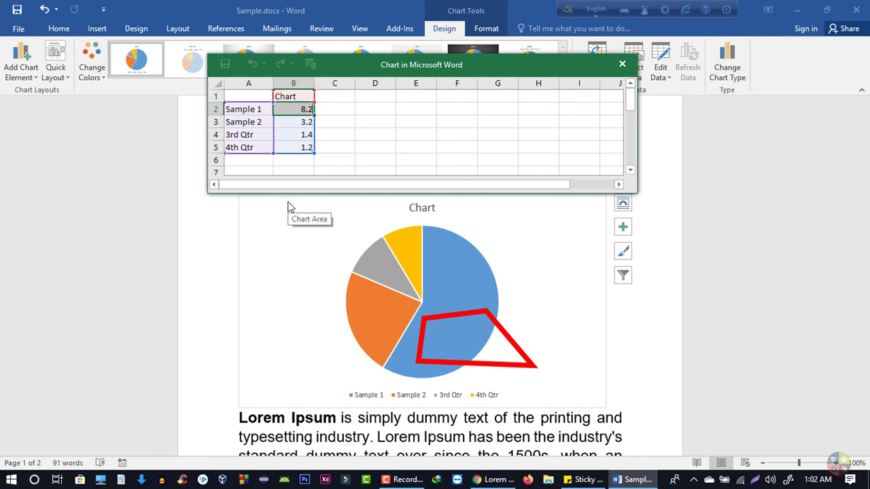
pyautogui.write('100')
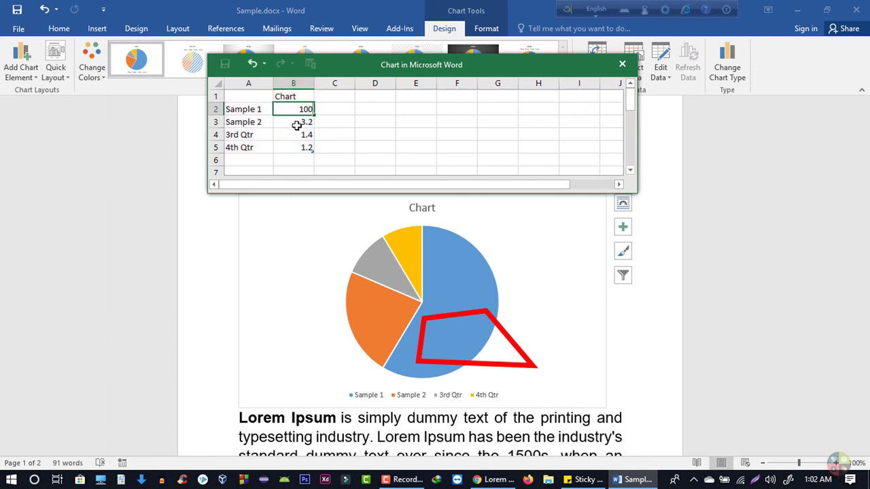
pyautogui.click(292, 124)
pyautogui.click(301, 123)
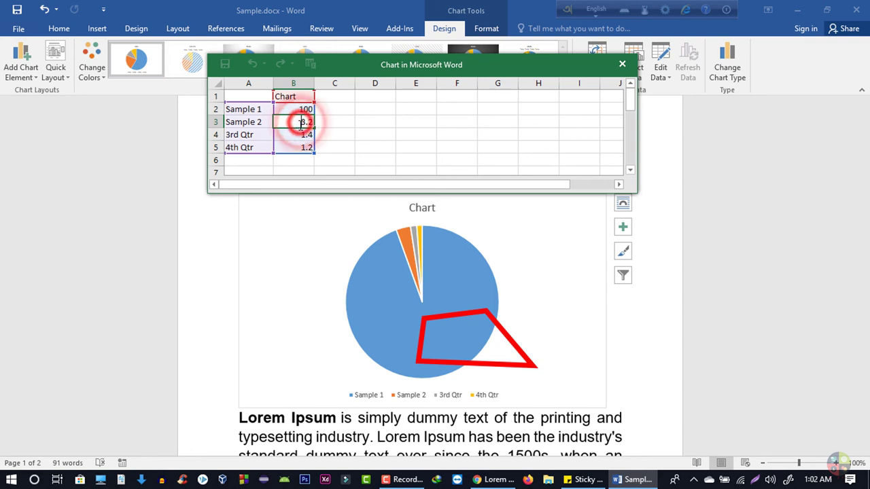
pyautogui.write('5')
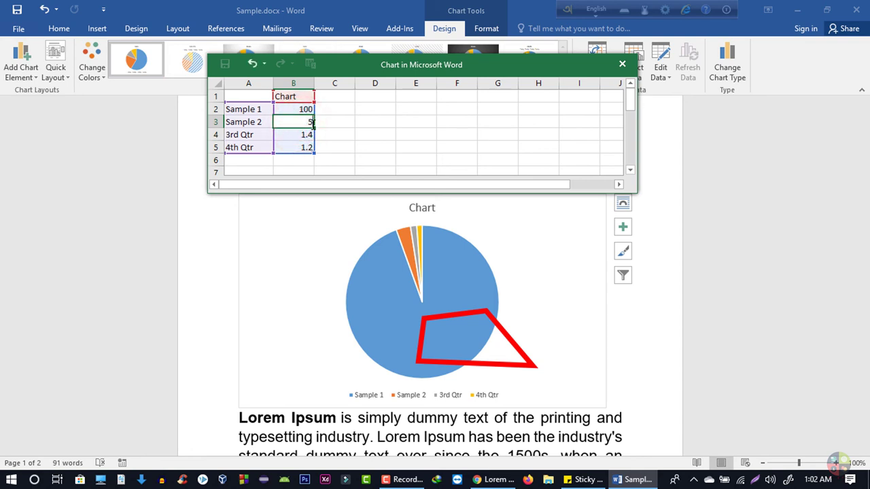
pyautogui.write('0')
pyautogui.click(293, 135)
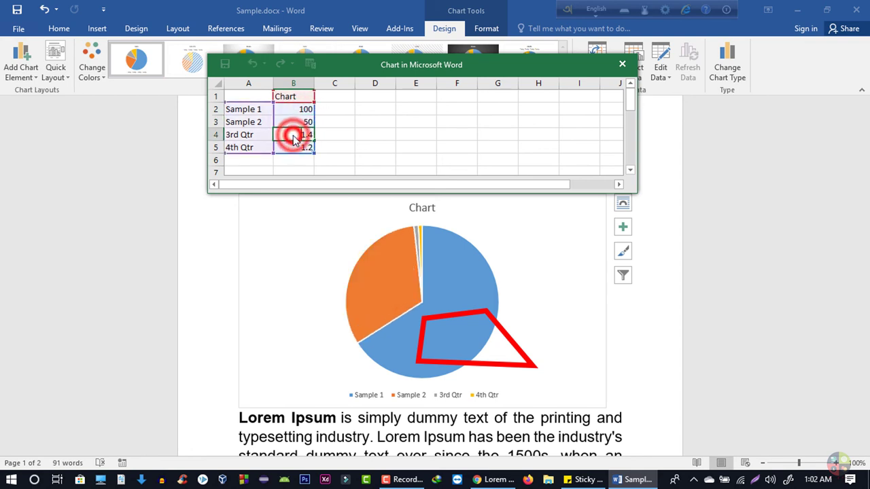
pyautogui.write('3')
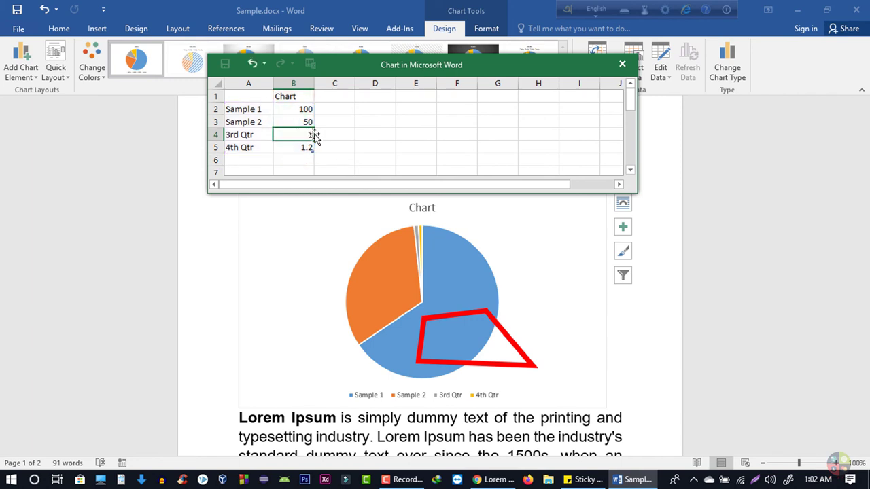
pyautogui.click(291, 151)
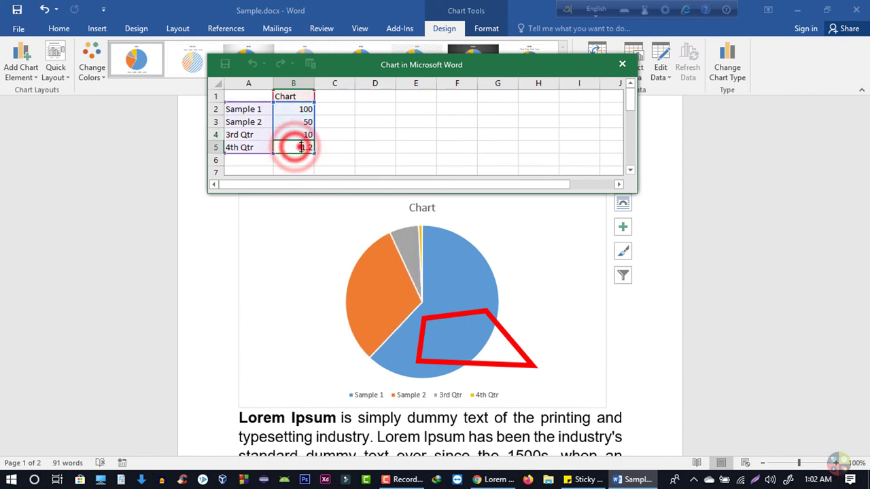
pyautogui.write('80')
pyautogui.press('Return')
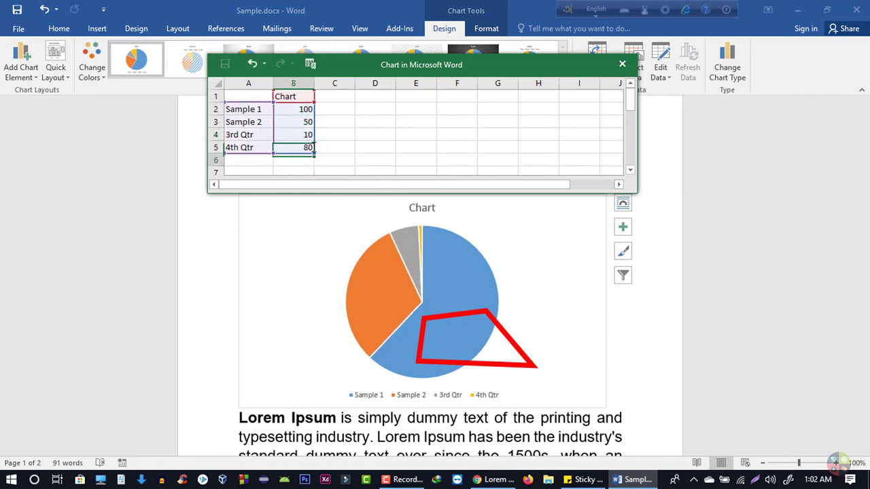
pyautogui.click(623, 65)
pyautogui.click(518, 245)
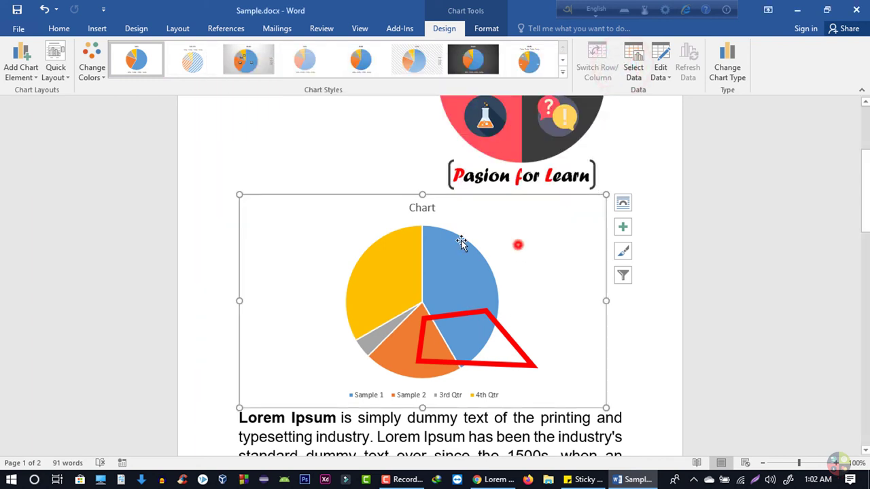
# Apply chart Style 10: blue background, white slices and percentage data labels.
pyautogui.click(471, 320)
pyautogui.scroll(-3, 605, 296)
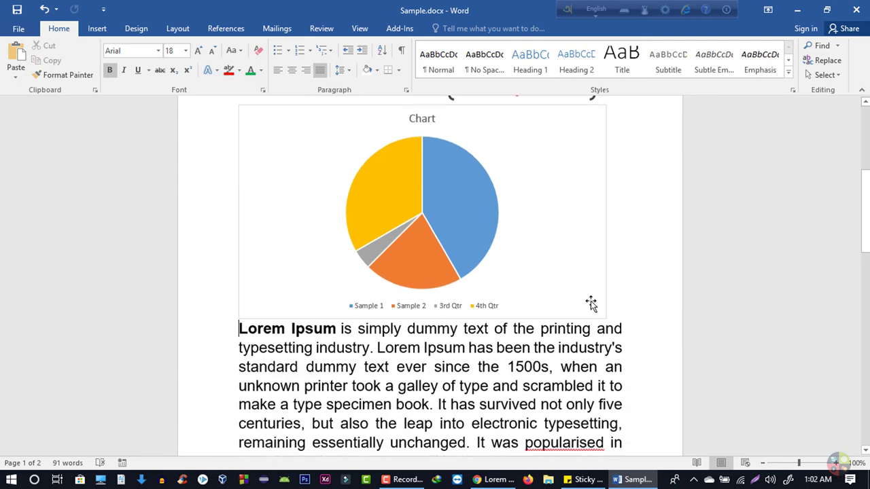
pyautogui.scroll(1, 470, 238)
pyautogui.click(490, 231)
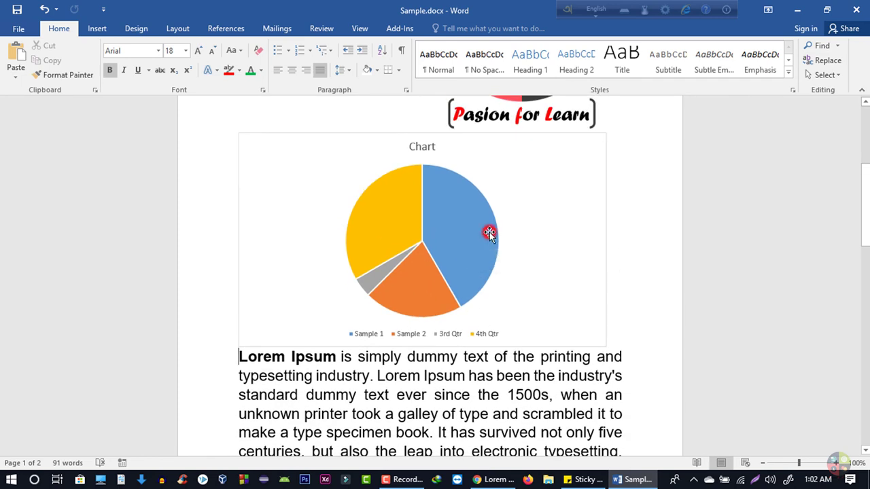
pyautogui.click(634, 261)
pyautogui.click(521, 210)
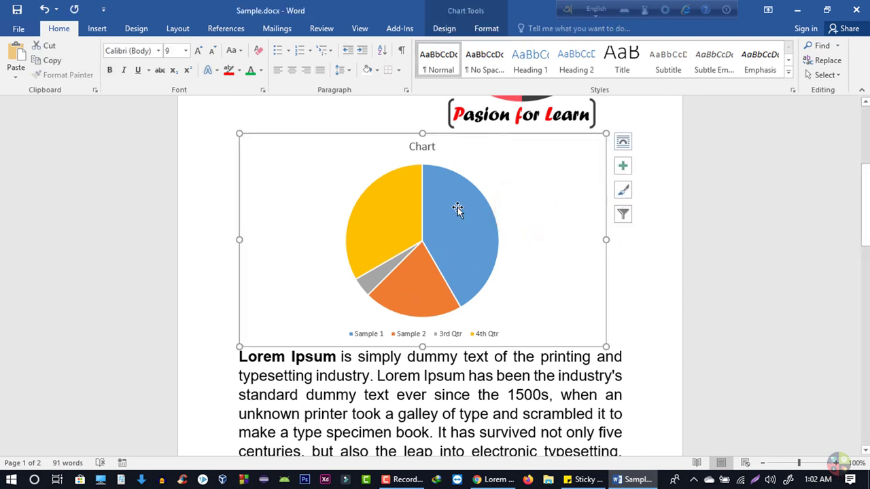
pyautogui.click(444, 28)
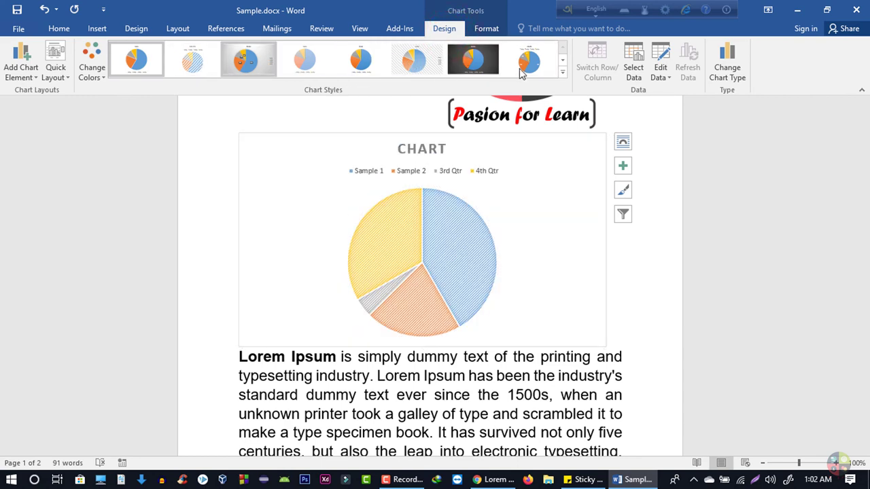
pyautogui.click(563, 70)
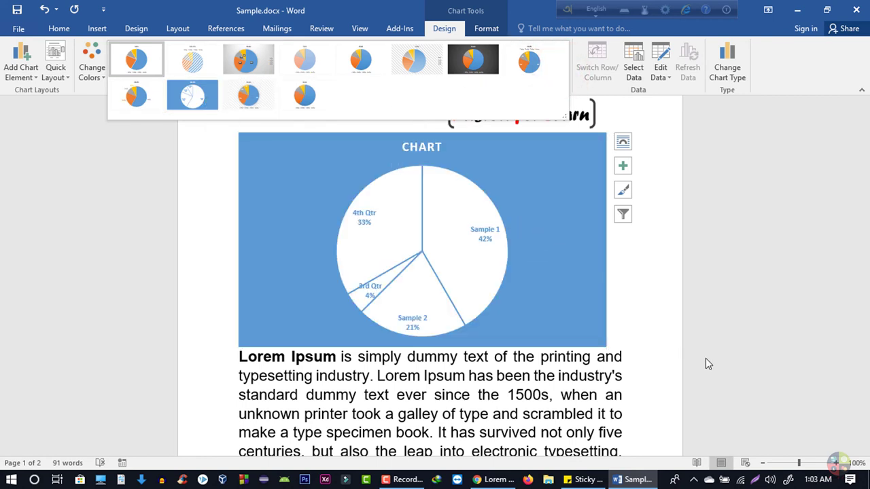
pyautogui.click(192, 95)
pyautogui.click(556, 274)
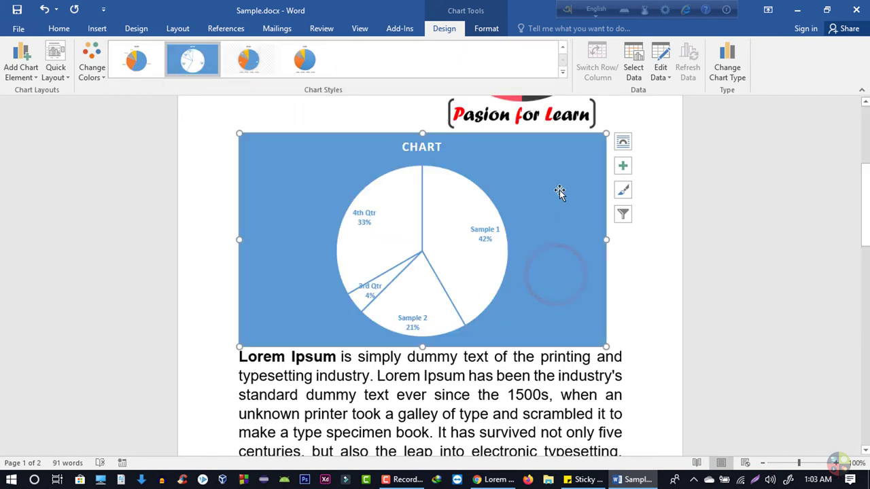
pyautogui.click(492, 29)
# Set the chart to wrap with text, then move and shrink it beside the paragraph.
pyautogui.click(546, 64)
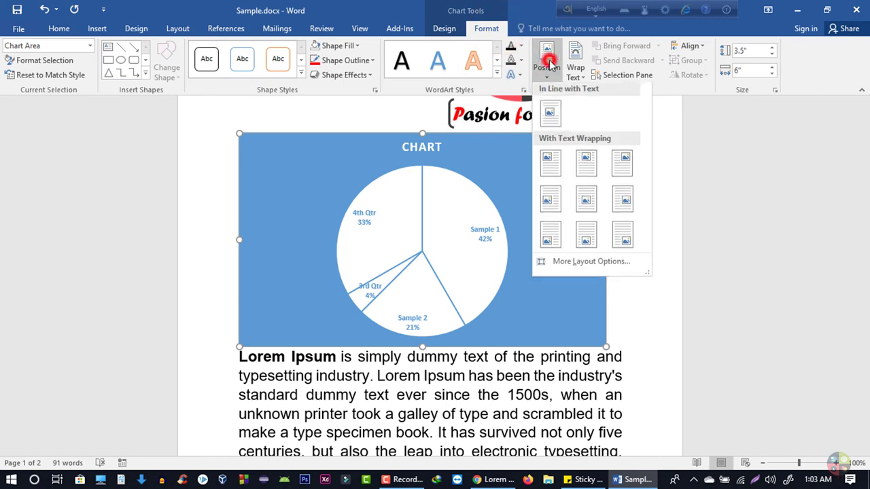
pyautogui.click(559, 196)
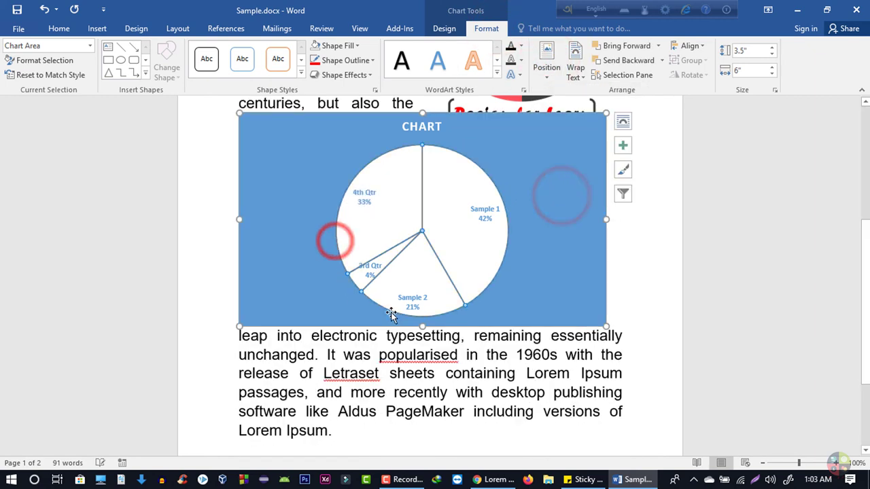
pyautogui.moveTo(320, 255); pyautogui.dragTo(418, 354)
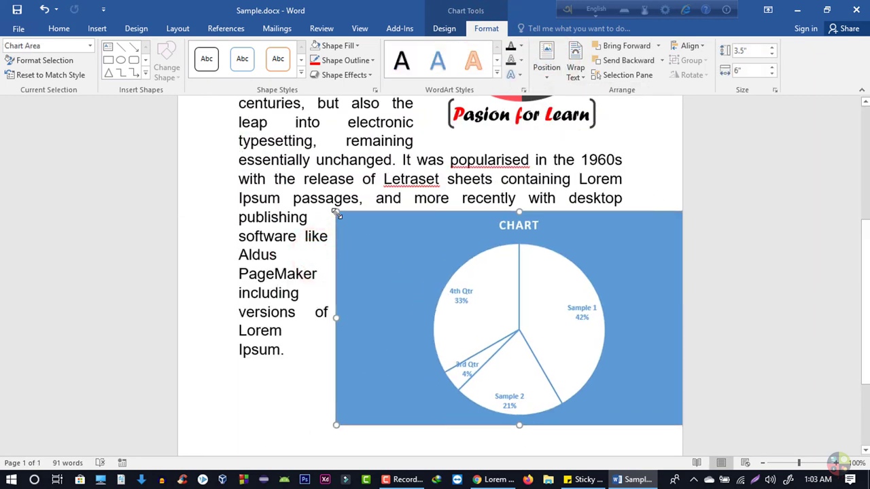
pyautogui.moveTo(336, 211); pyautogui.dragTo(472, 333)
pyautogui.moveTo(501, 367); pyautogui.dragTo(453, 171)
pyautogui.click(476, 355)
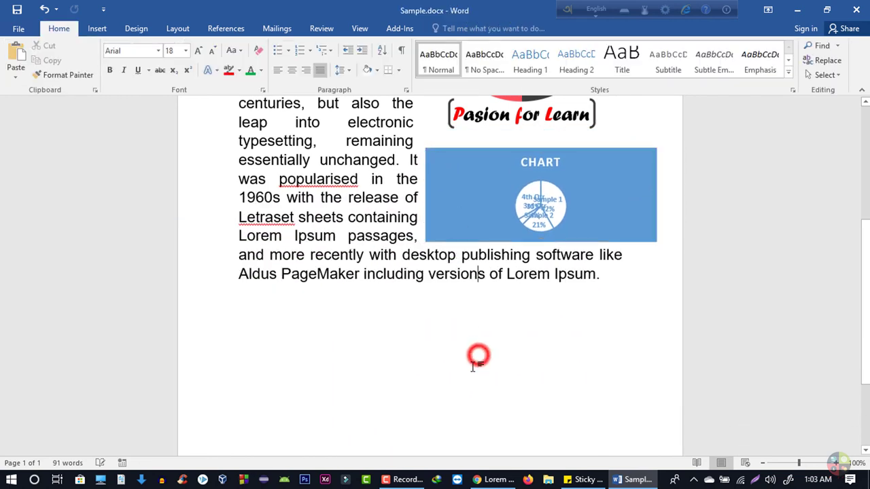
pyautogui.click(533, 207)
# Undo the move and restore the chart after accidentally deleting it.
pyautogui.hotkey('ctrl', 'z')
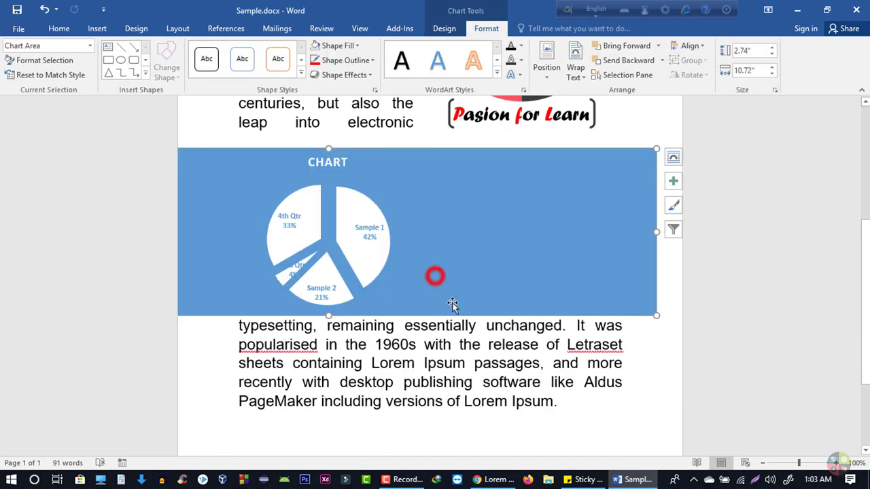
pyautogui.click(654, 217)
pyautogui.press('Delete')
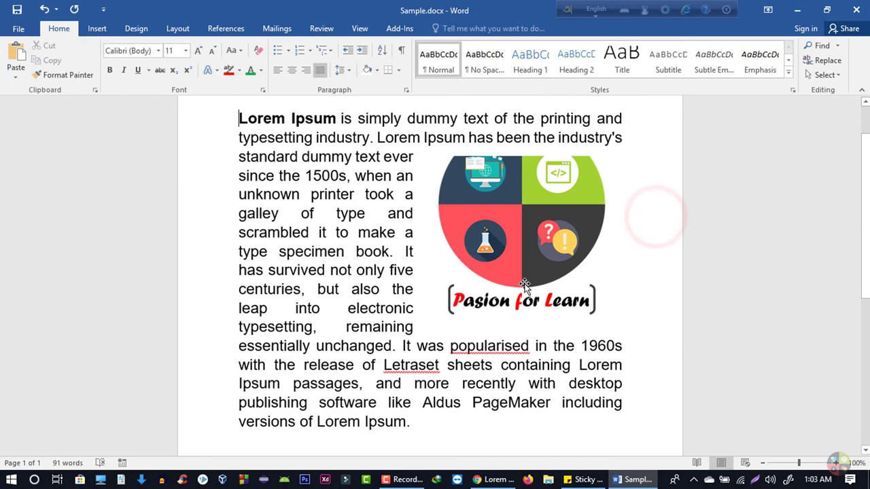
pyautogui.scroll(-1, 476, 316)
pyautogui.click(97, 28)
pyautogui.hotkey('ctrl', 'z')
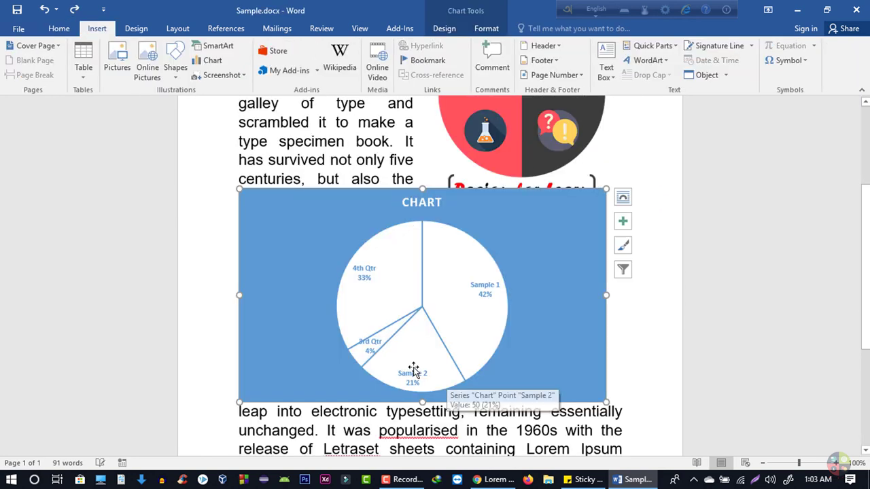
# Position the chart bottom left with square wrapping, undoing the accidentally exploded slices.
pyautogui.click(481, 29)
pyautogui.click(547, 67)
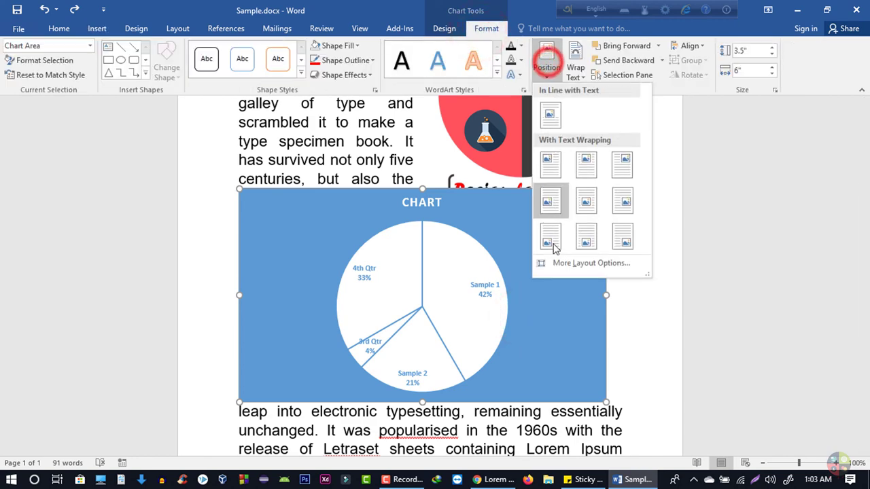
pyautogui.click(552, 245)
pyautogui.scroll(-3, 454, 415)
pyautogui.moveTo(484, 373); pyautogui.dragTo(507, 313)
pyautogui.hotkey('ctrl', 'z')
pyautogui.click(136, 29)
pyautogui.click(96, 29)
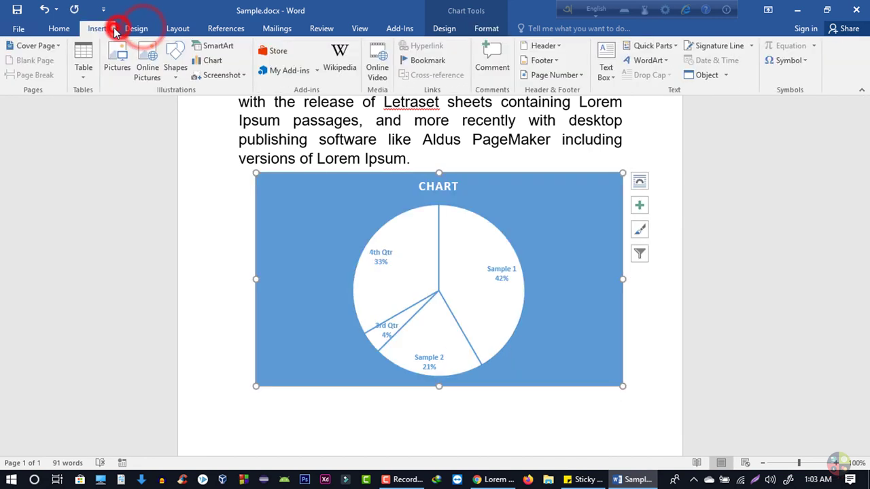
# Start an Insert > Screenshot > Screen Clipping, then cancel it.
pyautogui.click(235, 79)
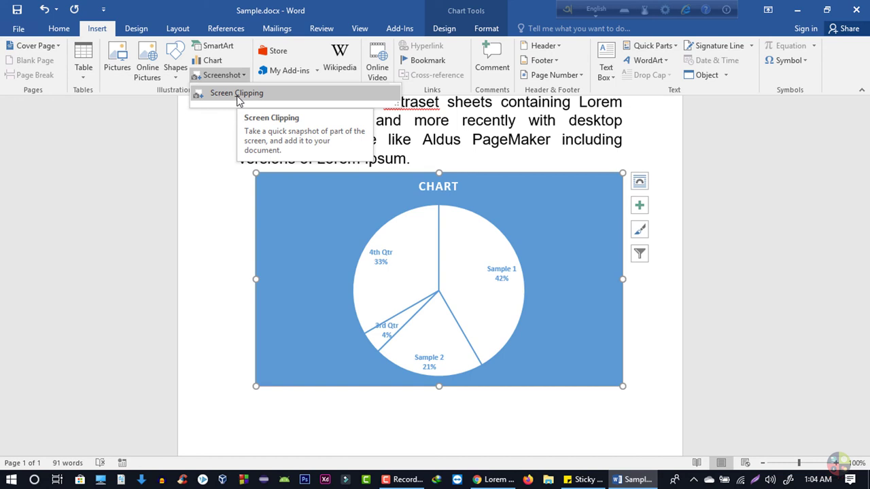
pyautogui.click(237, 95)
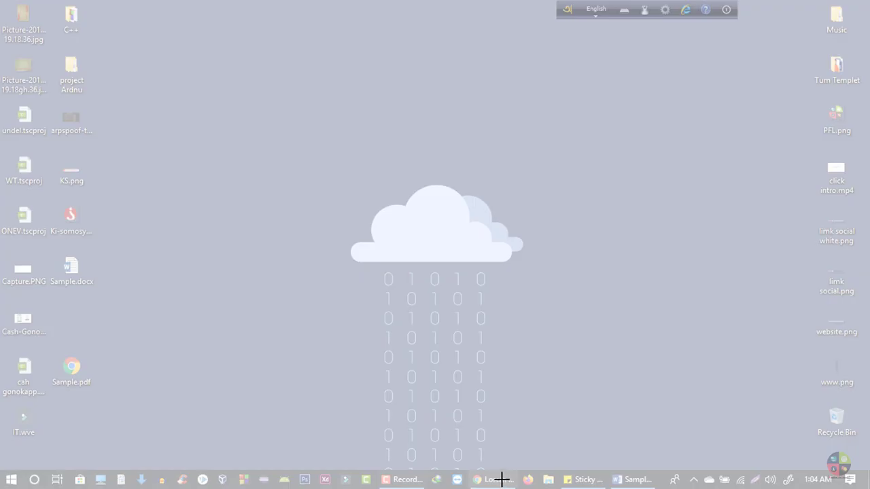
pyautogui.click(501, 484)
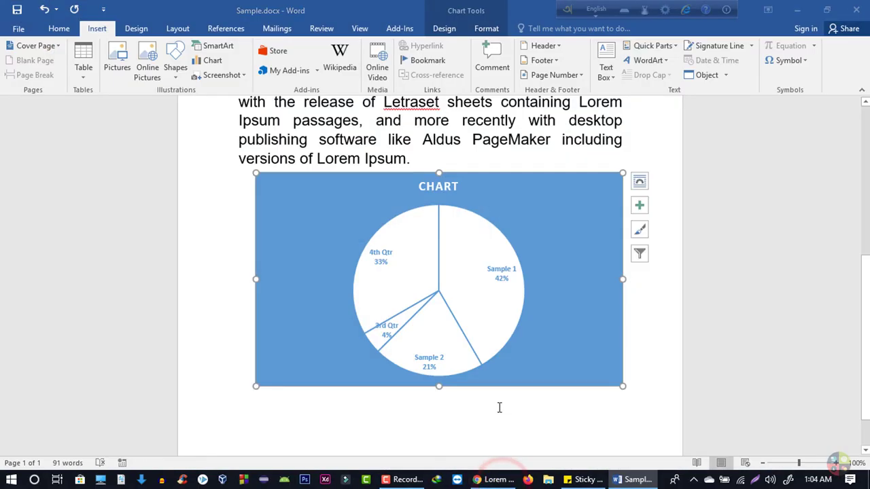
# Minimize and restore Word, then start a new screen clip and mark out a region.
pyautogui.click(797, 9)
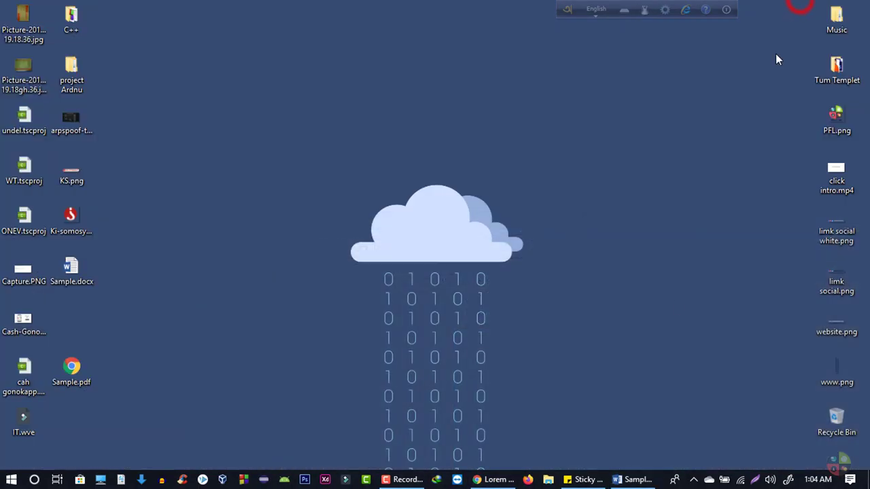
pyautogui.click(617, 480)
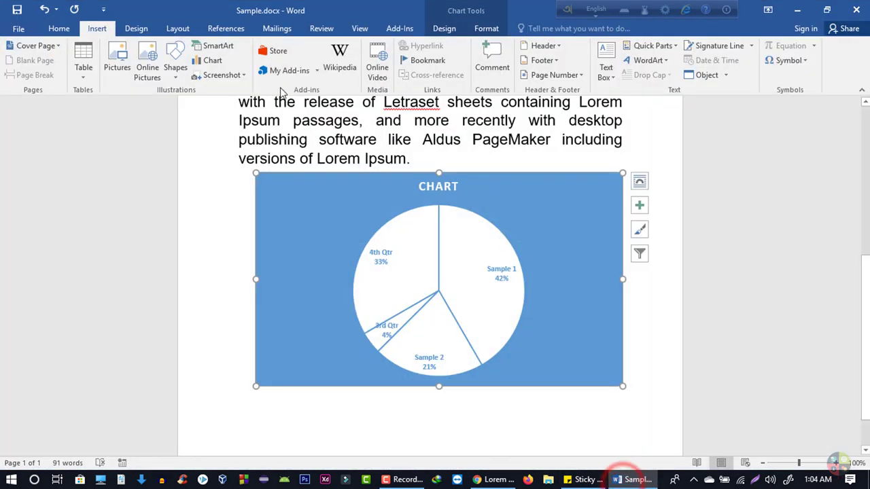
pyautogui.click(225, 75)
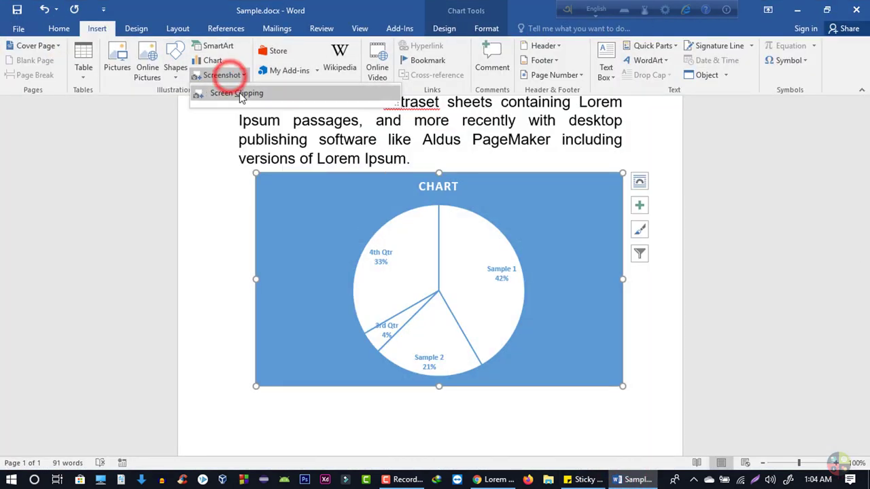
pyautogui.click(243, 96)
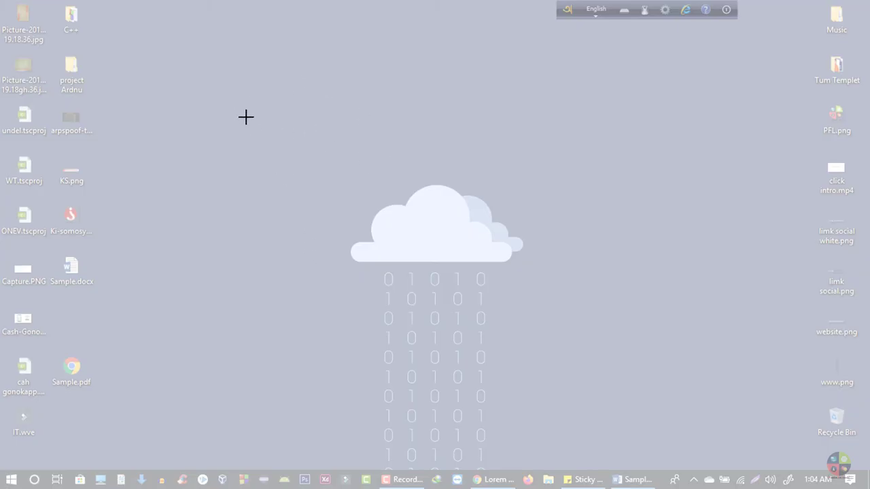
pyautogui.moveTo(236, 84); pyautogui.dragTo(672, 363)
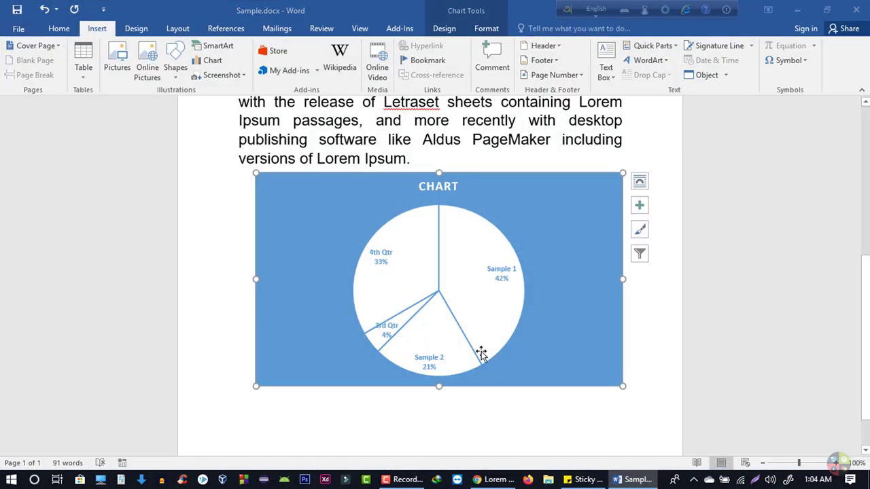
# Click below the pie chart and move it up into the Lorem Ipsum paragraph.
pyautogui.scroll(-1, 484, 354)
pyautogui.scroll(3, 486, 355)
pyautogui.scroll(-3, 488, 343)
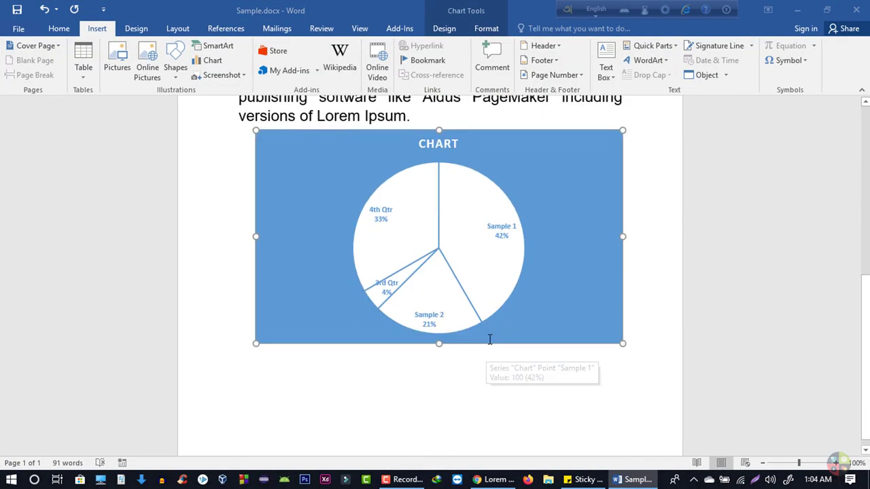
pyautogui.scroll(-1, 488, 347)
pyautogui.scroll(3, 456, 363)
pyautogui.scroll(-3, 454, 369)
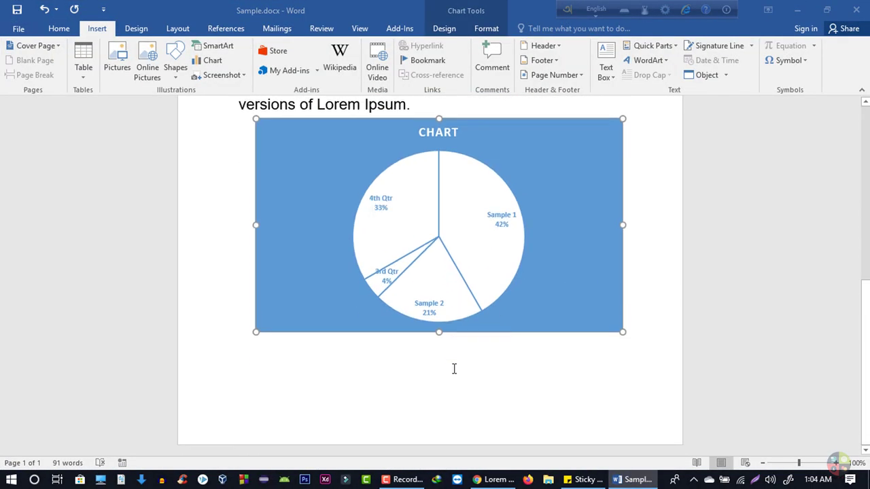
pyautogui.click(447, 394)
pyautogui.scroll(1, 476, 409)
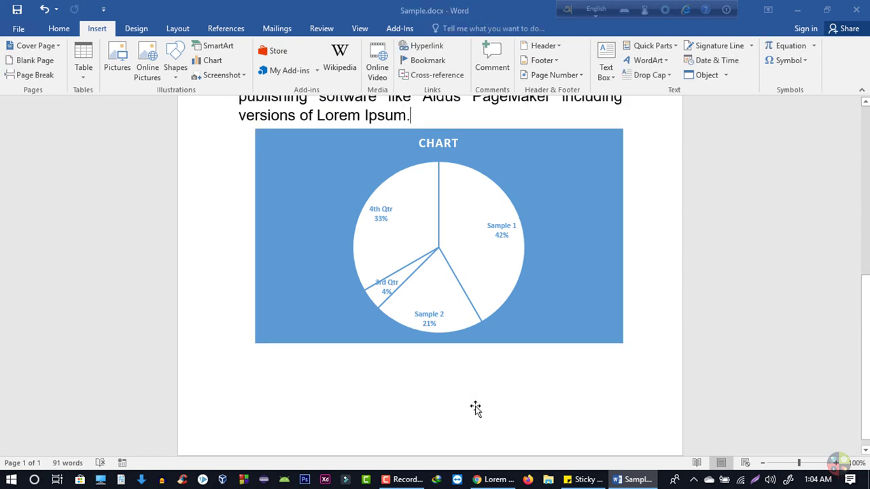
pyautogui.click(396, 330)
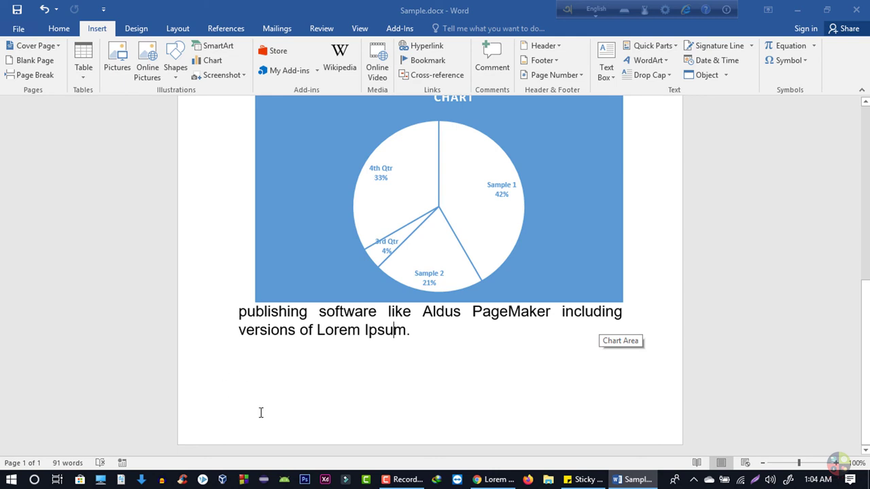
# Select the pie chart and remove it, leaving the area below the paragraph empty.
pyautogui.scroll(8, 360, 381)
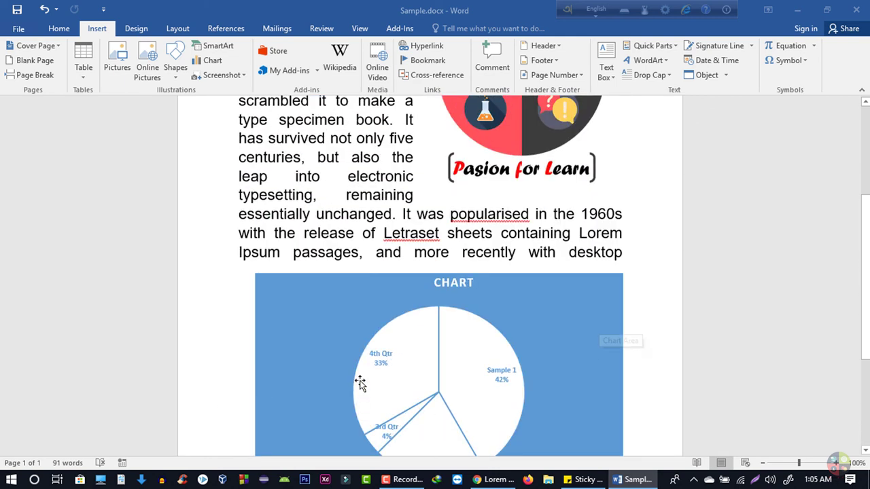
pyautogui.scroll(2, 360, 381)
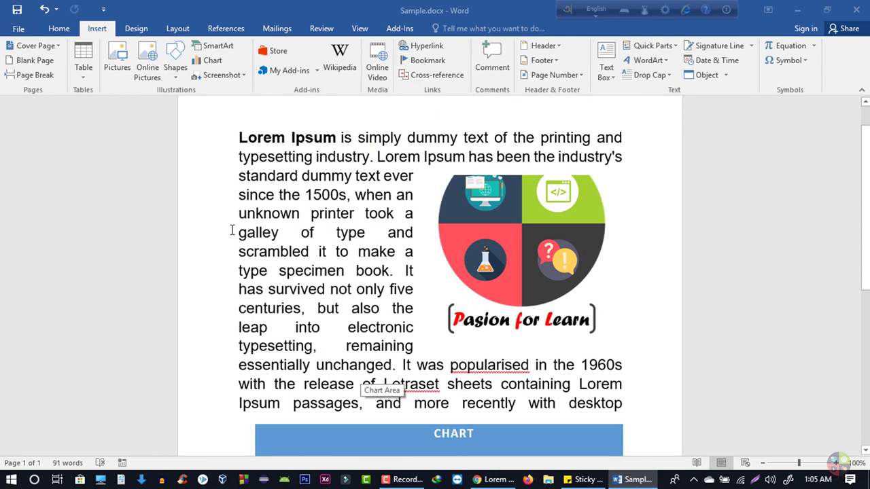
pyautogui.click(254, 175)
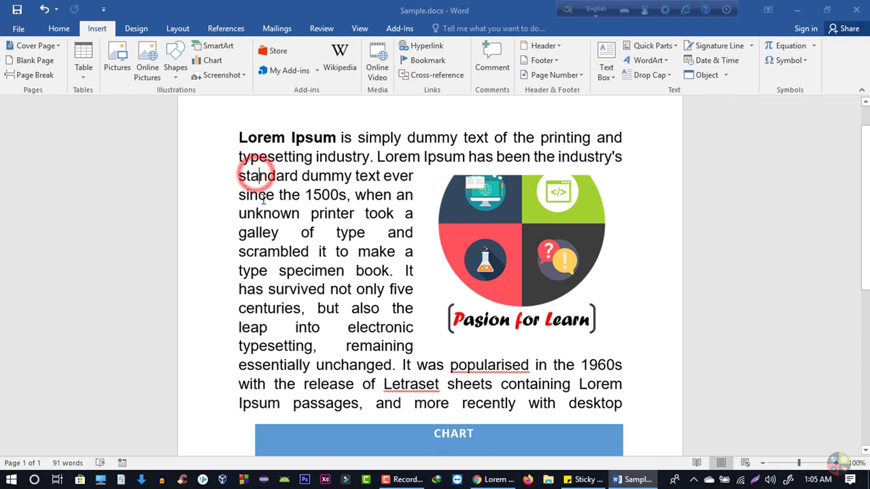
pyautogui.scroll(-3, 355, 353)
pyautogui.click(355, 353)
pyautogui.scroll(4, 355, 354)
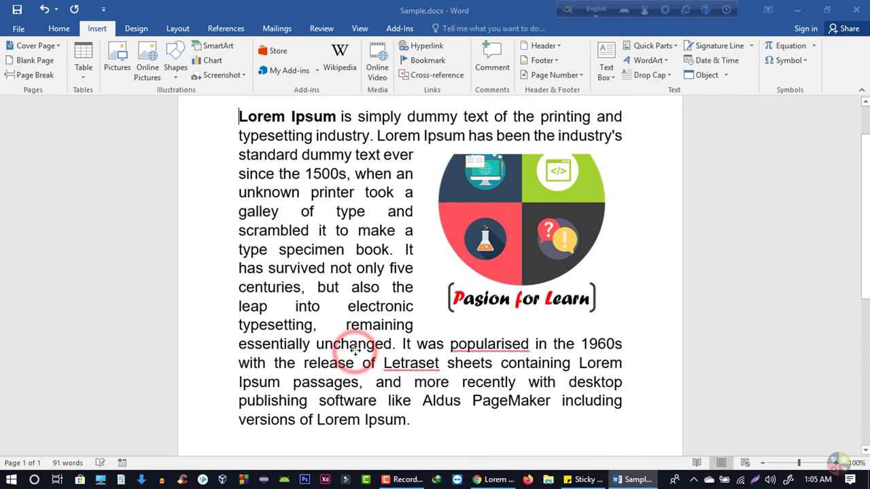
pyautogui.moveTo(340, 291); pyautogui.dragTo(348, 348)
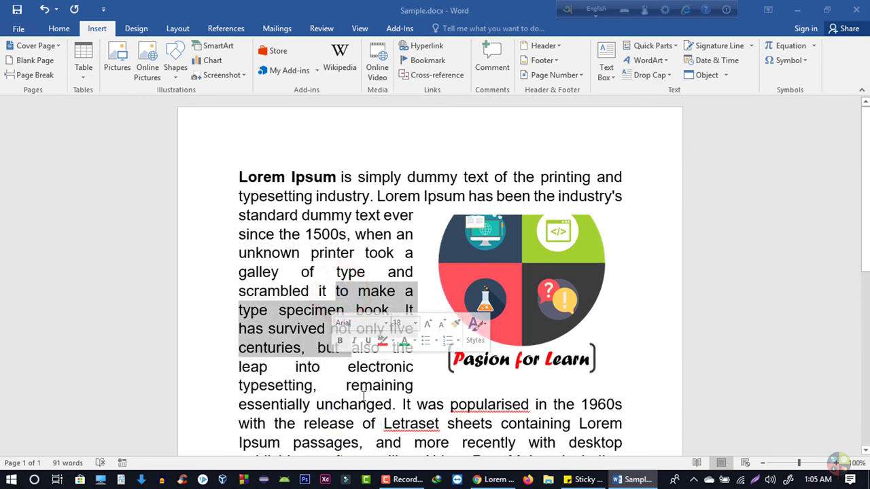
pyautogui.scroll(-5, 359, 379)
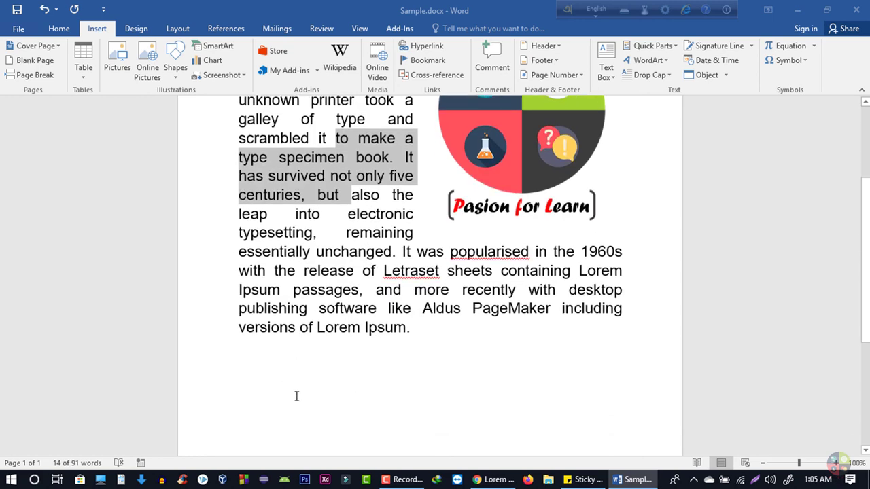
pyautogui.scroll(-3, 569, 375)
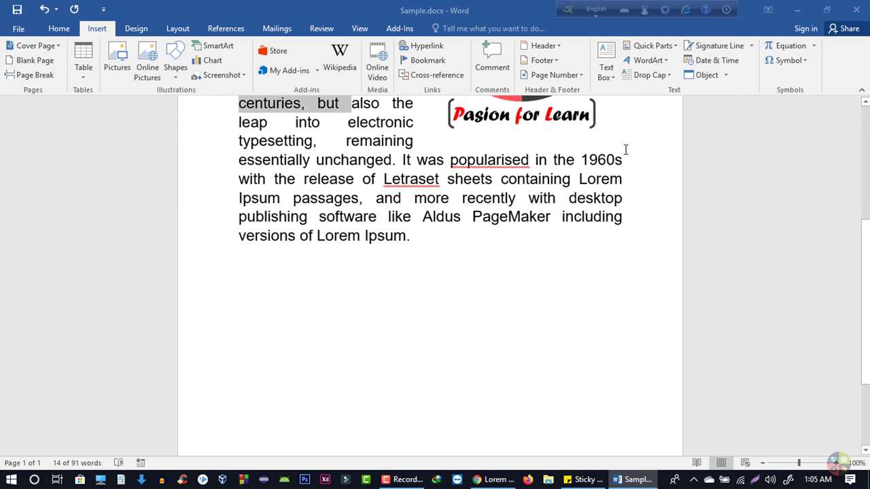
# Insert a Simple Text Box below the paragraph and replace its placeholder with the person's name.
pyautogui.click(607, 72)
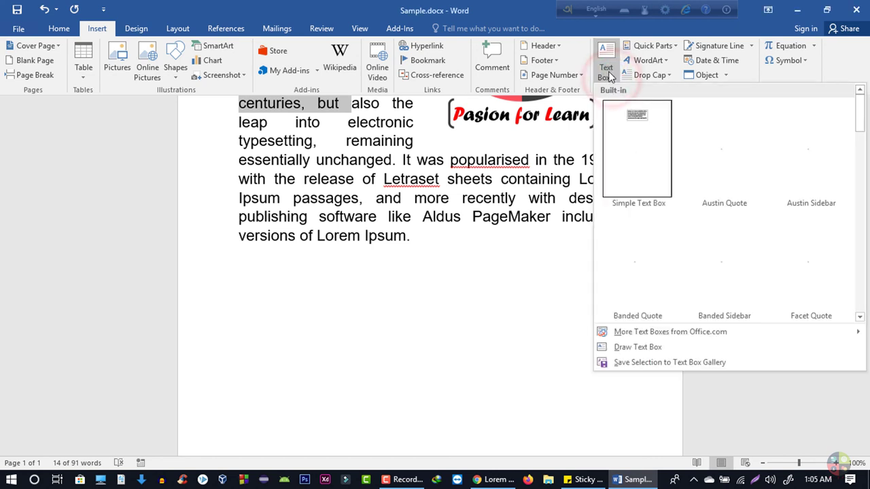
pyautogui.click(634, 129)
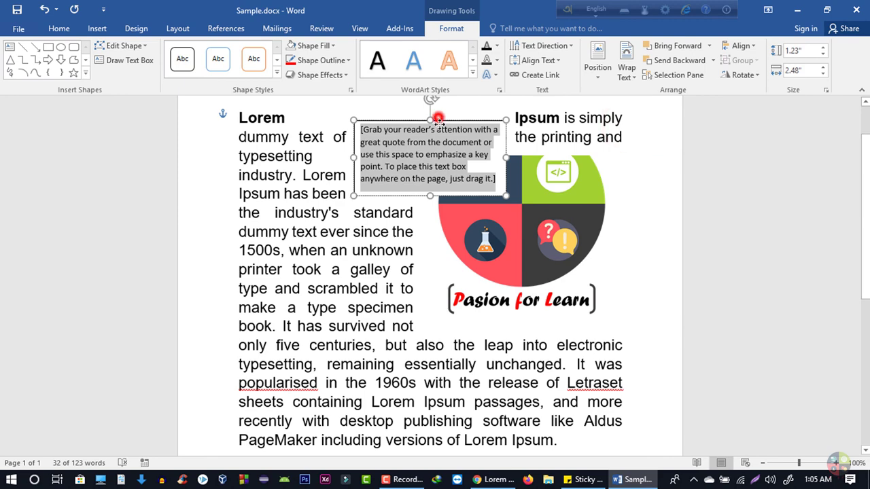
pyautogui.moveTo(438, 119); pyautogui.dragTo(442, 356)
pyautogui.scroll(-2, 449, 315)
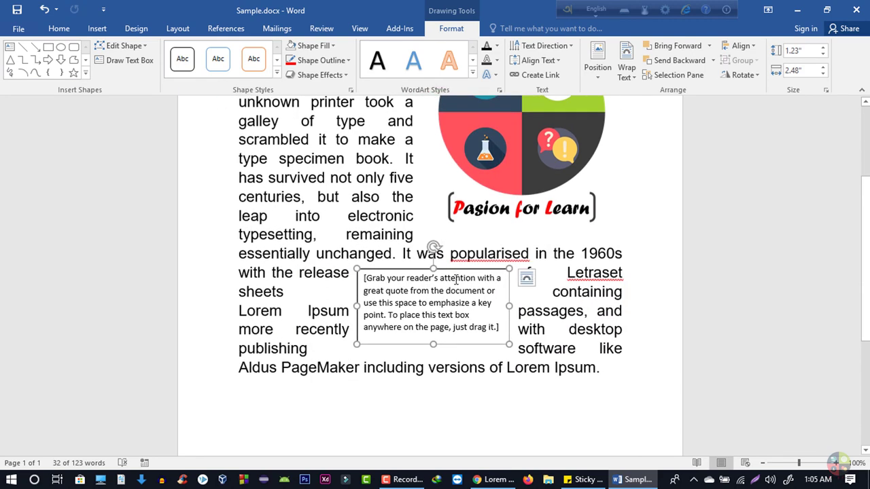
pyautogui.moveTo(456, 280); pyautogui.dragTo(456, 372)
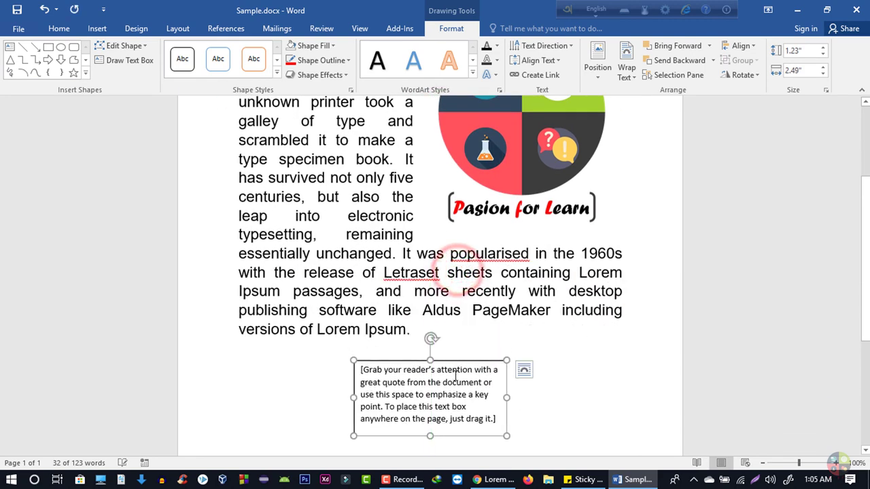
pyautogui.click(456, 373)
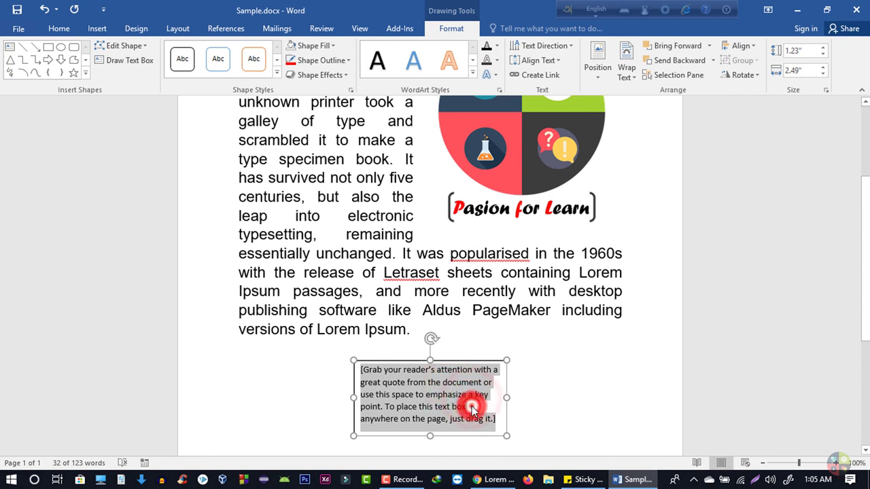
pyautogui.click(473, 408)
pyautogui.write('Sm')
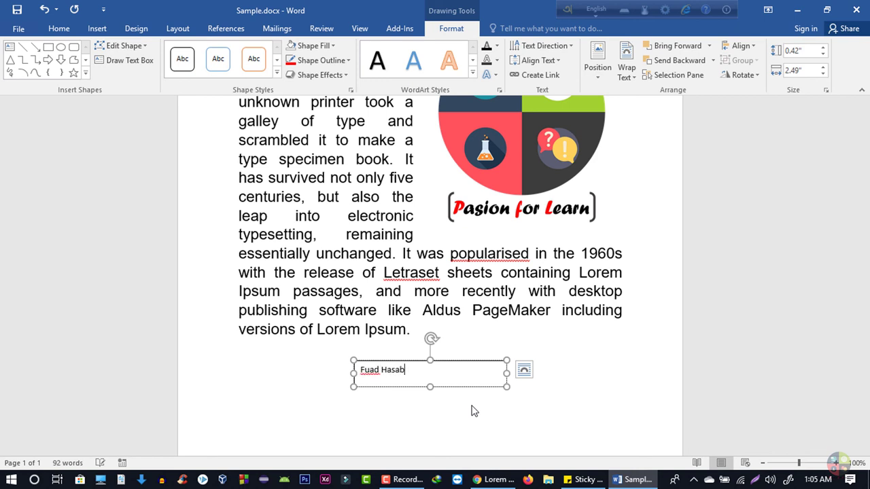
# Give the name text box No Outline and No Fill.
pyautogui.click(452, 29)
pyautogui.click(318, 60)
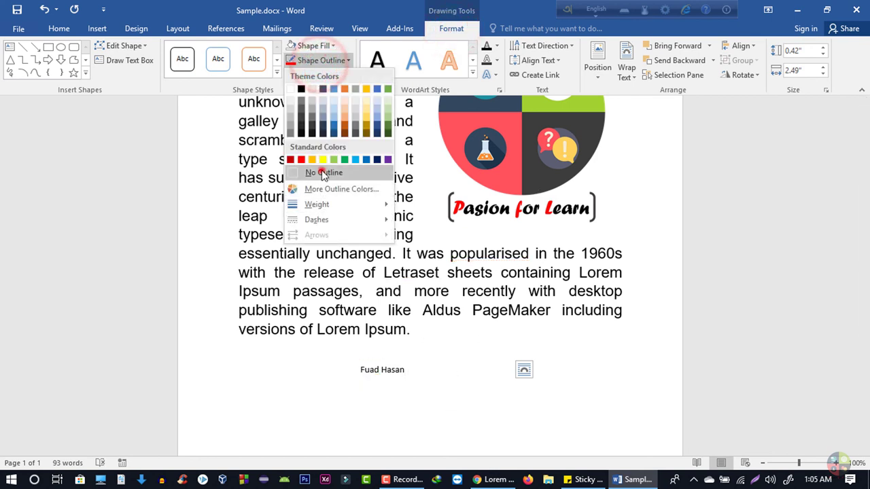
pyautogui.click(324, 172)
pyautogui.click(314, 46)
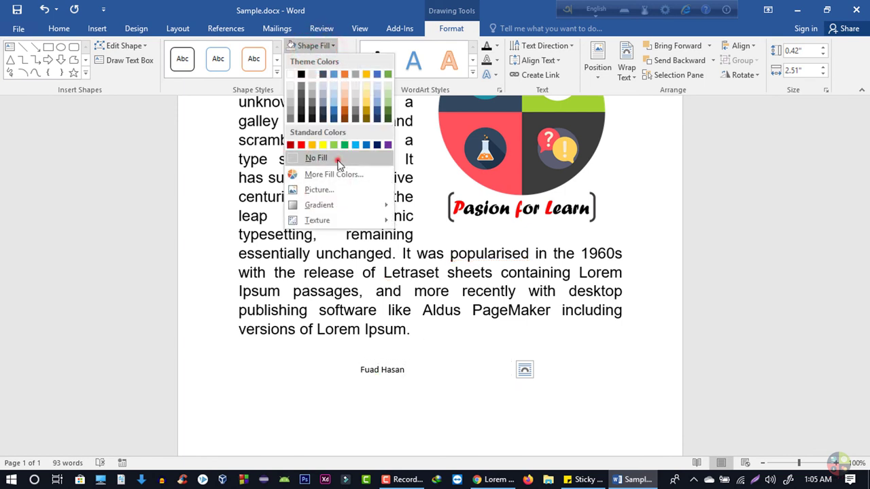
pyautogui.click(338, 159)
# Move the text box toward the right margin and narrow it so the name fits one line.
pyautogui.moveTo(388, 363); pyautogui.dragTo(581, 380)
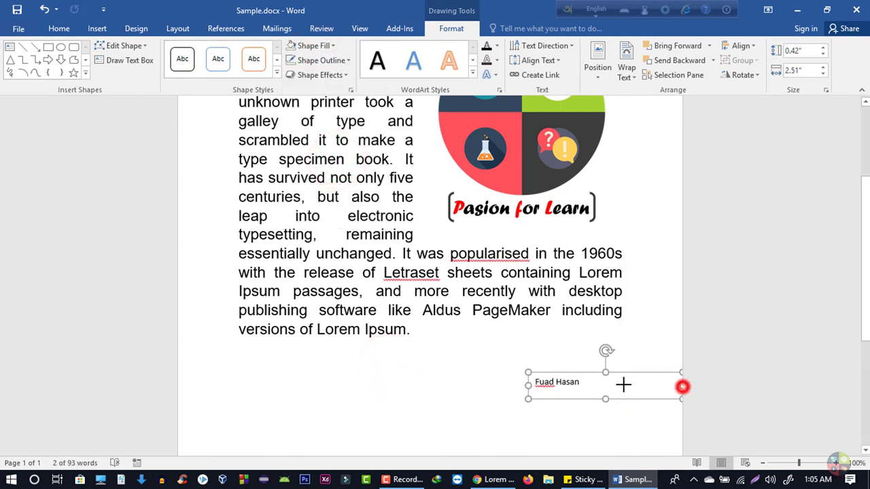
pyautogui.moveTo(681, 386); pyautogui.dragTo(616, 398)
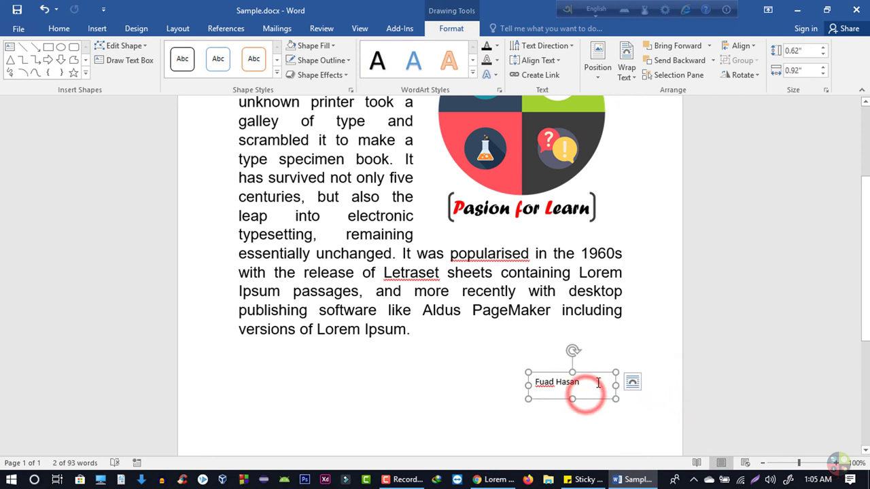
pyautogui.moveTo(585, 374)
pyautogui.mouseDown()
pyautogui.moveTo(603, 378)
pyautogui.moveTo(590, 389)
pyautogui.mouseUp()
pyautogui.scroll(-1, 653, 272)
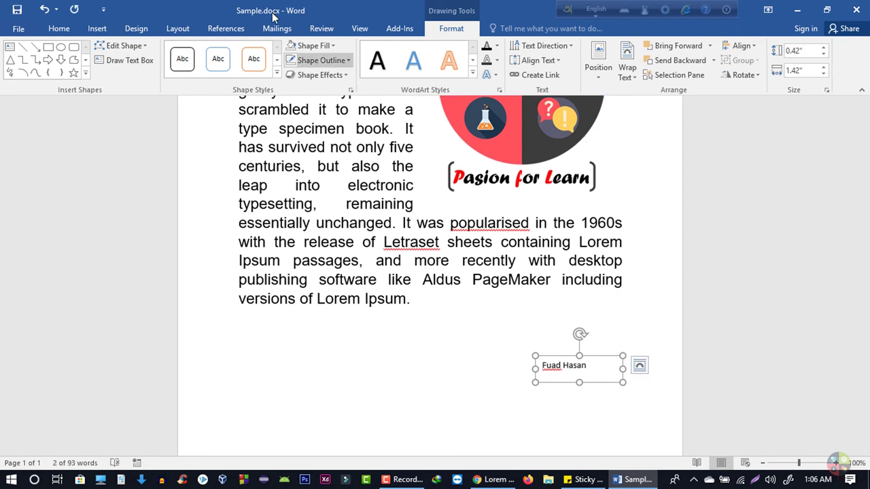
pyautogui.click(97, 28)
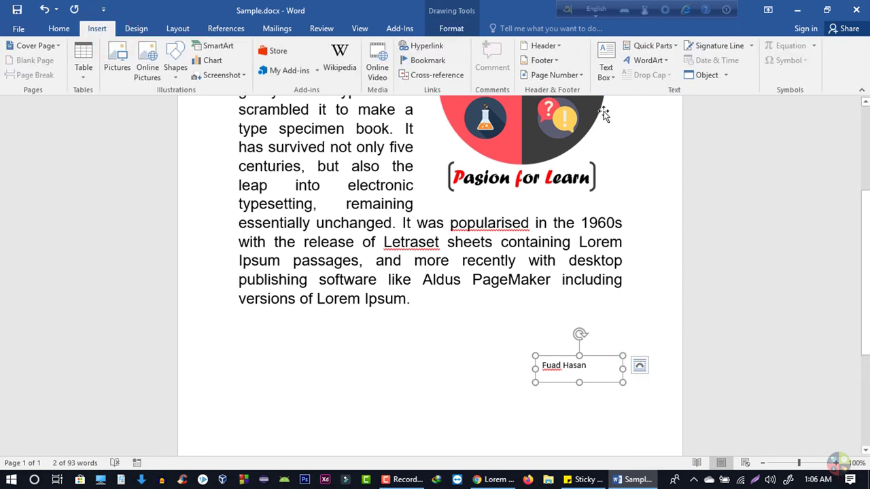
# Nudge the name text box into place and deselect it.
pyautogui.scroll(-1, 602, 126)
pyautogui.moveTo(582, 357); pyautogui.dragTo(564, 322)
pyautogui.click(470, 359)
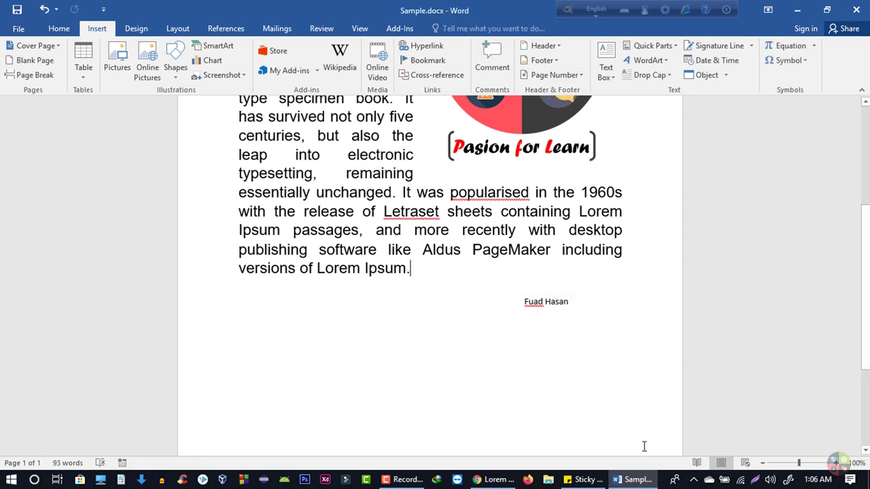
pyautogui.scroll(4, 646, 428)
pyautogui.scroll(3, 651, 405)
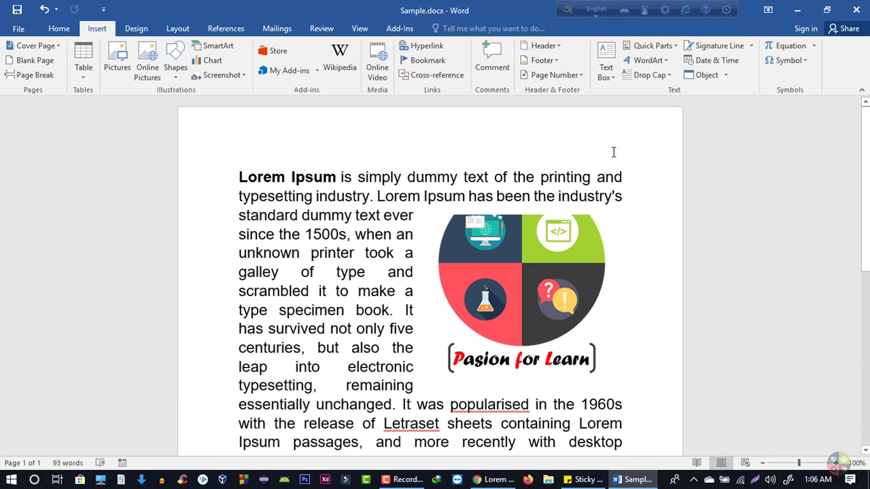
# Insert a Top of Page 'Page X of Y' number, then close the header.
pyautogui.click(550, 75)
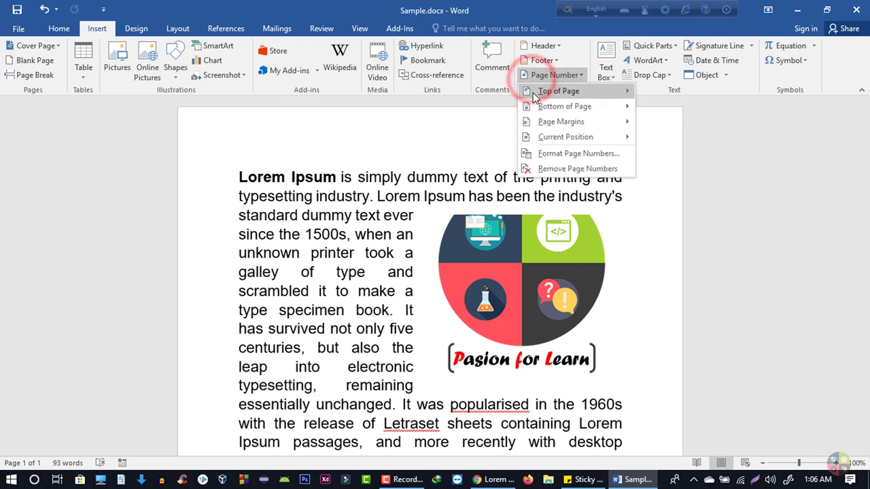
pyautogui.moveTo(537, 97)
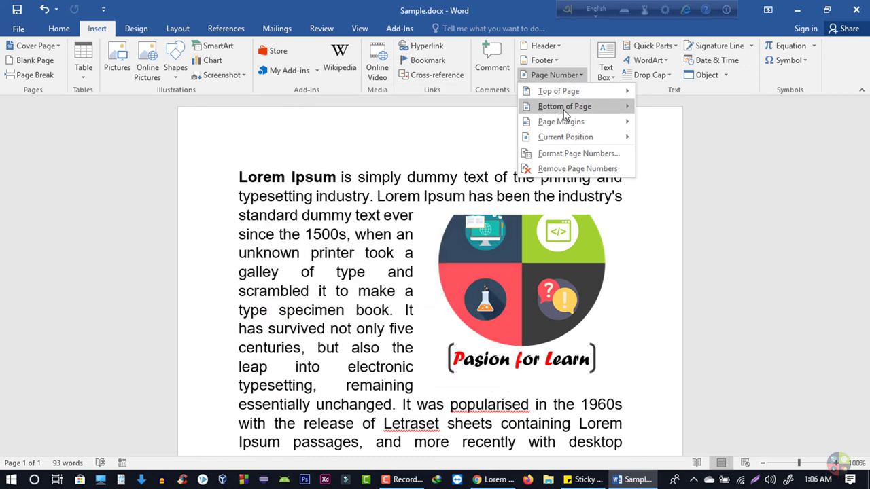
pyautogui.moveTo(601, 129)
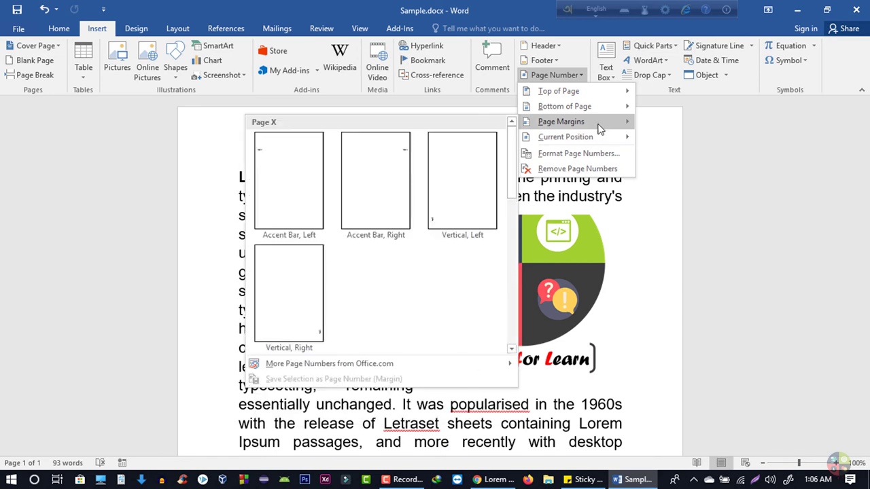
pyautogui.moveTo(586, 94)
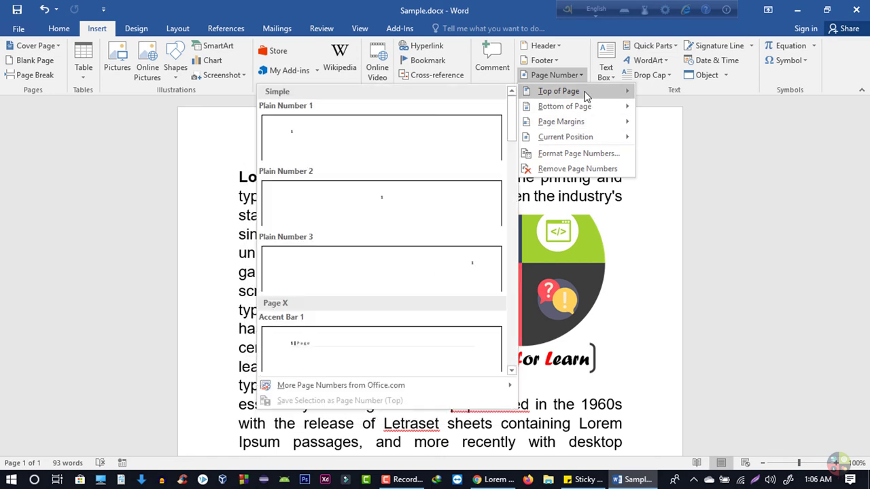
pyautogui.scroll(-10, 422, 220)
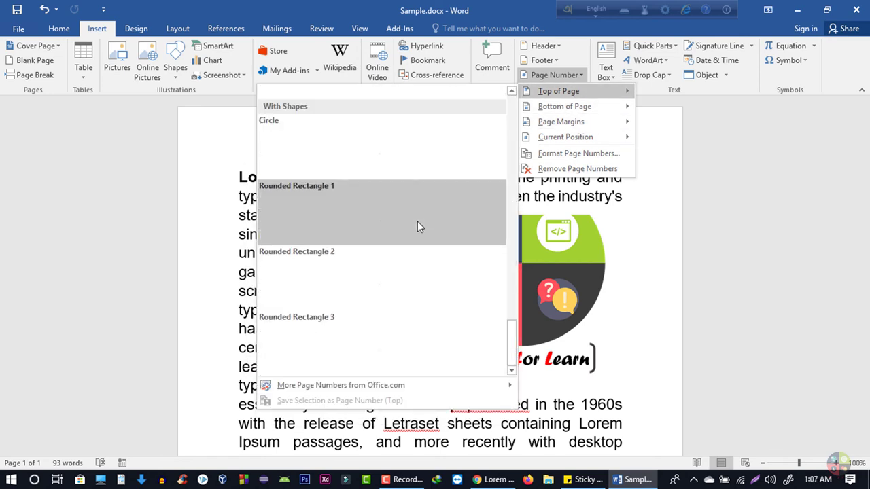
pyautogui.scroll(3, 416, 221)
pyautogui.scroll(-6, 411, 221)
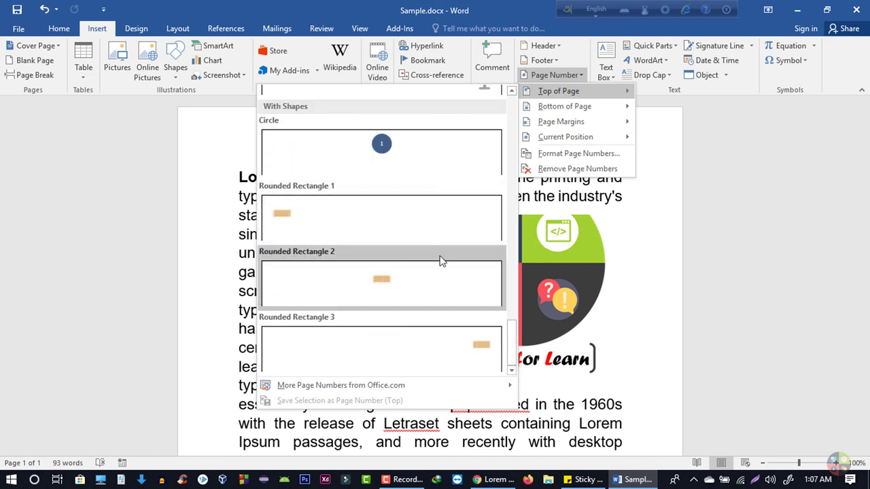
pyautogui.scroll(12, 425, 225)
pyautogui.scroll(2, 435, 193)
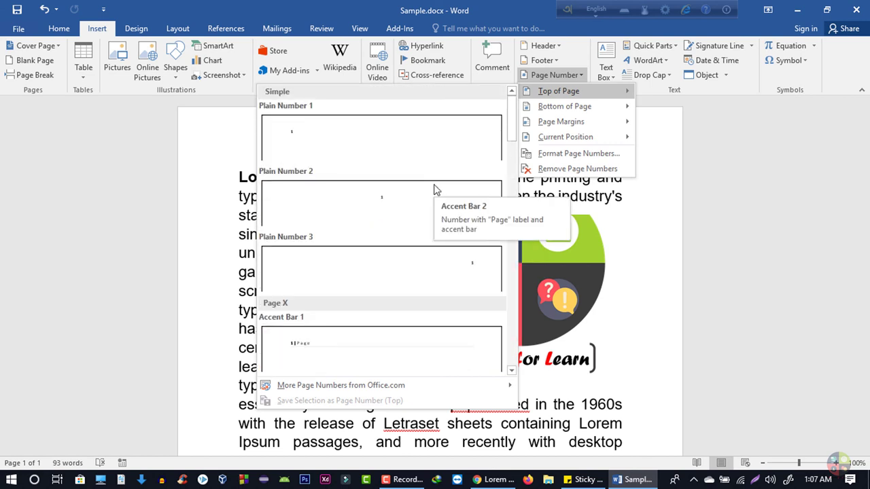
pyautogui.scroll(-5, 433, 190)
pyautogui.click(421, 182)
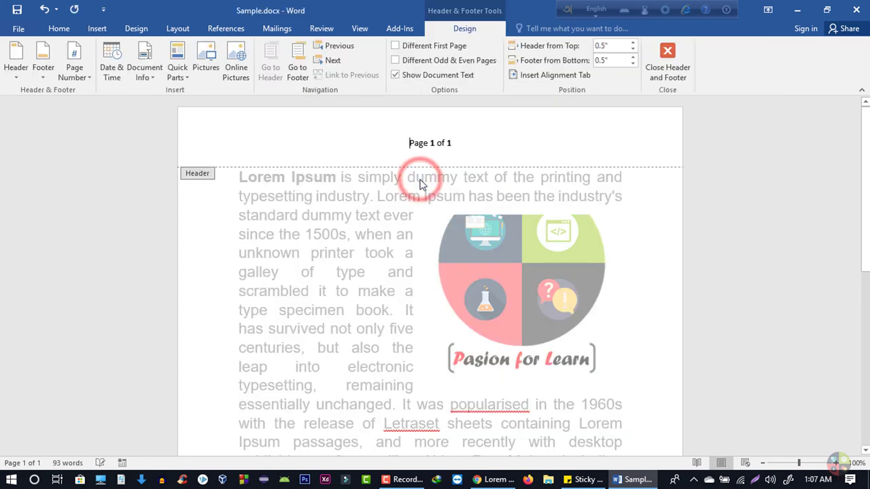
pyautogui.click(652, 66)
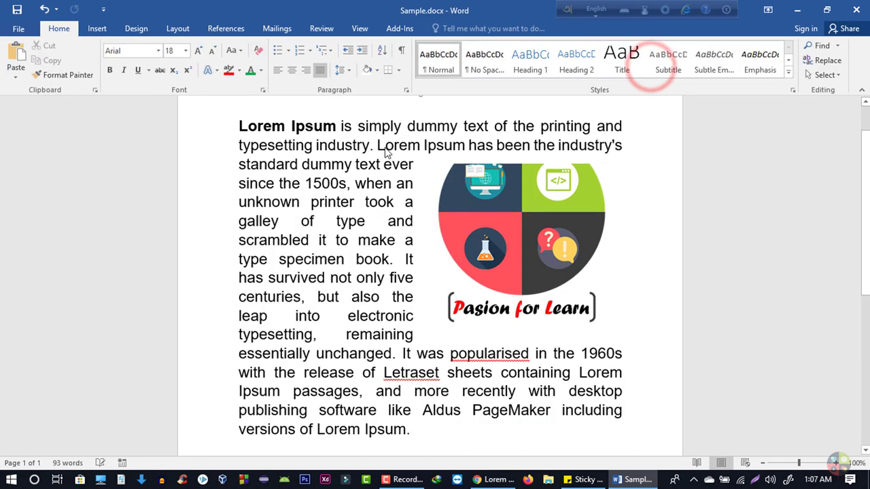
# Add empty lines below the last text until a second page appears and the header shows Page 1 of 2.
pyautogui.scroll(1, 447, 155)
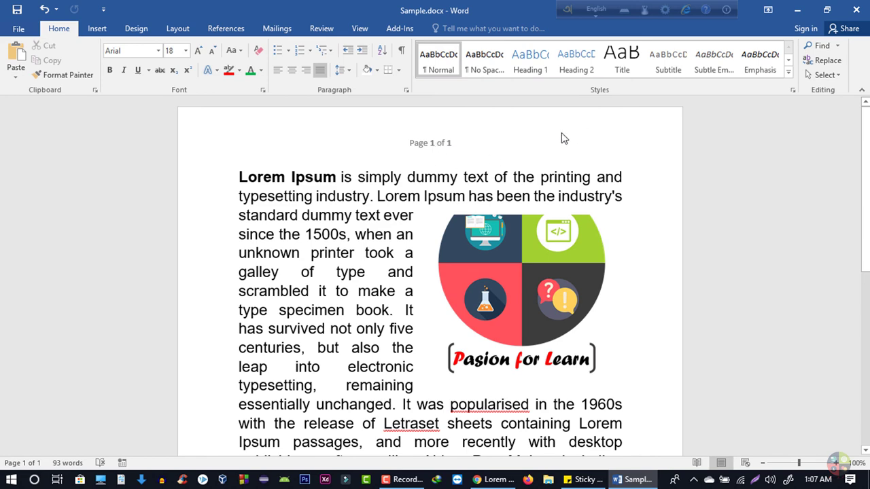
pyautogui.scroll(-5, 469, 311)
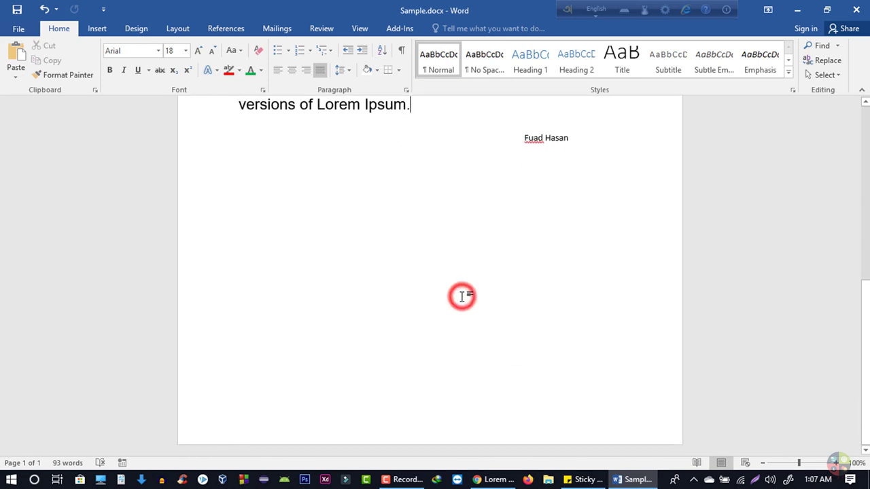
pyautogui.press('Return')
pyautogui.press('Return')
pyautogui.press('Return')
pyautogui.press('Return')
pyautogui.press('Return')
pyautogui.press('Return')
pyautogui.press('Return')
pyautogui.press('Return')
pyautogui.press('Return')
pyautogui.press('Return')
pyautogui.press('Return')
pyautogui.press('Return')
pyautogui.press('Return')
pyautogui.press('Return')
pyautogui.press('Return')
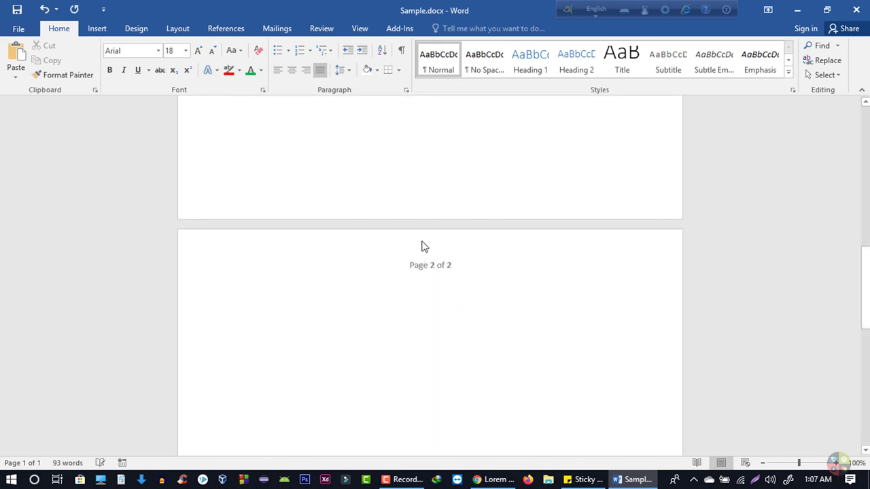
pyautogui.scroll(15, 435, 286)
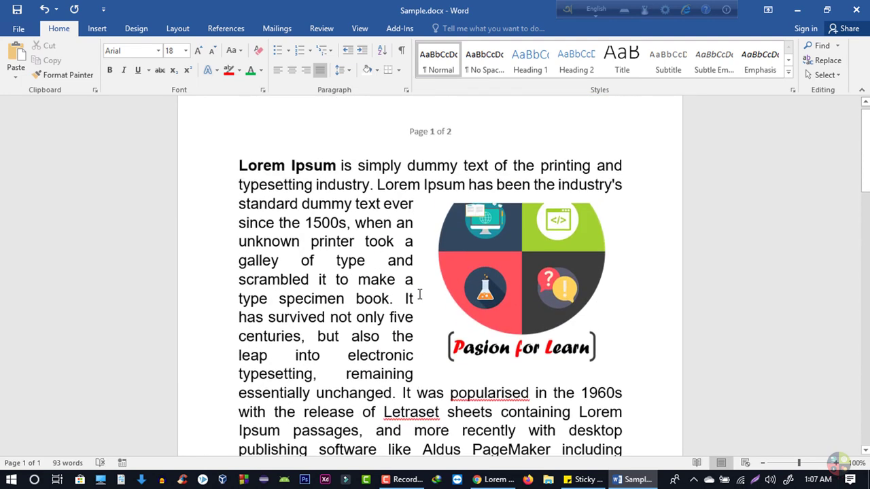
pyautogui.click(99, 31)
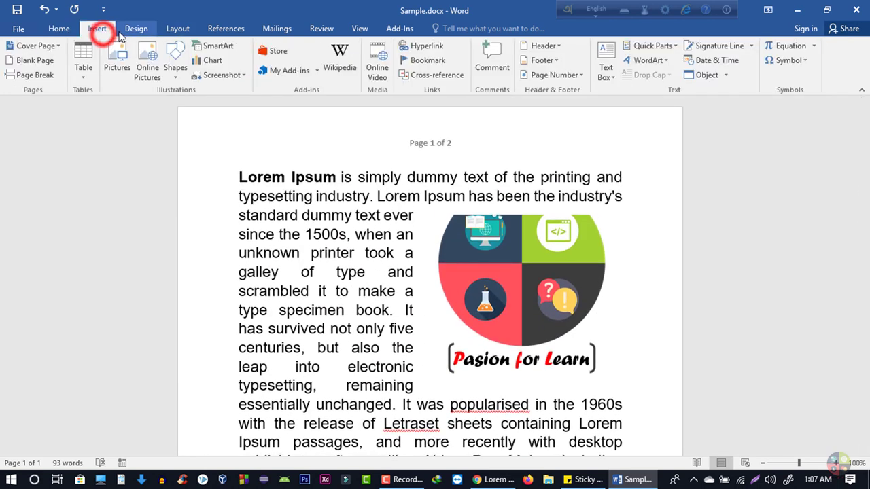
pyautogui.scroll(-4, 434, 312)
pyautogui.click(434, 312)
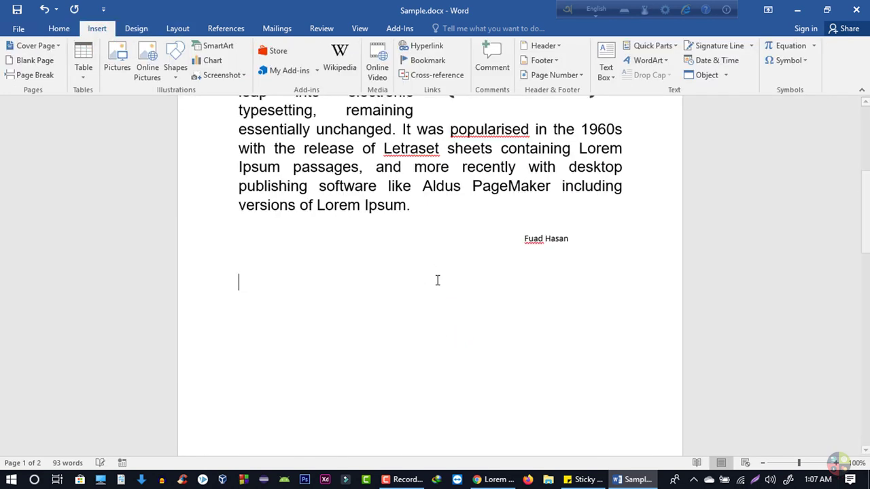
pyautogui.press('Return')
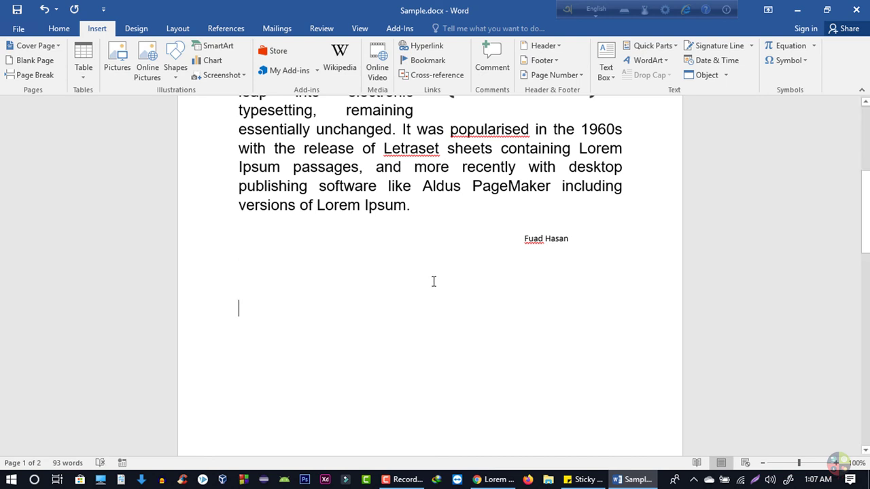
# Insert a new equation containing the symbols ×, Ø, °C, °F and ∃.
pyautogui.click(785, 51)
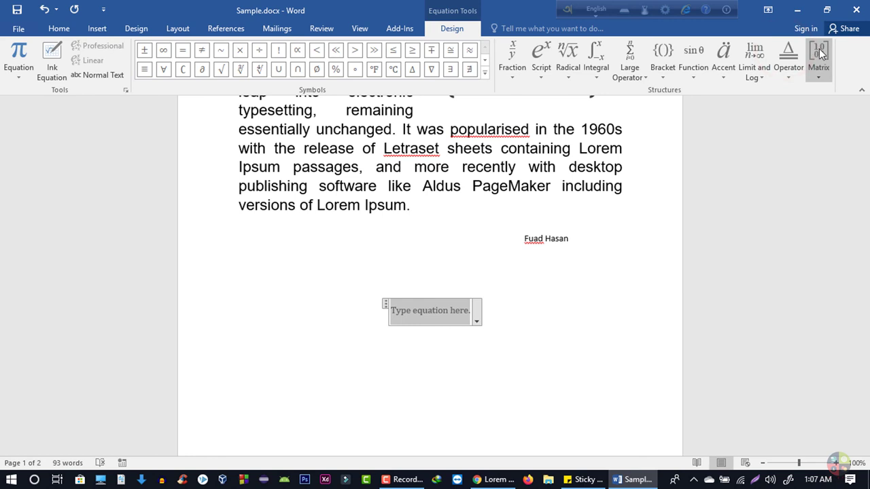
pyautogui.click(485, 72)
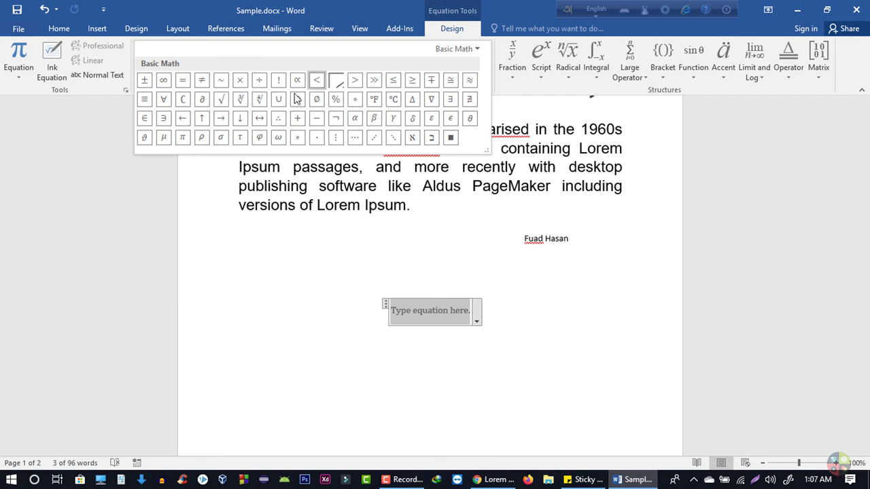
pyautogui.click(238, 79)
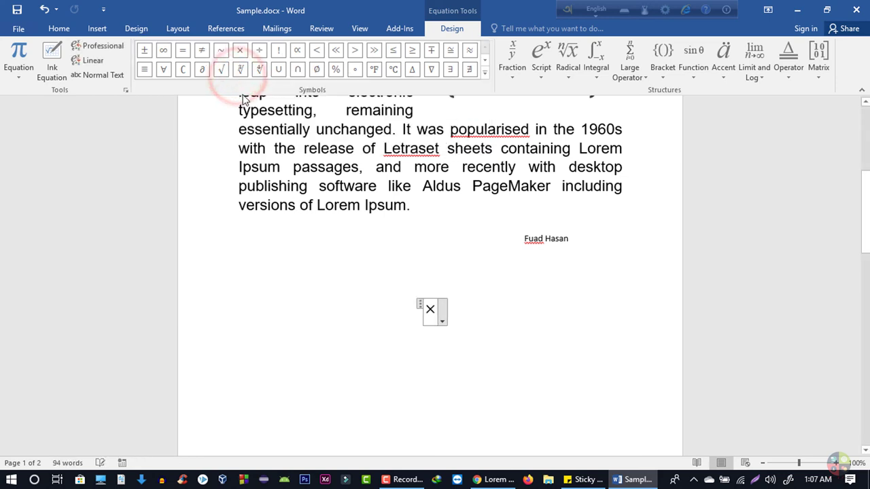
pyautogui.click(316, 70)
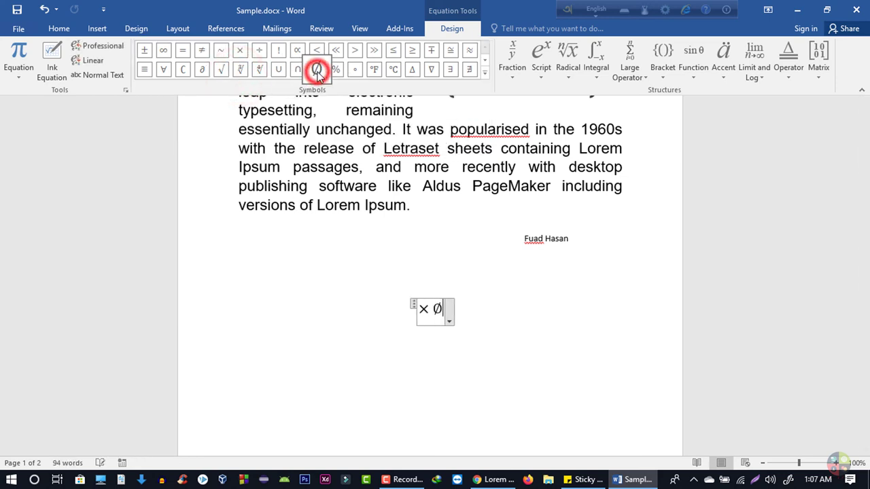
pyautogui.click(395, 69)
pyautogui.click(374, 69)
pyautogui.click(451, 70)
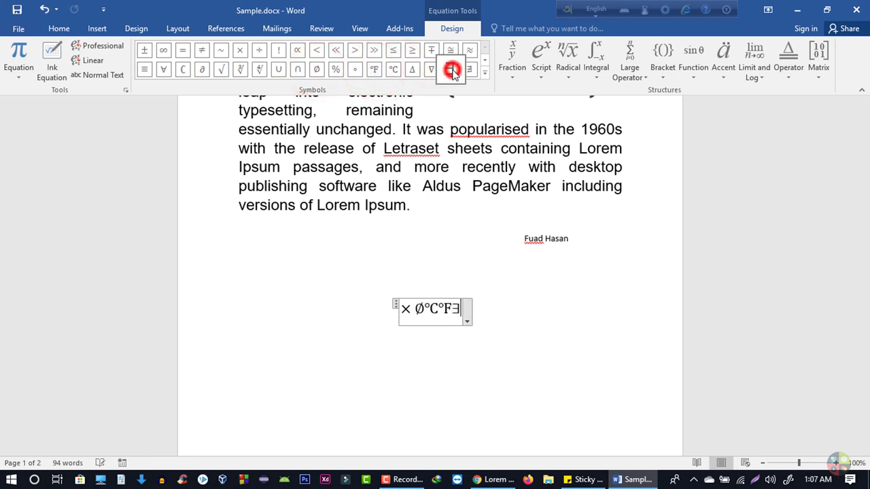
# Add a linear fraction to the equation and place the cursor in its numerator.
pyautogui.click(515, 80)
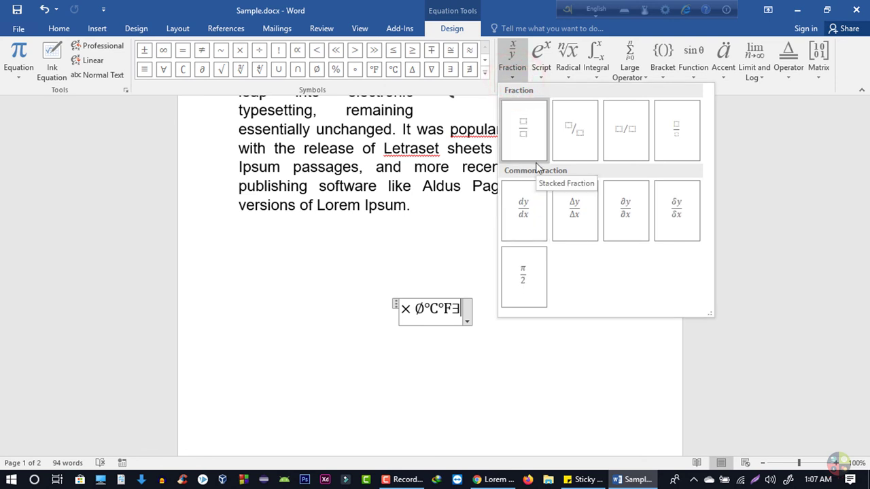
pyautogui.click(621, 140)
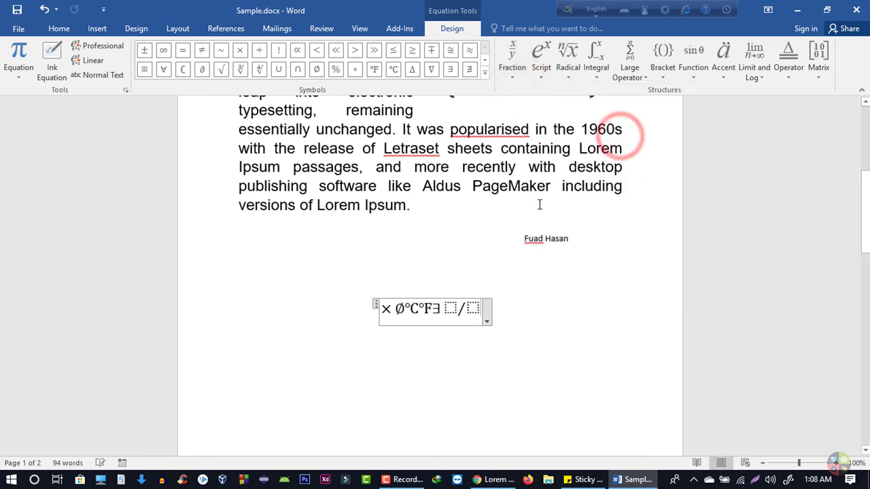
pyautogui.click(452, 305)
# Fill the fraction with y as numerator and β as denominator.
pyautogui.write('y')
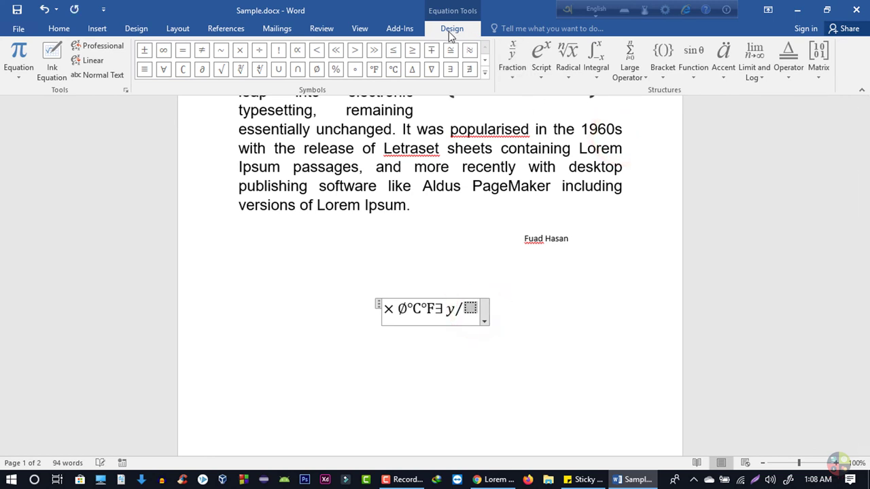
pyautogui.click(93, 28)
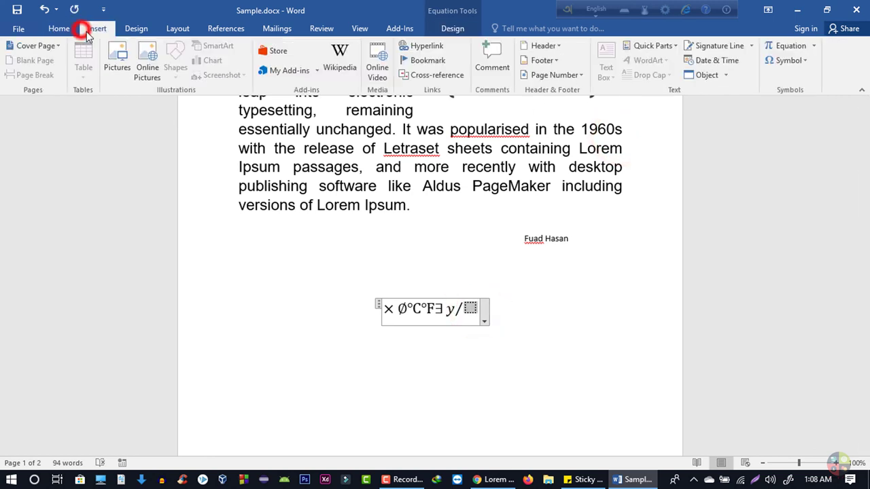
pyautogui.click(791, 61)
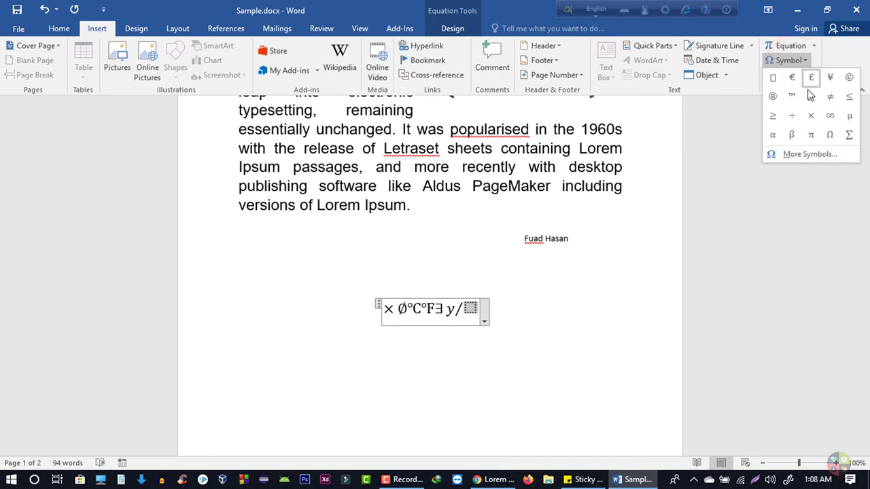
pyautogui.click(792, 135)
# Open the More Symbols chooser, cancel without inserting, and finish editing the equation.
pyautogui.click(775, 60)
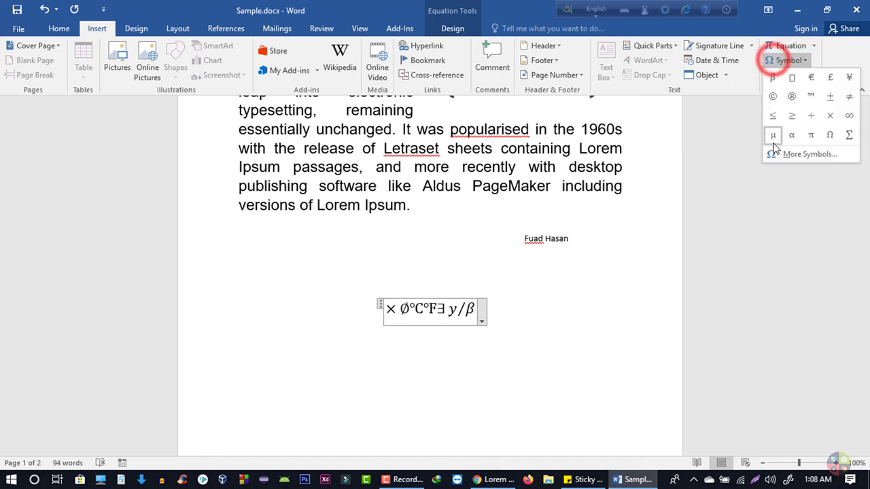
pyautogui.click(781, 151)
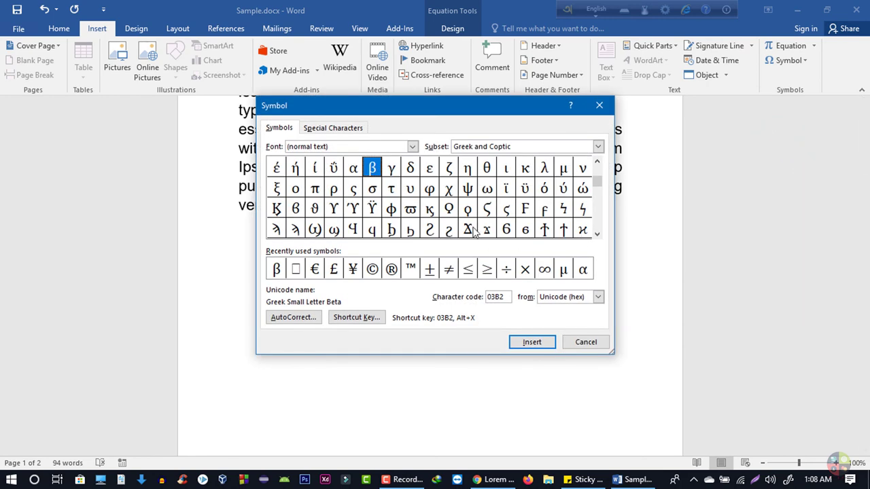
pyautogui.click(574, 342)
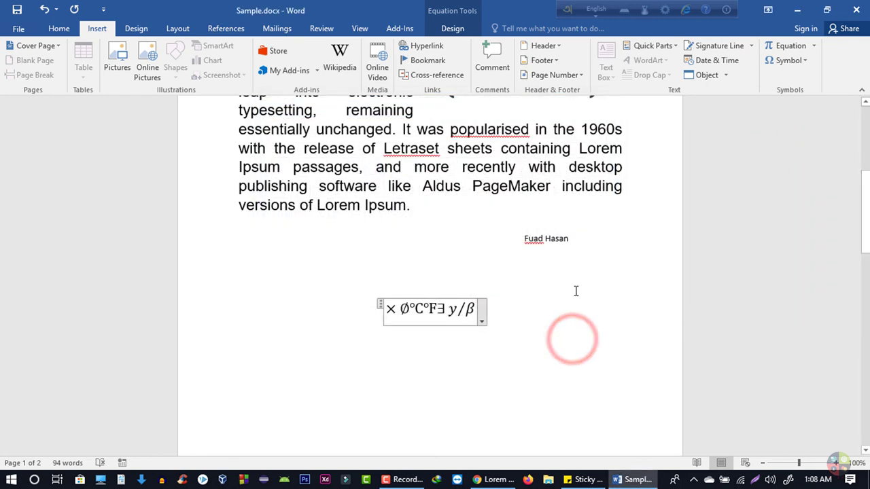
pyautogui.click(327, 288)
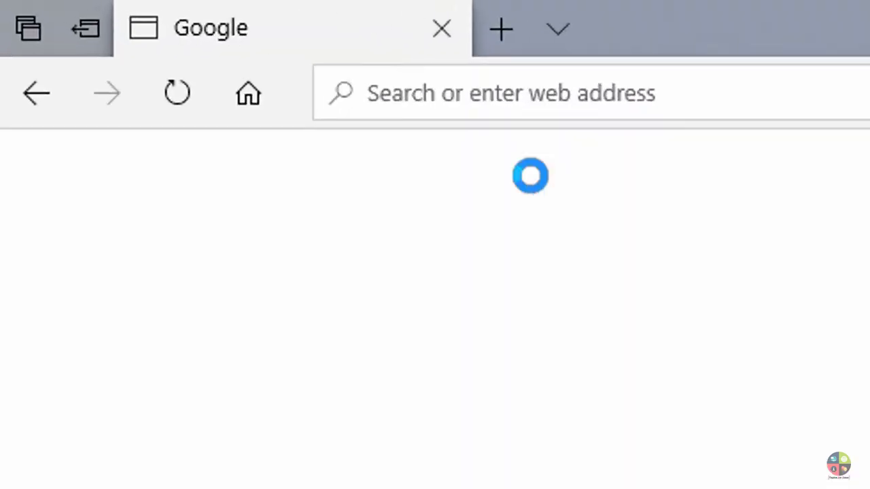
pyautogui.click(535, 112)
pyautogui.write('www.passionforlearn.info')
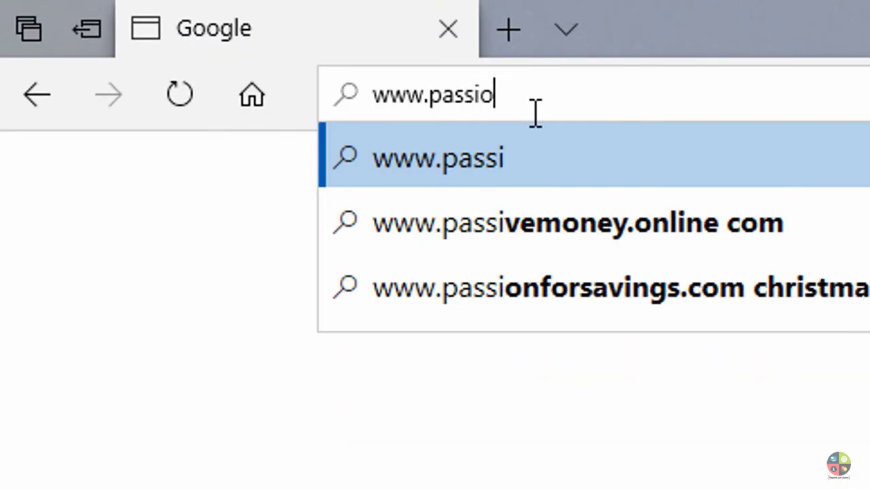
pyautogui.press('Return')
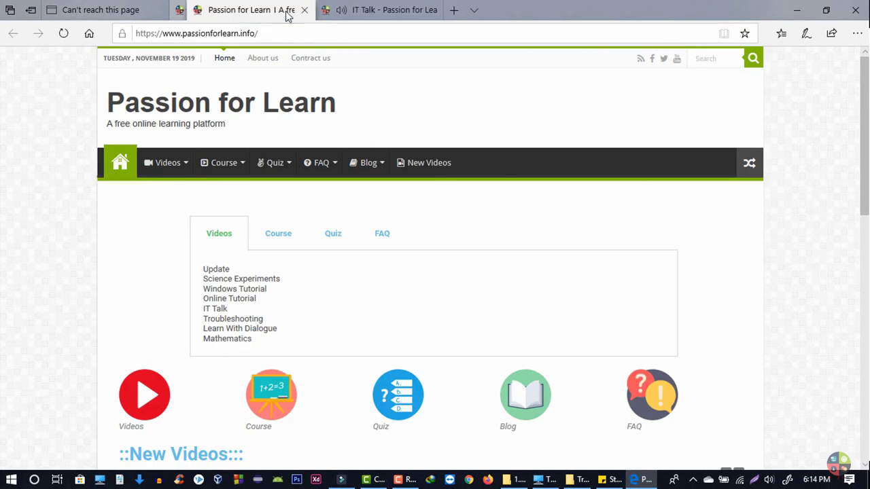